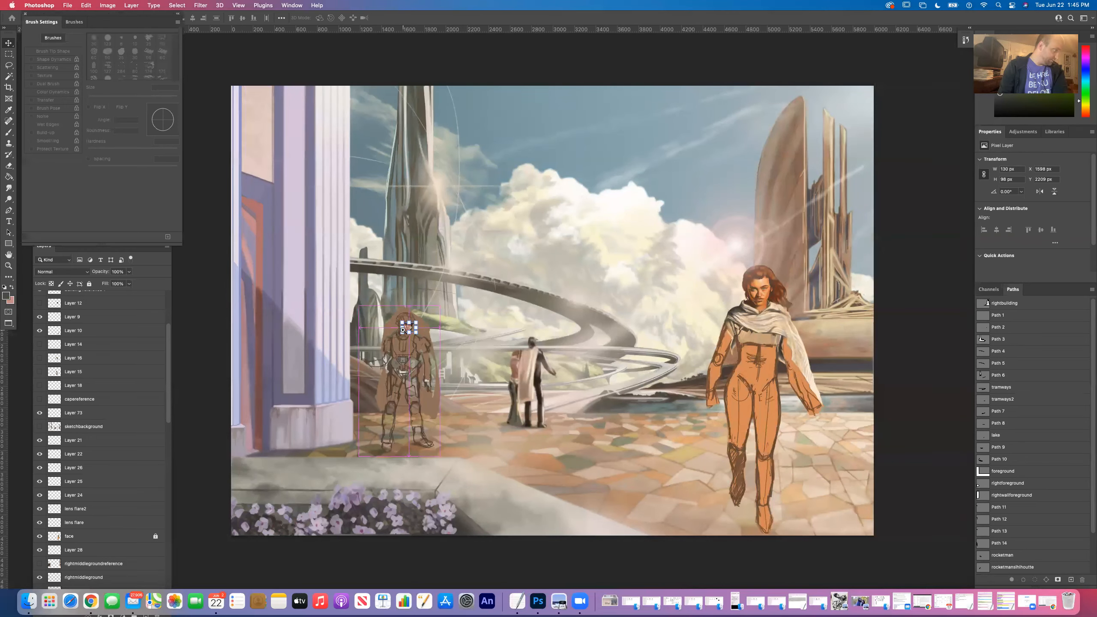
Step: Examine the armored figure's painted face and helmet sketch up close and against the whole scene
scroll(402, 330, up, 3)
scroll(402, 329, up, 3)
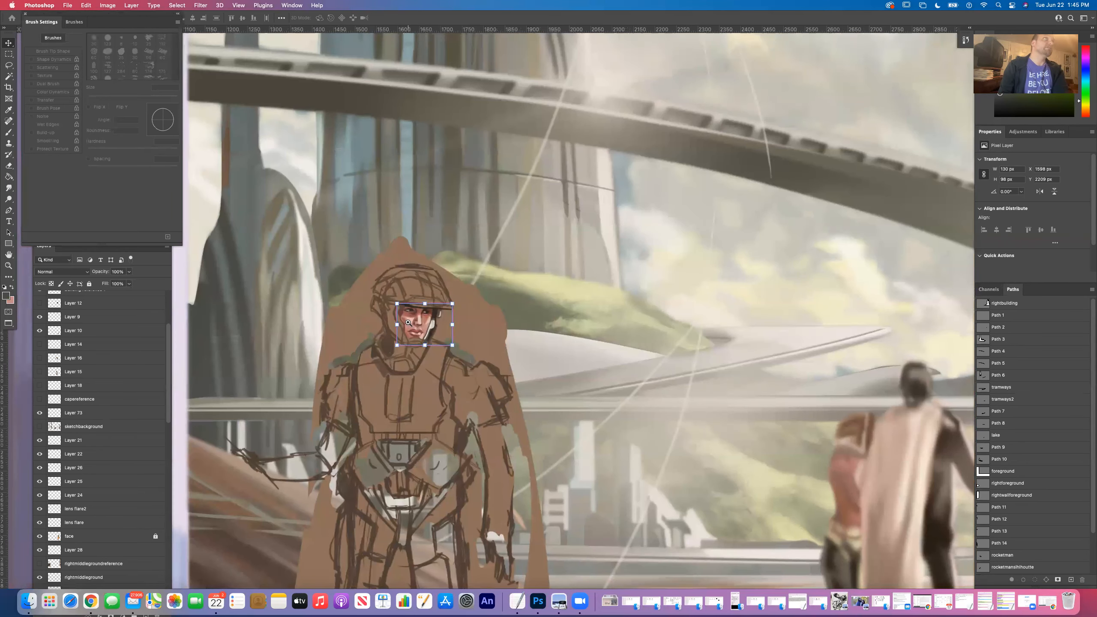
scroll(408, 323, up, 3)
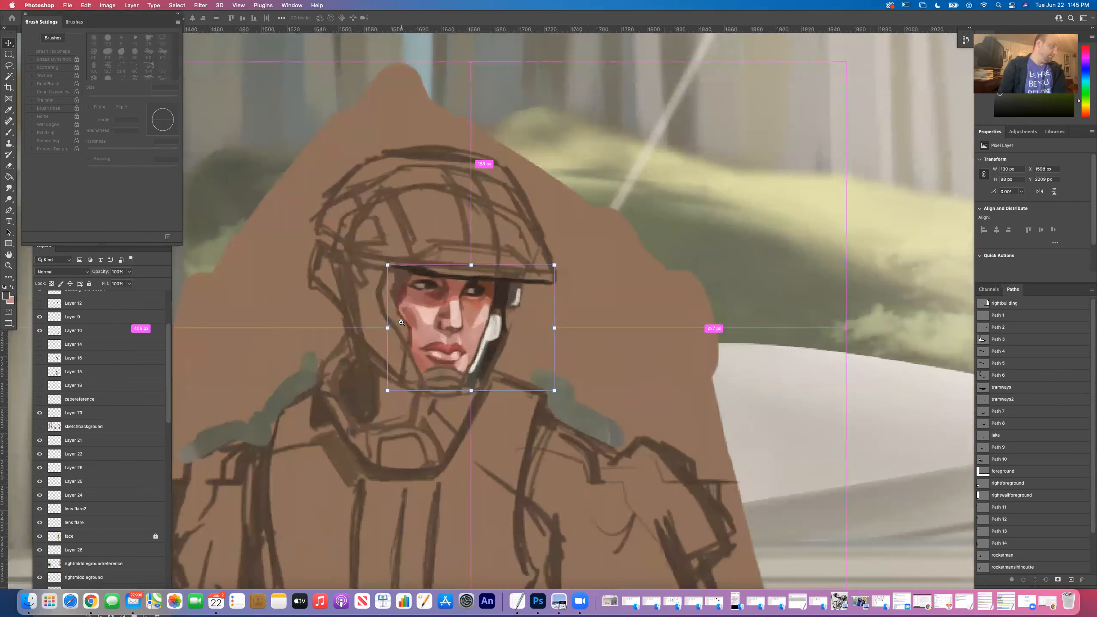
scroll(401, 322, down, 8)
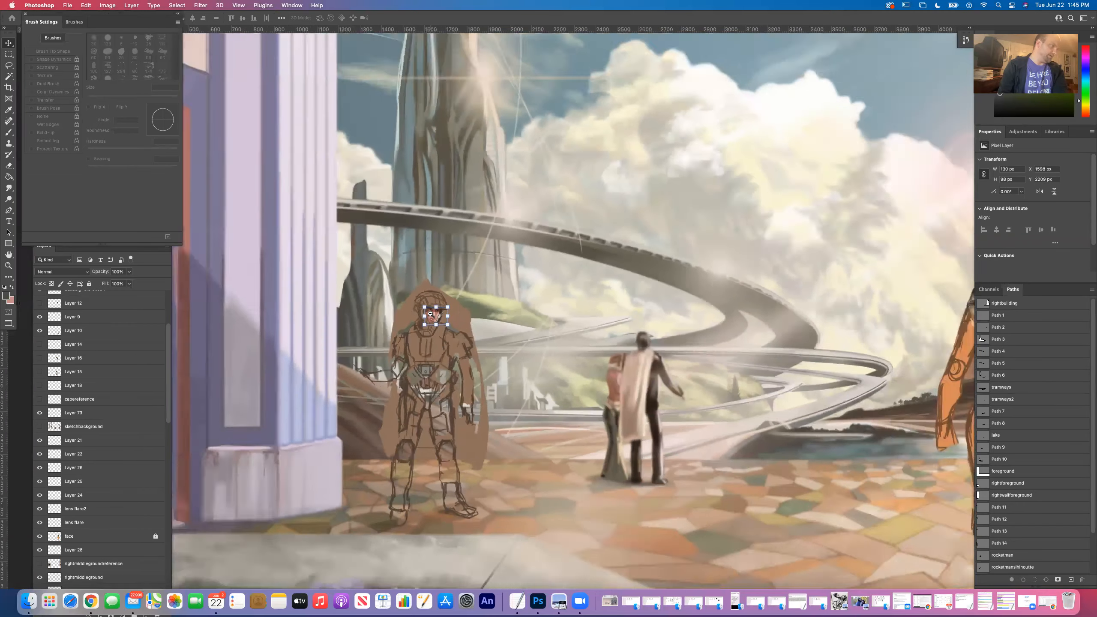
scroll(430, 314, down, 4)
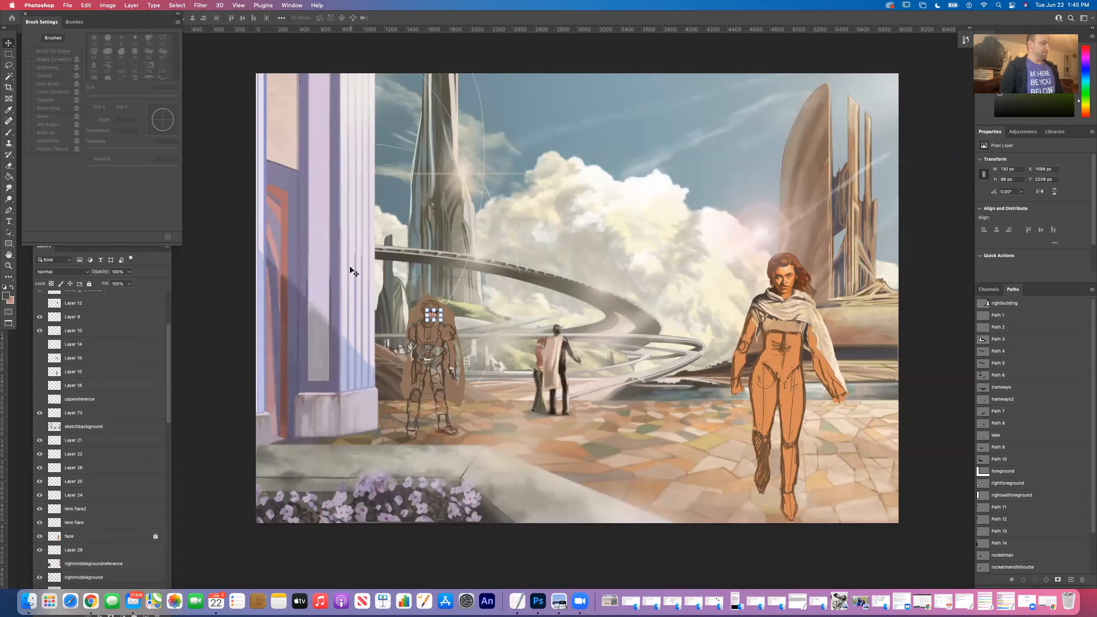
key(super+space)
drag(427, 302, 437, 370)
super+click(441, 312)
super+click(436, 277)
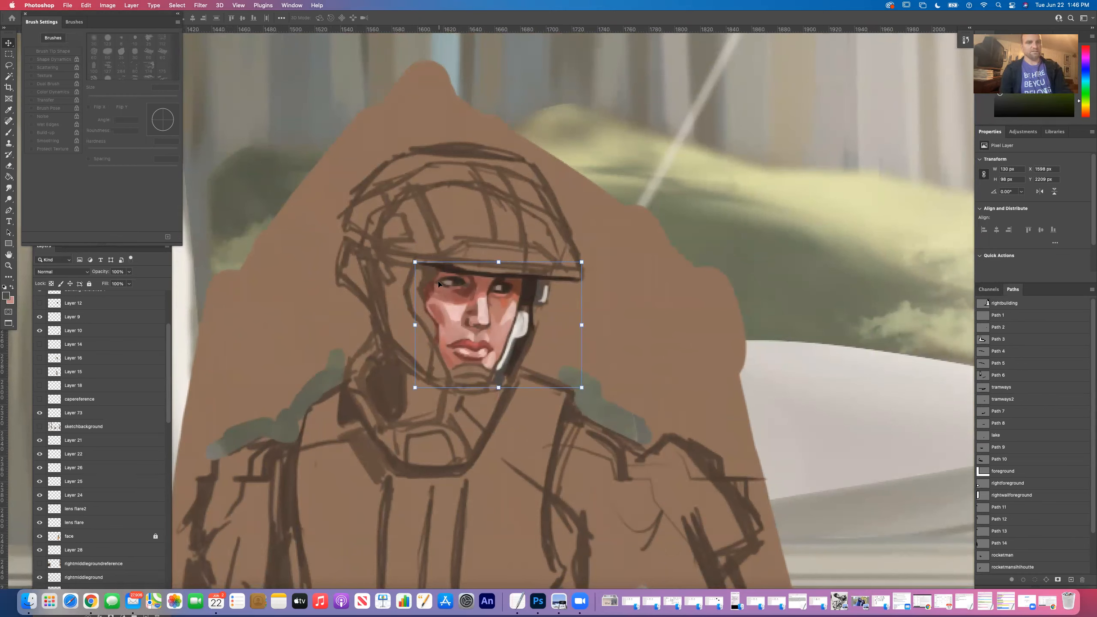
ctrl+click(420, 335)
click(417, 334)
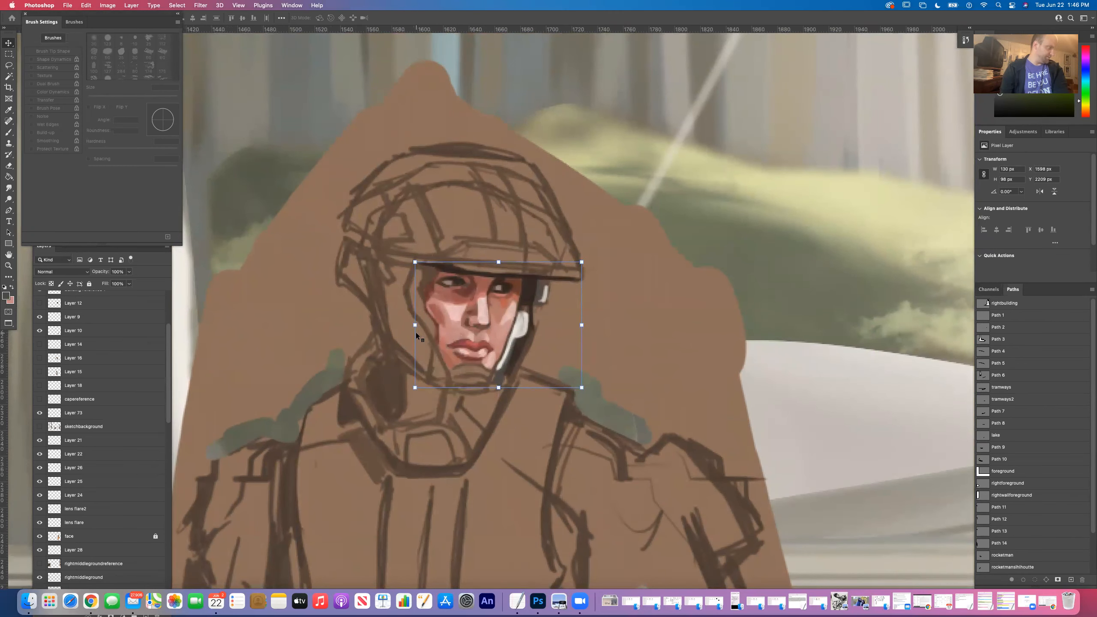
key(super)
alt+click(395, 333)
alt+click(395, 333)
alt+click(395, 333)
drag(396, 333, 419, 326)
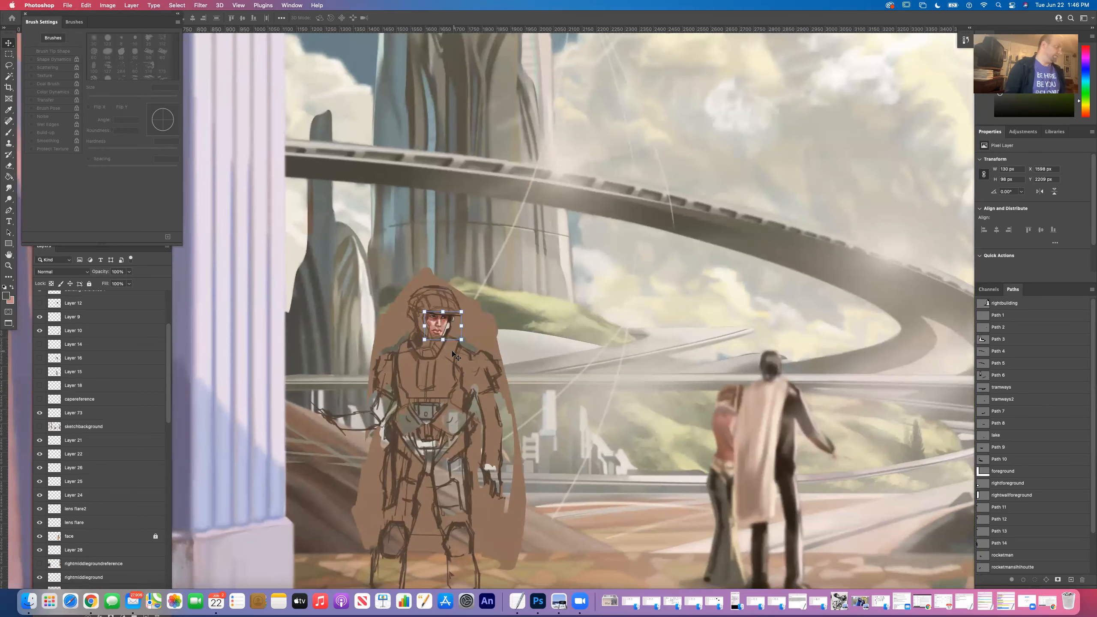
Step: Show Layer 82 with the helmeted head reference, frame it beside the sketched head, and keep the Layers panel clear of both
drag(156, 253, 229, 148)
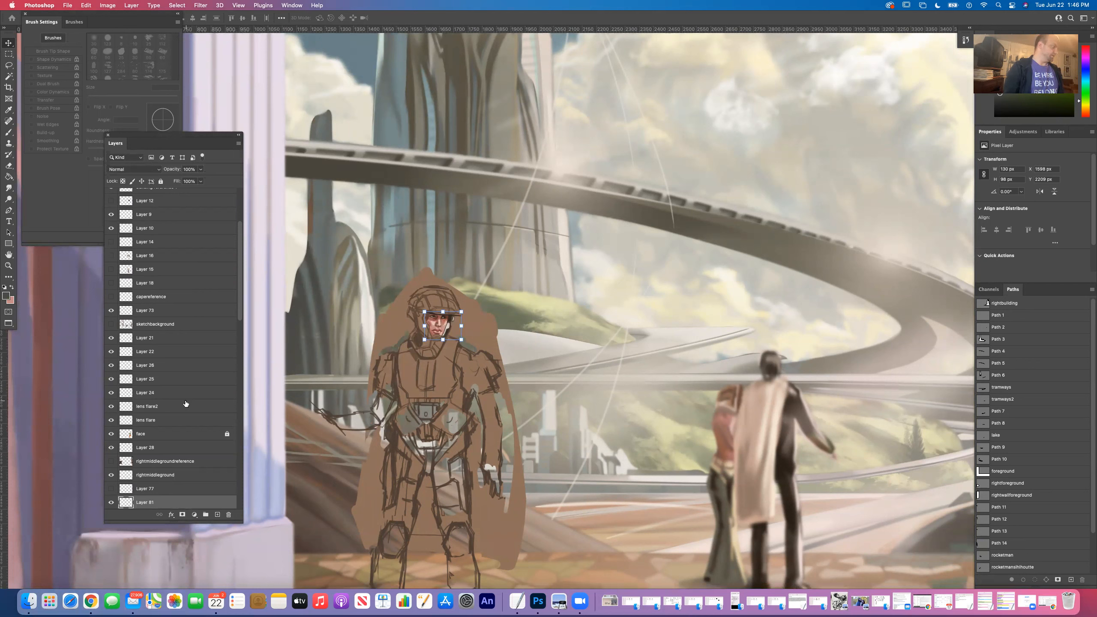
drag(239, 315, 242, 236)
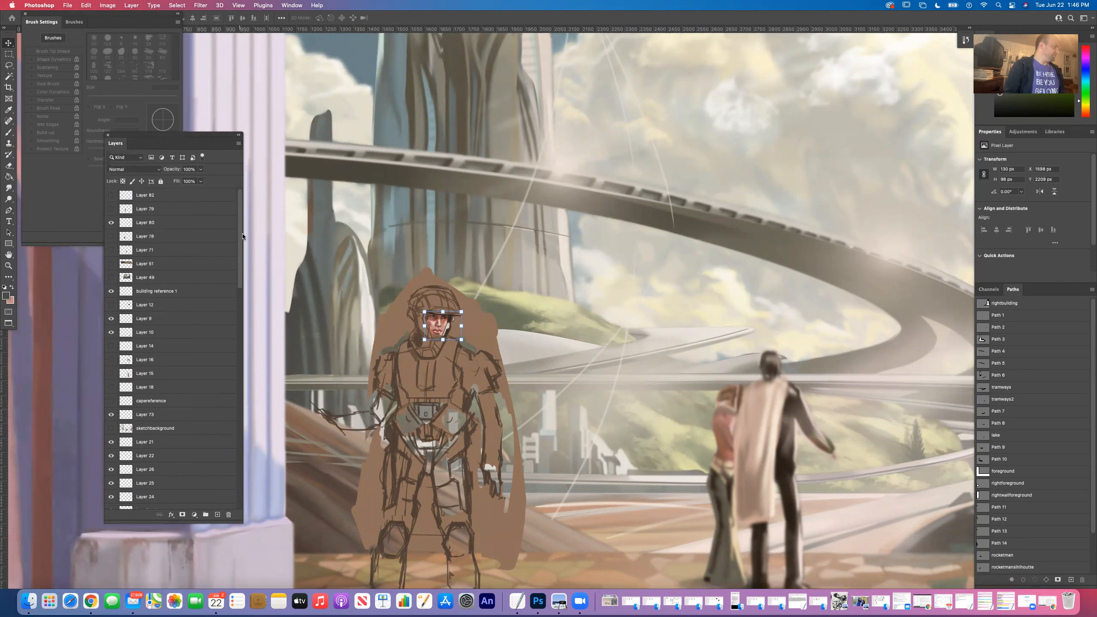
click(111, 196)
click(112, 196)
click(111, 196)
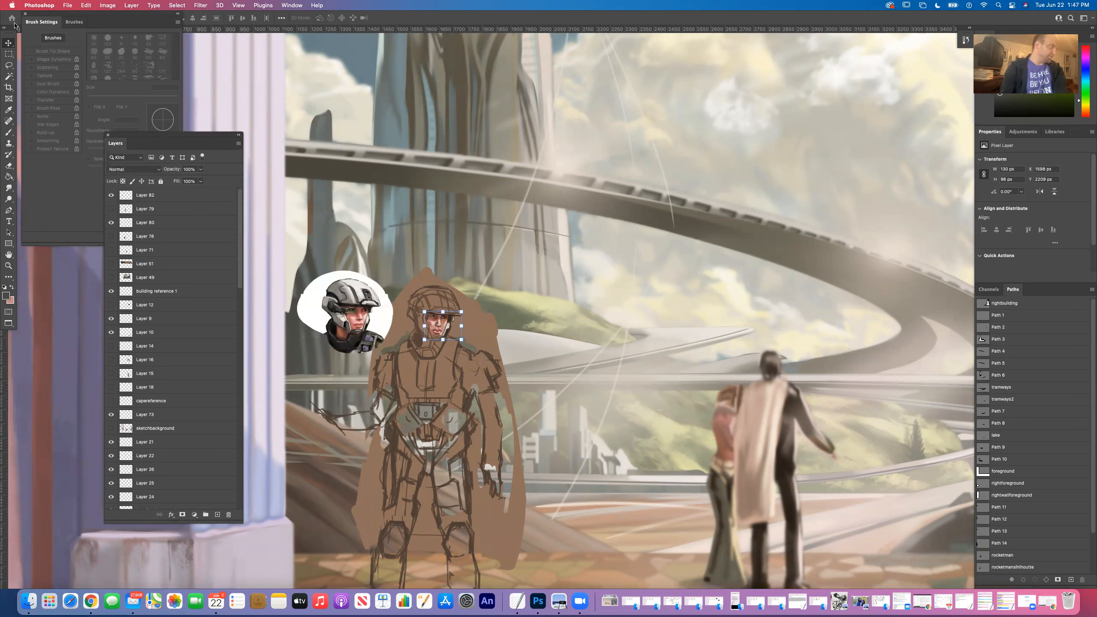
click(7, 53)
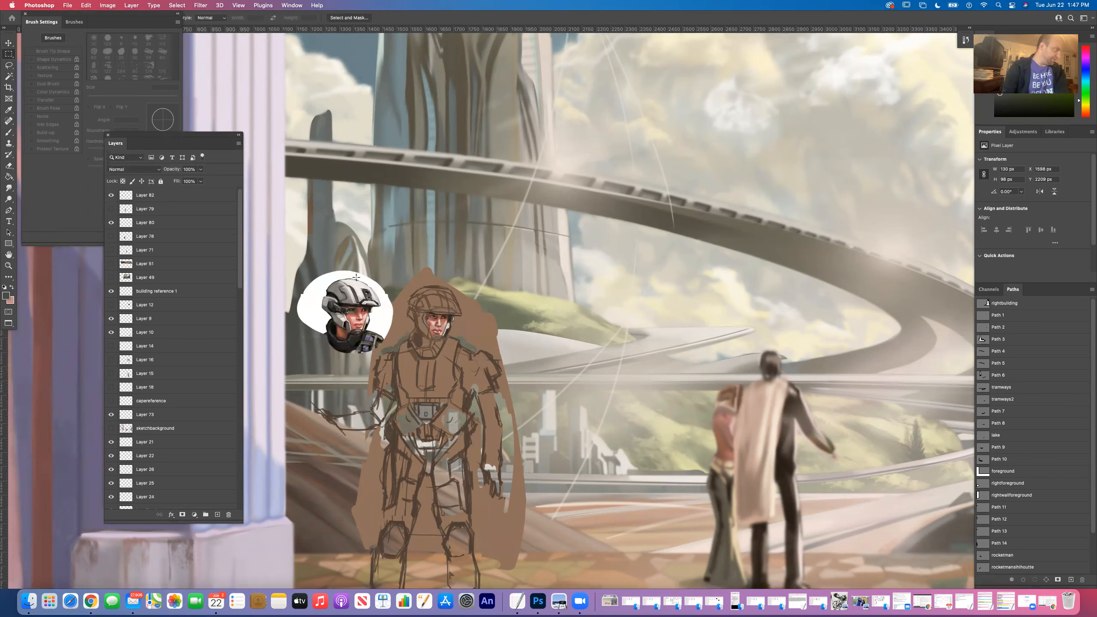
super+click(440, 318)
super+click(440, 318)
super+click(440, 318)
drag(423, 317, 721, 312)
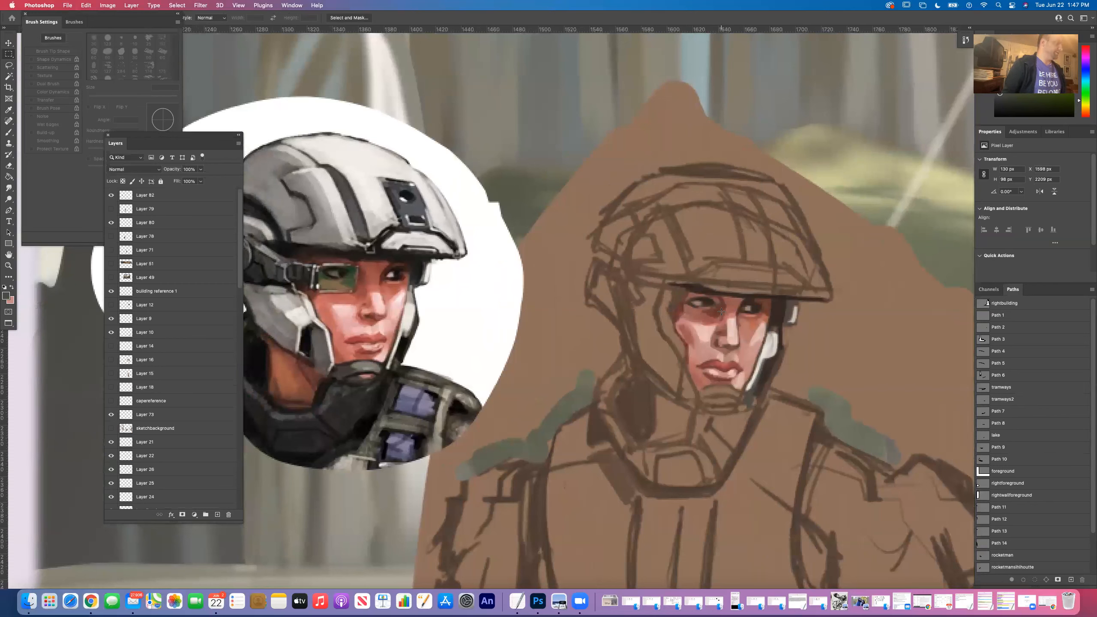
mouse_move(172, 138)
mouse_down()
mouse_move(152, 242)
mouse_move(130, 272)
mouse_up()
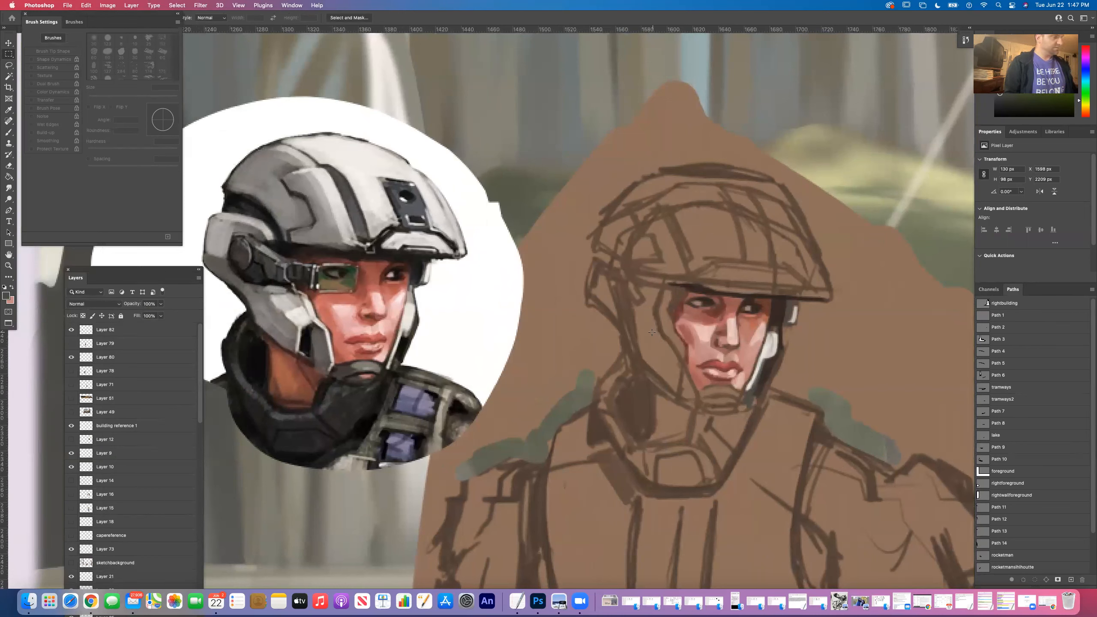
Step: Enlarge the brush to 9 px and paint a dark gray-green swatch beside the sketched helmet's cheek
key(b)
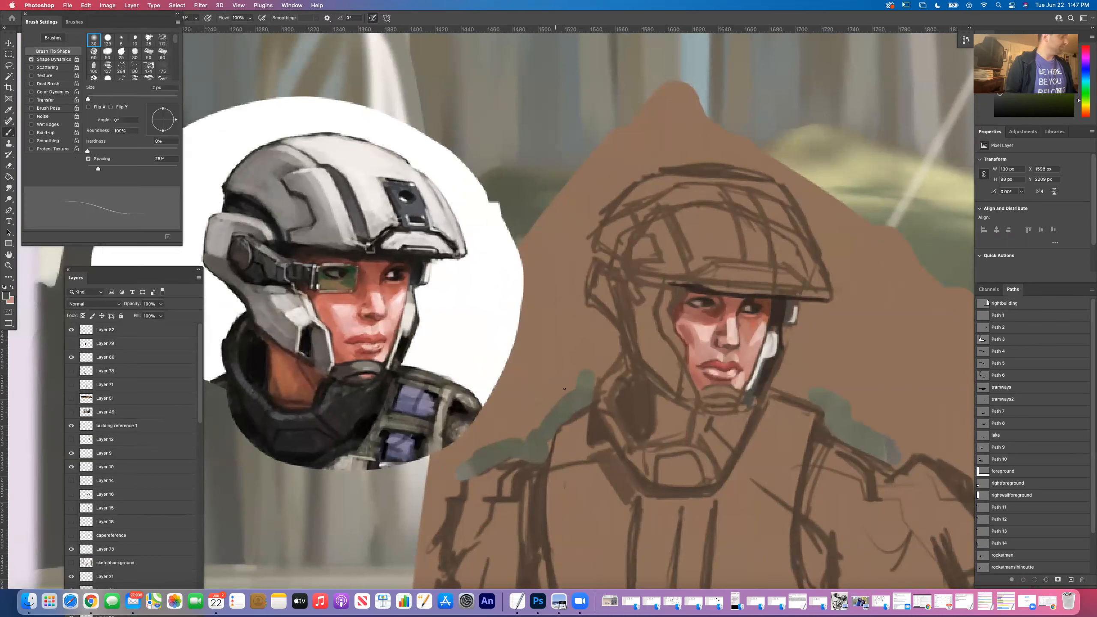
key(i)
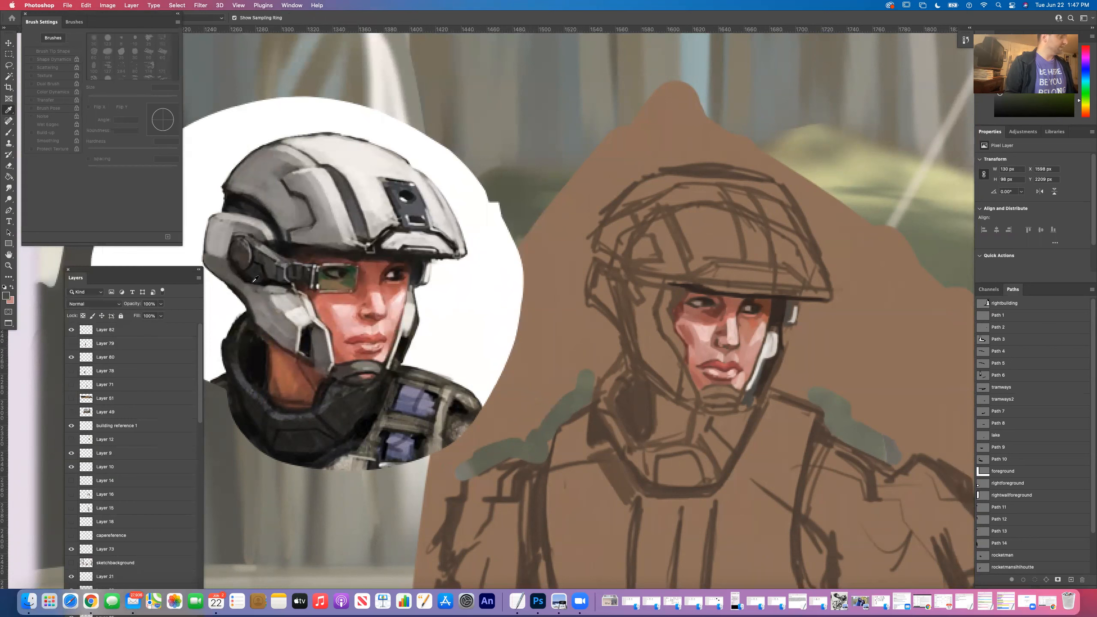
key(b)
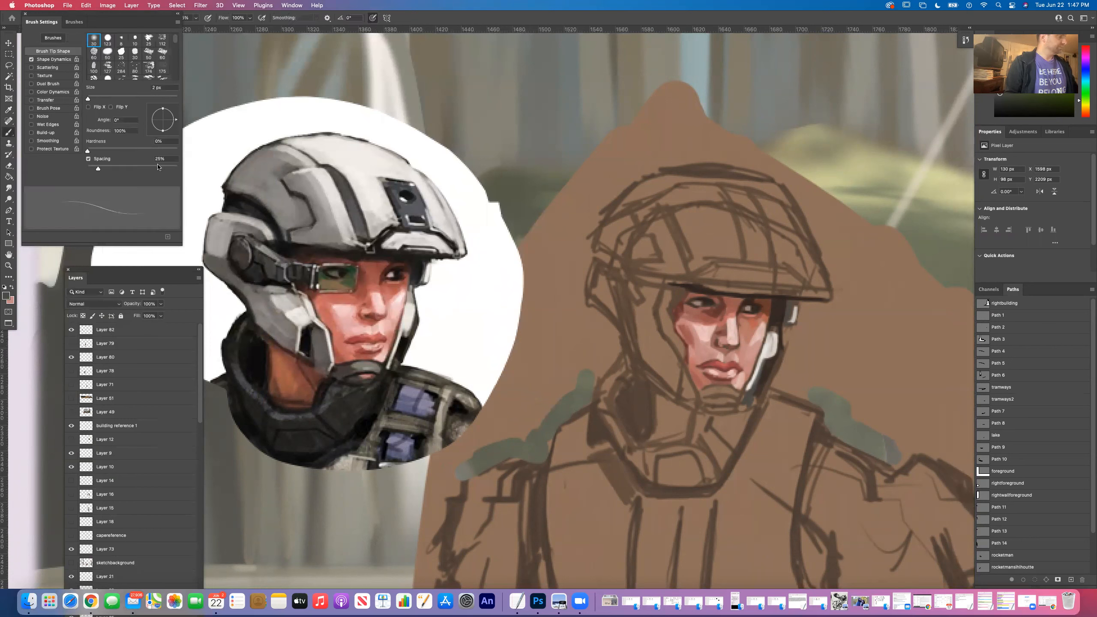
key(bracketright)
key(bracketright)
key(bracketright)
key(bracketright)
key(bracketright)
key(bracketright)
key(bracketright)
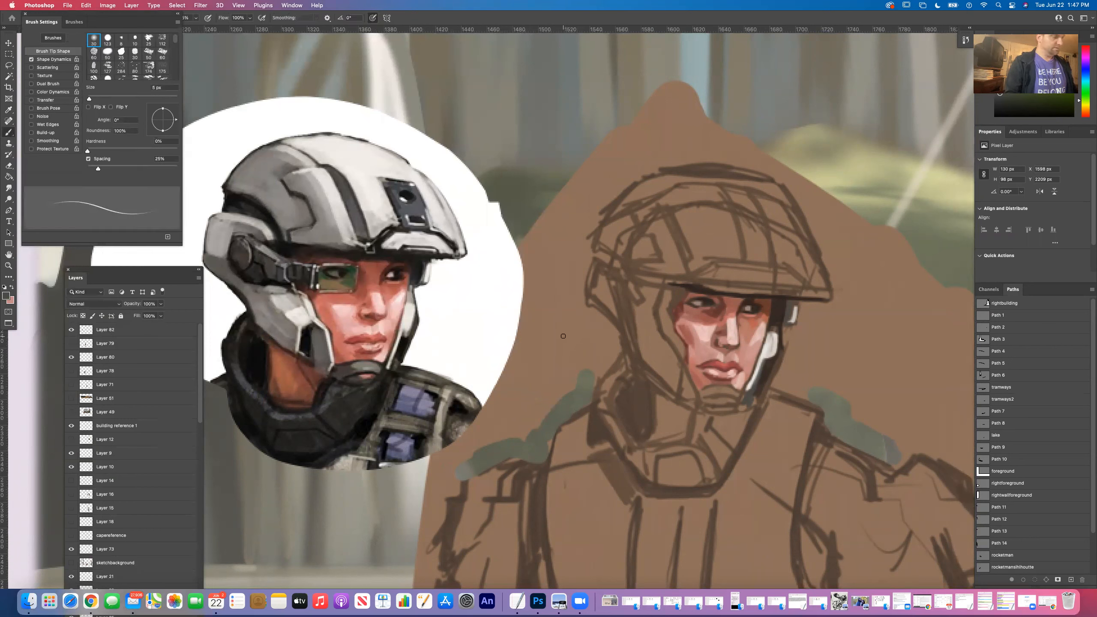
mouse_move(557, 311)
mouse_down()
mouse_move(568, 338)
mouse_move(571, 320)
mouse_move(545, 330)
mouse_move(558, 358)
mouse_move(583, 343)
mouse_move(562, 358)
mouse_move(545, 317)
mouse_move(618, 360)
mouse_up()
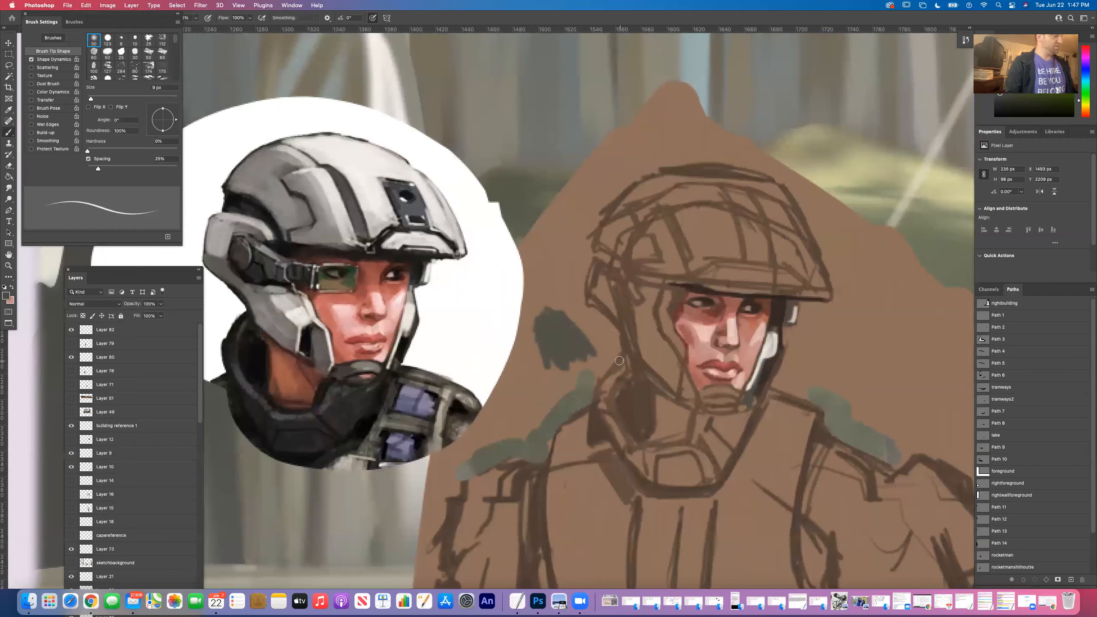
Step: Set the foreground color to mid gray-green 949989 and paint it inside the dark swatch
click(5, 295)
drag(443, 318, 445, 309)
click(627, 261)
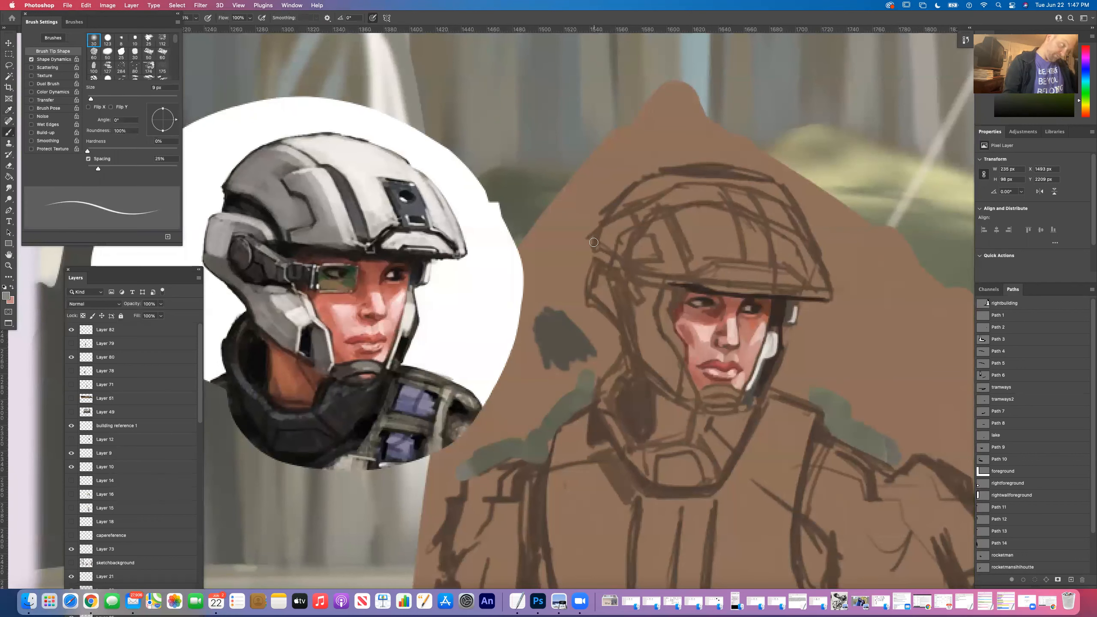
mouse_move(540, 329)
mouse_down()
mouse_move(557, 358)
mouse_move(542, 328)
mouse_move(566, 346)
mouse_move(579, 338)
mouse_move(562, 318)
mouse_up()
Step: Choose a brighter gray-green foreground color and paint a second swatch above the dark one
click(6, 296)
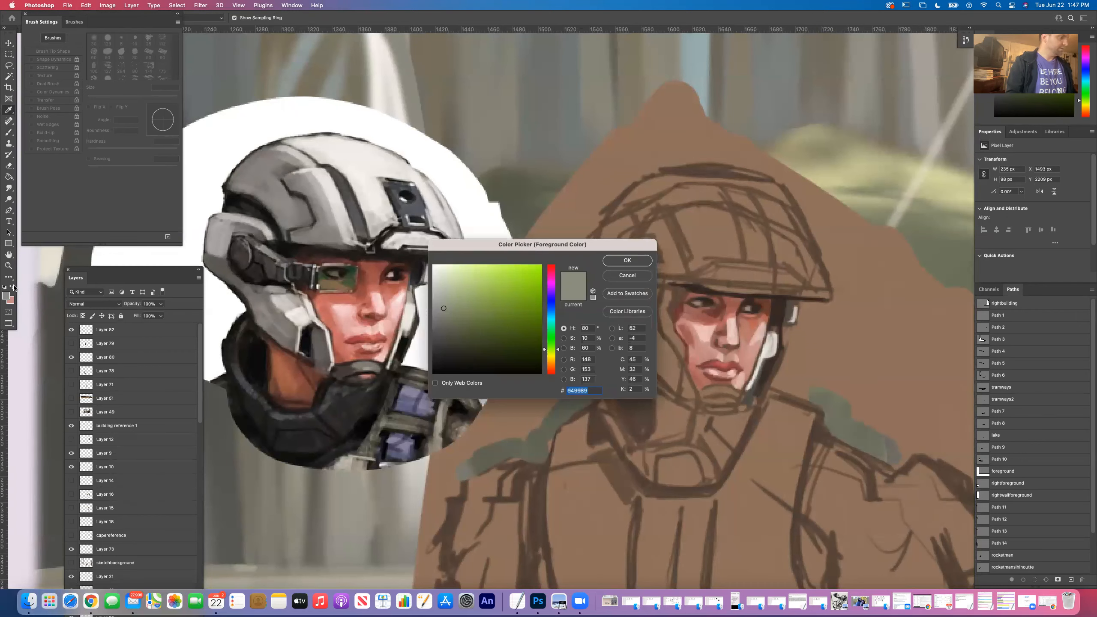
click(444, 298)
click(618, 265)
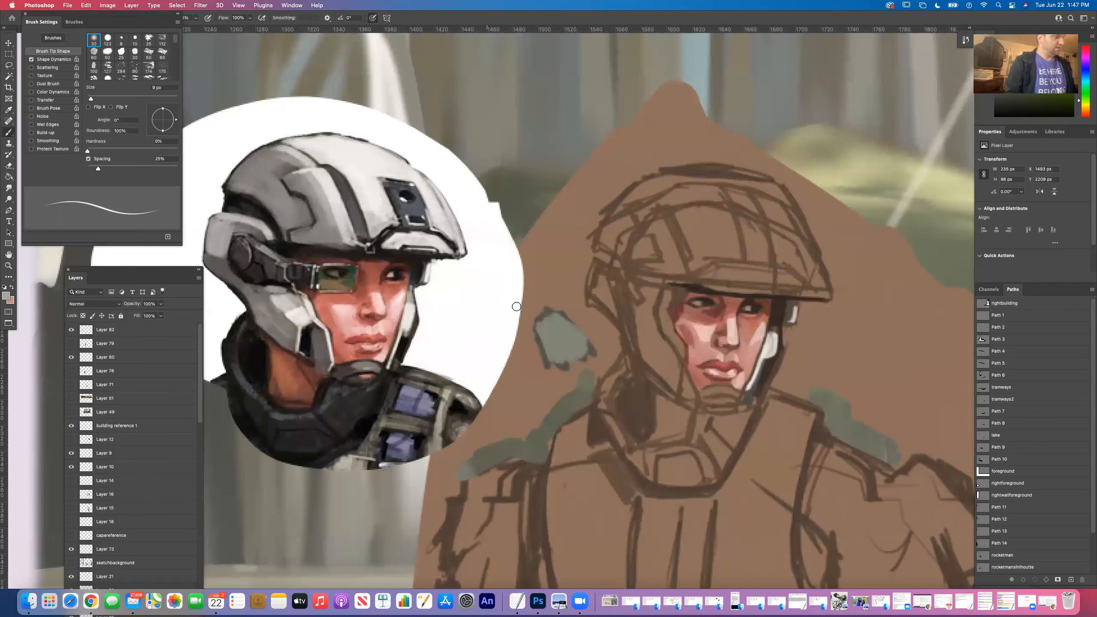
mouse_move(561, 296)
mouse_down()
mouse_move(534, 271)
mouse_move(561, 286)
mouse_move(570, 276)
mouse_move(557, 259)
mouse_move(582, 287)
mouse_up()
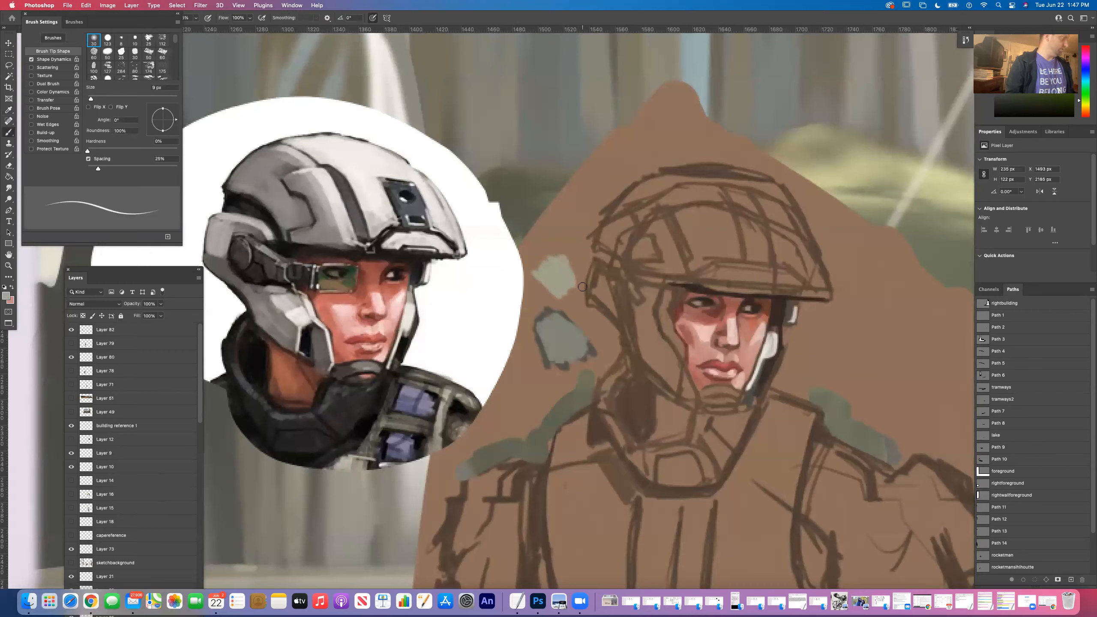
Step: Set the foreground color to pale gray-green bfc6b0 and paint a third swatch higher up beside the helmet
click(6, 297)
click(444, 286)
click(620, 262)
mouse_move(567, 220)
mouse_down()
mouse_move(574, 234)
mouse_move(591, 200)
mouse_move(567, 221)
mouse_up()
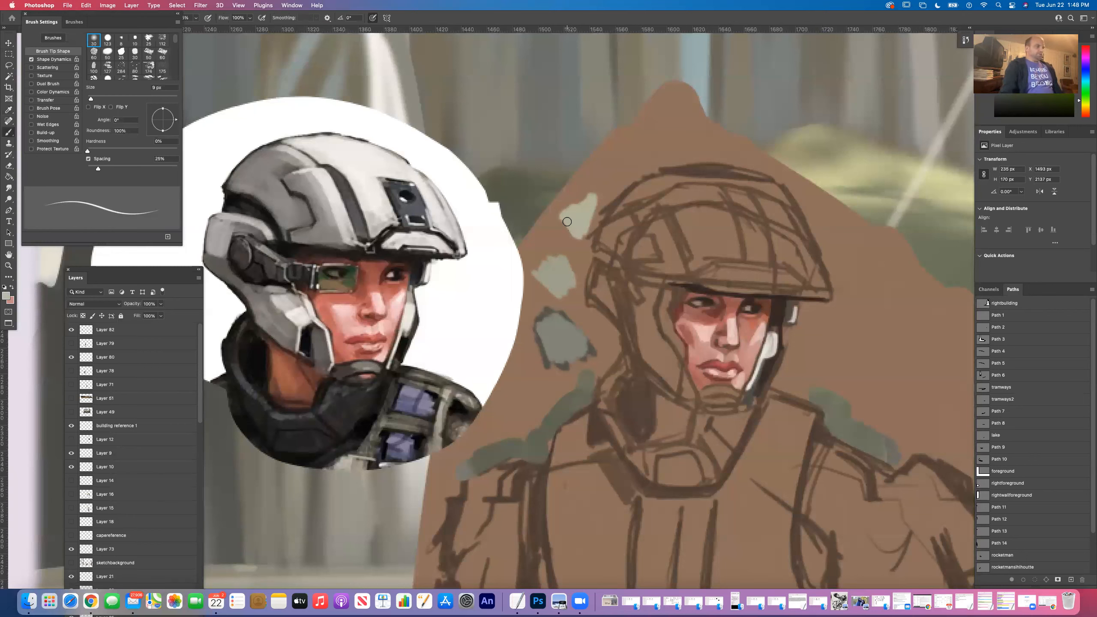
Step: Set the foreground color to very pale green d6dec6 and paint a fourth swatch near the helmet's crown
key(i)
click(8, 296)
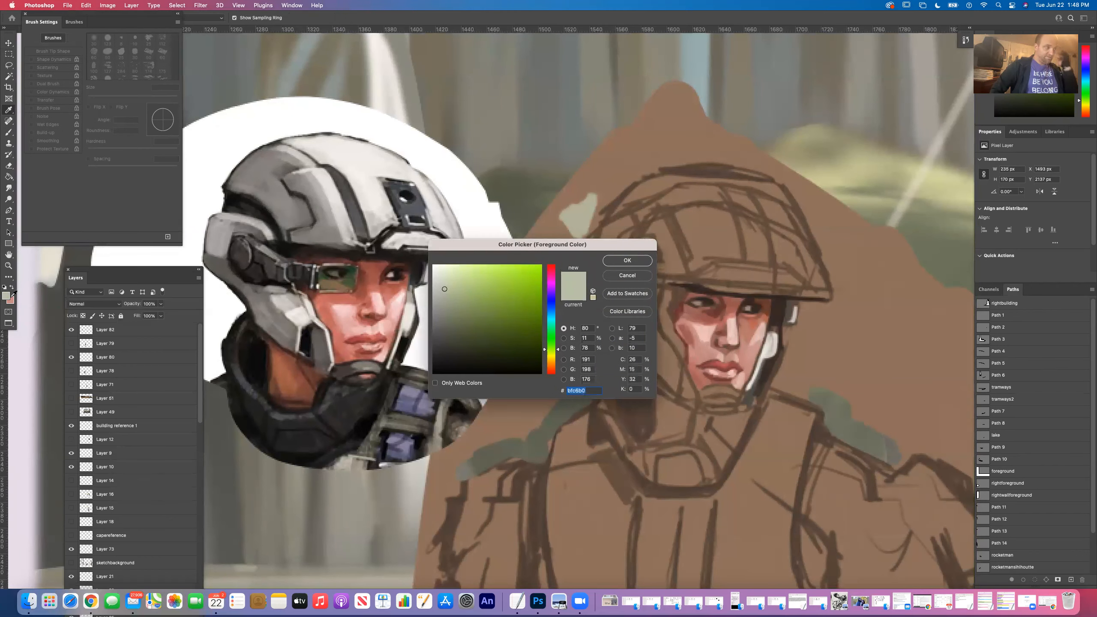
drag(445, 289, 444, 279)
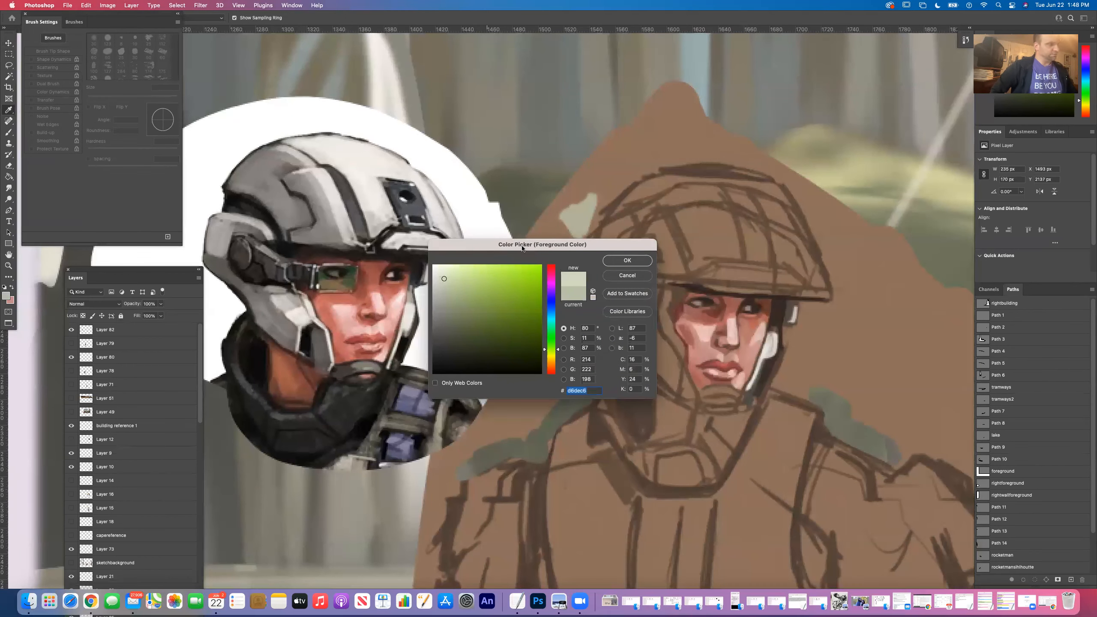
click(627, 260)
key(b)
mouse_move(624, 171)
mouse_down()
mouse_move(624, 149)
mouse_move(626, 161)
mouse_move(647, 146)
mouse_move(622, 165)
mouse_up()
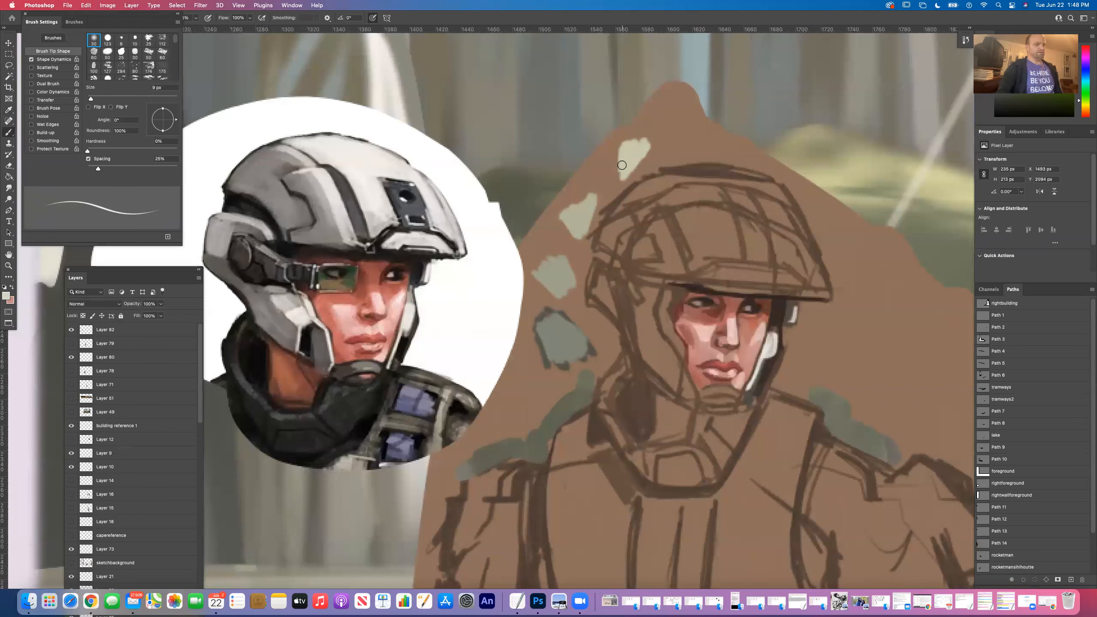
Step: Sample a light gray-green from the swatches and paint highlights on the helmet's cheek guard and the far edge of its shell
alt+click(655, 271)
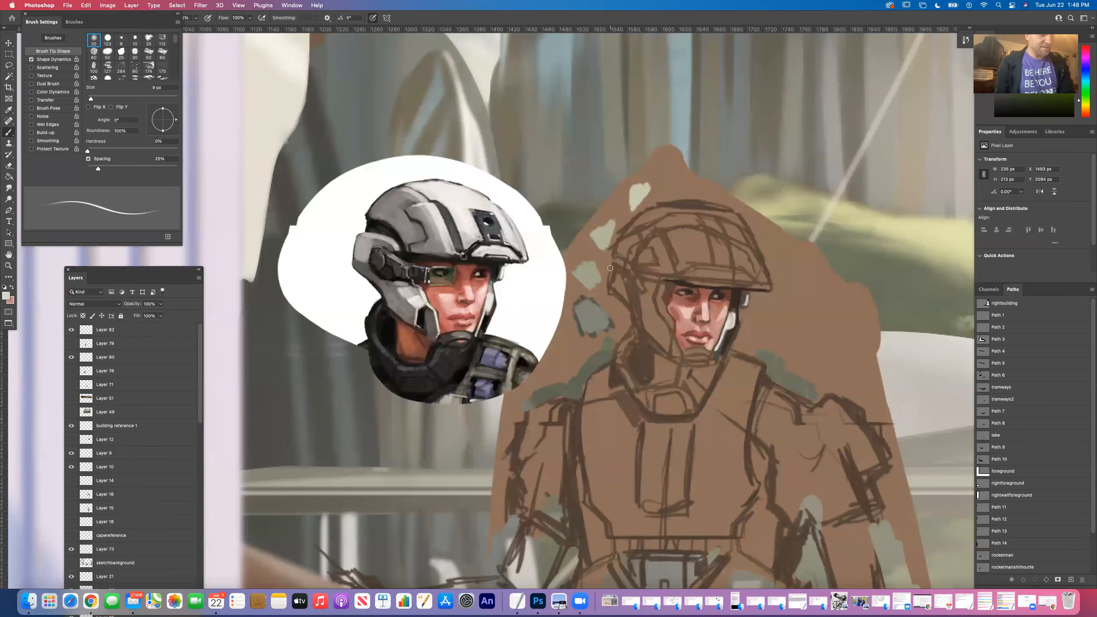
drag(600, 236, 601, 293)
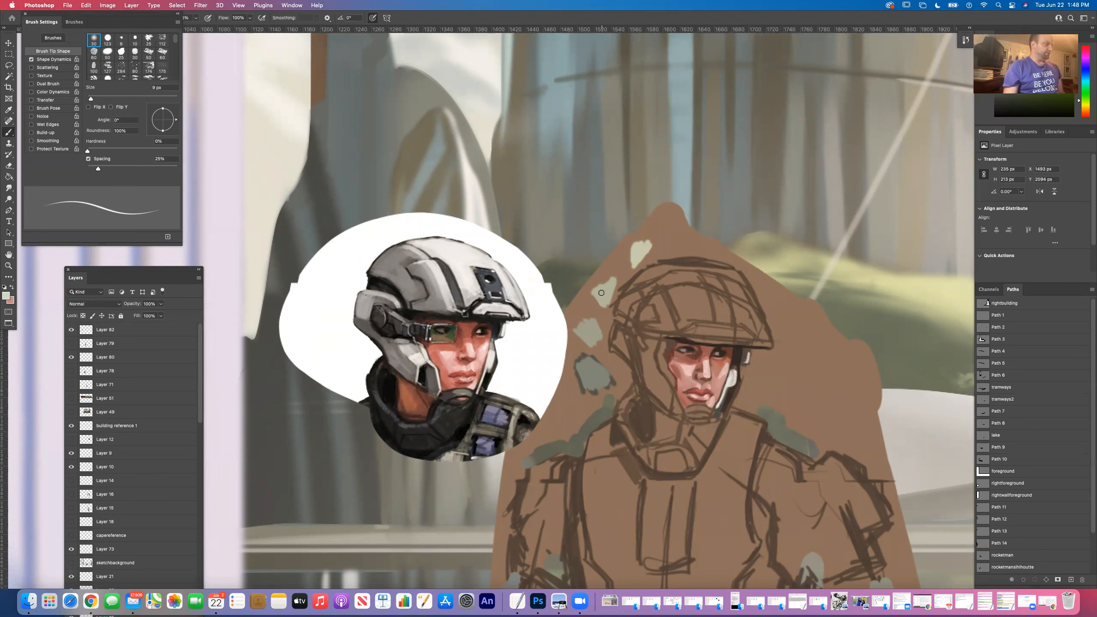
click(8, 110)
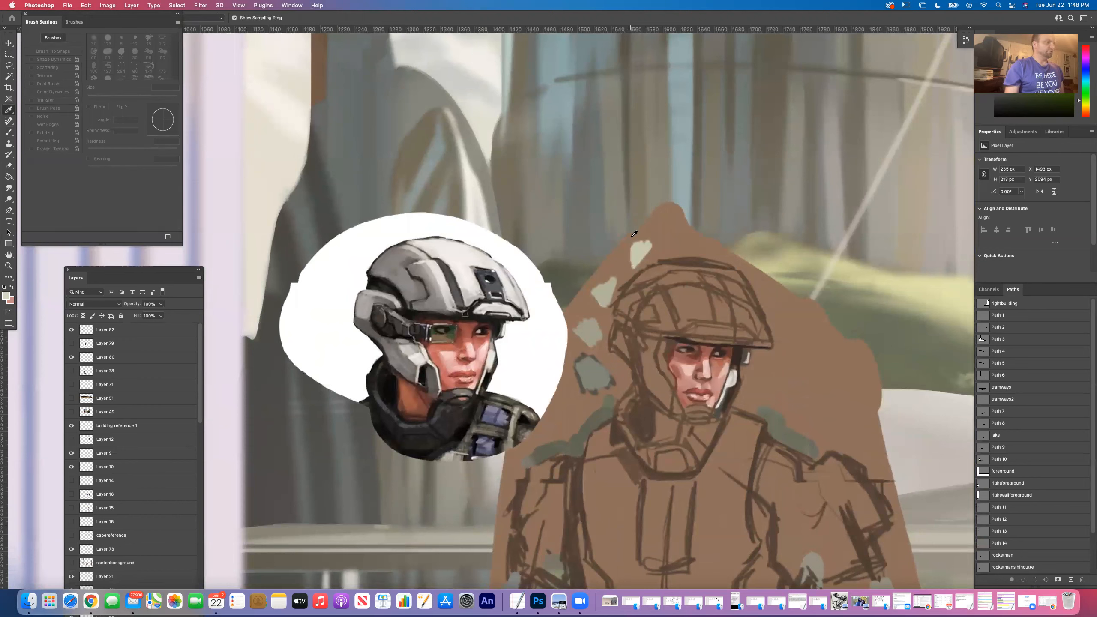
click(8, 132)
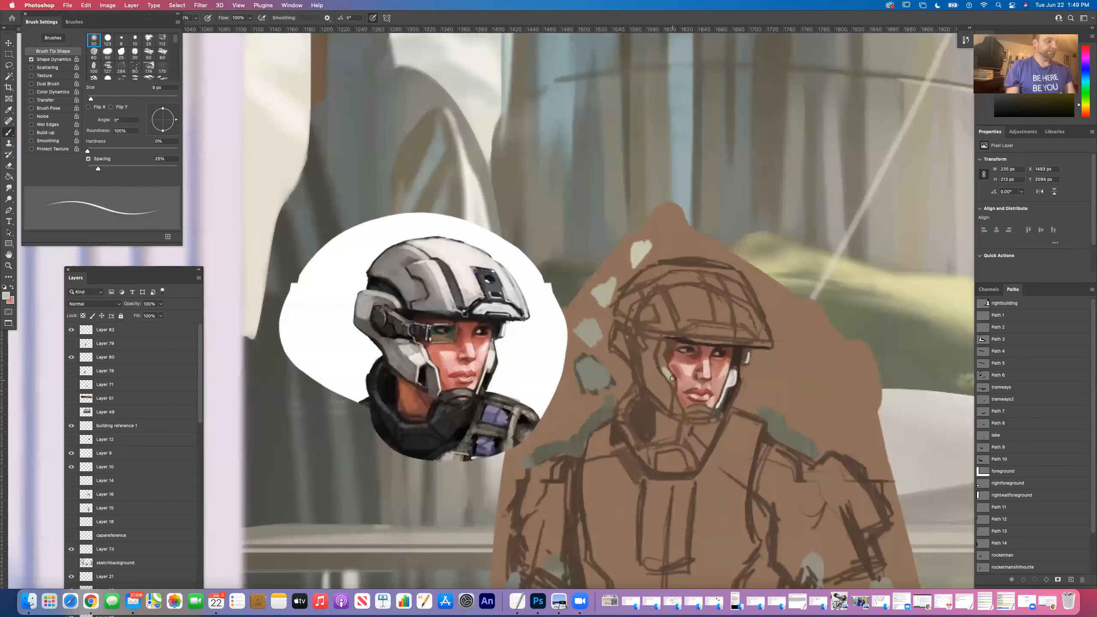
drag(667, 371, 674, 384)
drag(662, 359, 661, 367)
mouse_move(750, 318)
mouse_down()
mouse_move(735, 300)
mouse_move(756, 294)
mouse_move(755, 304)
mouse_move(738, 282)
mouse_move(769, 340)
mouse_up()
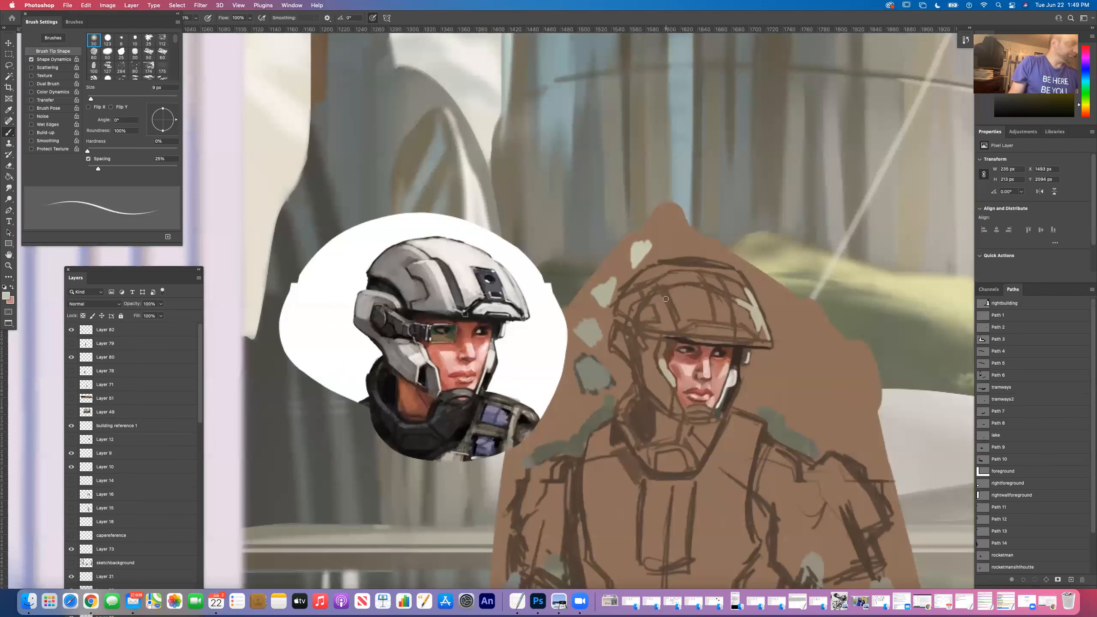
Step: Paint light gray-green highlight strokes around the edges of the panel on the front of the helmet
drag(669, 293, 688, 318)
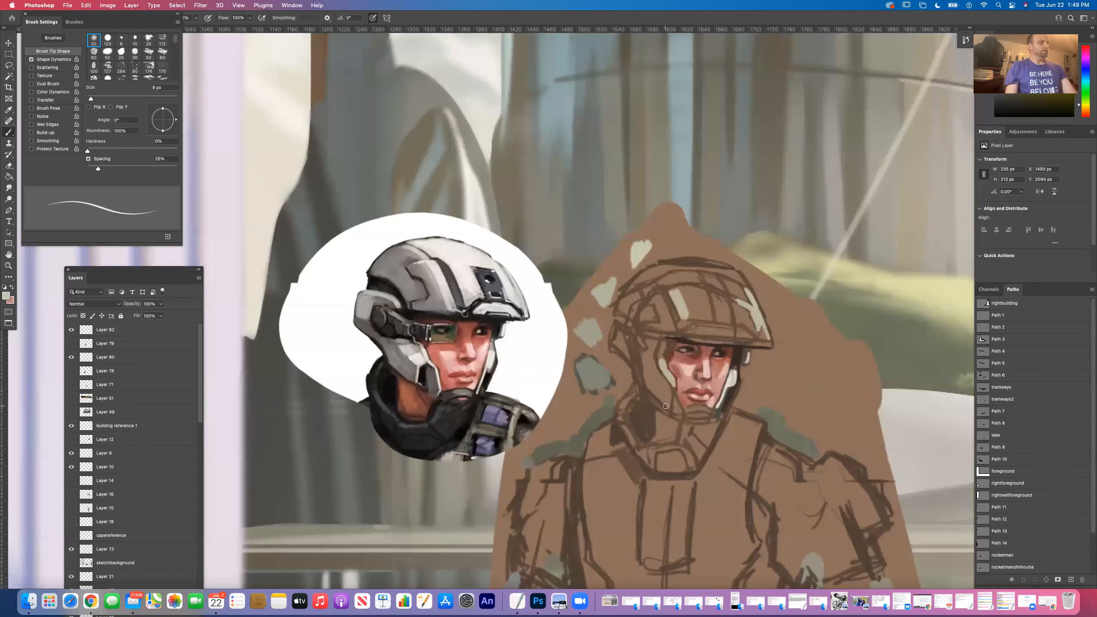
drag(671, 290, 722, 294)
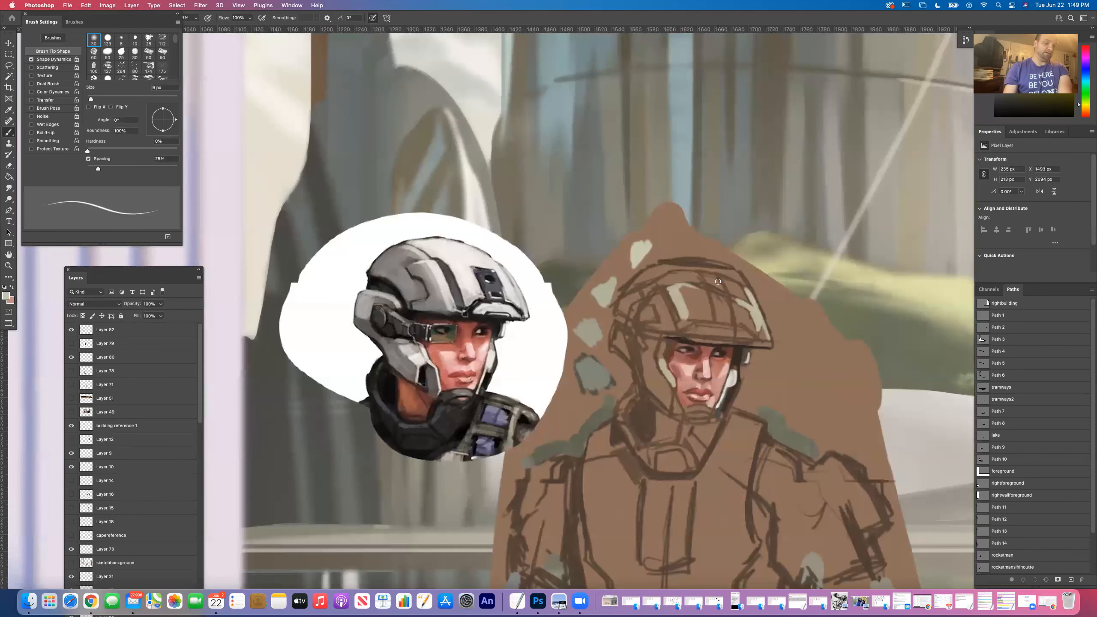
drag(731, 268, 738, 314)
super+click(725, 320)
alt+click(741, 308)
super+click(718, 312)
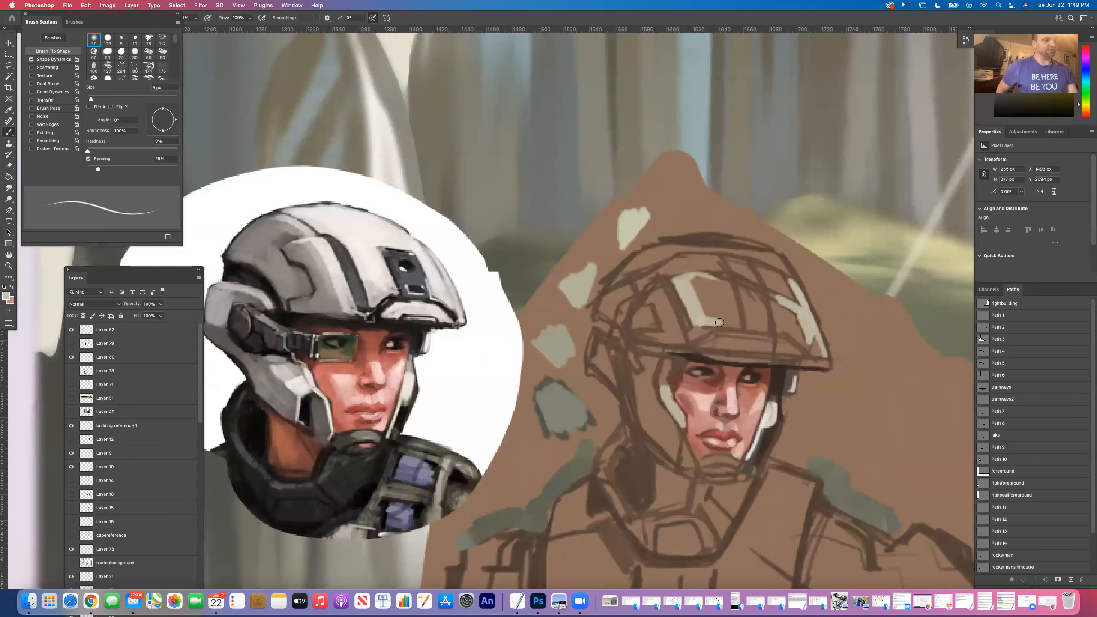
drag(735, 324, 735, 303)
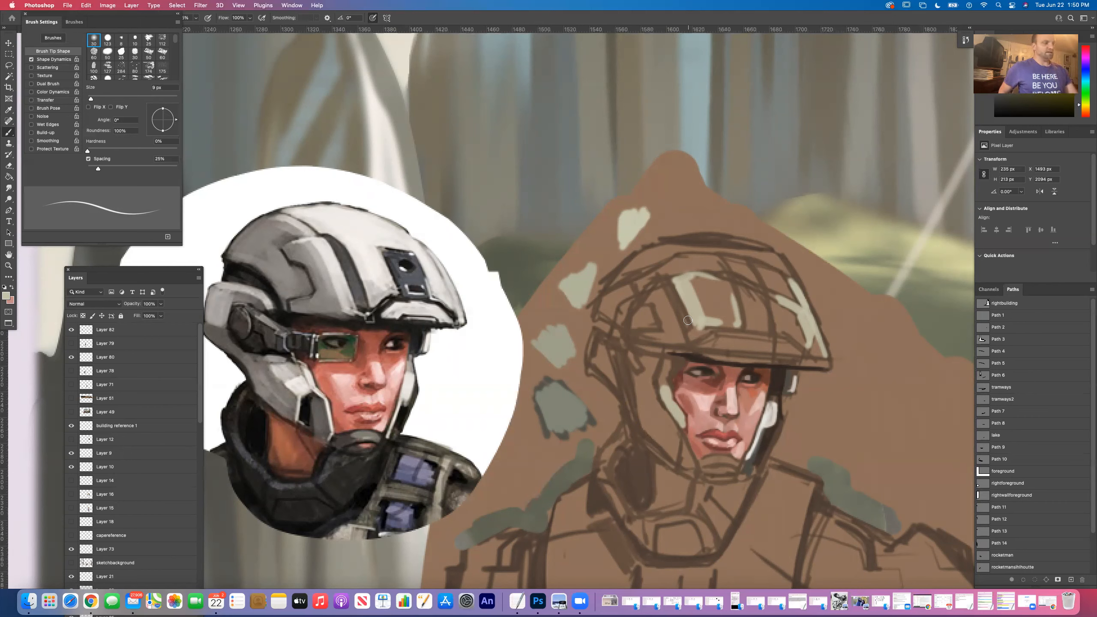
Step: Paint light gray-green highlights down the front panel's near edge and on the helmet's curved side panel
mouse_move(684, 298)
mouse_down()
mouse_move(665, 298)
mouse_move(683, 337)
mouse_up()
mouse_move(660, 289)
mouse_down()
mouse_move(646, 304)
mouse_move(659, 299)
mouse_move(654, 310)
mouse_move(680, 341)
mouse_move(650, 337)
mouse_move(660, 337)
mouse_up()
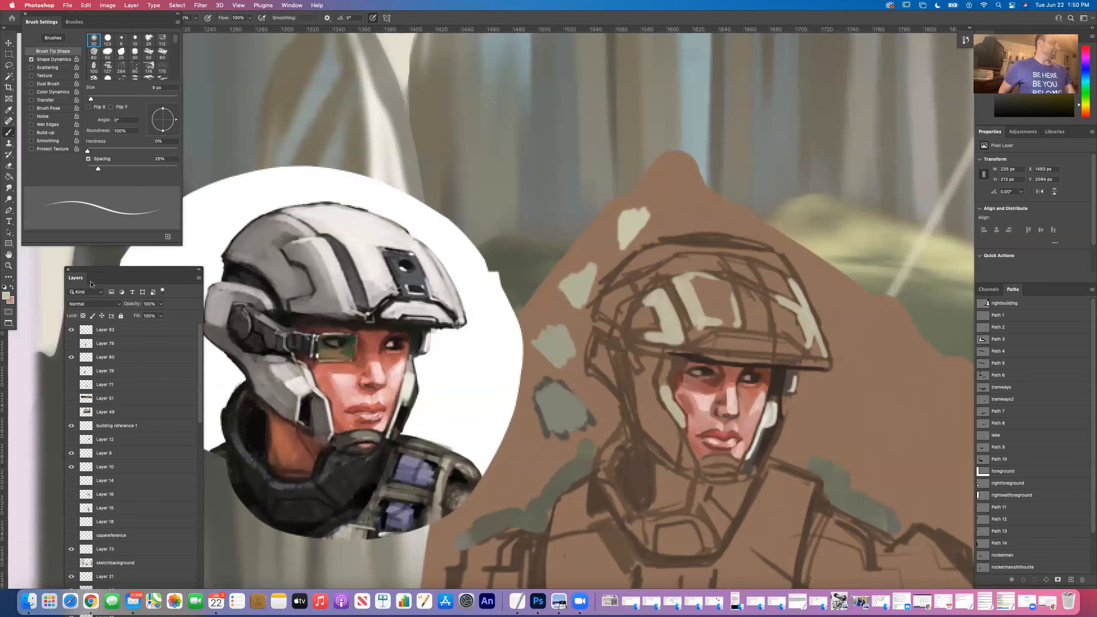
click(9, 110)
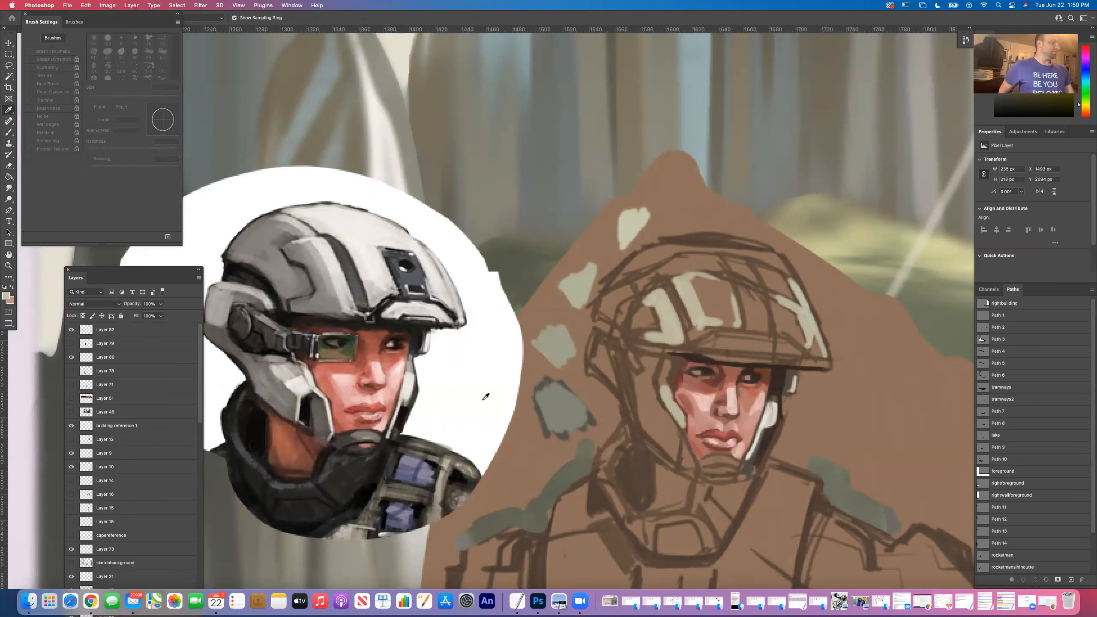
click(8, 243)
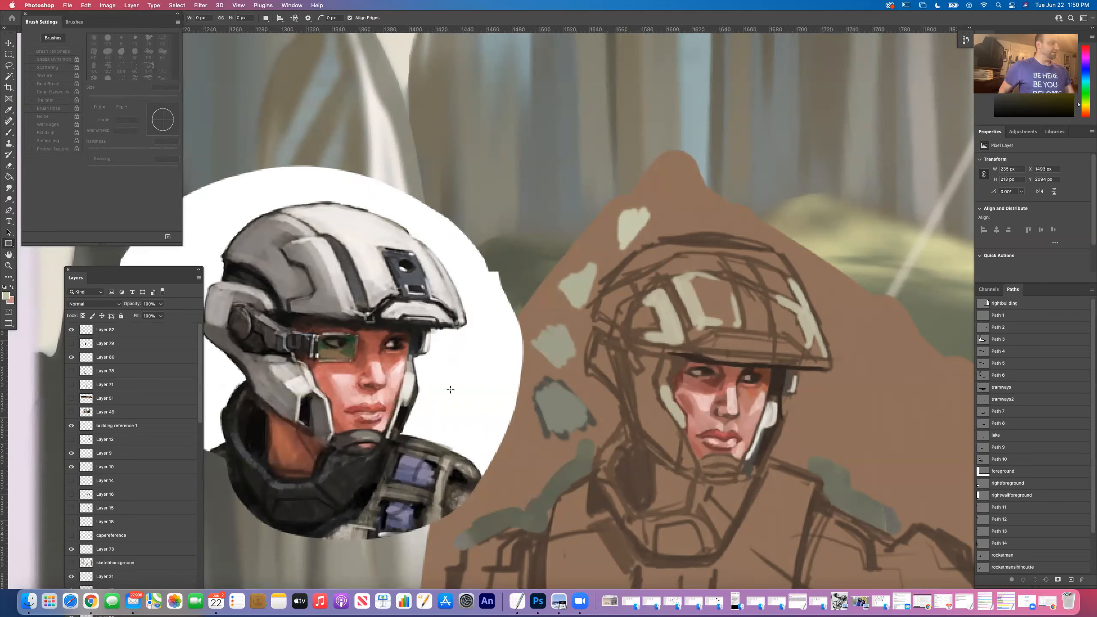
drag(521, 458, 526, 466)
key(super+z)
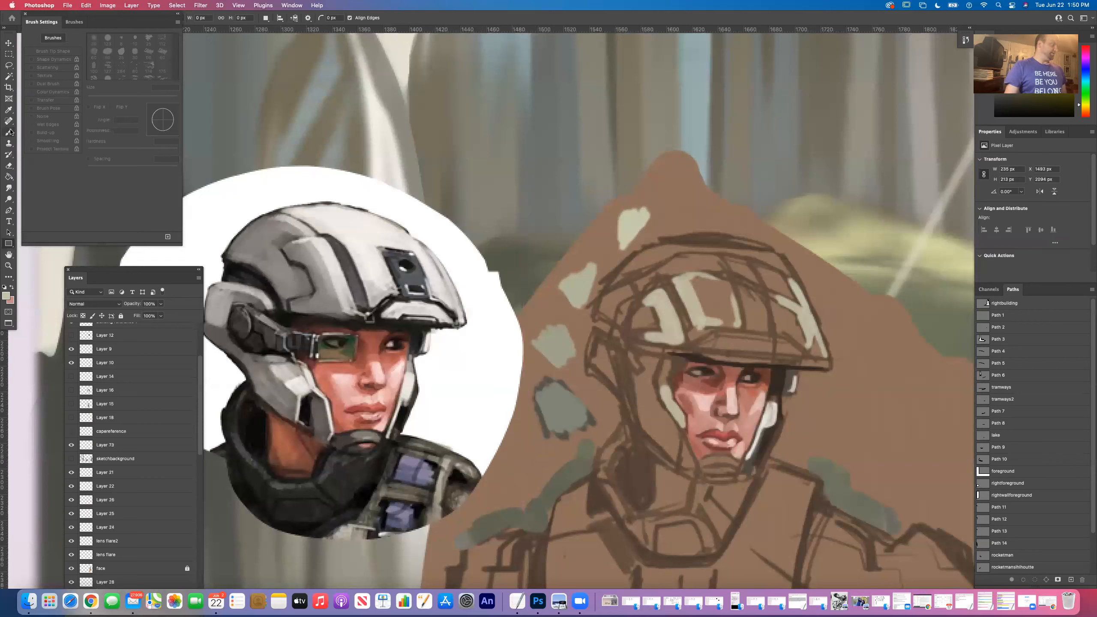
Step: Set the foreground color to medium gray 7a7a70 and start a new swatch below the blue-gray one beside the figure's neck
click(7, 296)
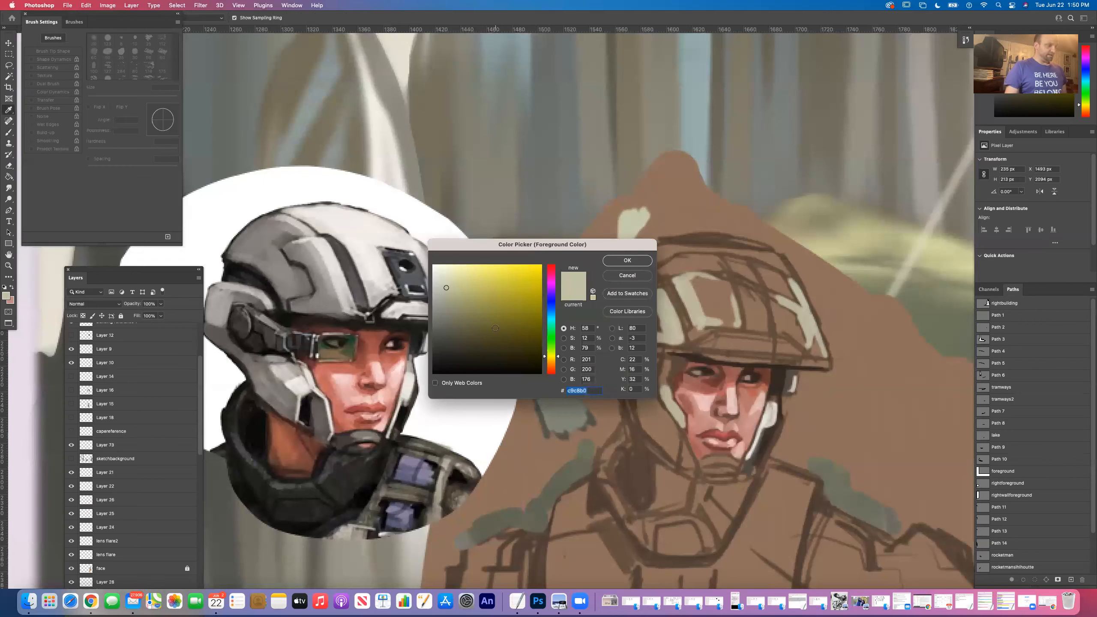
click(442, 321)
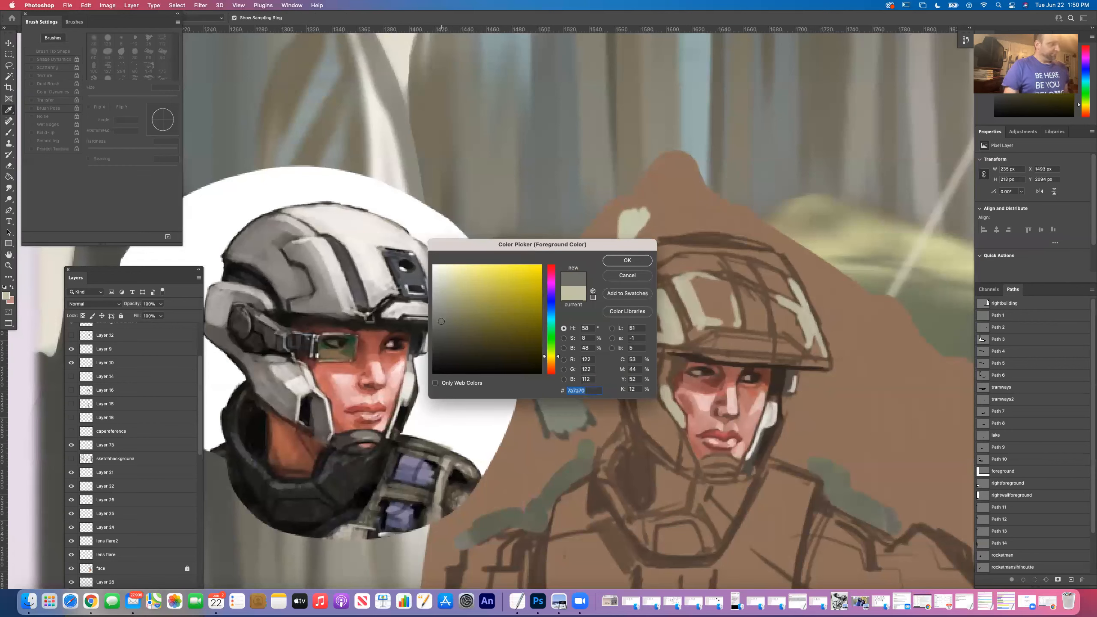
click(627, 261)
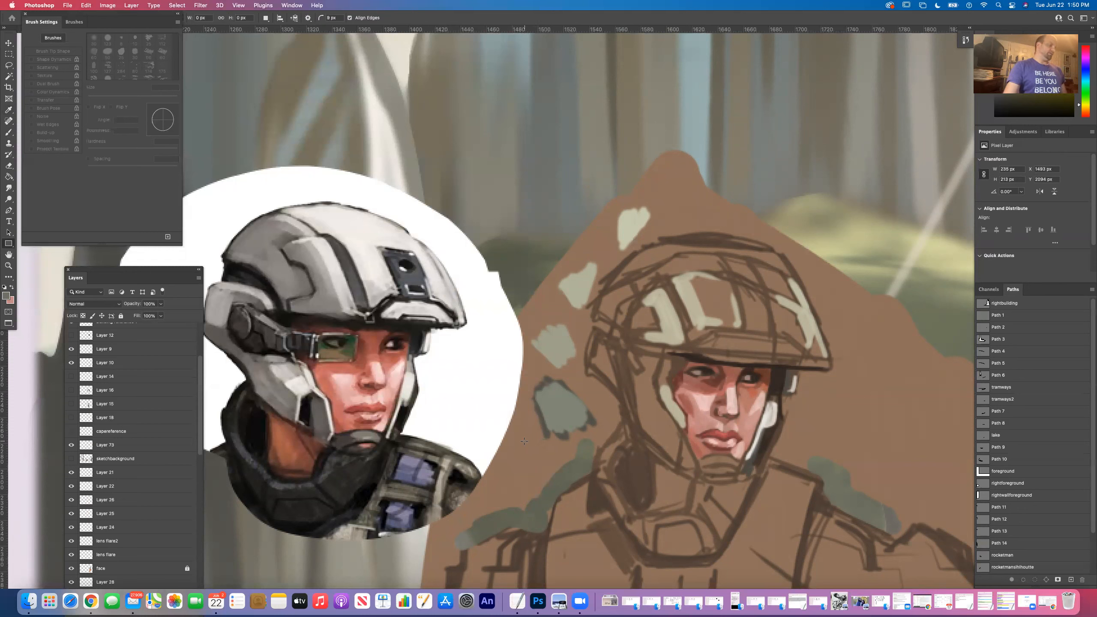
click(8, 132)
drag(527, 432, 534, 470)
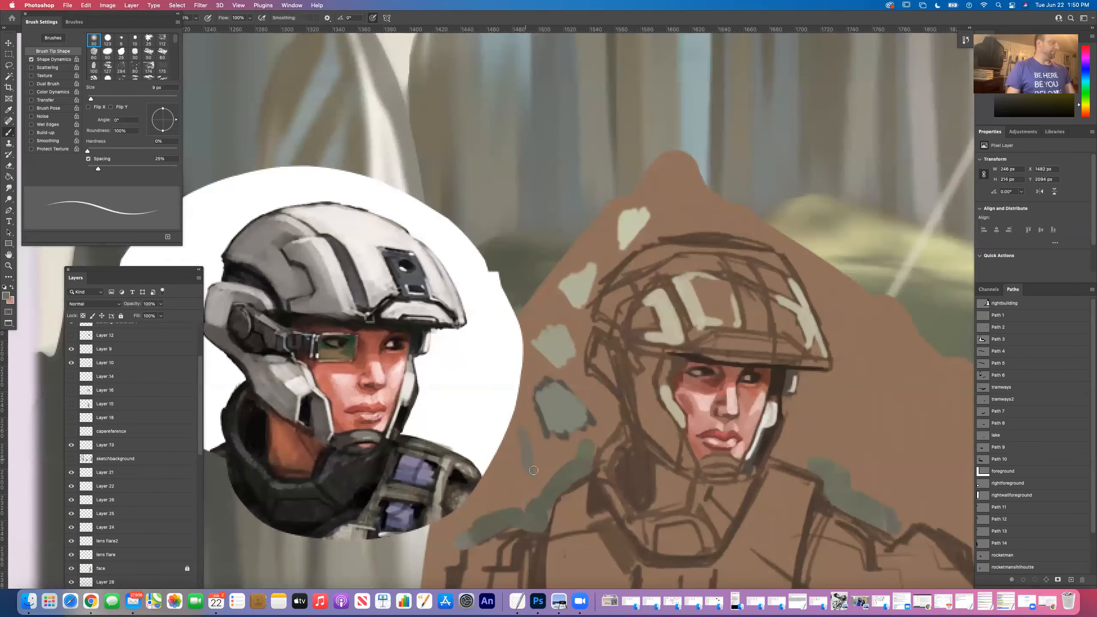
Step: Pick a darker gray as the foreground color and paint it over the new swatch to form the darkest palette value
click(8, 296)
click(439, 336)
click(627, 260)
mouse_move(534, 469)
mouse_down()
mouse_move(529, 456)
mouse_move(525, 473)
mouse_move(540, 441)
mouse_move(551, 485)
mouse_up()
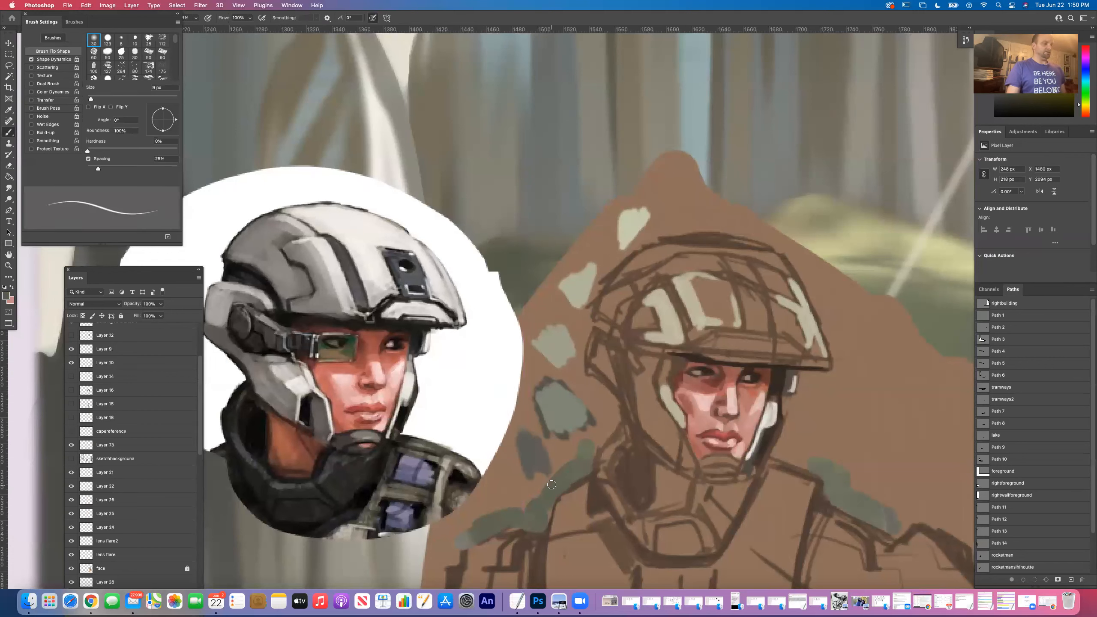
mouse_move(521, 446)
mouse_down()
mouse_move(521, 423)
mouse_move(502, 470)
mouse_move(537, 462)
mouse_move(515, 468)
mouse_move(517, 454)
mouse_move(508, 462)
mouse_move(531, 477)
mouse_move(547, 472)
mouse_move(556, 451)
mouse_move(513, 473)
mouse_move(519, 451)
mouse_up()
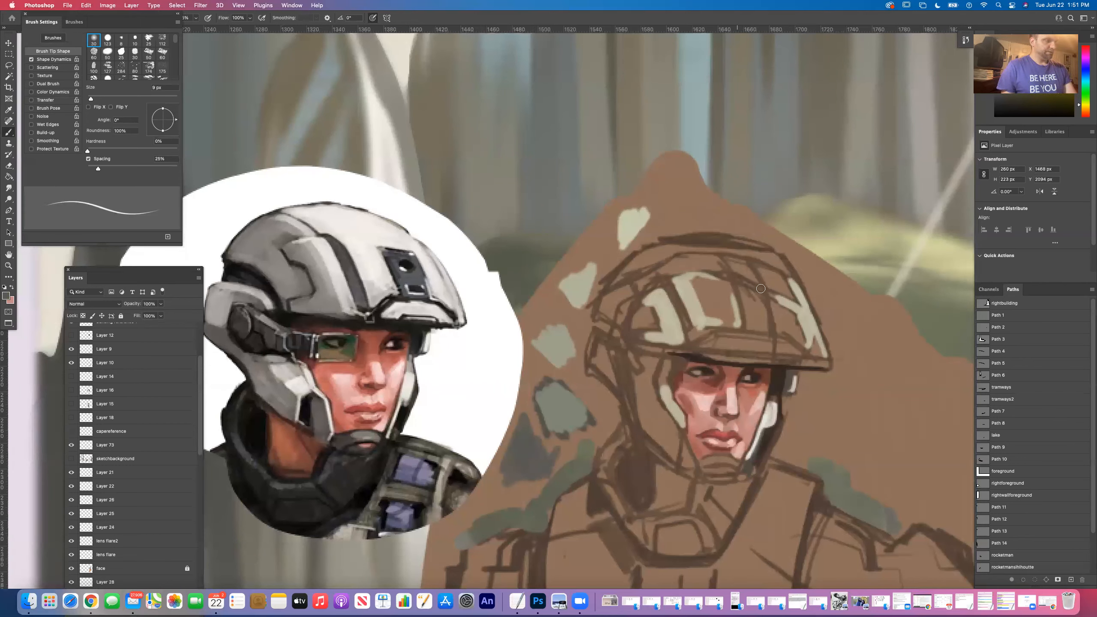
Step: Paint dark gray into the strips between the helmet's shell panels, along its far edge, and on the band behind the ear
mouse_move(739, 283)
mouse_down()
mouse_move(750, 329)
mouse_move(749, 290)
mouse_move(761, 323)
mouse_move(769, 307)
mouse_move(767, 329)
mouse_up()
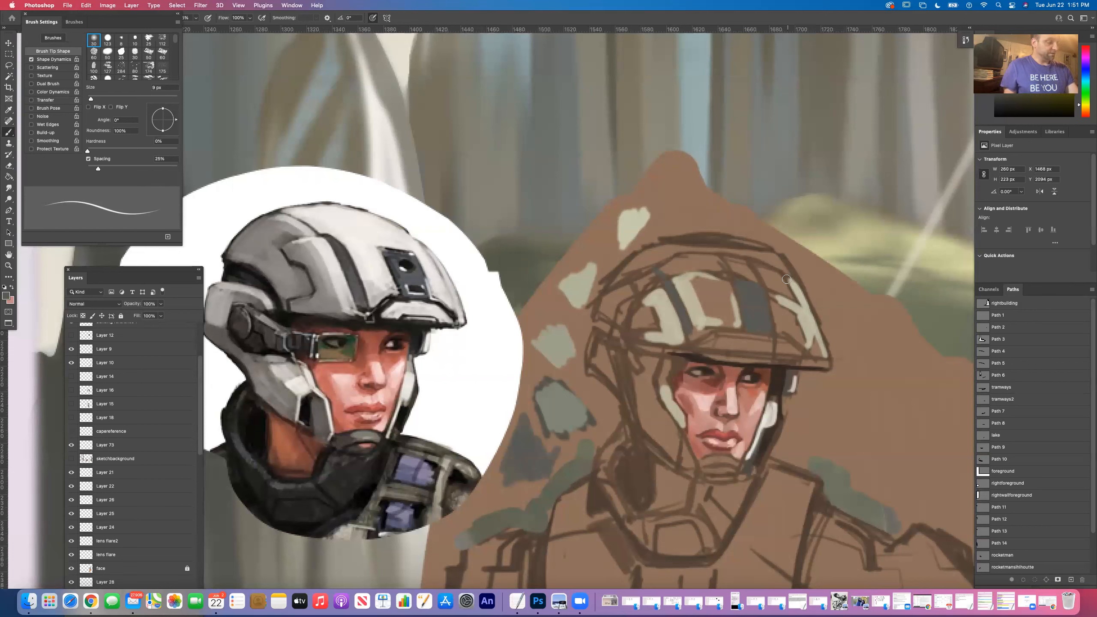
mouse_move(788, 276)
mouse_down()
mouse_move(772, 253)
mouse_move(819, 347)
mouse_move(814, 365)
mouse_up()
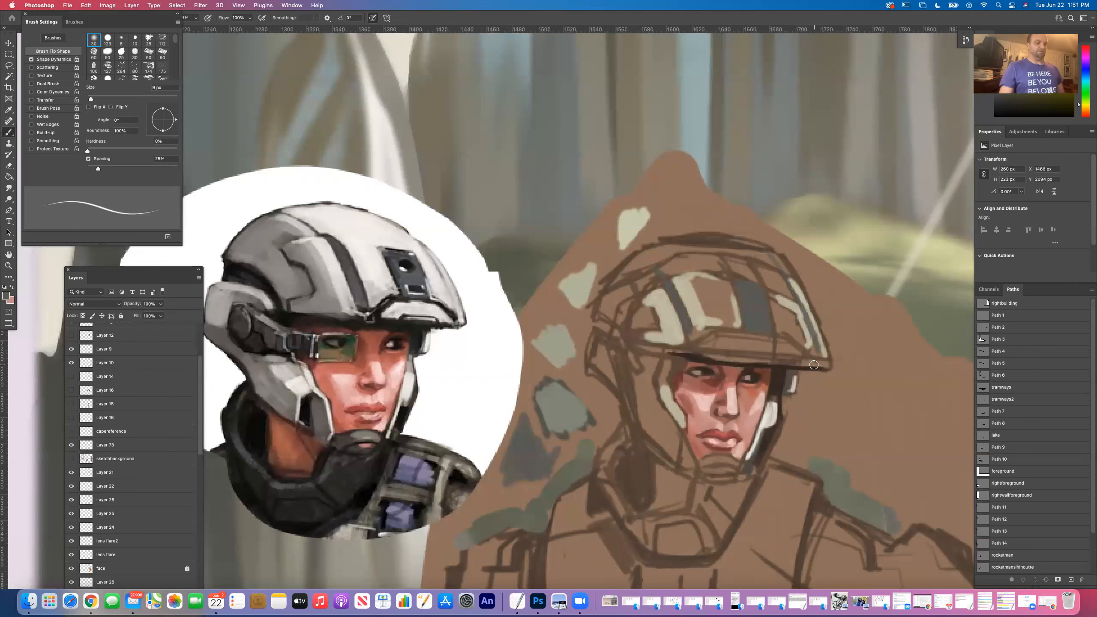
key(super+z)
drag(789, 281, 812, 330)
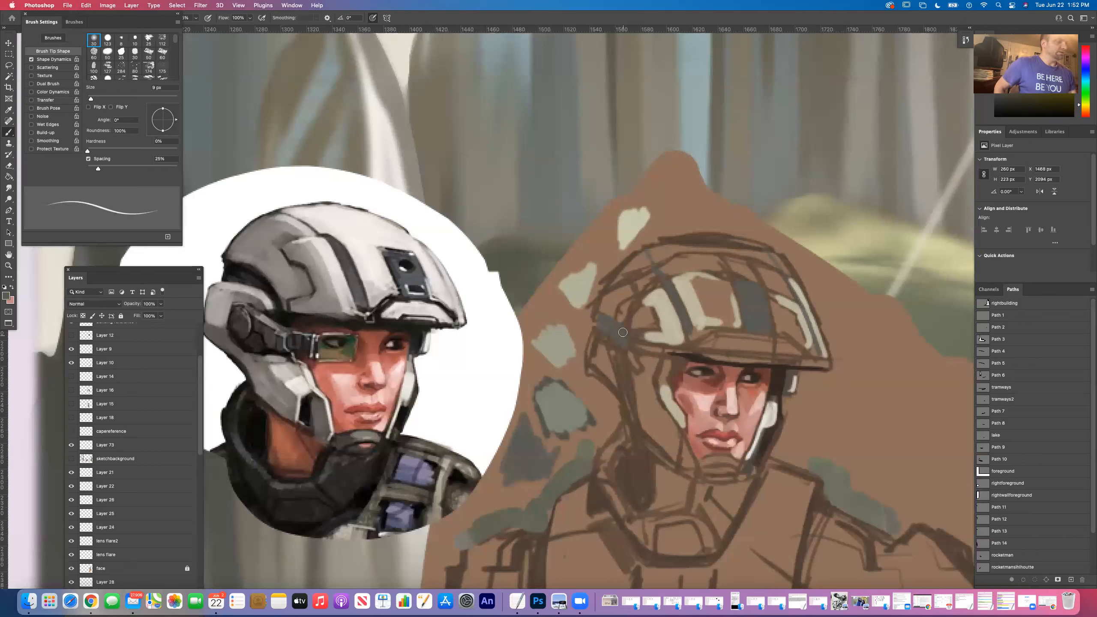
drag(623, 344, 633, 366)
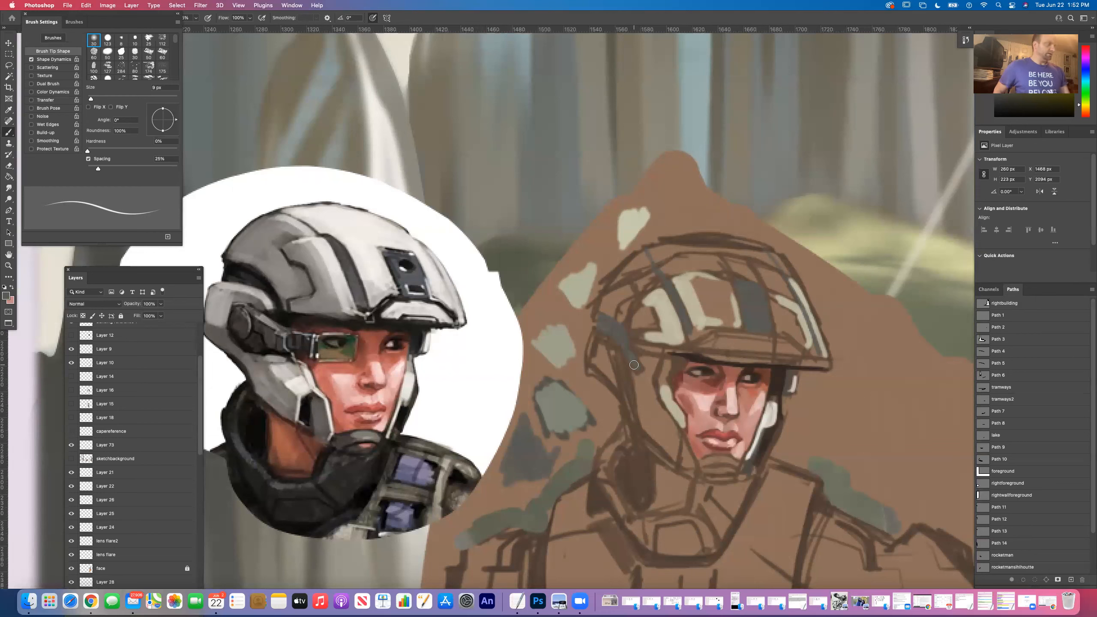
Step: Sample the mid gray-green swatch and fill in the helmet's lower back section and the near jaw guard
key(i)
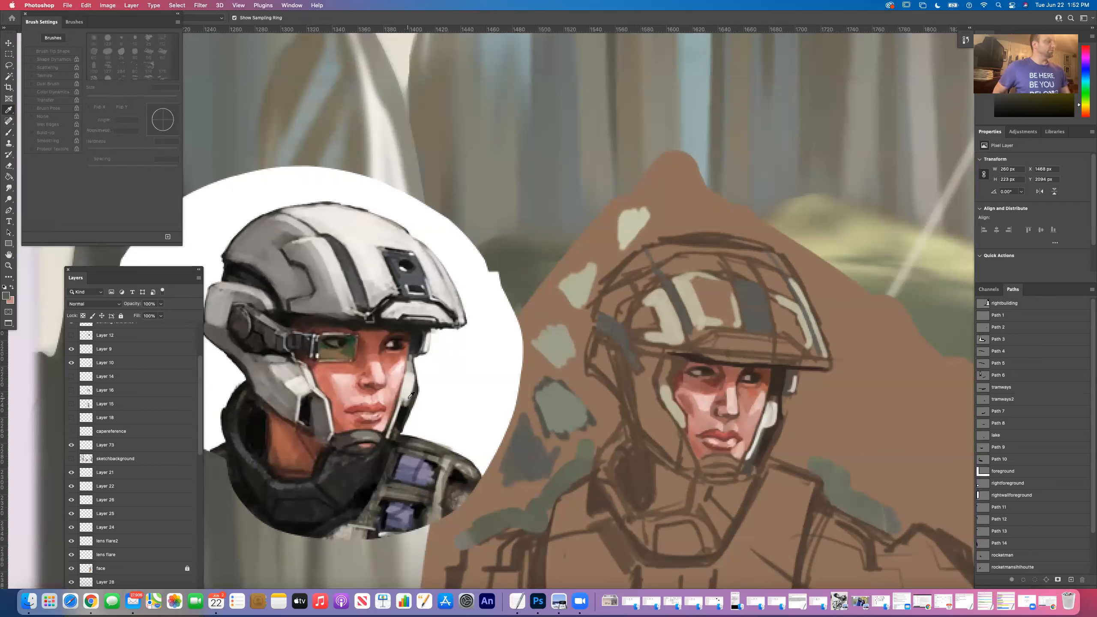
click(568, 407)
key(b)
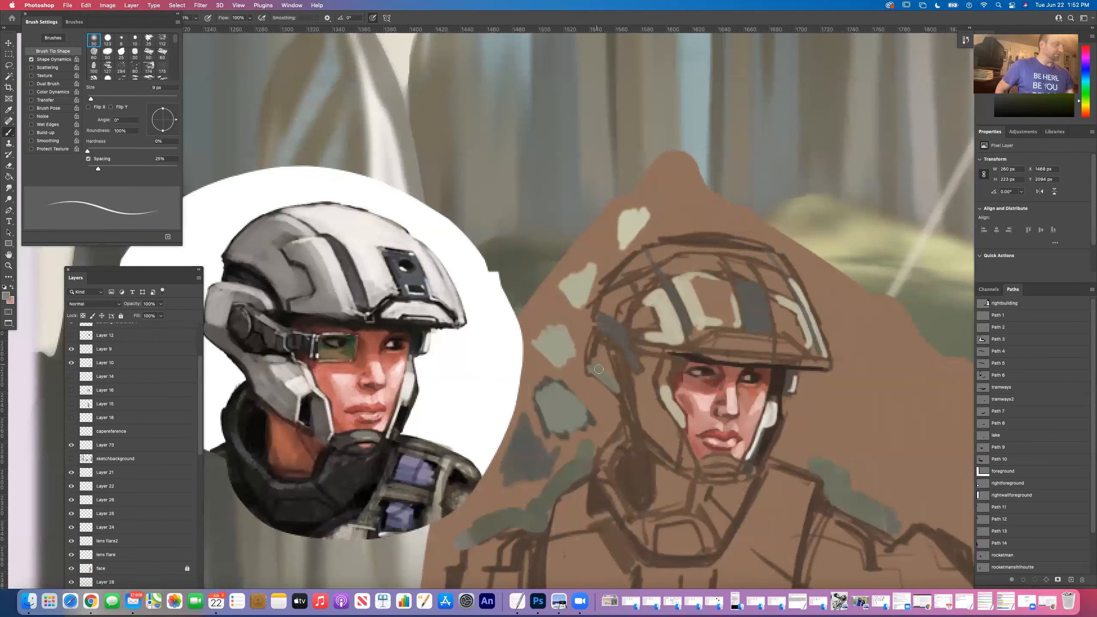
drag(590, 359, 615, 376)
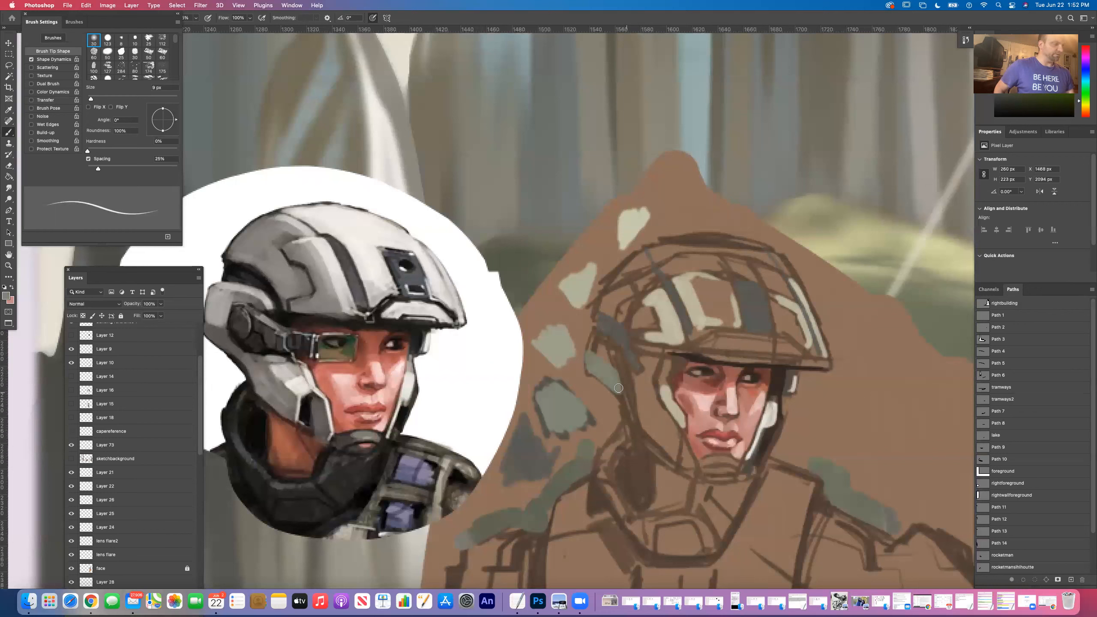
mouse_move(635, 408)
mouse_down()
mouse_move(589, 370)
mouse_move(621, 395)
mouse_move(645, 449)
mouse_move(633, 438)
mouse_move(673, 465)
mouse_move(630, 414)
mouse_up()
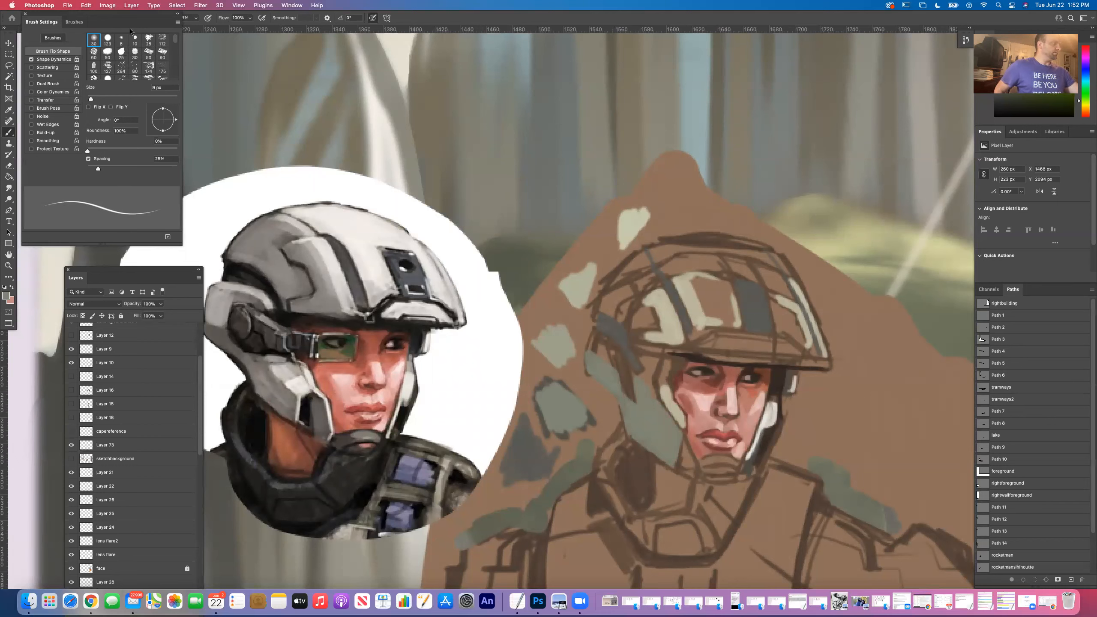
Step: Choose the textured 60 px brush tip, set it to 34 px at a -27° angle, and sample a darker gray from the swatches
click(162, 52)
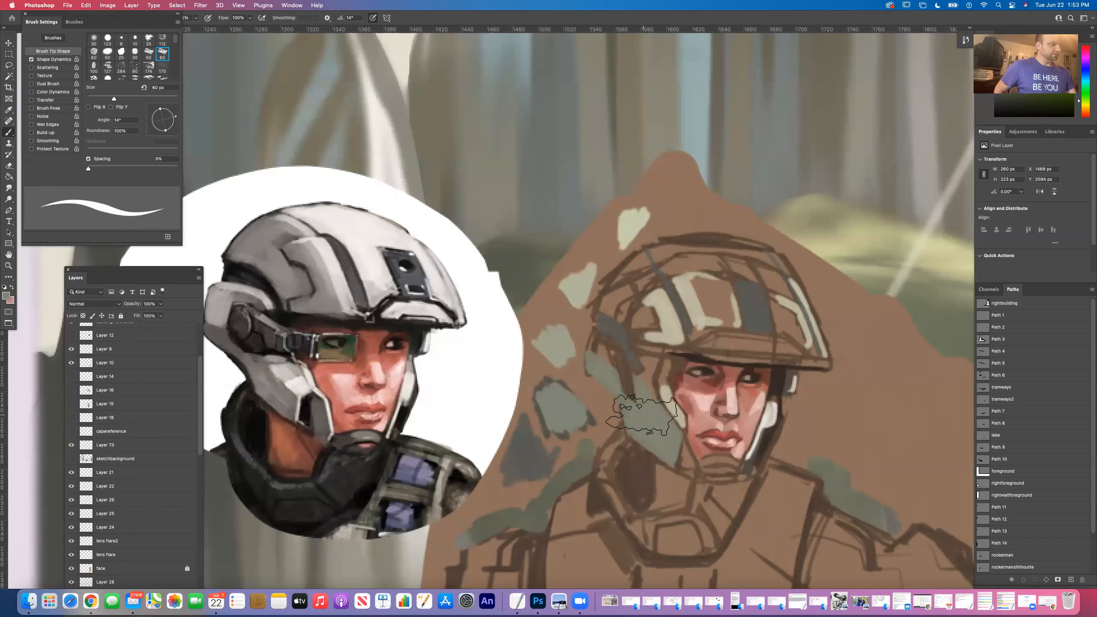
drag(114, 99, 102, 98)
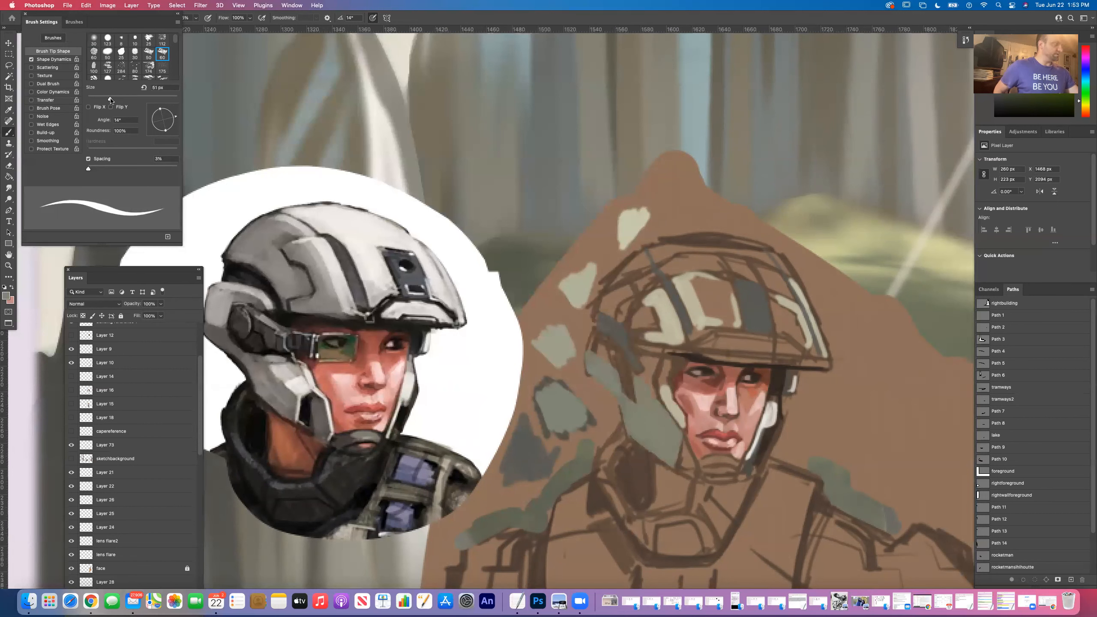
drag(176, 121, 174, 125)
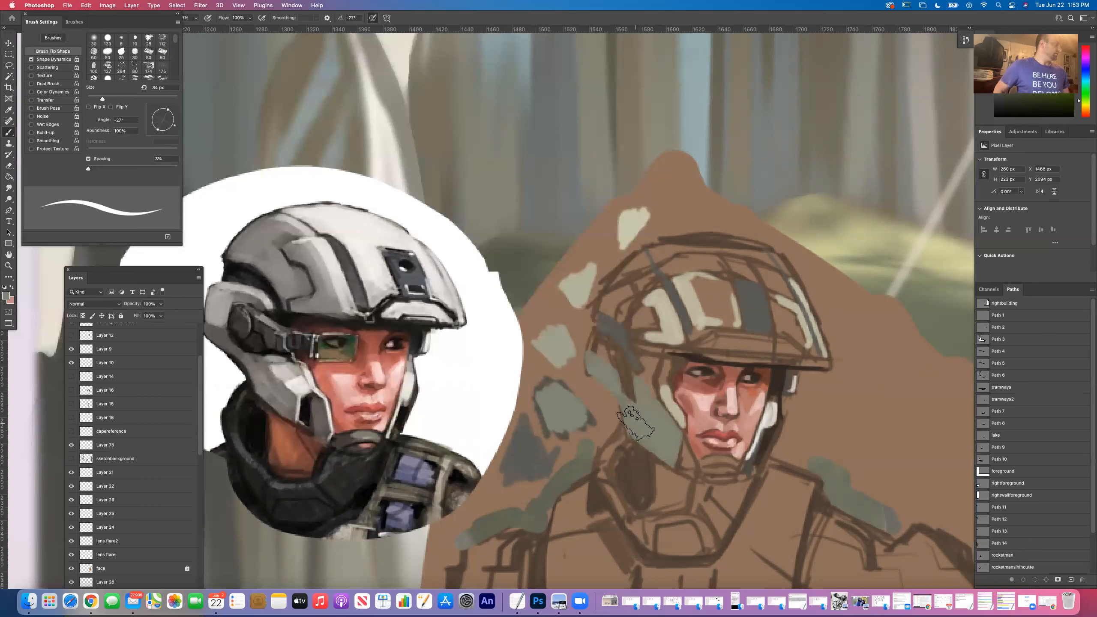
key(i)
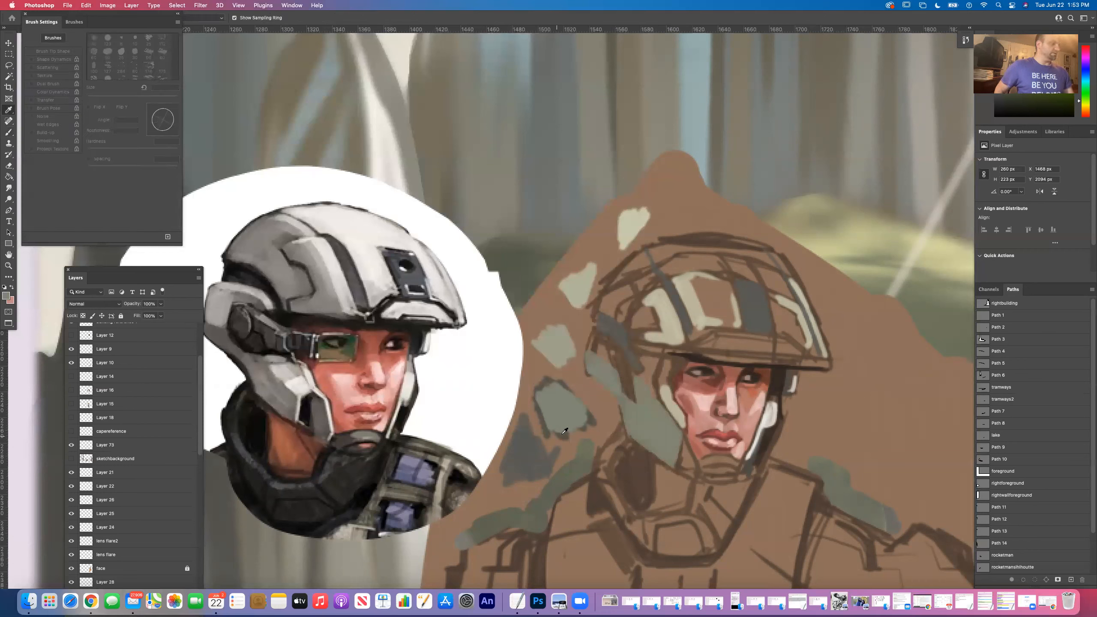
click(9, 133)
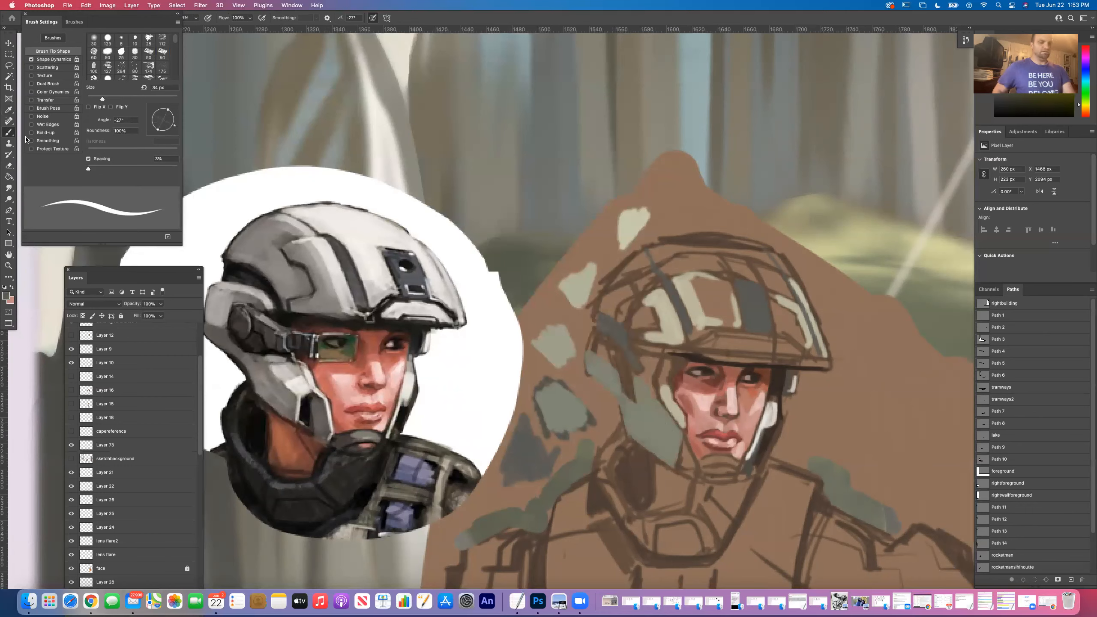
Step: Examine how the armored figure reads within the whole scene and beside the other characters
alt+click(519, 283)
alt+click(519, 283)
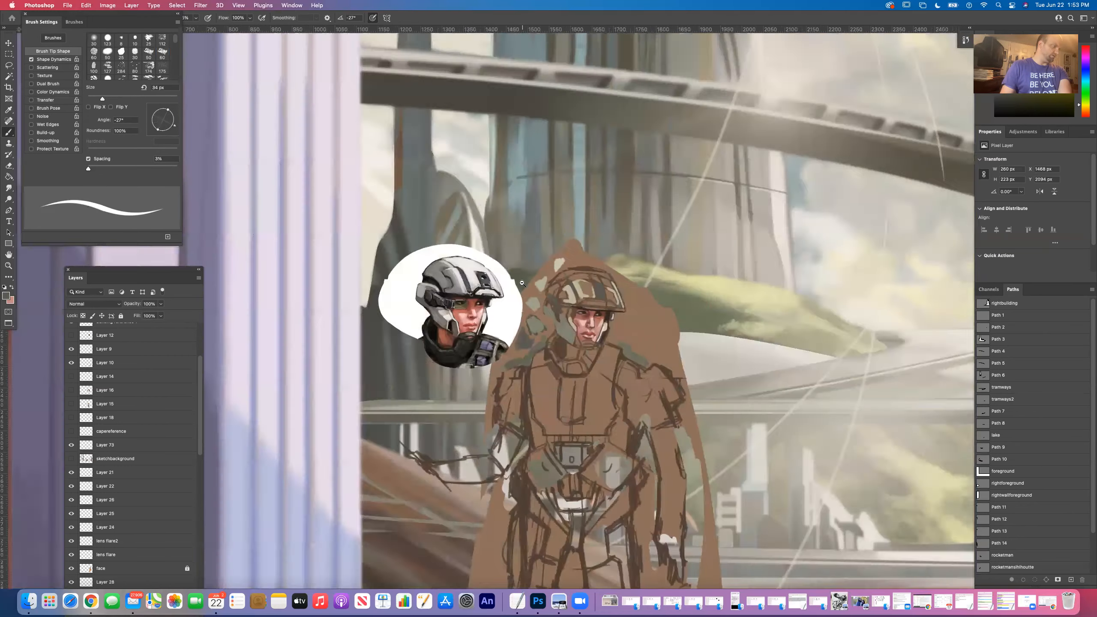
alt+click(521, 287)
alt+click(523, 329)
alt+click(548, 358)
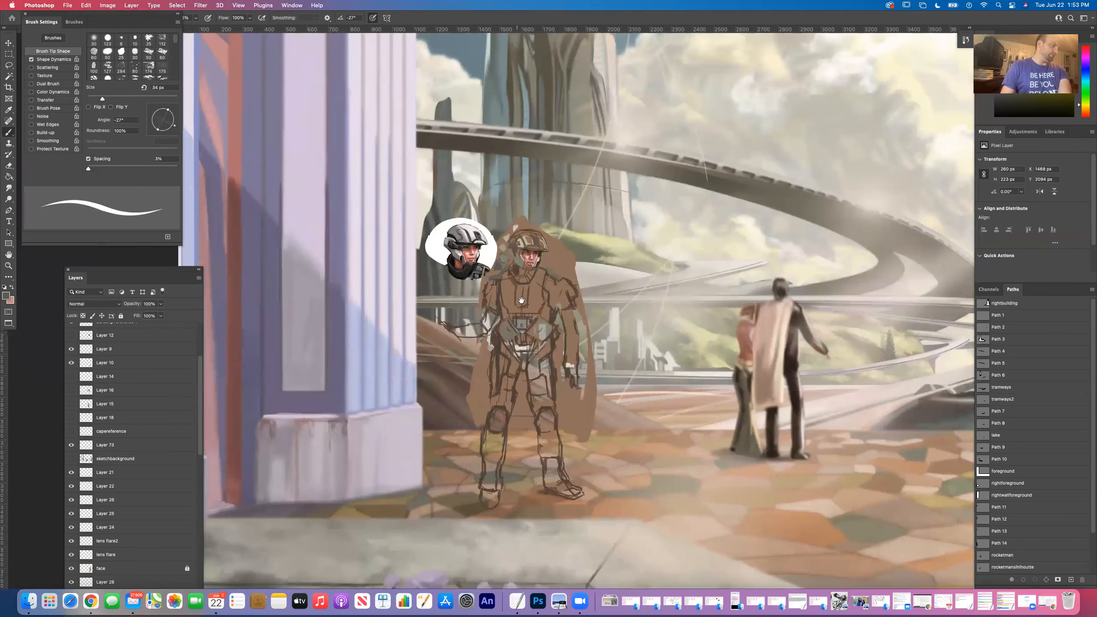
alt+click(568, 352)
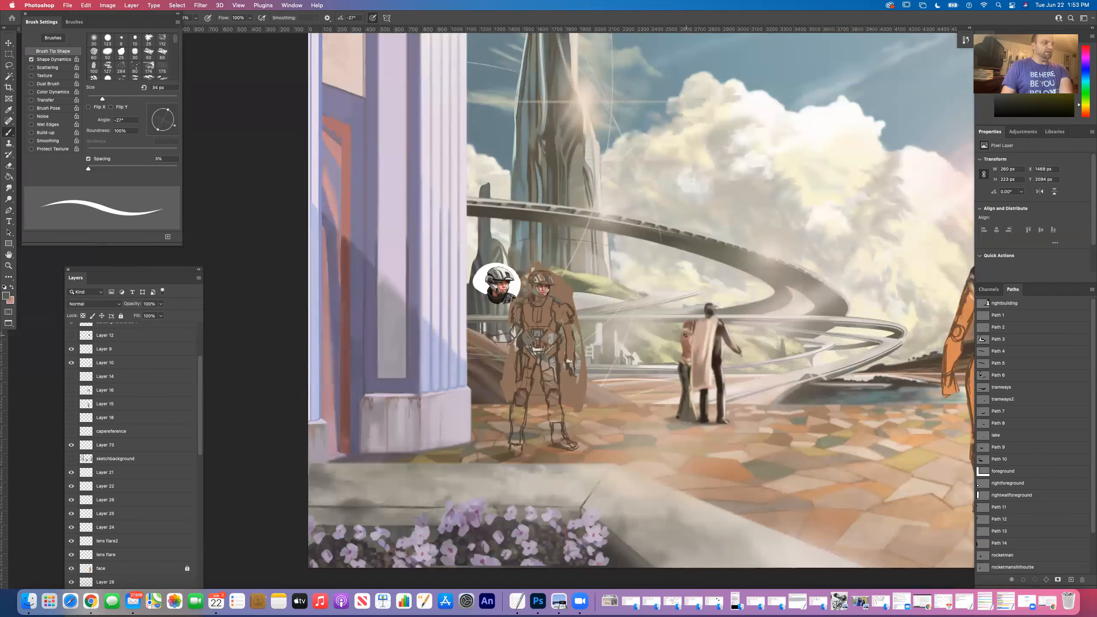
alt+click(598, 333)
drag(672, 346, 614, 342)
click(506, 298)
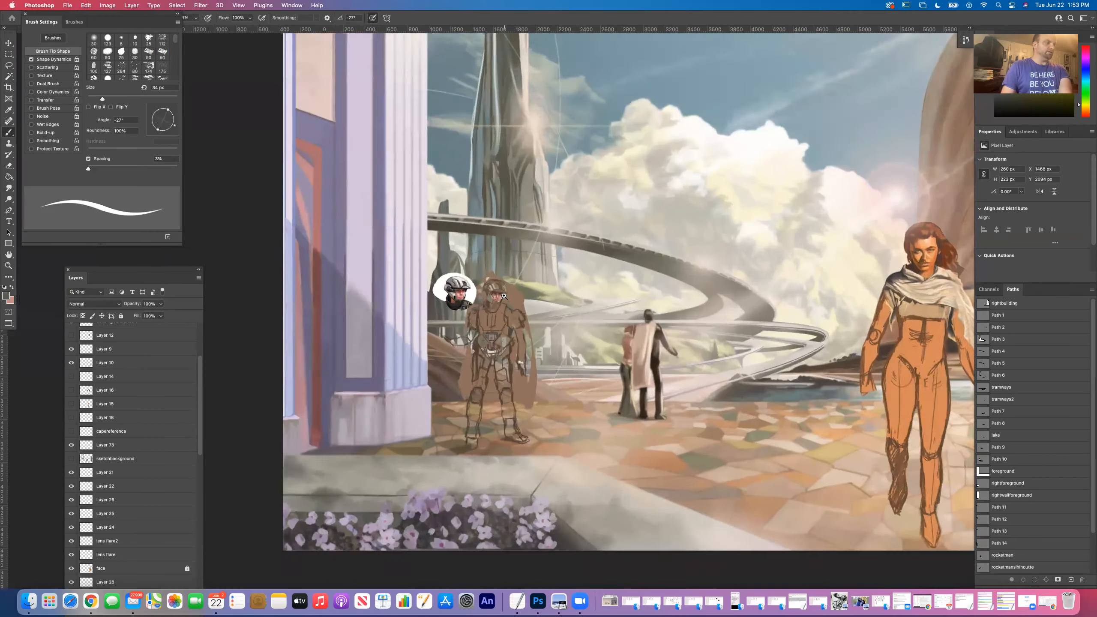
click(506, 298)
click(505, 311)
drag(505, 325, 514, 291)
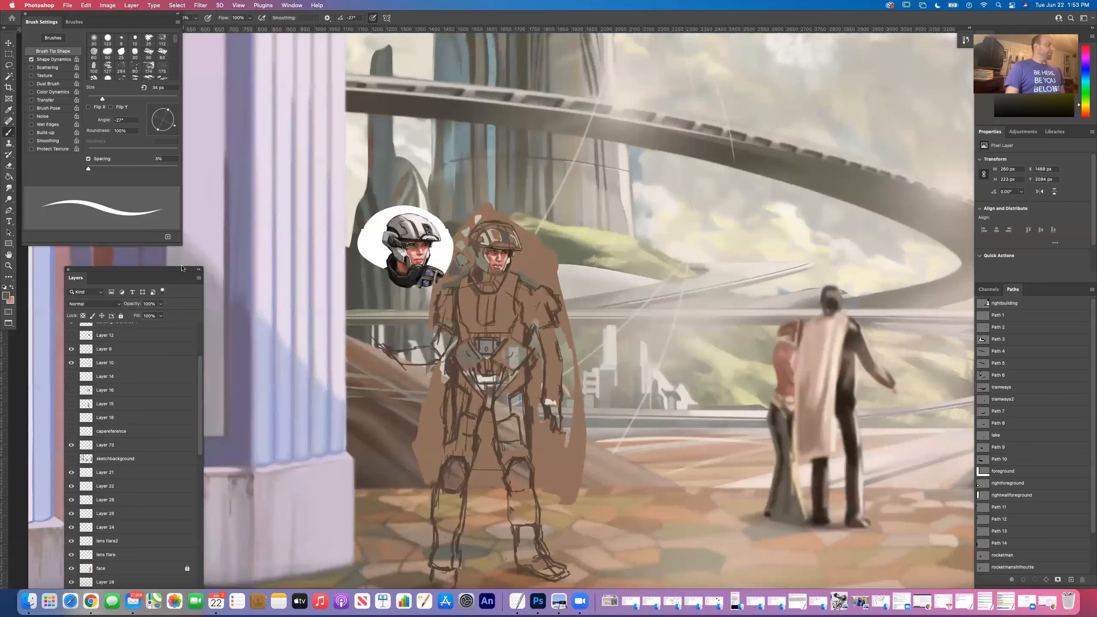
Step: Move the layer list higher, and hide and show the selected face-and-helmet layer to check what it contains
drag(178, 271, 215, 60)
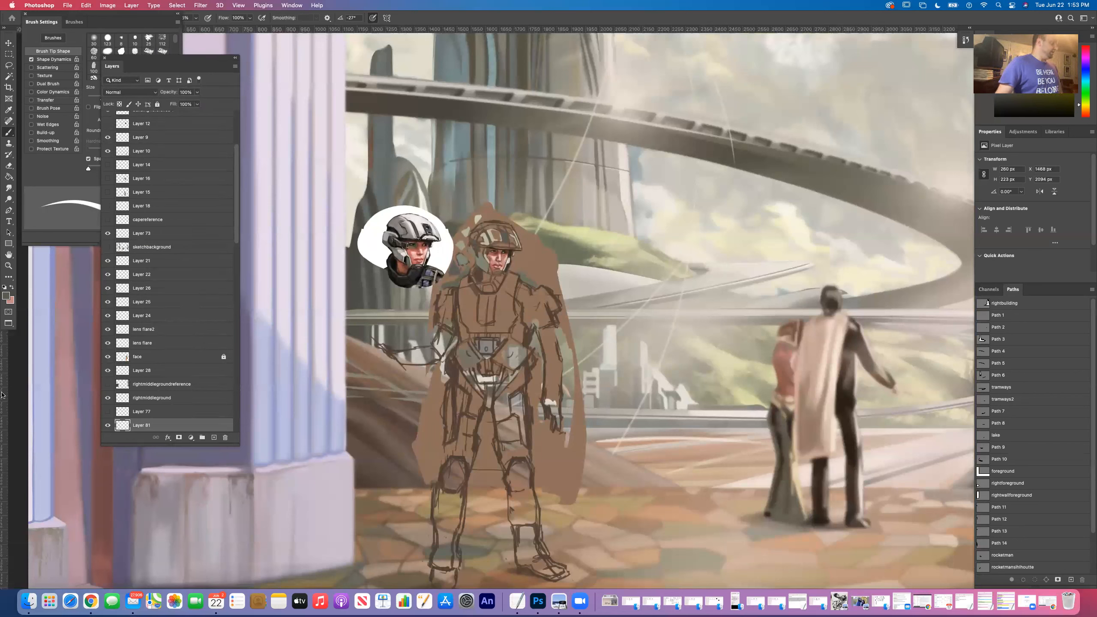
click(108, 425)
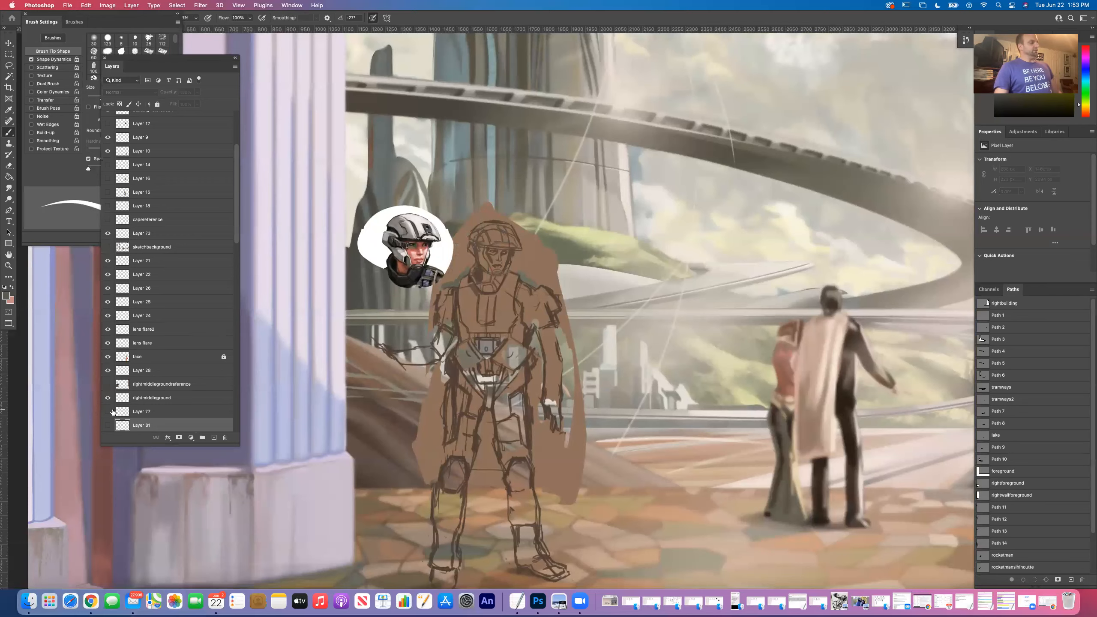
click(107, 425)
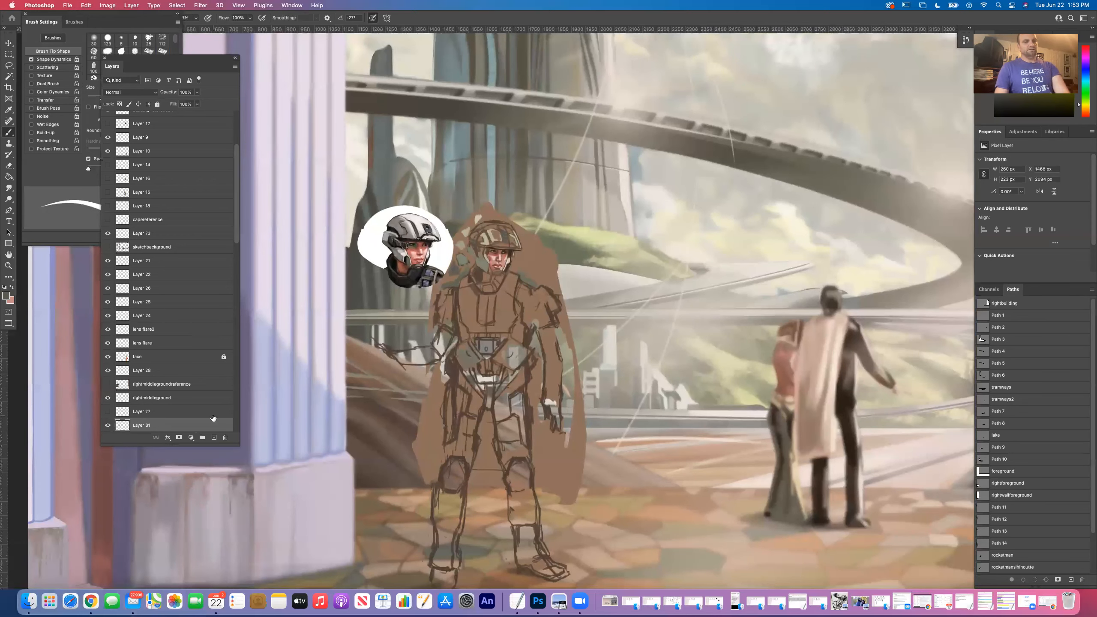
Step: Paint darker textured shading on the helmet's near jaw guard and the lower back section behind the ear
super+click(493, 247)
drag(489, 230, 764, 340)
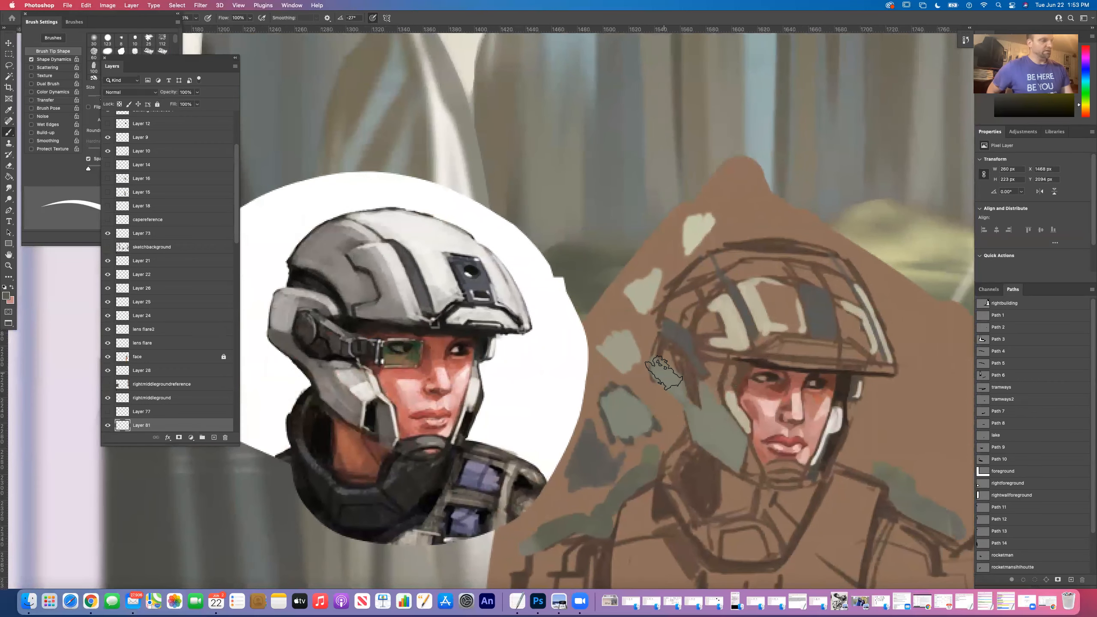
click(716, 448)
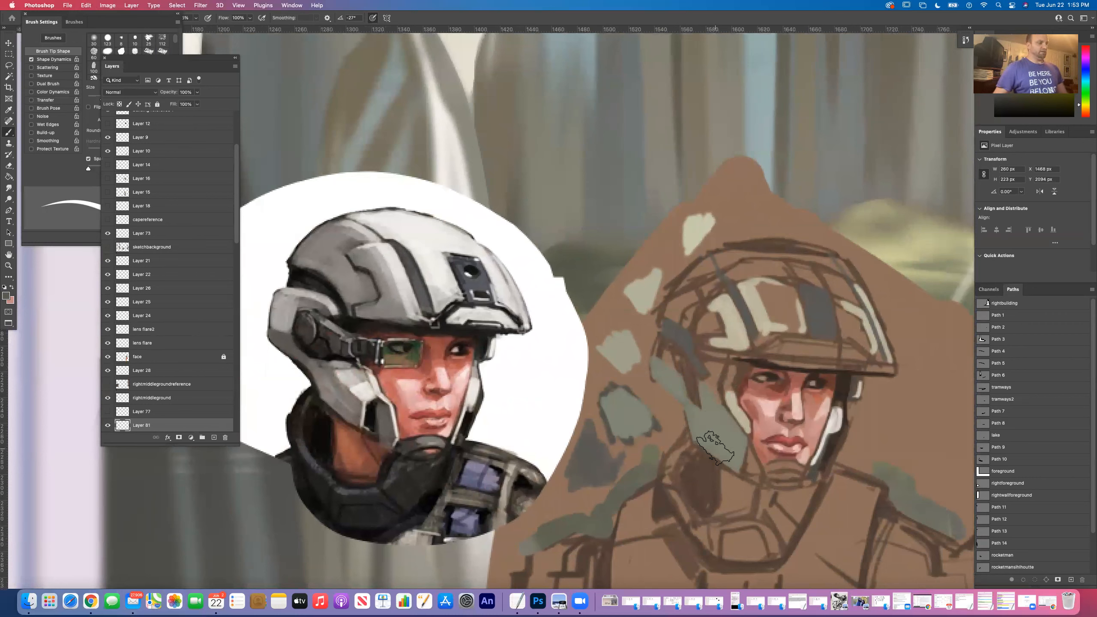
mouse_move(729, 427)
mouse_down()
mouse_move(728, 447)
mouse_move(705, 433)
mouse_move(728, 451)
mouse_move(738, 441)
mouse_move(726, 420)
mouse_up()
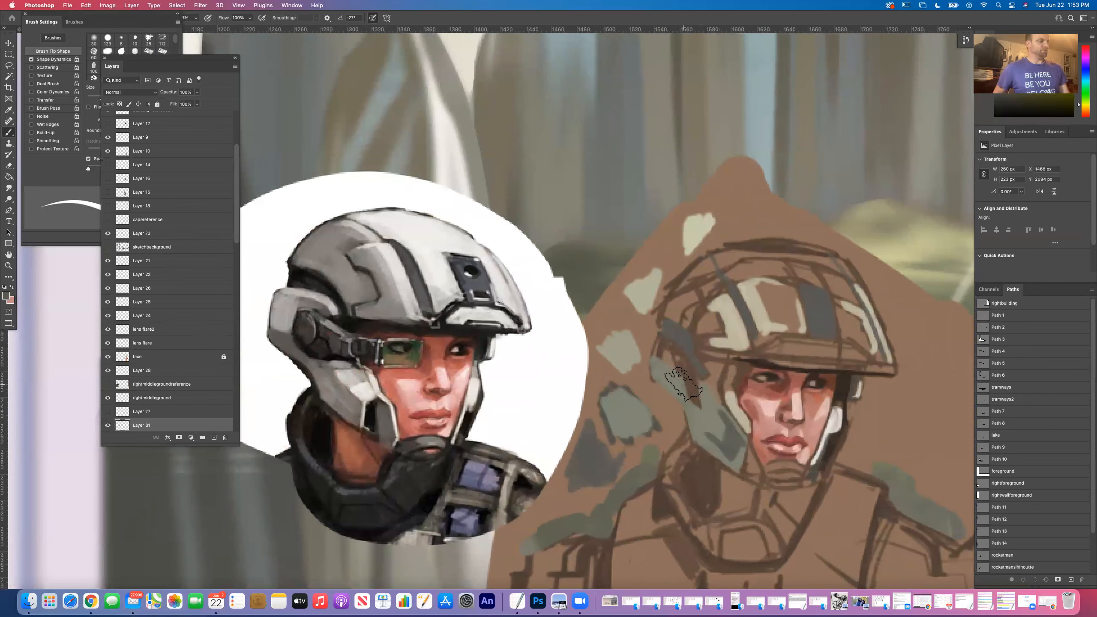
drag(664, 377, 666, 380)
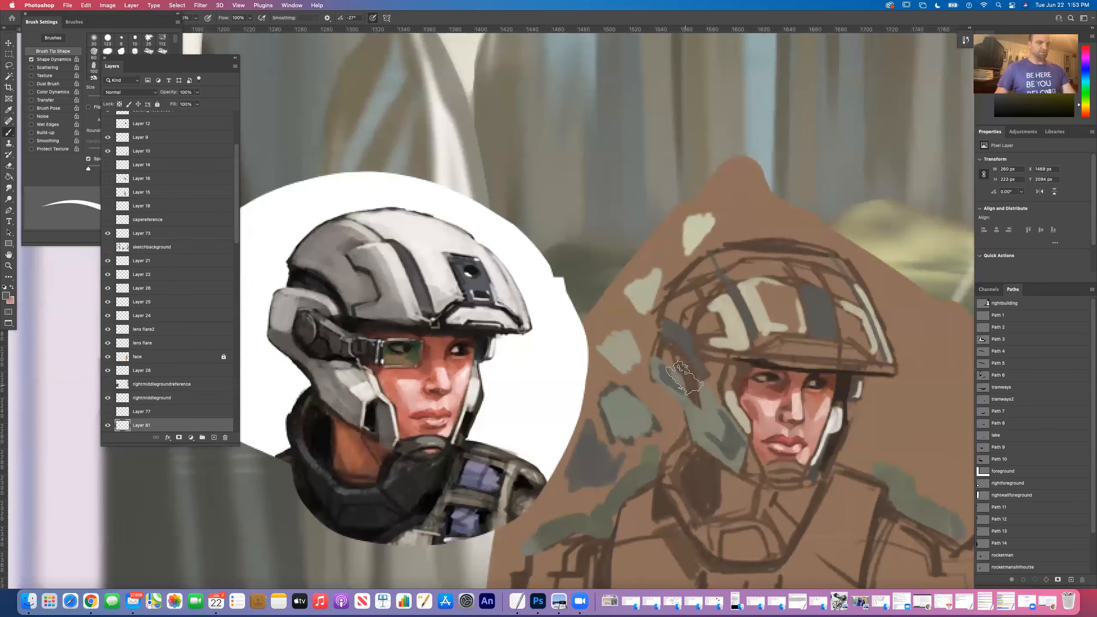
Step: Shrink the brush to a fine tip and refine the dark gray strap behind the helmet's ear opening
key(bracketleft)
key(bracketleft)
key(bracketleft)
key(bracketleft)
key(bracketleft)
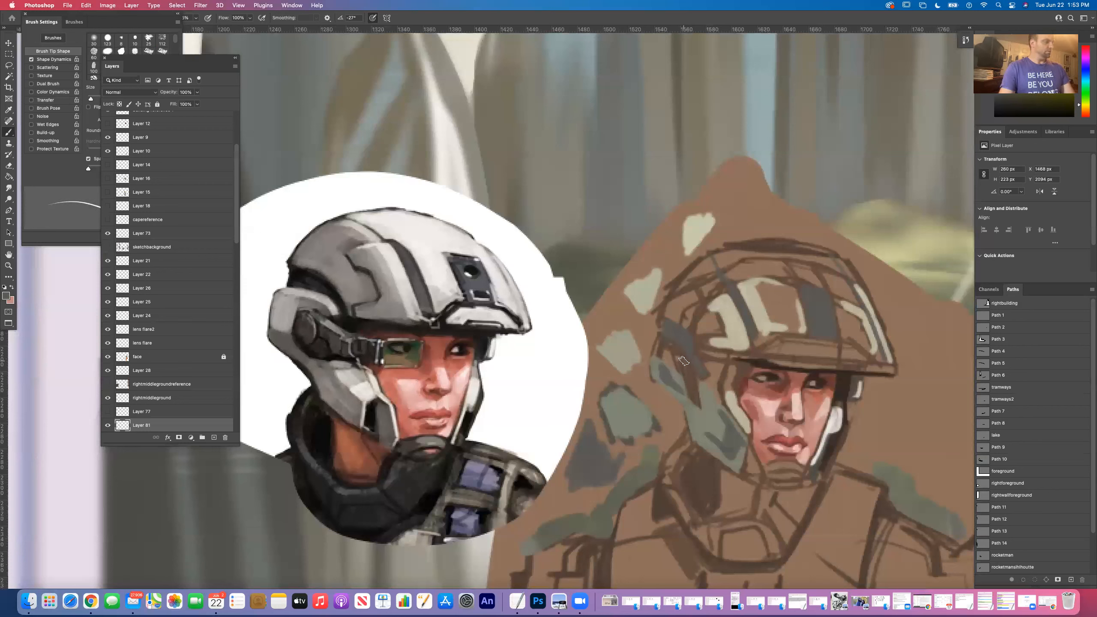
key(bracketleft)
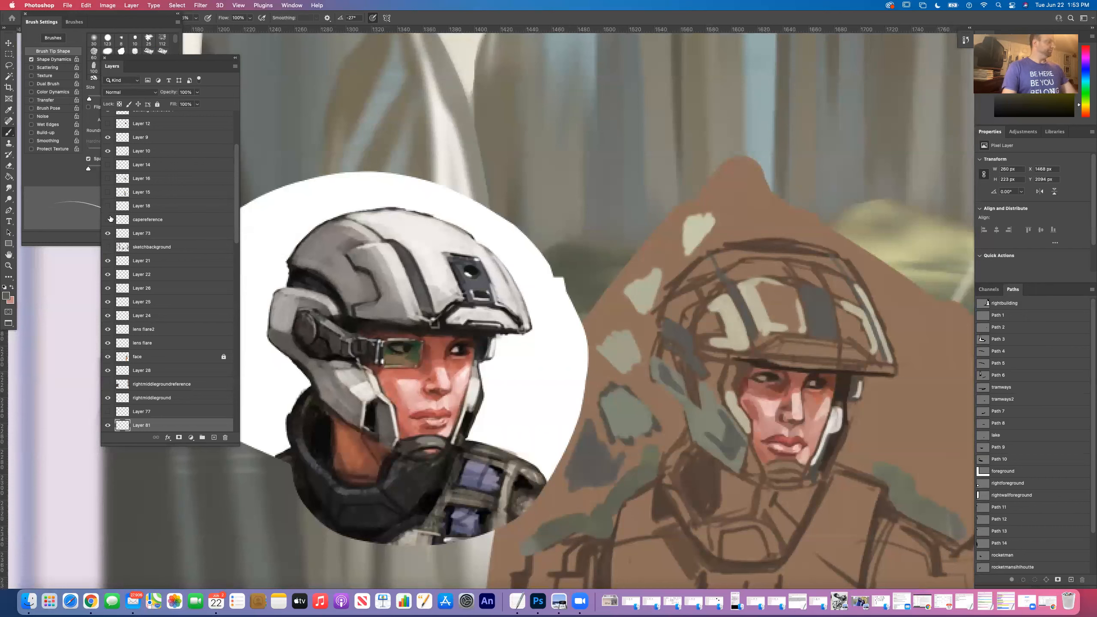
Step: Choose a near-black foreground color and paint a swatch of it on the brown area above the helmet
click(4, 297)
drag(458, 358, 442, 357)
click(627, 260)
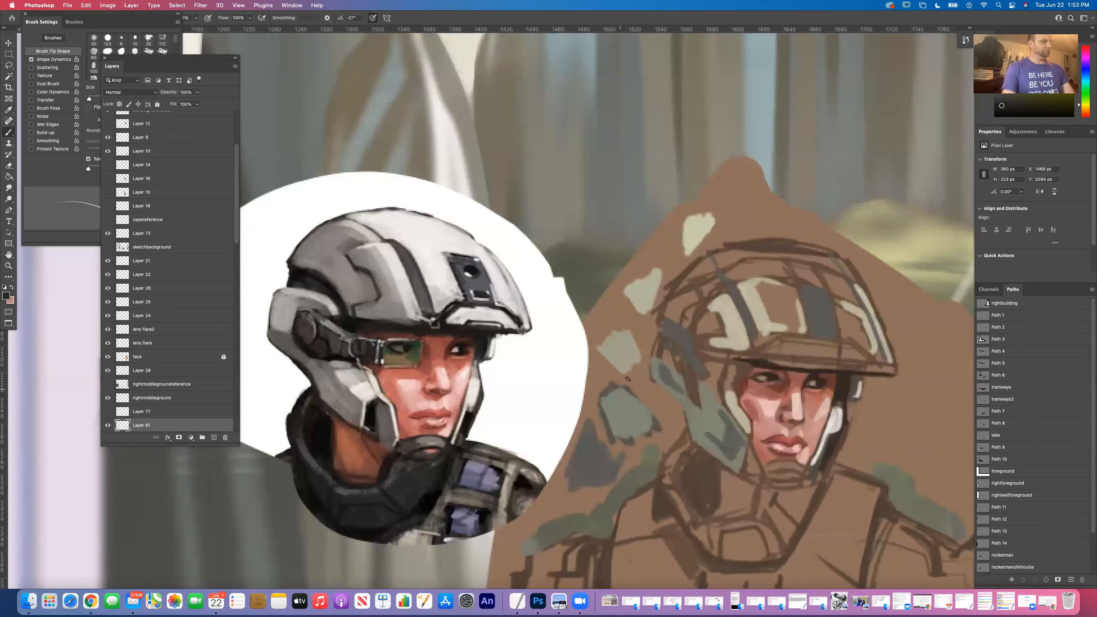
mouse_move(743, 195)
mouse_down()
mouse_move(734, 177)
mouse_move(756, 212)
mouse_move(737, 207)
mouse_move(755, 214)
mouse_up()
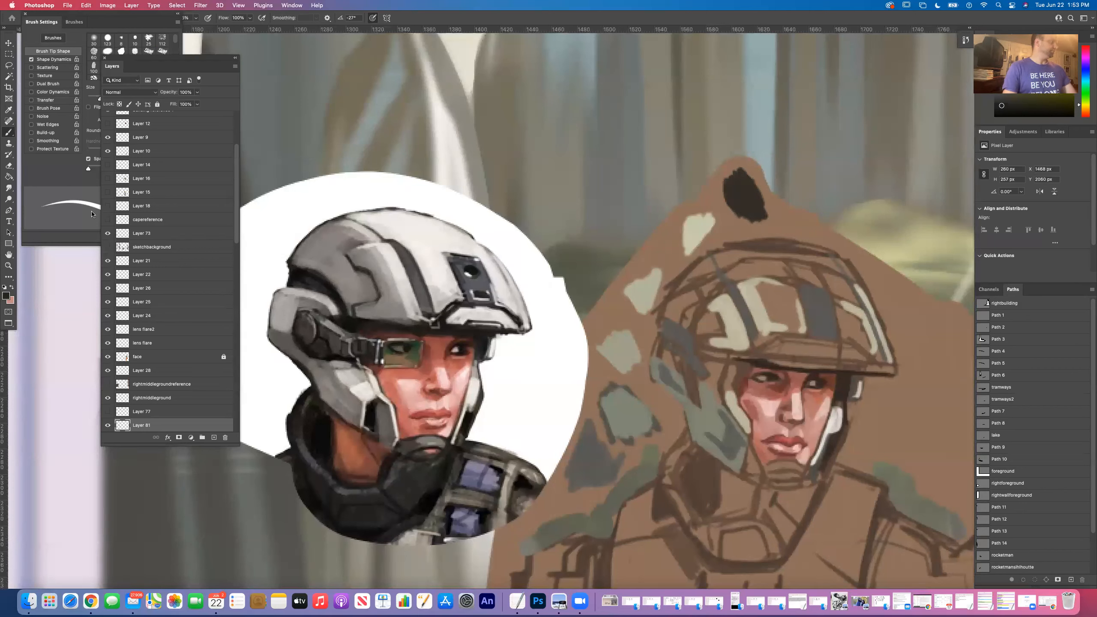
Step: Sample the near-black swatch and paint thin dark accents along the strap and gap behind the ear with a small brush
click(8, 110)
click(748, 196)
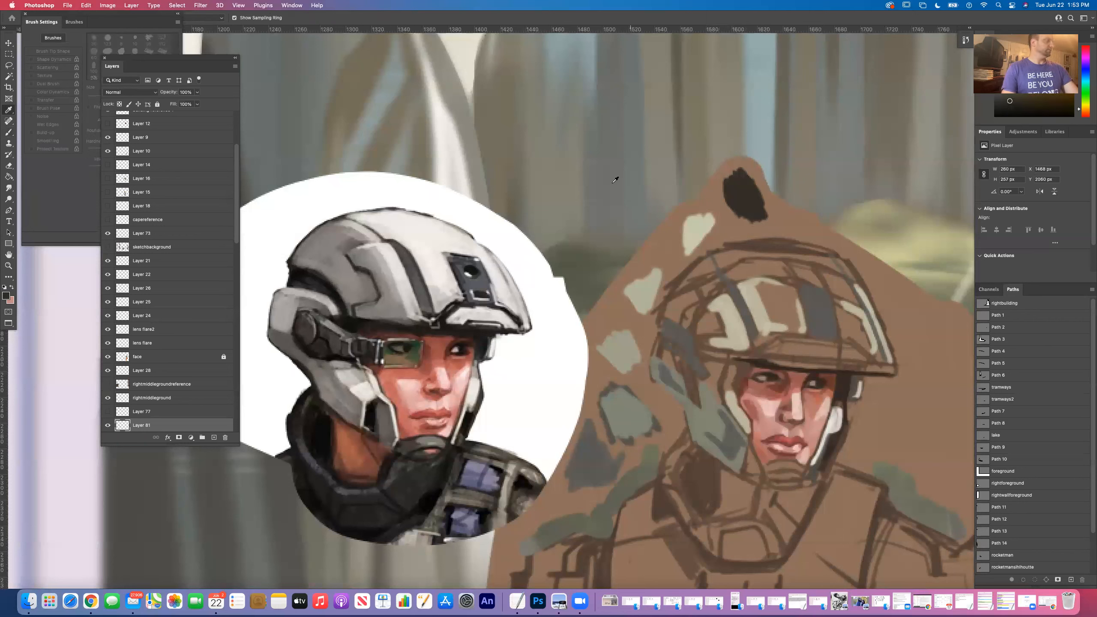
click(9, 133)
key(bracketleft)
key(bracketleft)
key(bracketleft)
key(bracketleft)
key(bracketleft)
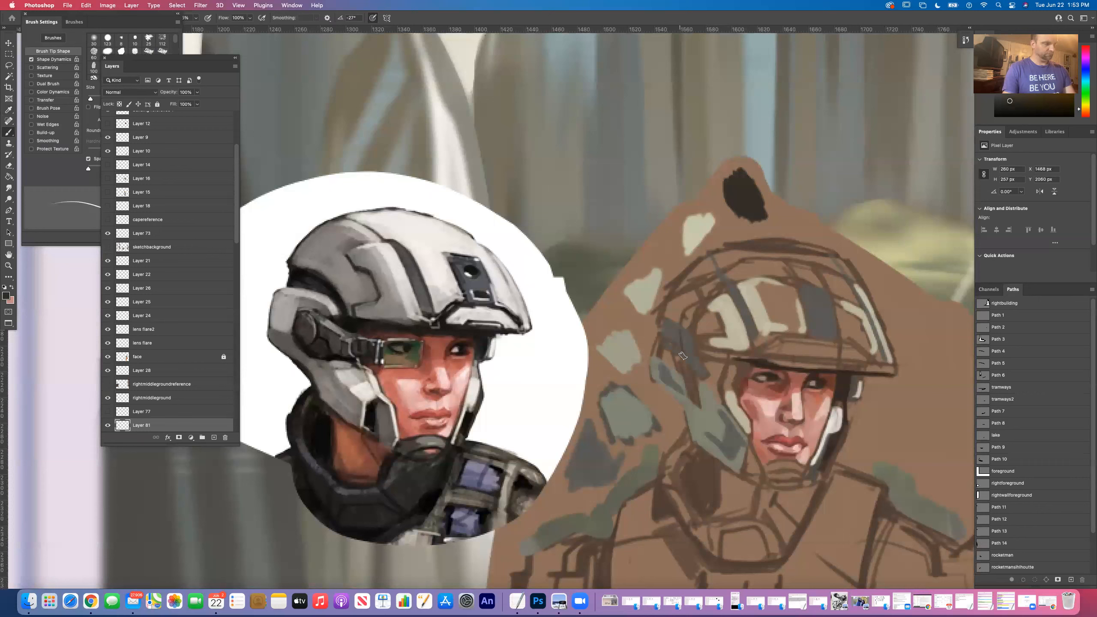
mouse_move(681, 350)
mouse_down()
mouse_move(705, 379)
mouse_move(696, 351)
mouse_move(655, 314)
mouse_up()
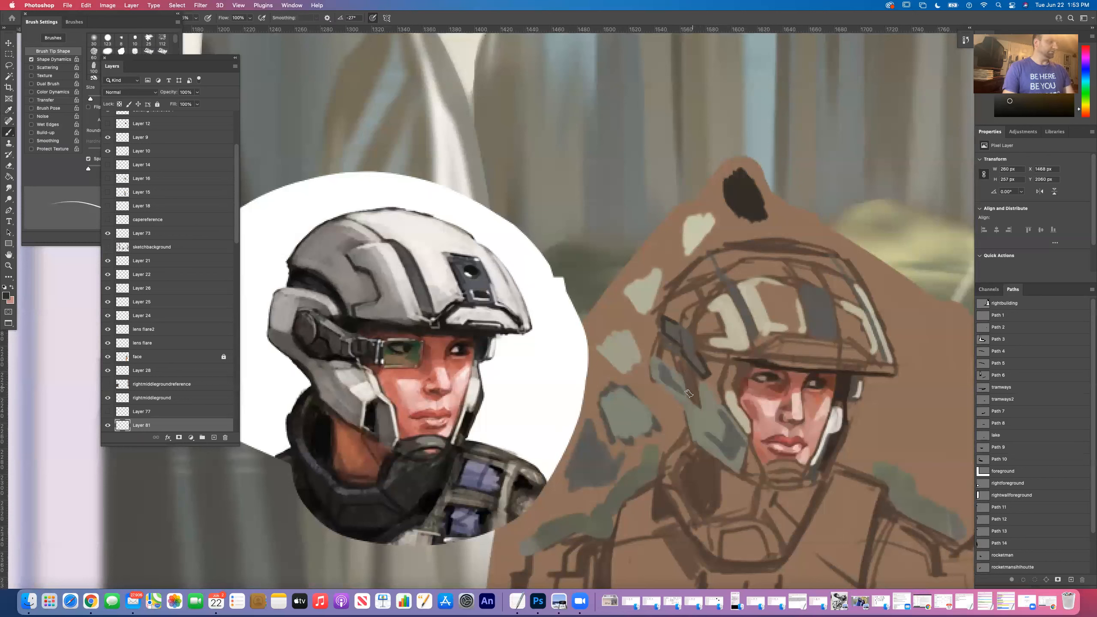
drag(681, 357, 695, 391)
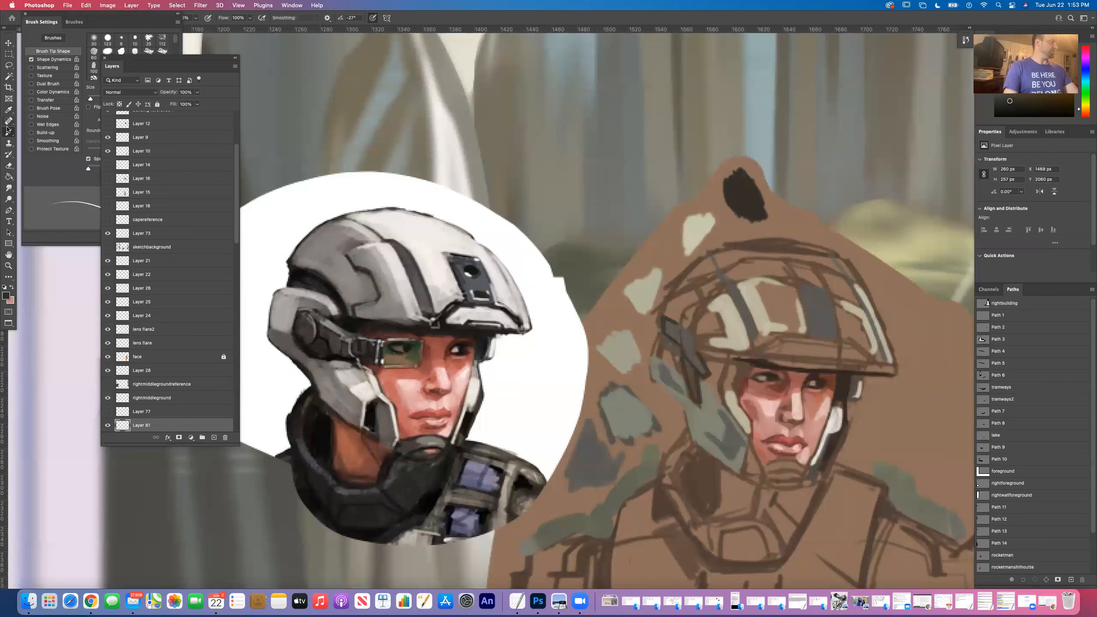
Step: Sample the light gray-green from the cheek guard's edge and fill the cheek panel up to the helmet brim with it
click(8, 121)
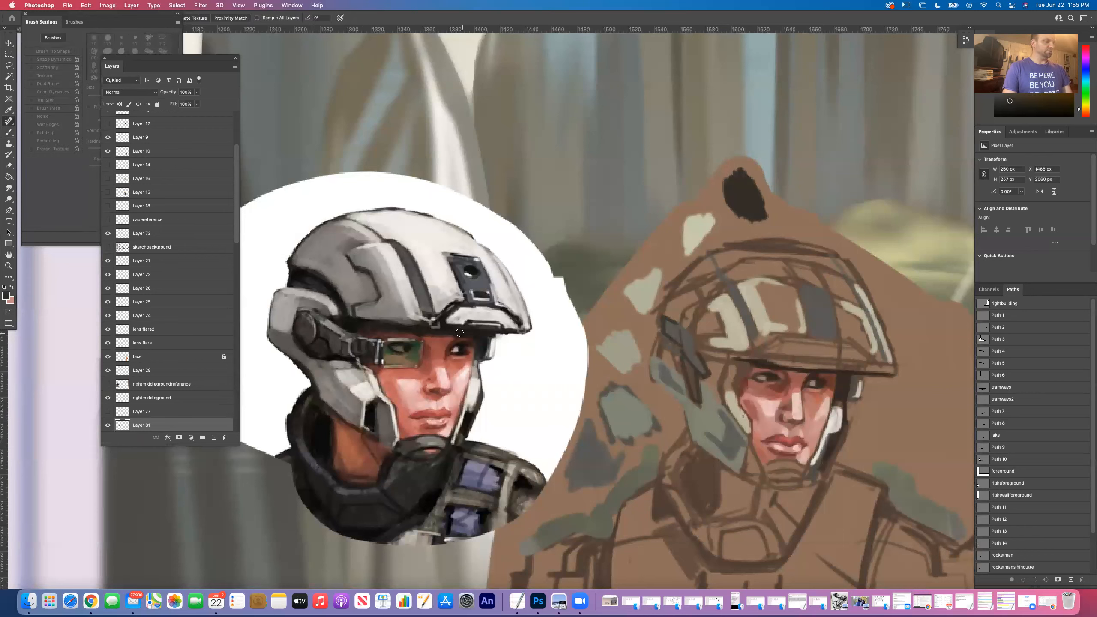
click(14, 113)
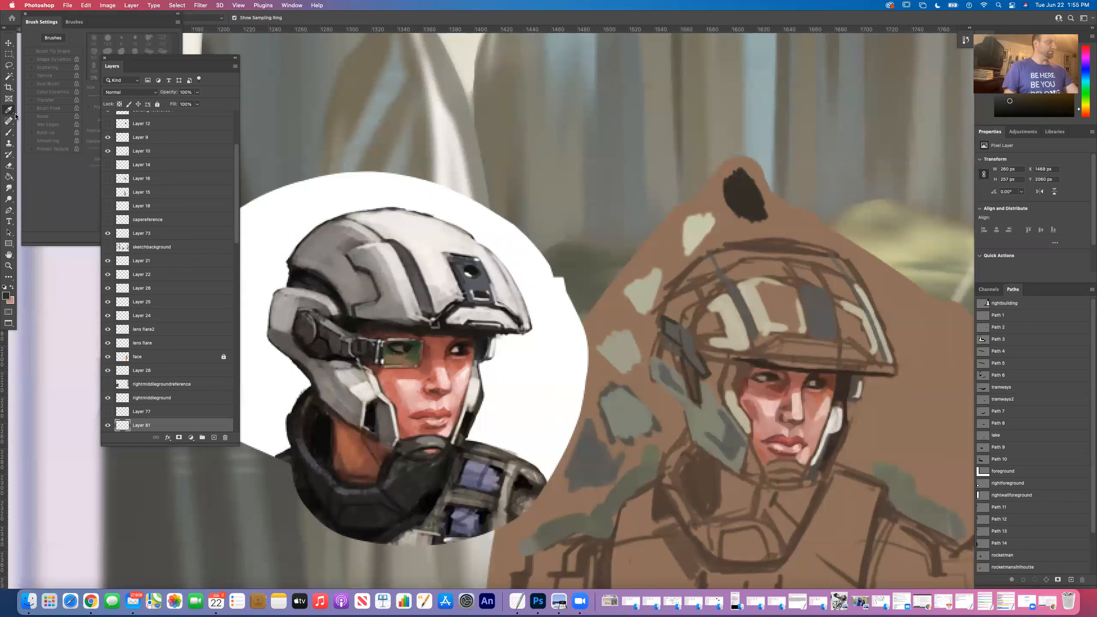
click(745, 421)
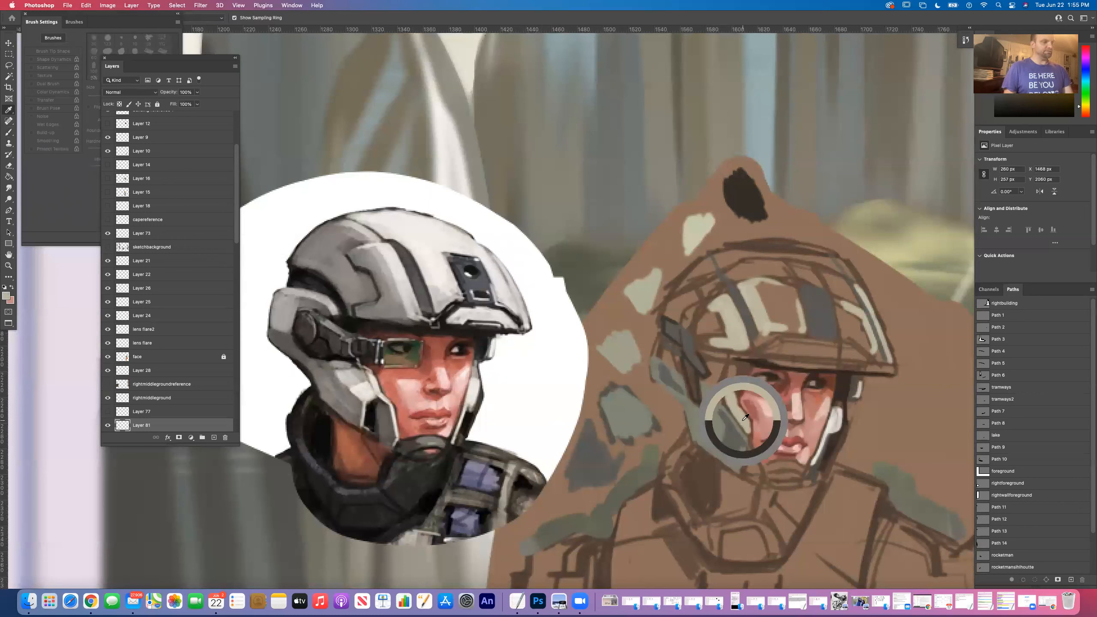
click(10, 134)
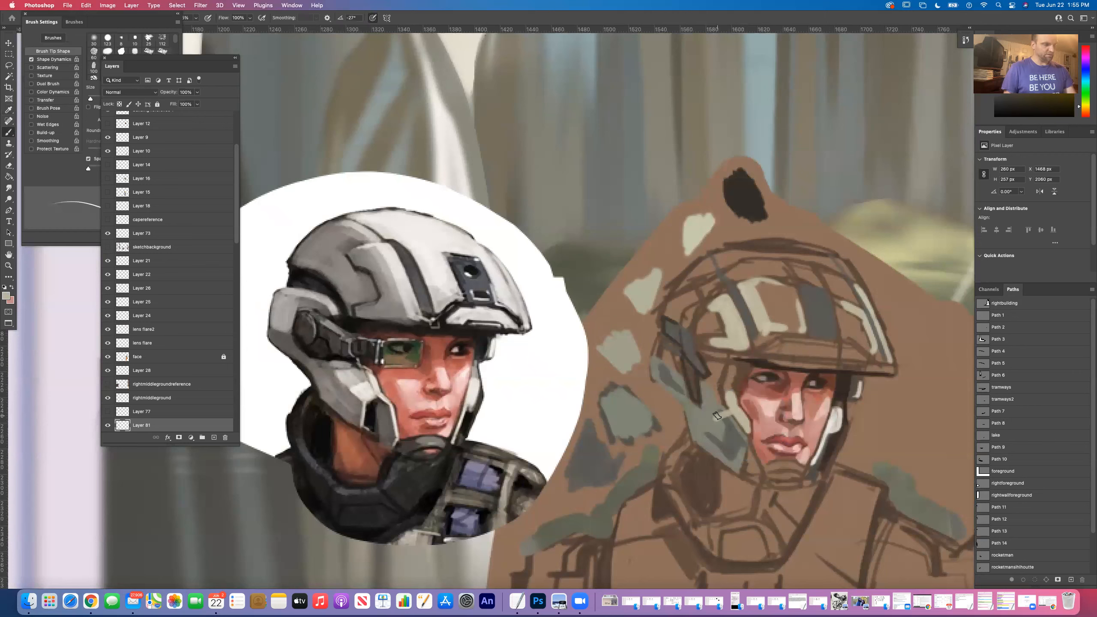
mouse_move(713, 415)
mouse_down()
mouse_move(713, 376)
mouse_move(700, 383)
mouse_move(724, 388)
mouse_move(703, 383)
mouse_move(720, 370)
mouse_move(679, 400)
mouse_move(715, 388)
mouse_move(708, 381)
mouse_move(717, 409)
mouse_move(731, 391)
mouse_up()
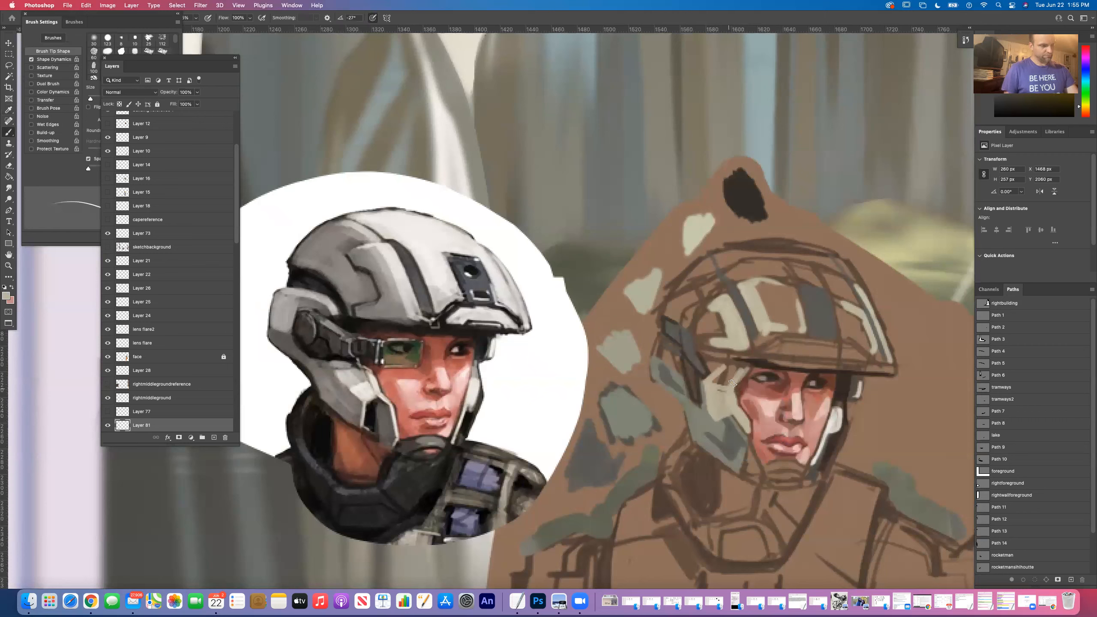
mouse_move(720, 391)
mouse_down()
mouse_move(744, 365)
mouse_move(709, 387)
mouse_move(726, 373)
mouse_up()
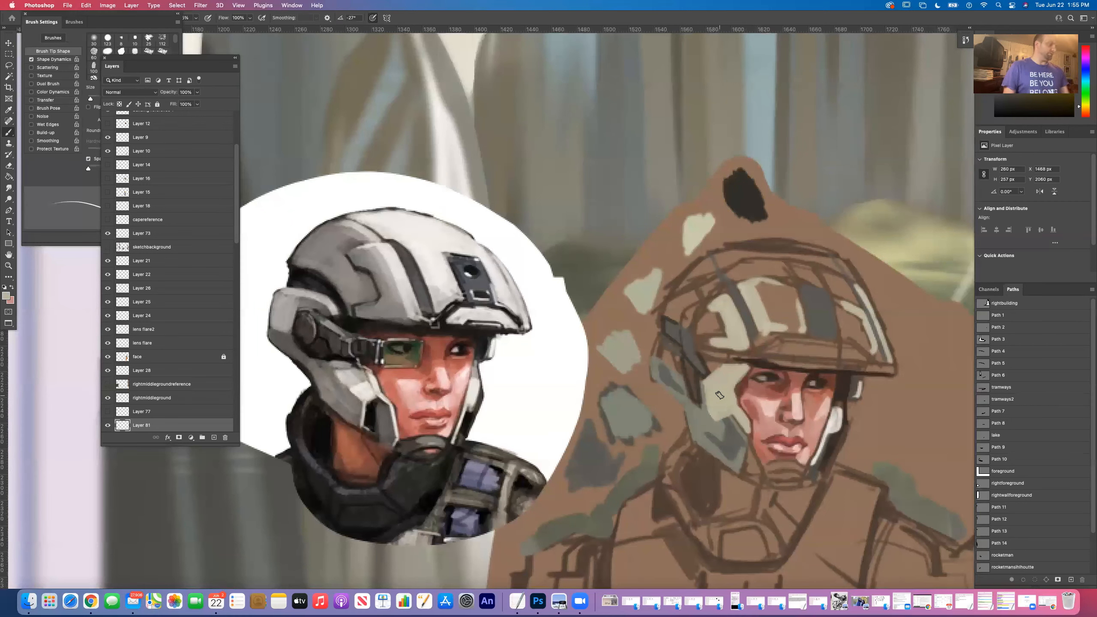
Step: Sample gray-green tones from the jaw guard and refine the light cheek panel's edges
key(i)
click(708, 408)
key(b)
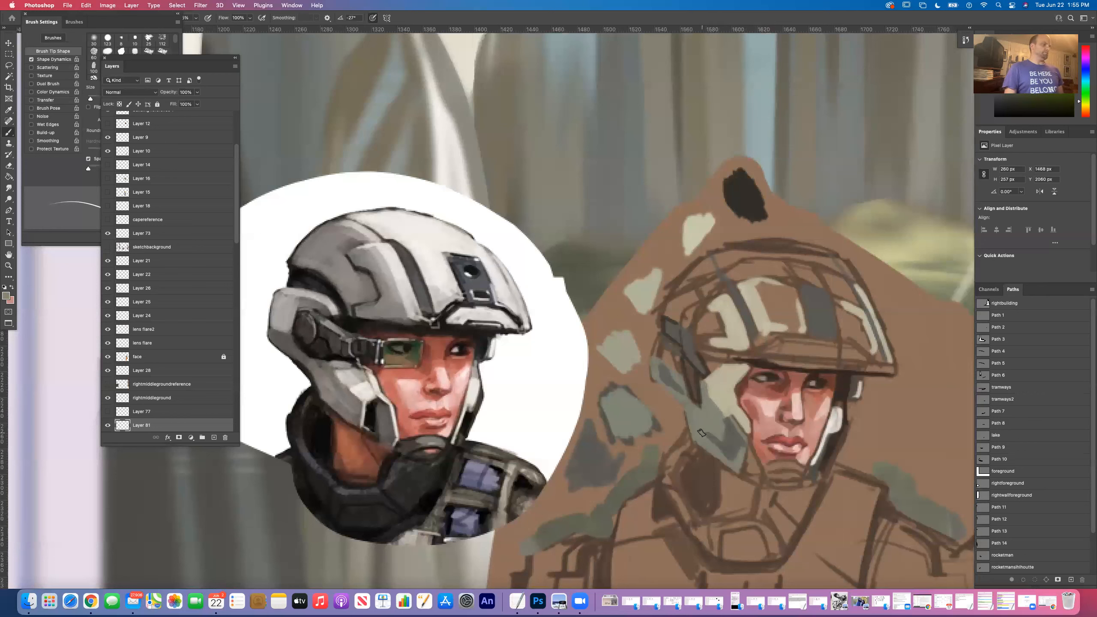
key(i)
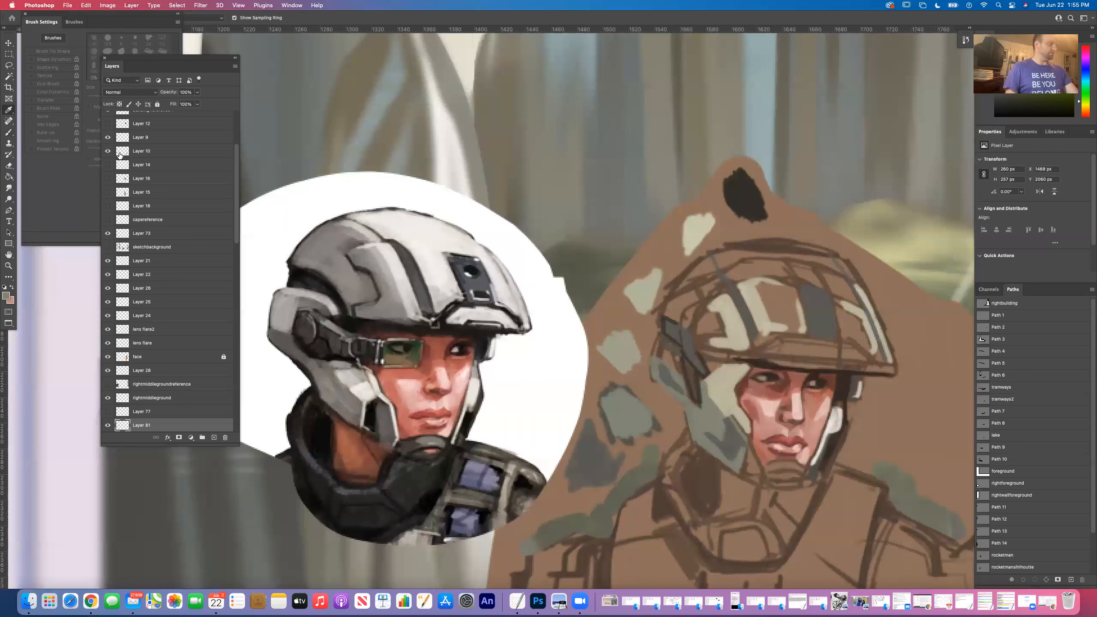
key(b)
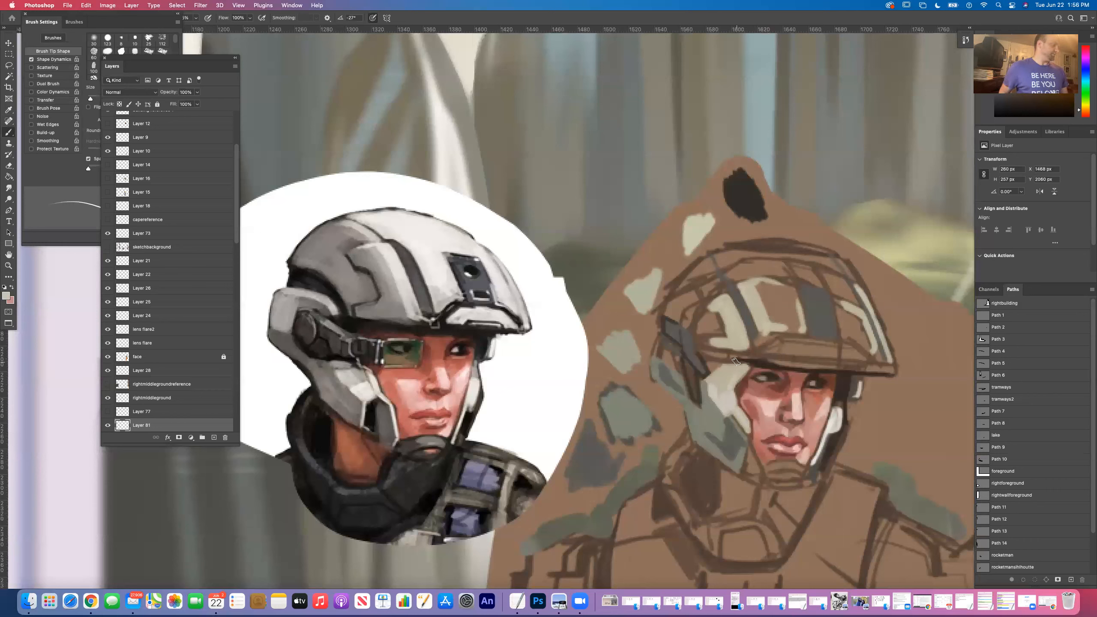
Step: Sample the mid gray-green swatch, darken it slightly in the Color Picker, and return to the Brush tool
click(10, 113)
click(629, 417)
click(4, 296)
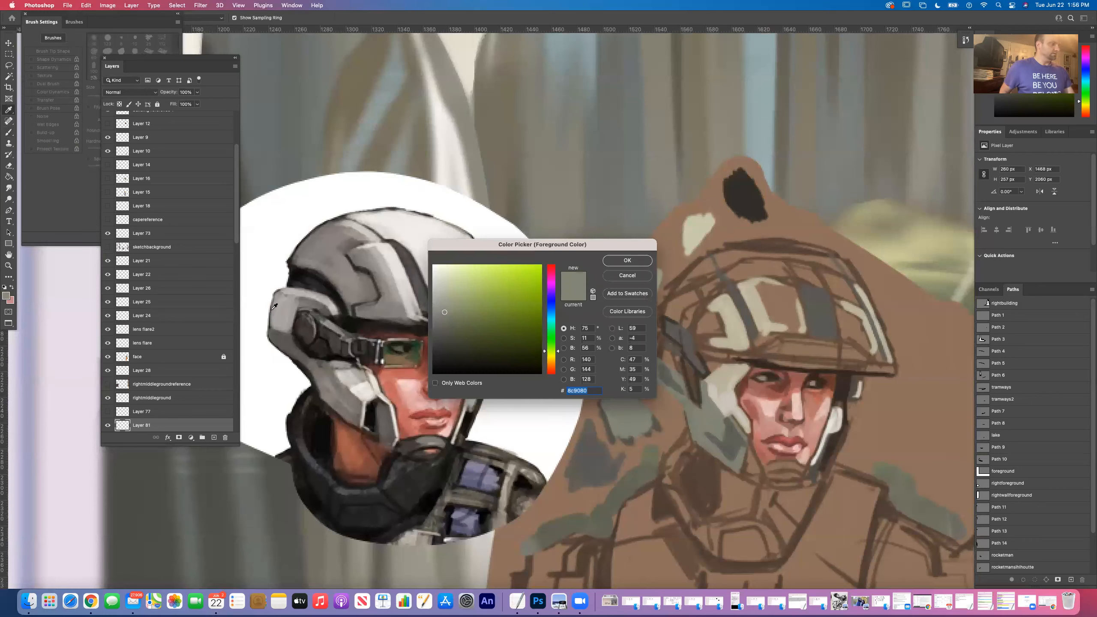
drag(447, 321, 447, 324)
click(626, 260)
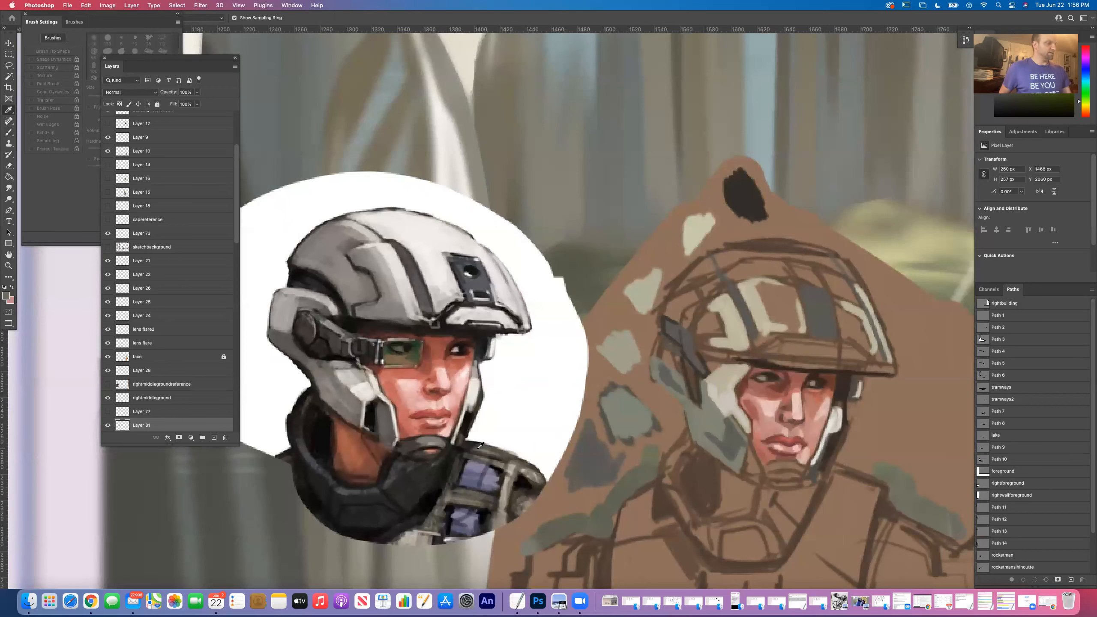
click(7, 132)
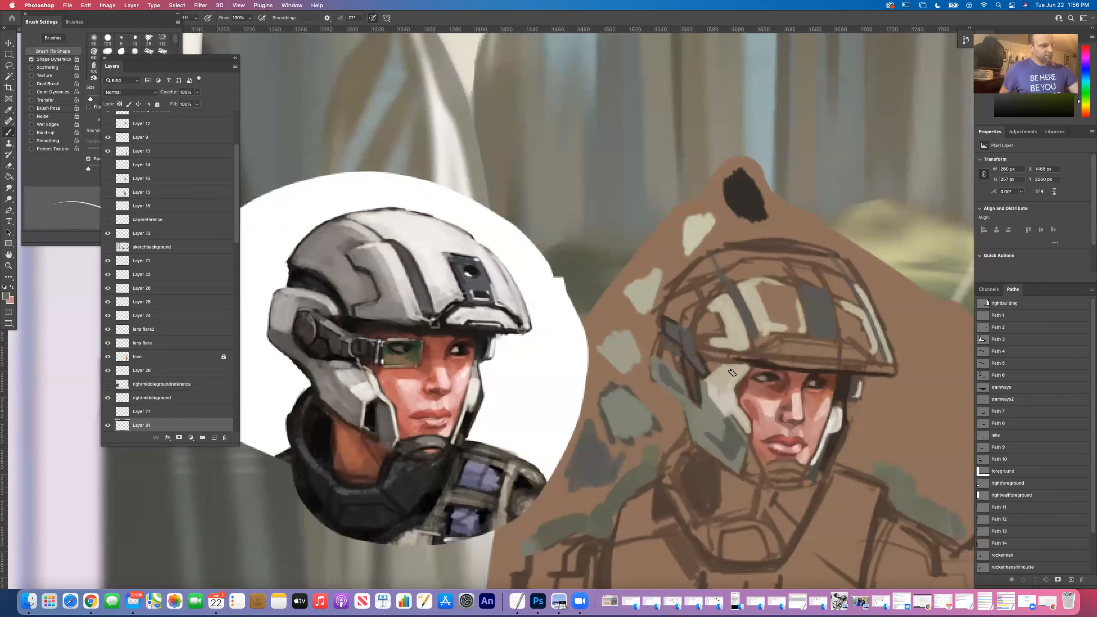
Step: Paint the darker gray-green shadow on the upper cheek panel beneath the helmet brim, undoing an unwanted stroke
drag(728, 382, 741, 367)
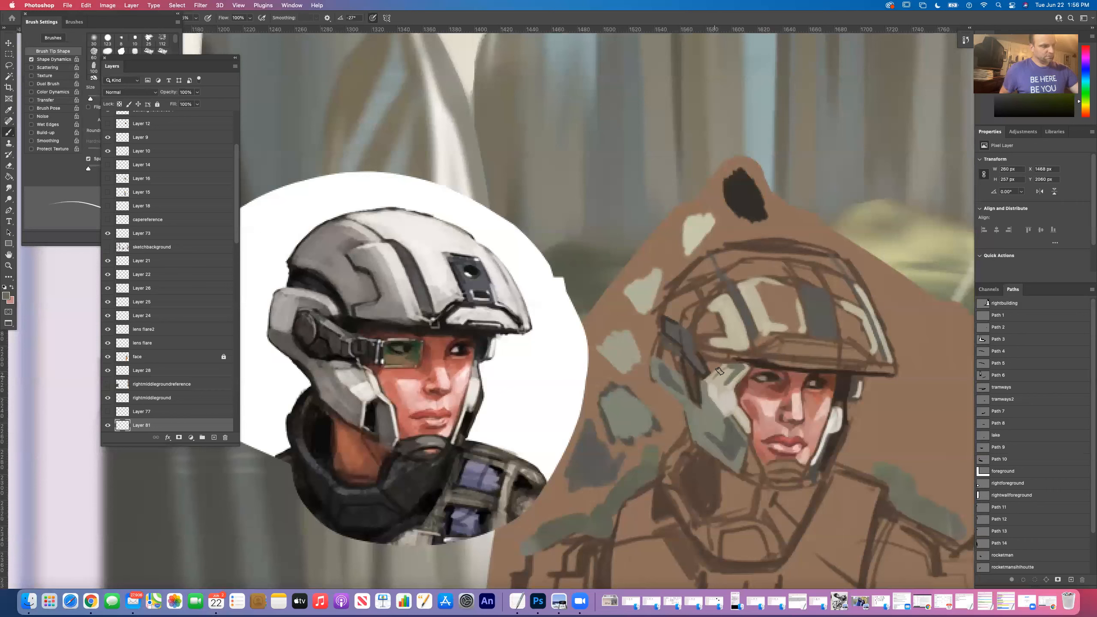
mouse_move(717, 371)
mouse_down()
mouse_move(709, 378)
mouse_move(732, 373)
mouse_up()
key(super+z)
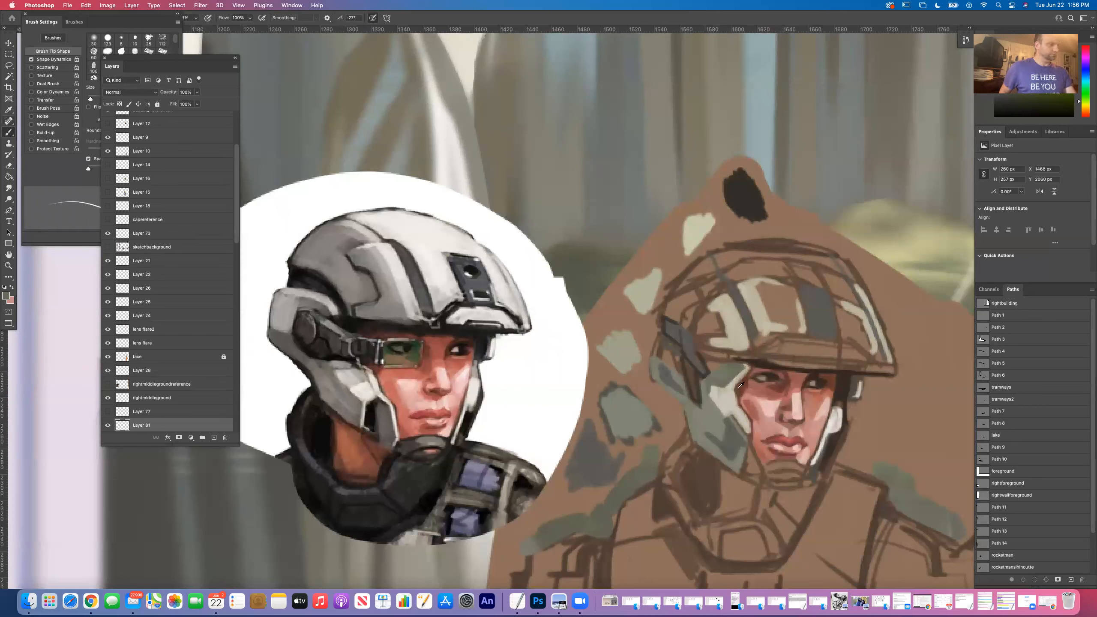
Step: Move the layer list clear of the brush settings and set the brush tip's angle to -107°
key(i)
click(8, 132)
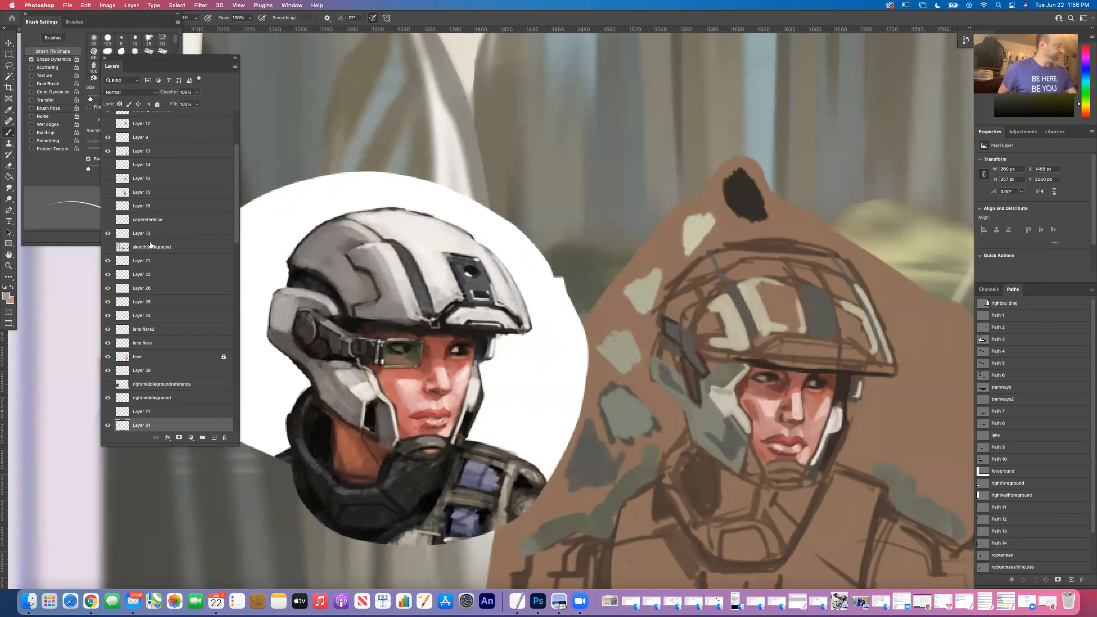
mouse_move(157, 65)
mouse_down()
mouse_move(171, 89)
mouse_move(167, 273)
mouse_up()
drag(175, 129, 171, 120)
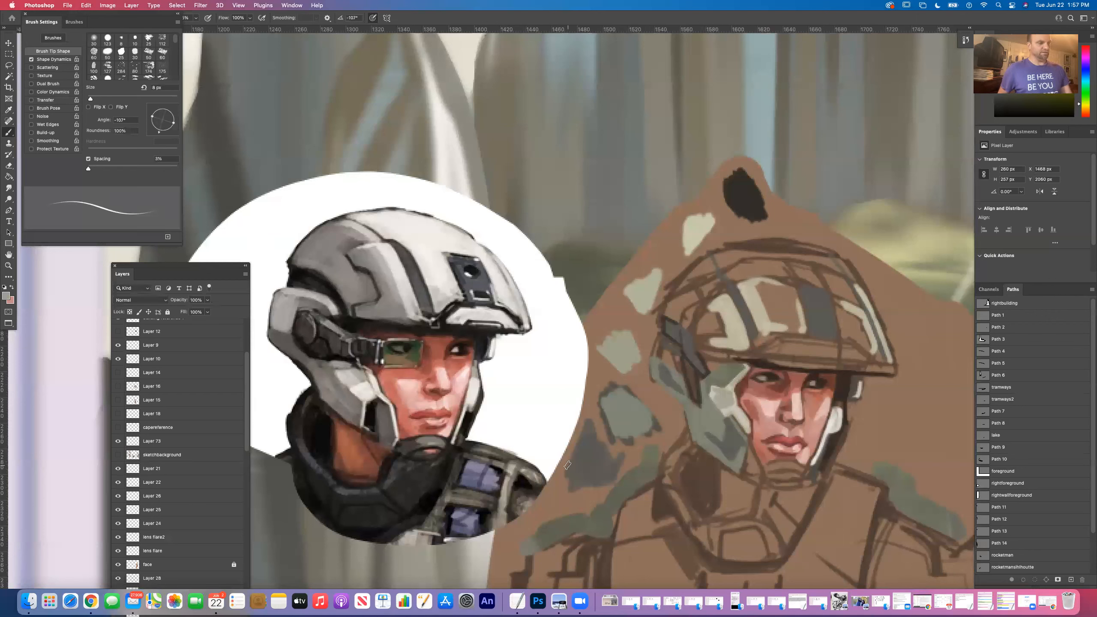
Step: Sample a near-black color and move the brush settings clear of the tool options
click(10, 110)
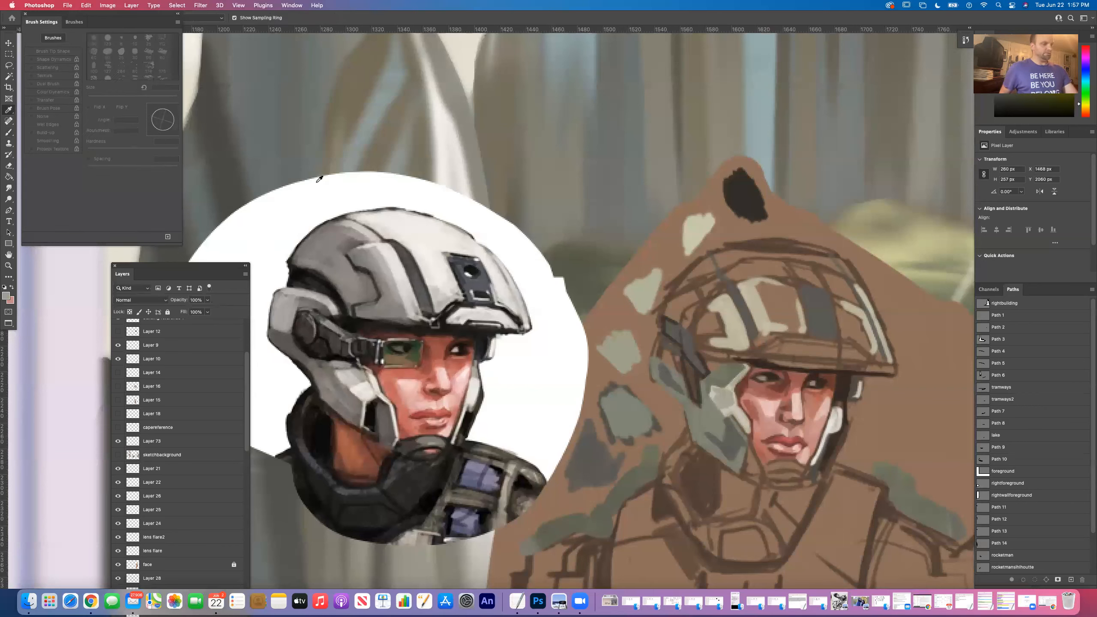
key(s)
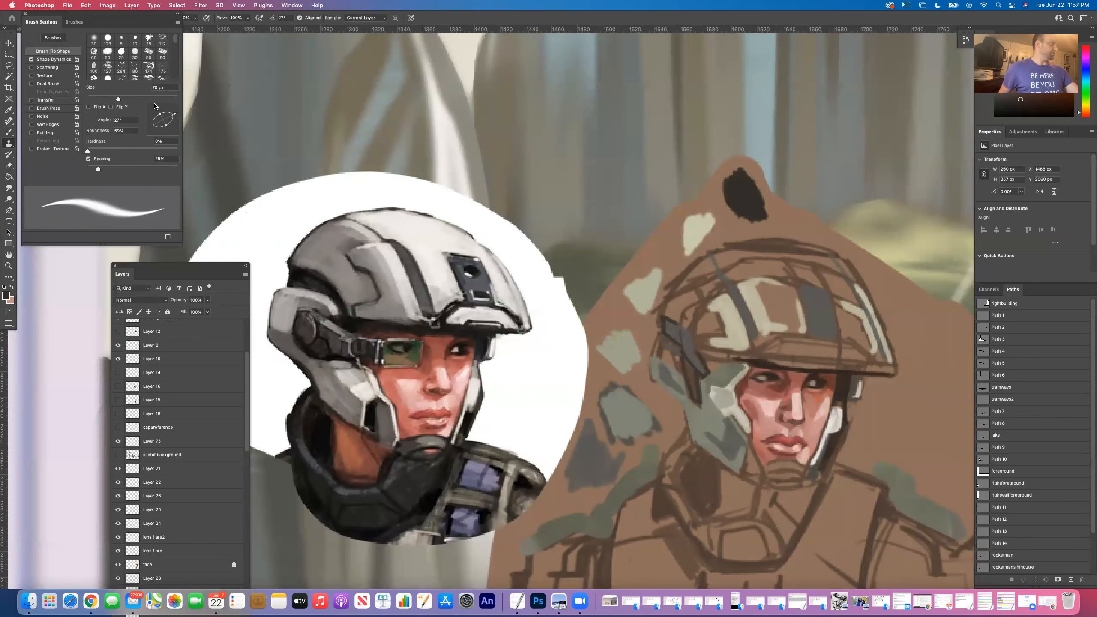
click(148, 53)
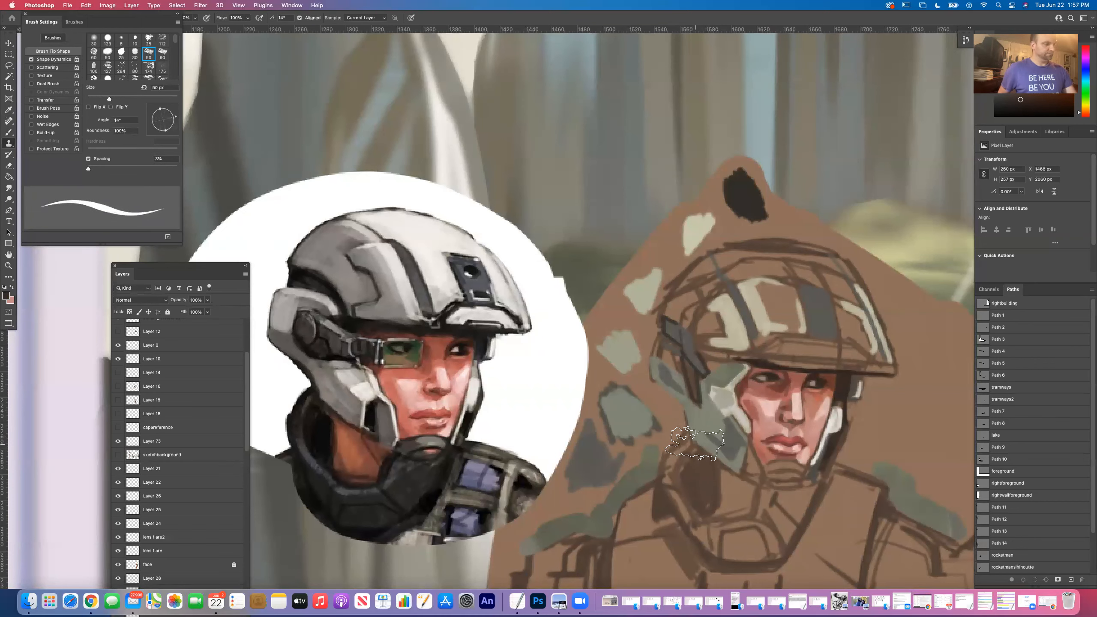
click(162, 53)
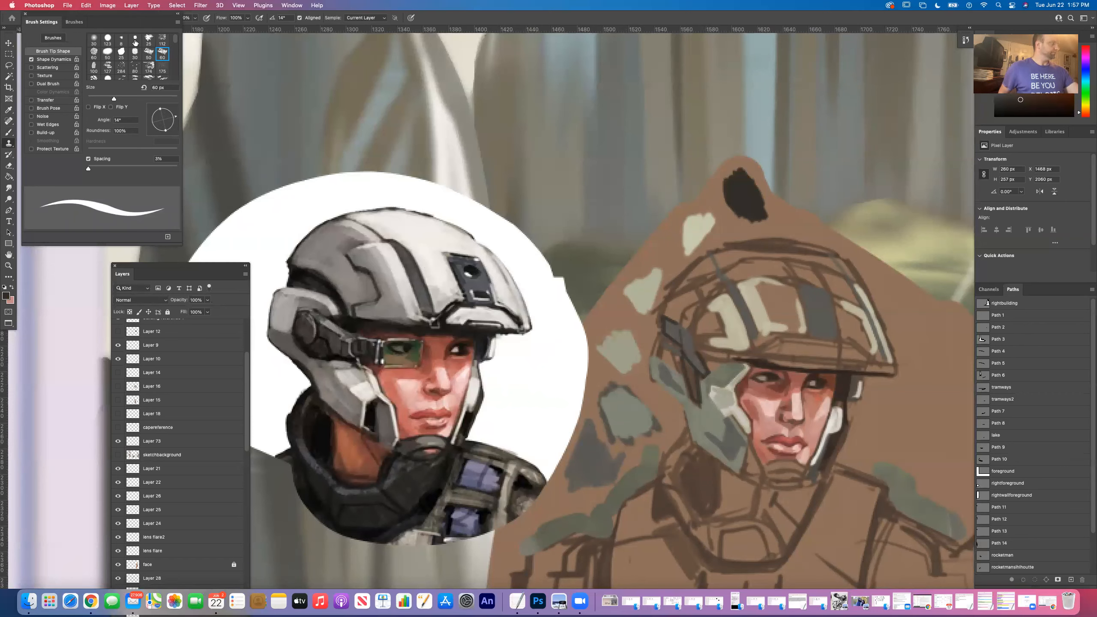
drag(130, 14, 156, 110)
drag(195, 22, 186, 28)
key(bracketleft)
key(bracketleft)
key(bracketleft)
key(bracketleft)
key(bracketleft)
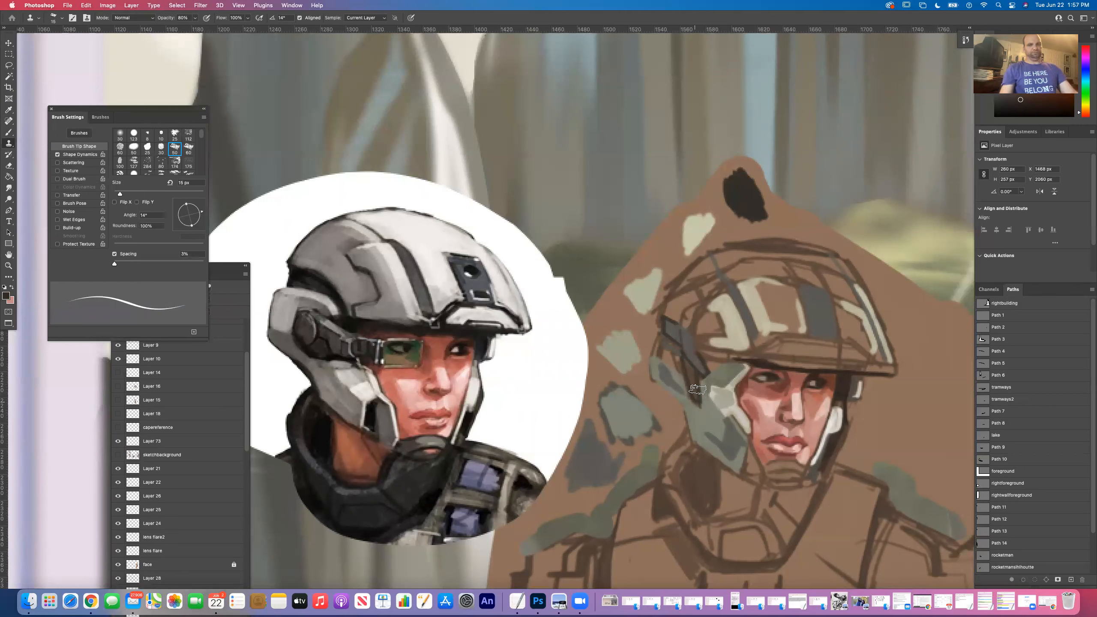
key(bracketleft)
key(bracketleft)
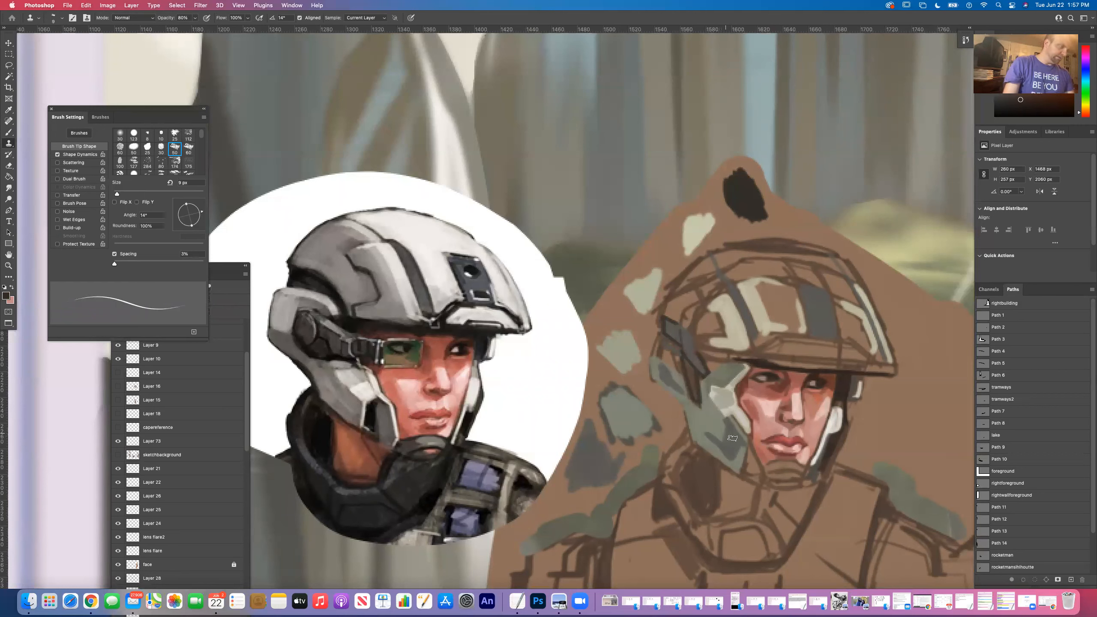
key(bracketleft)
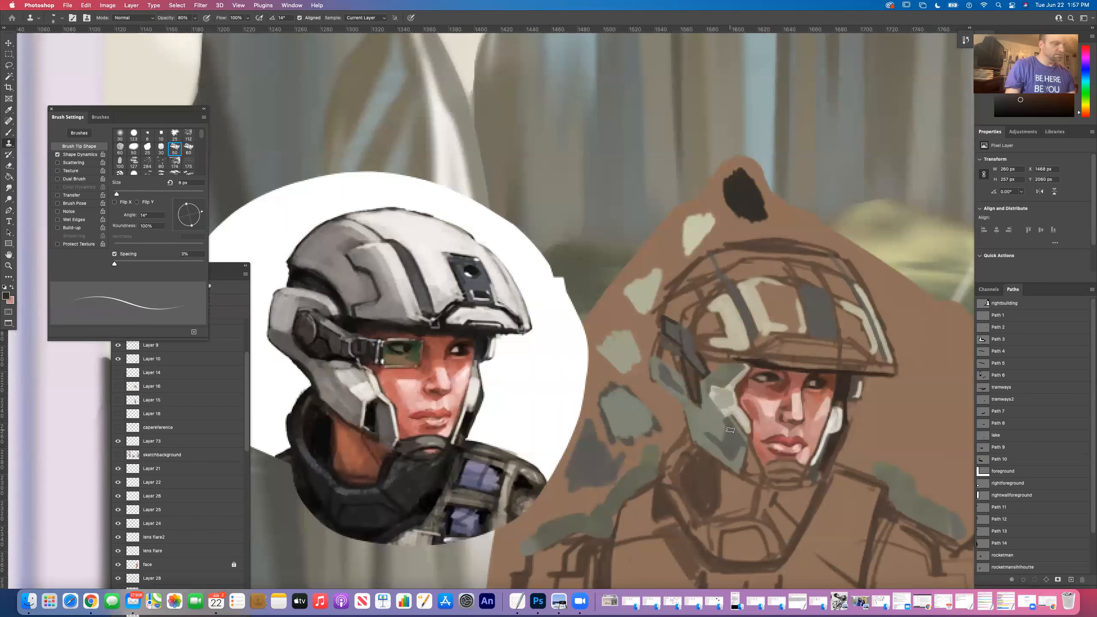
click(719, 417)
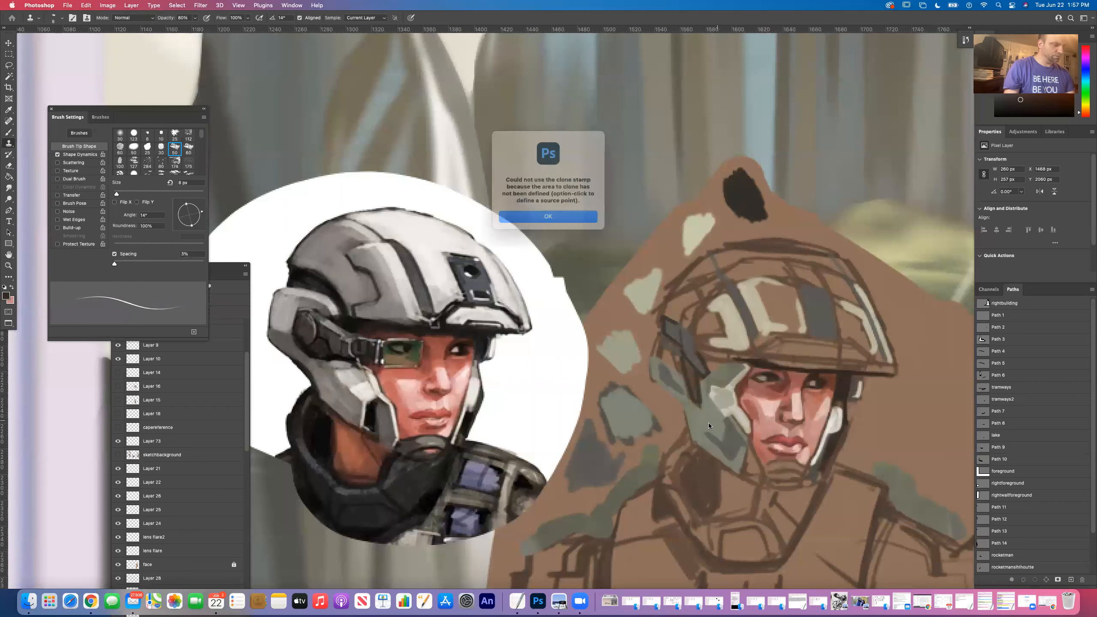
key(Return)
Step: Set the brush tip's angle to -150° and paint a near-black recess down the middle of the gray-green cheek panel
key(b)
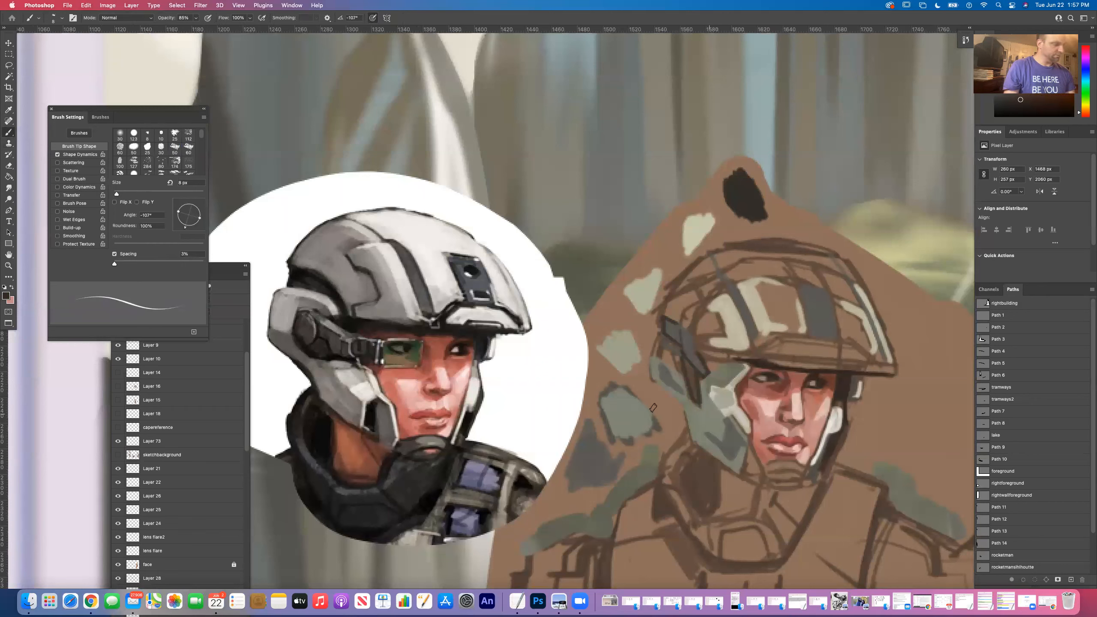
click(178, 221)
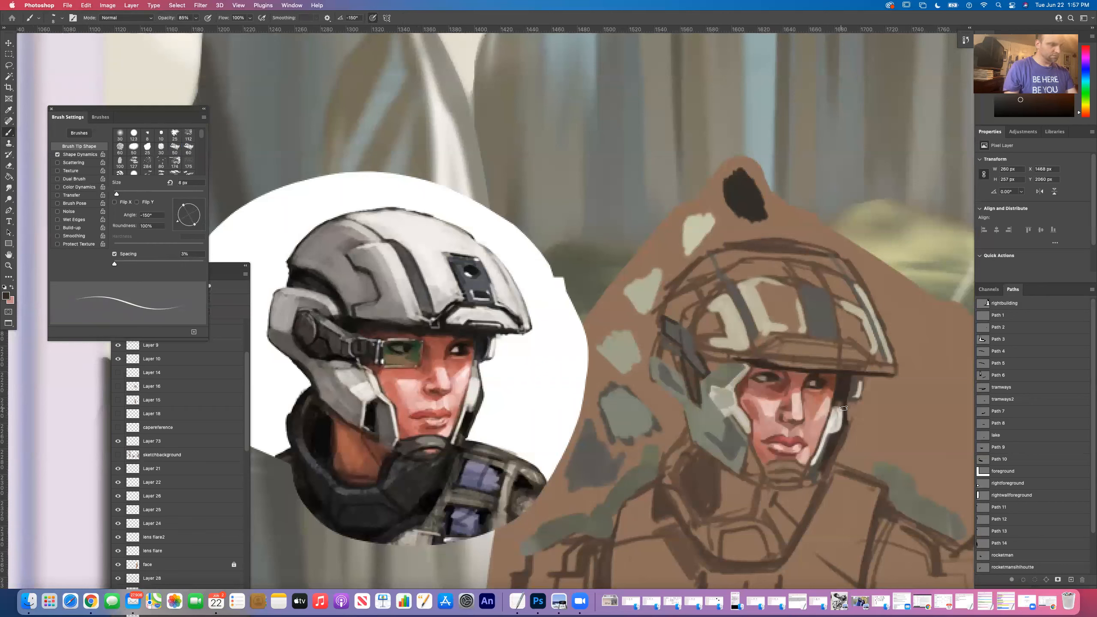
drag(721, 415, 713, 418)
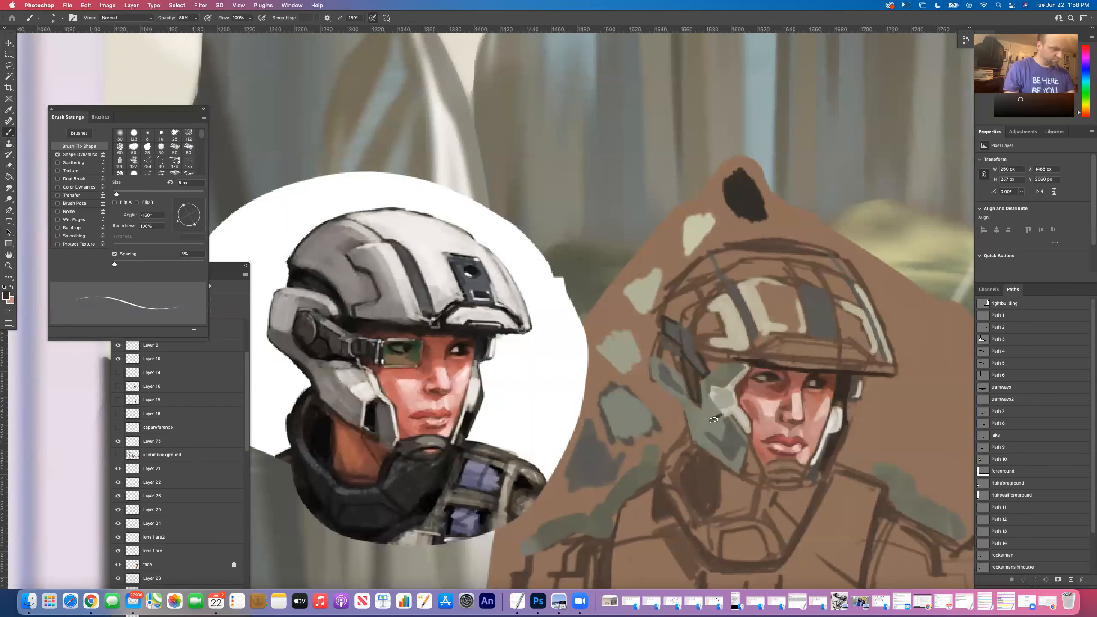
drag(714, 418, 707, 448)
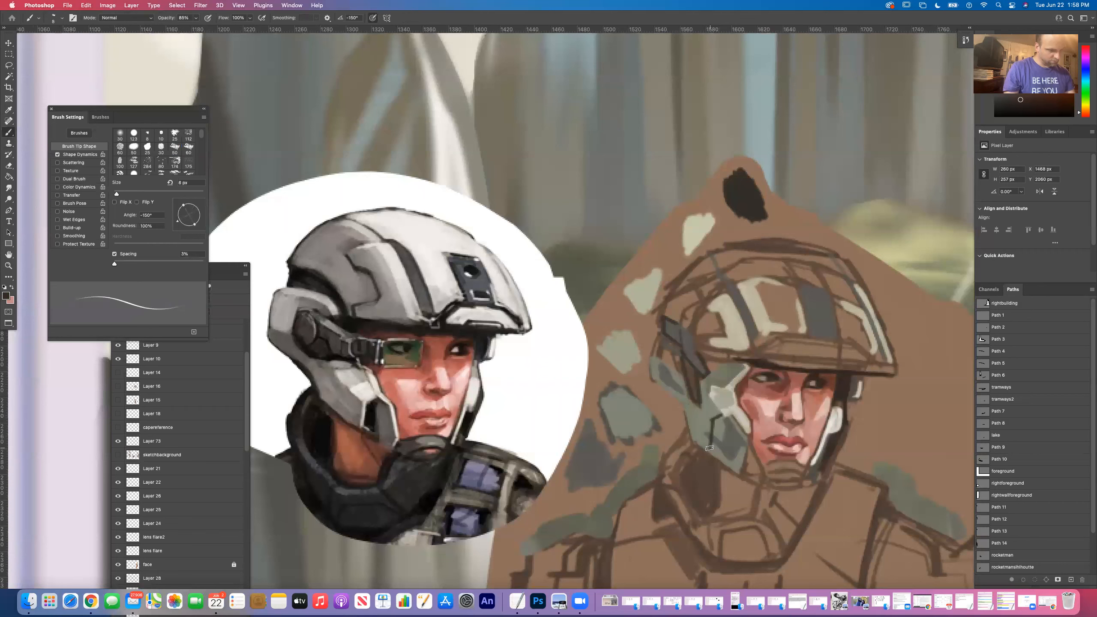
mouse_move(710, 450)
mouse_down()
mouse_move(719, 416)
mouse_move(716, 452)
mouse_move(721, 414)
mouse_move(720, 457)
mouse_up()
Step: Rotate the brush tip to an angle of 149°
key(Right)
key(Right)
key(Right)
key(Right)
key(Right)
key(Right)
key(Right)
key(Right)
key(Right)
key(Right)
key(Right)
key(Right)
key(Right)
key(Right)
key(Right)
key(Right)
key(Right)
key(Right)
key(Right)
key(Right)
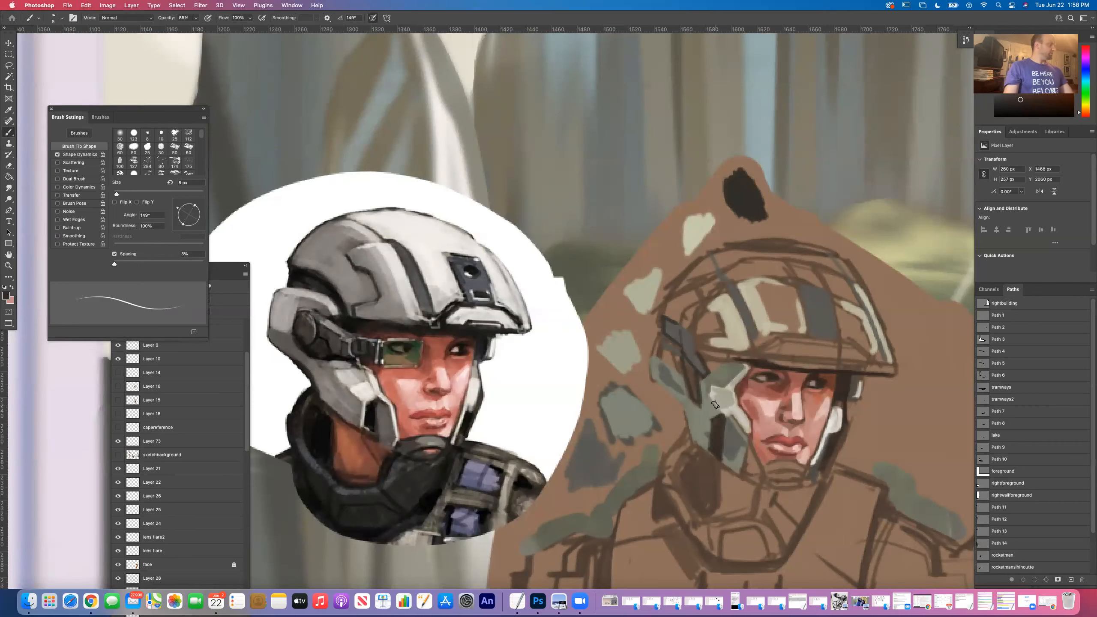
Step: Sample the gray-green beside the cheek panel's dark recess, reduce the brush to 5 px, and refine the recess edges
alt+click(733, 441)
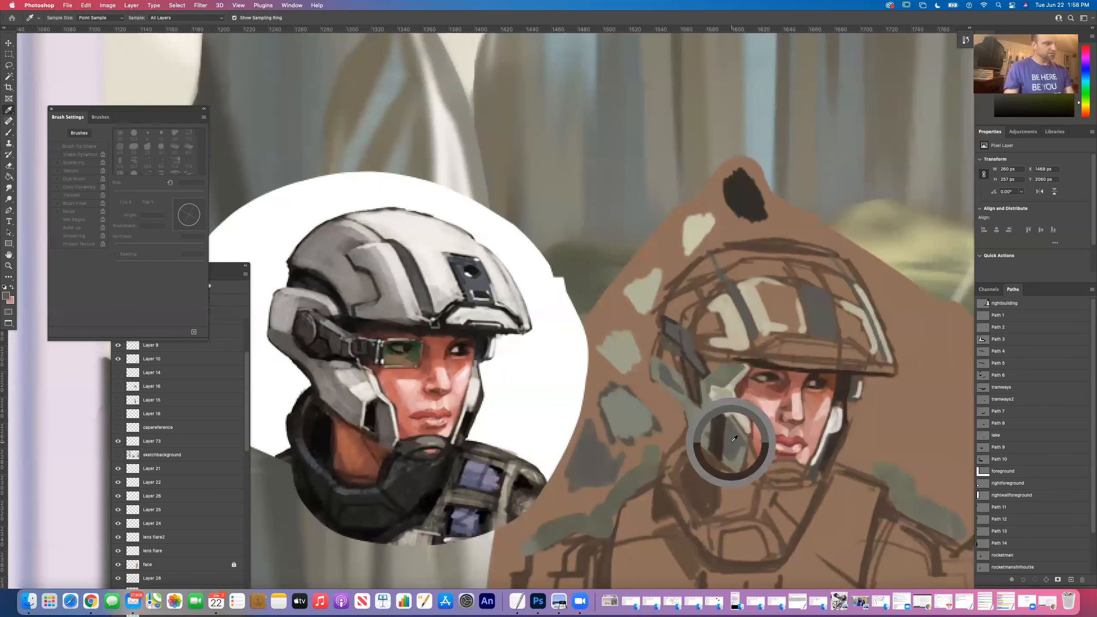
key(bracketleft)
key(bracketleft)
key(bracketleft)
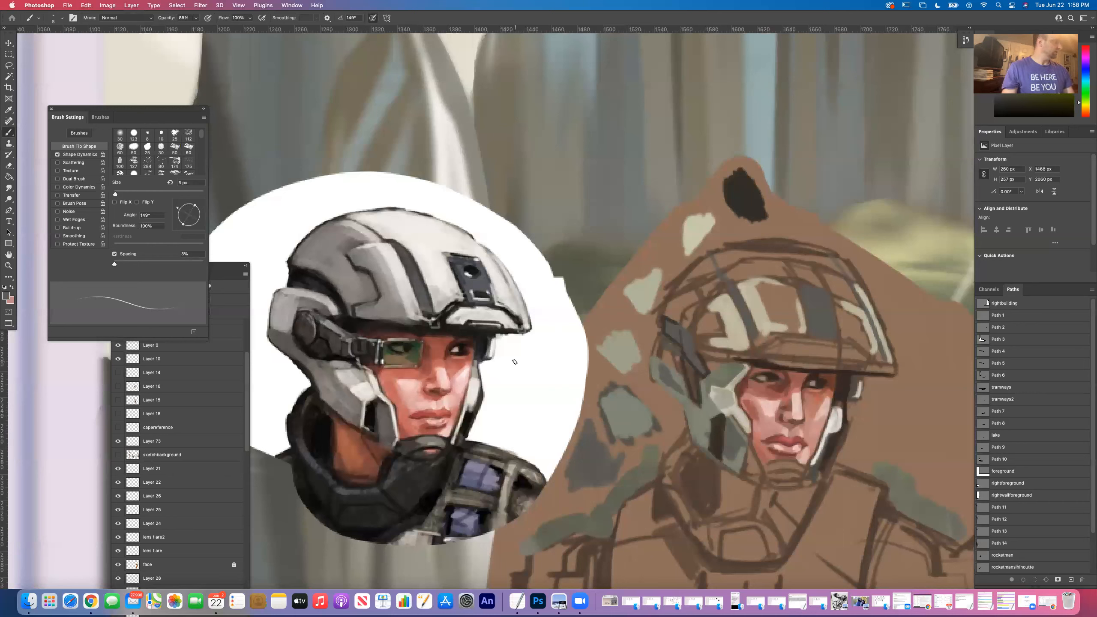
Step: Sample lighter gray-greens and paint the lighter rear edge of the cheek panel along the jaw
click(8, 110)
click(691, 378)
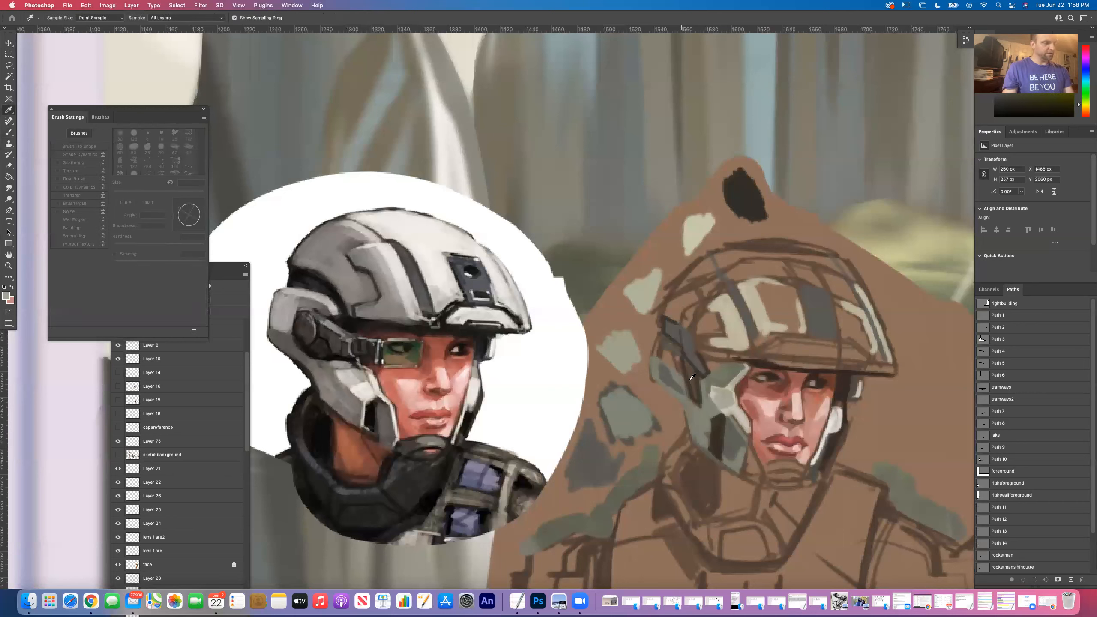
click(9, 133)
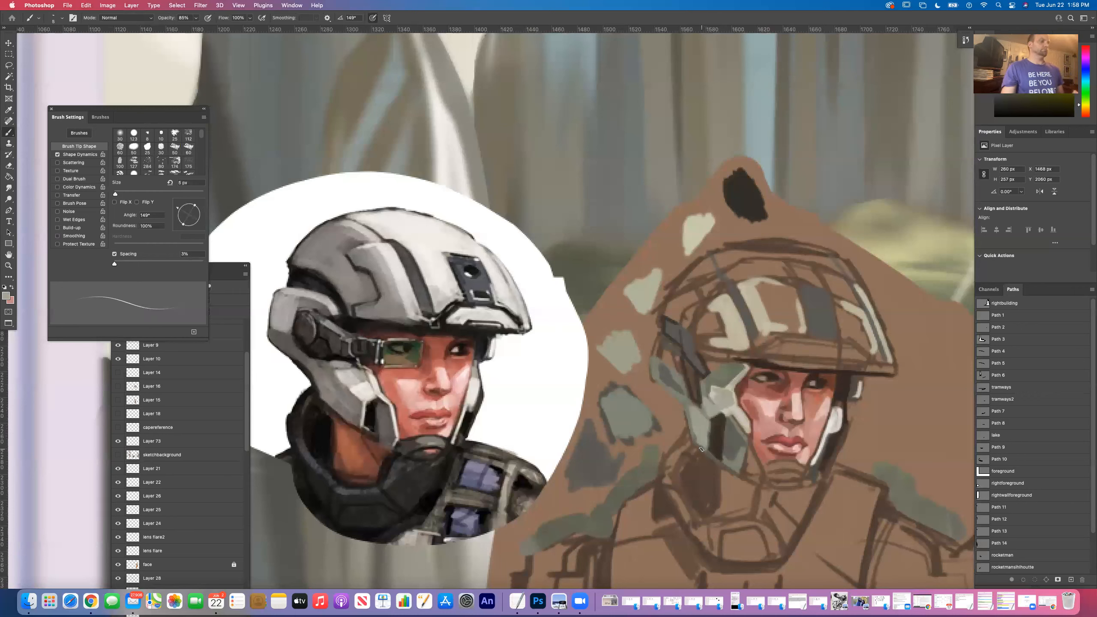
click(9, 111)
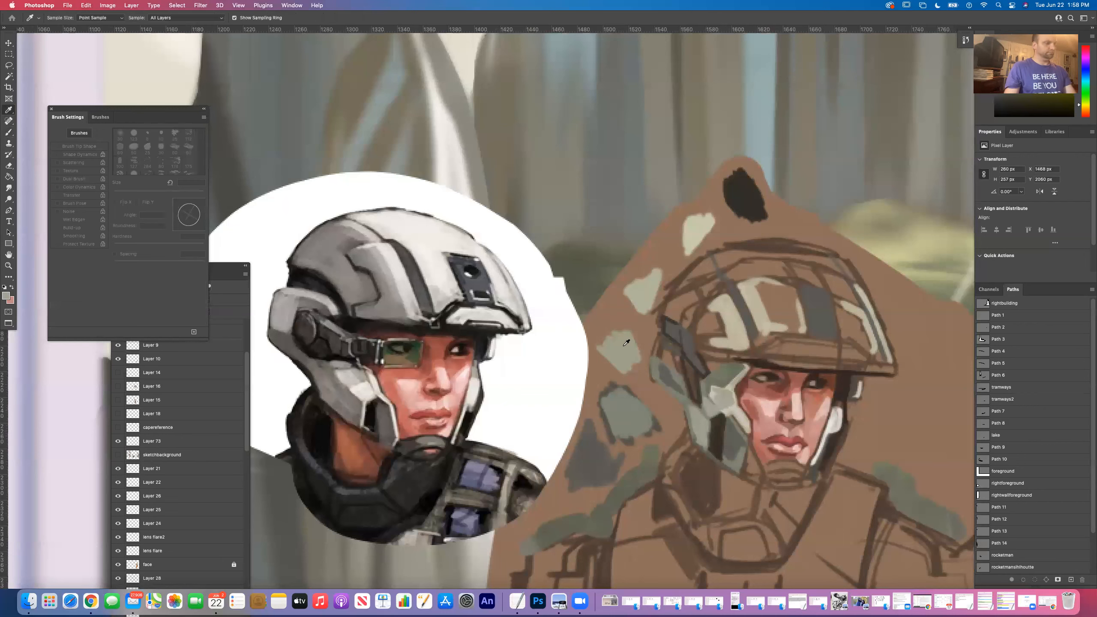
key(b)
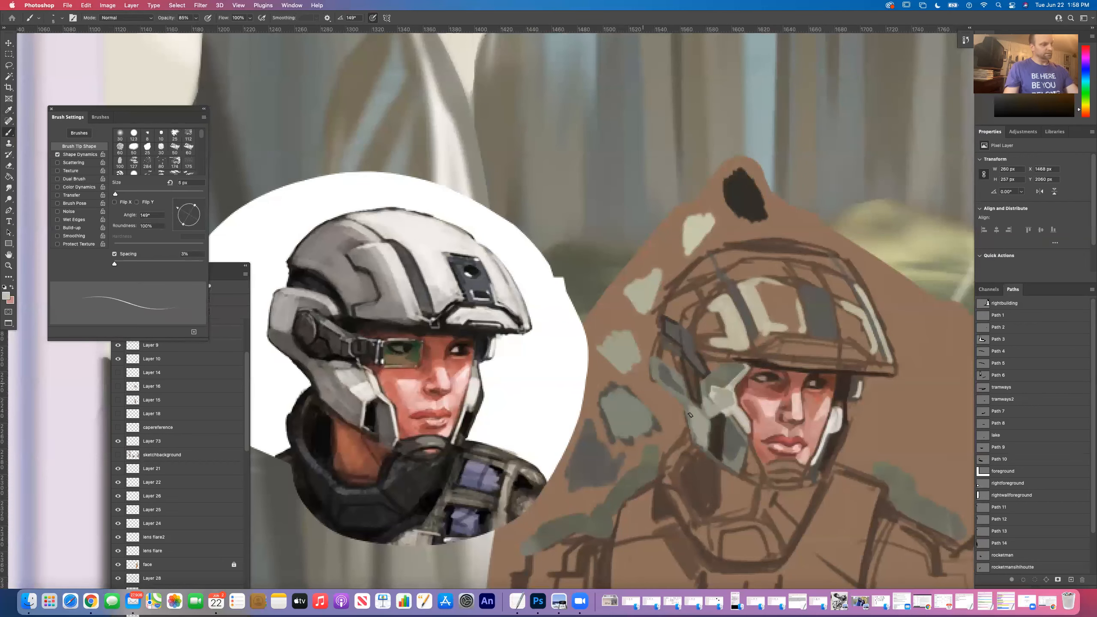
Step: Rotate the brush tip through intermediate angles and set it to 90°
drag(177, 215, 195, 208)
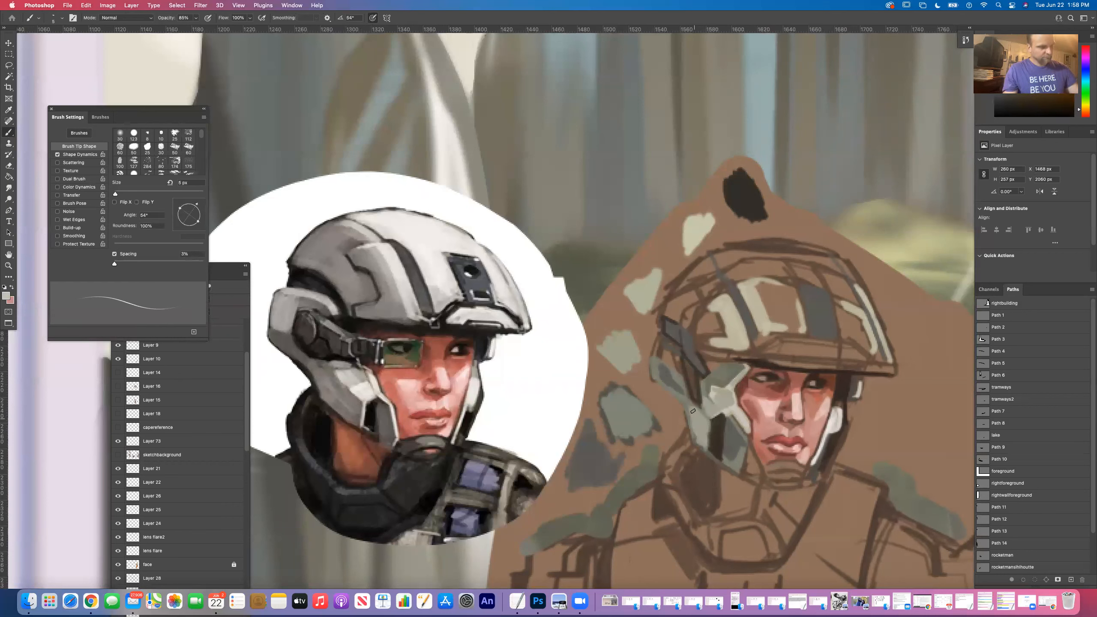
key(Left)
key(Left)
key(Left)
key(Left)
key(Left)
key(Left)
key(Left)
key(Left)
key(Left)
key(Left)
key(Left)
key(Left)
key(Left)
key(Left)
key(Left)
key(Left)
key(Left)
key(Left)
key(Left)
key(Left)
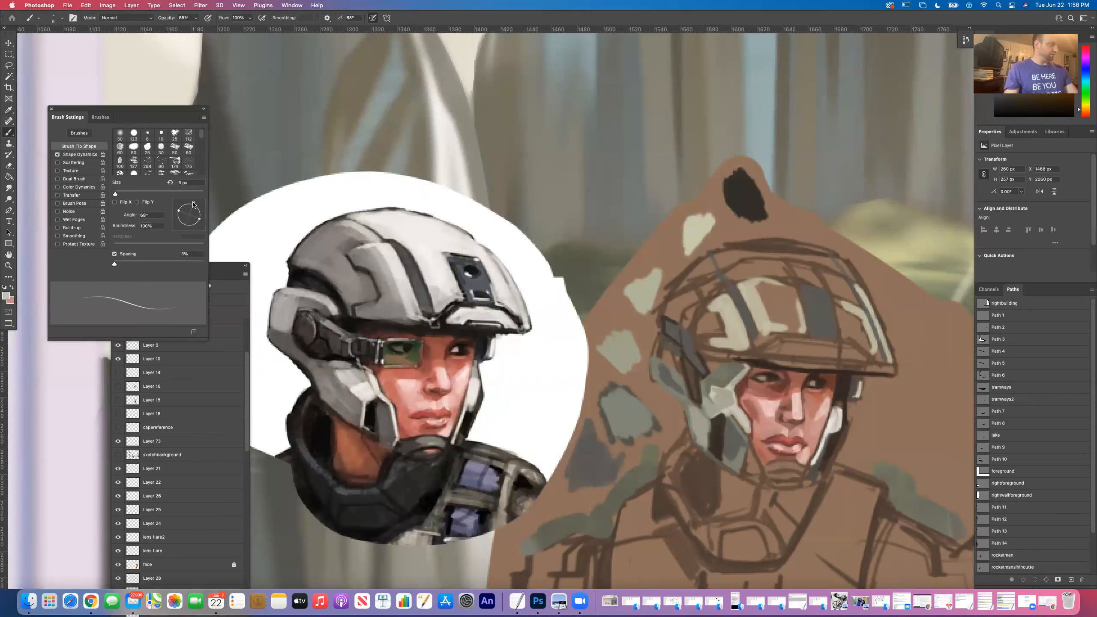
click(189, 204)
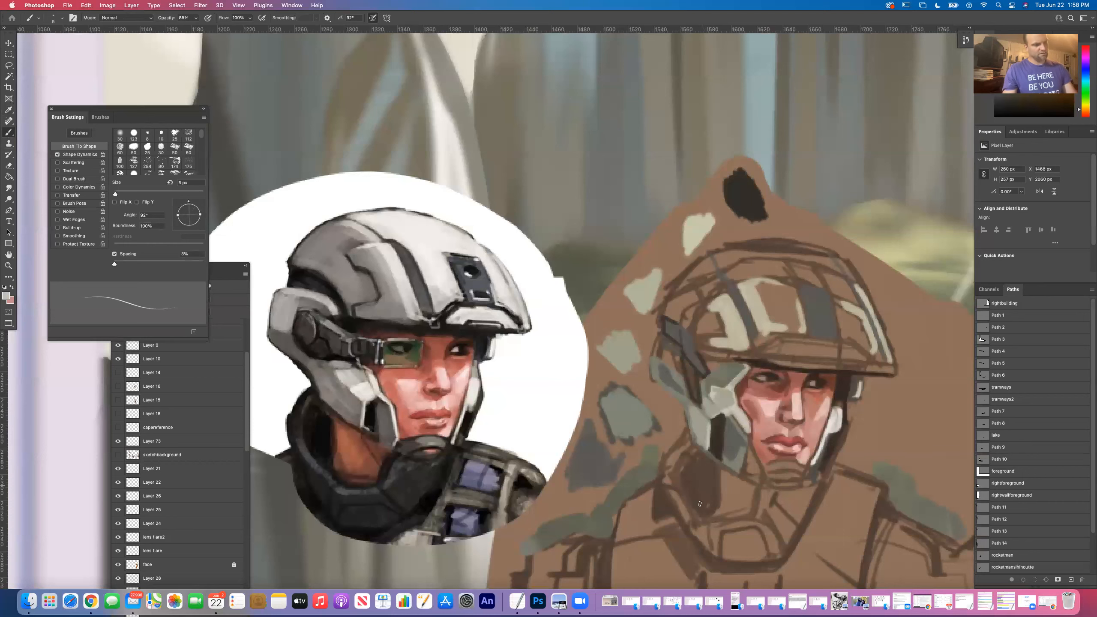
Step: Sample the darker gray-green from the lower cheek panel and paint shading on the strip behind the dark recess
key(i)
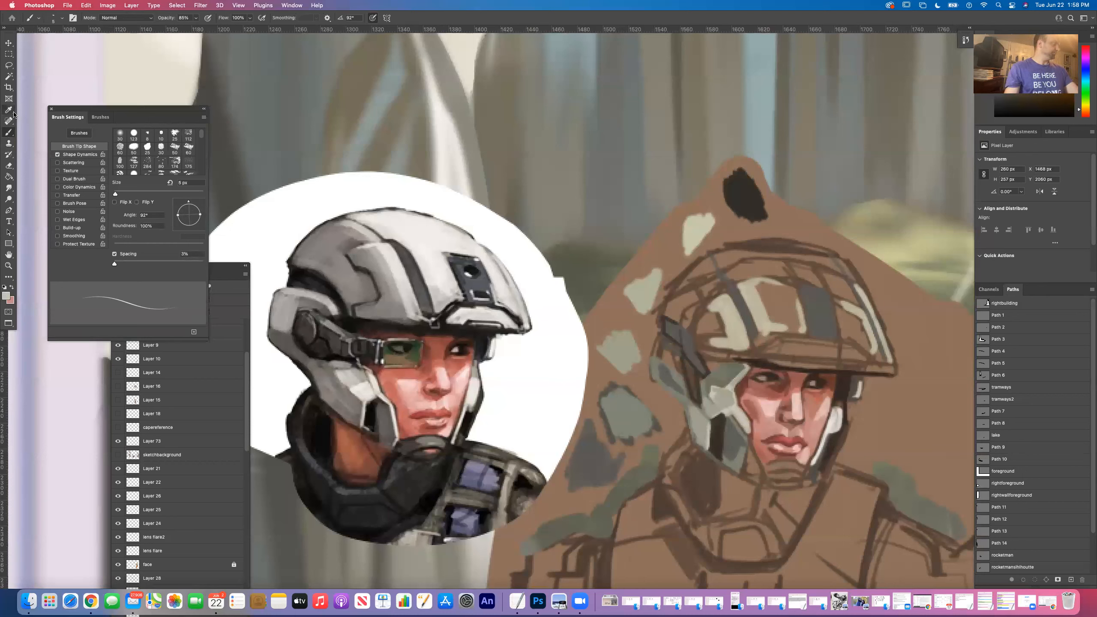
click(738, 443)
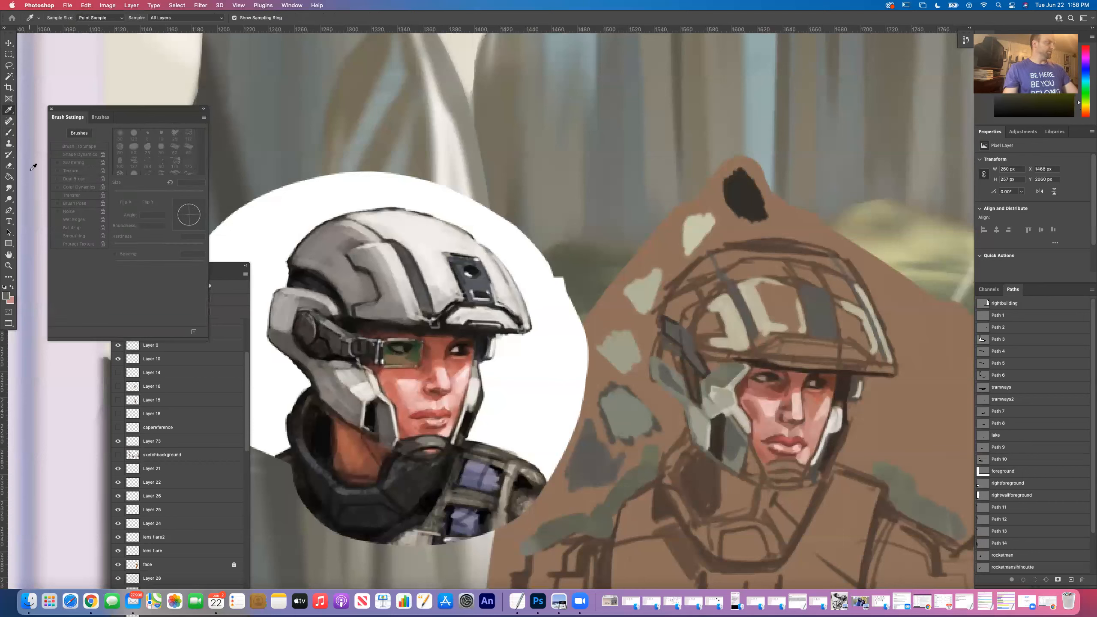
key(b)
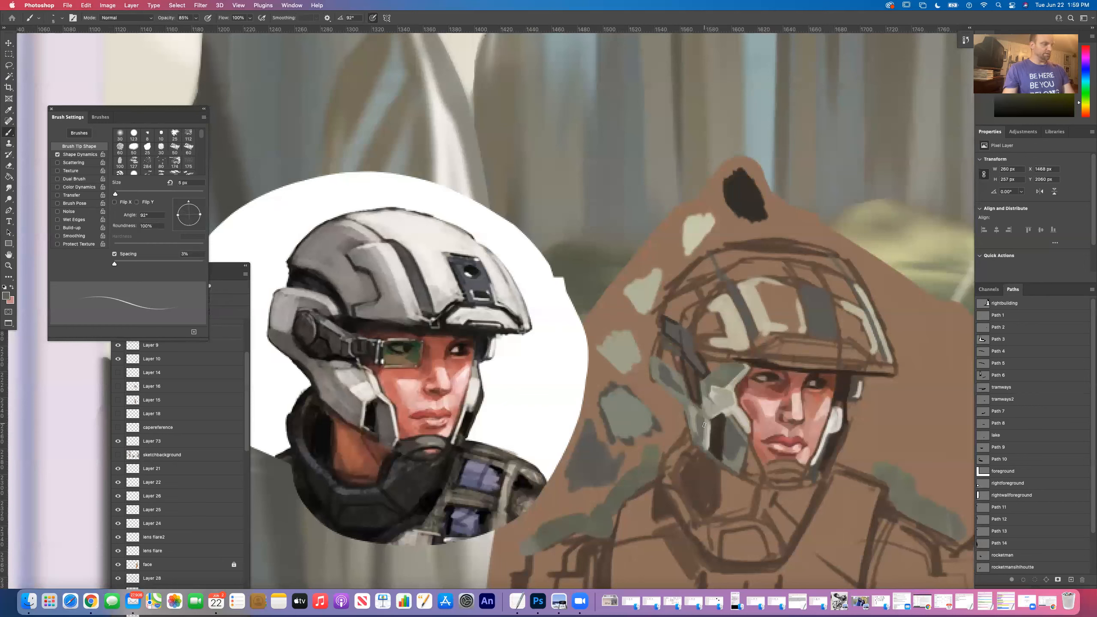
drag(704, 421, 703, 430)
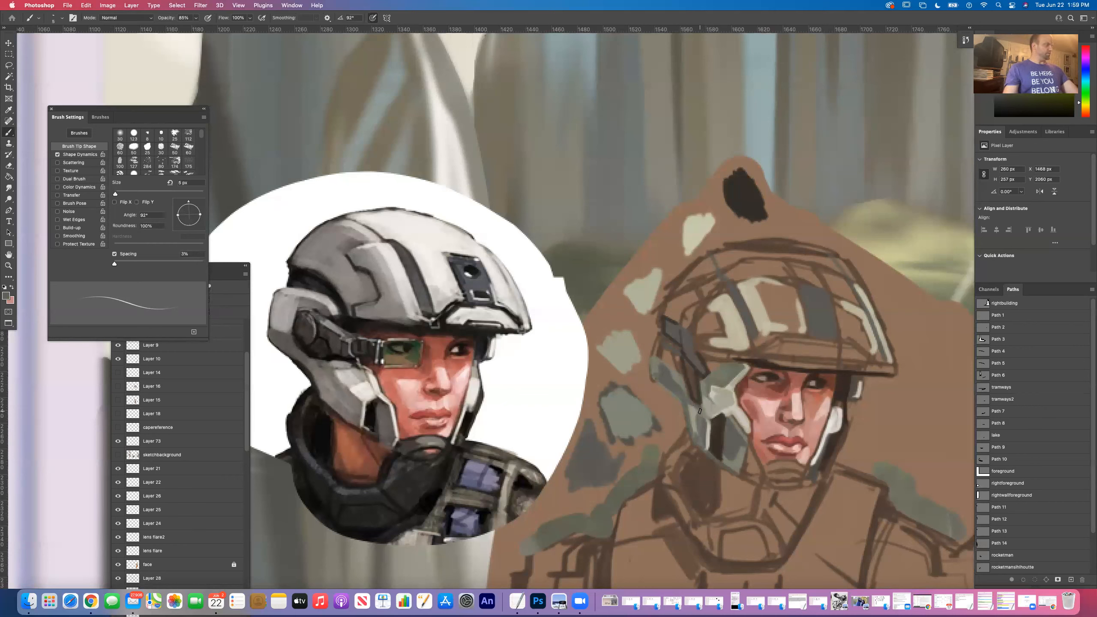
Step: Sample the light gray-green swatch and paint light strokes on the ear piece behind the helmet strap
click(9, 112)
click(630, 347)
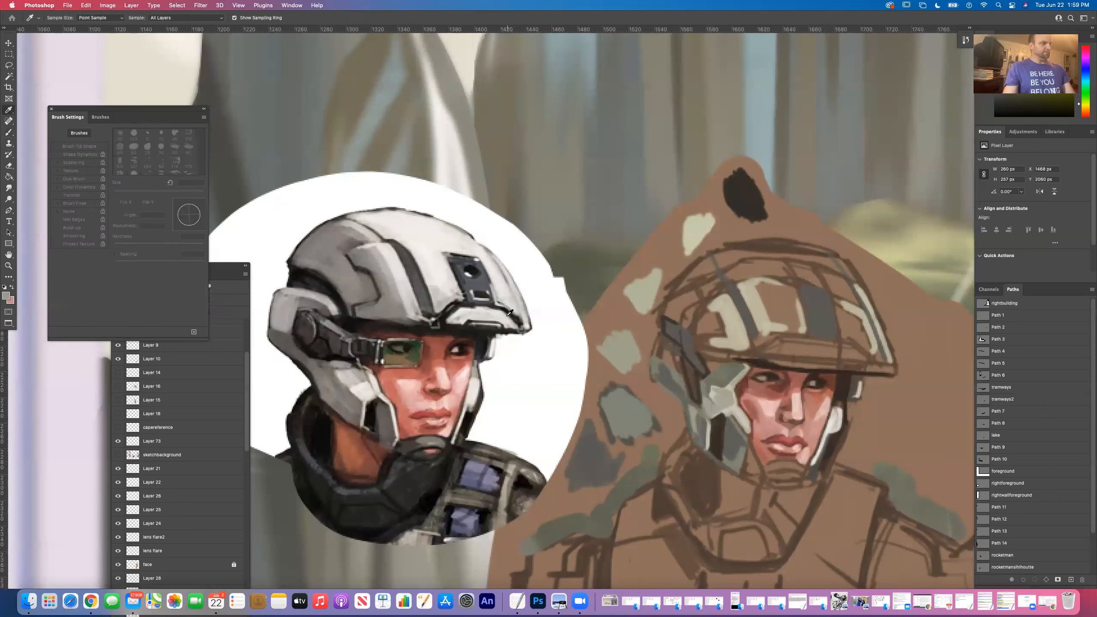
key(b)
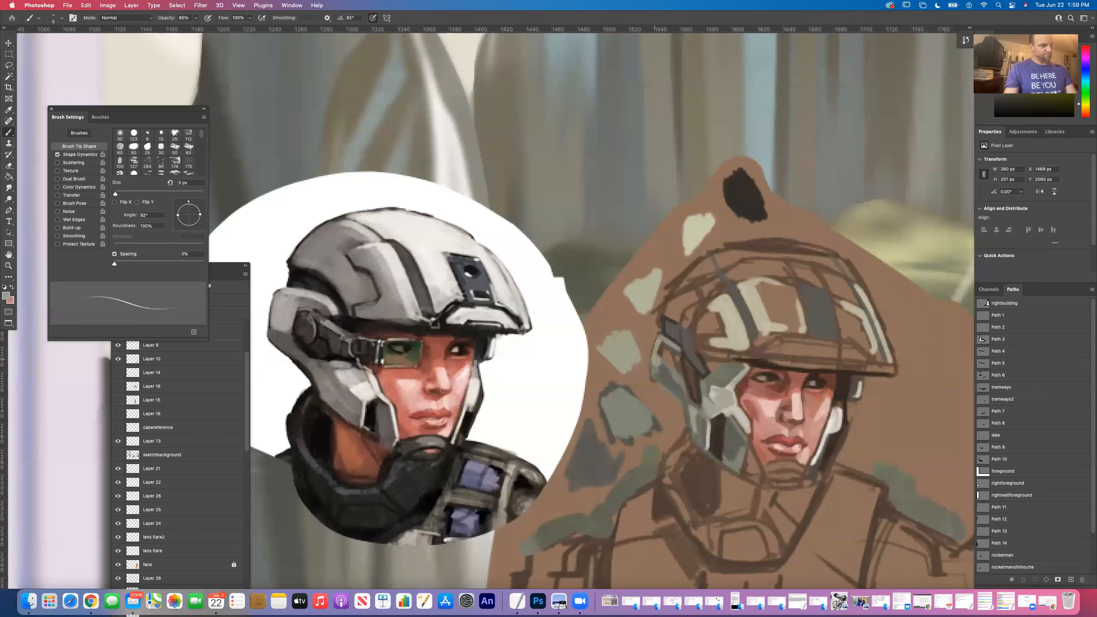
mouse_move(653, 355)
mouse_down()
mouse_move(663, 360)
mouse_move(659, 352)
mouse_up()
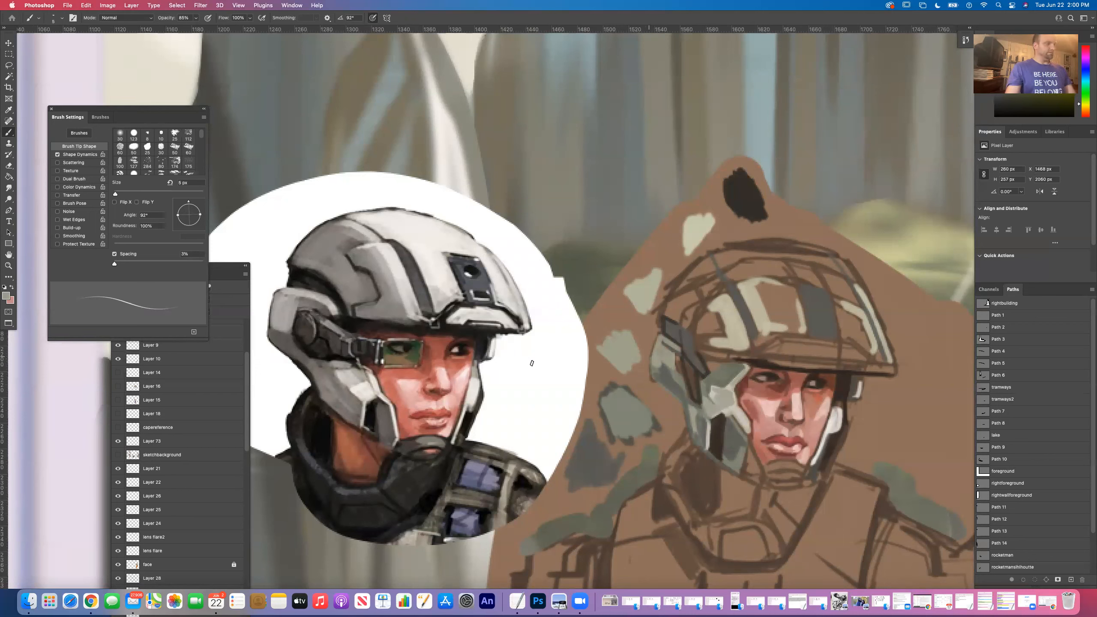
Step: Set the foreground color to the dark gray-green #4c4c43 and paint dark detail on the ear piece
click(11, 113)
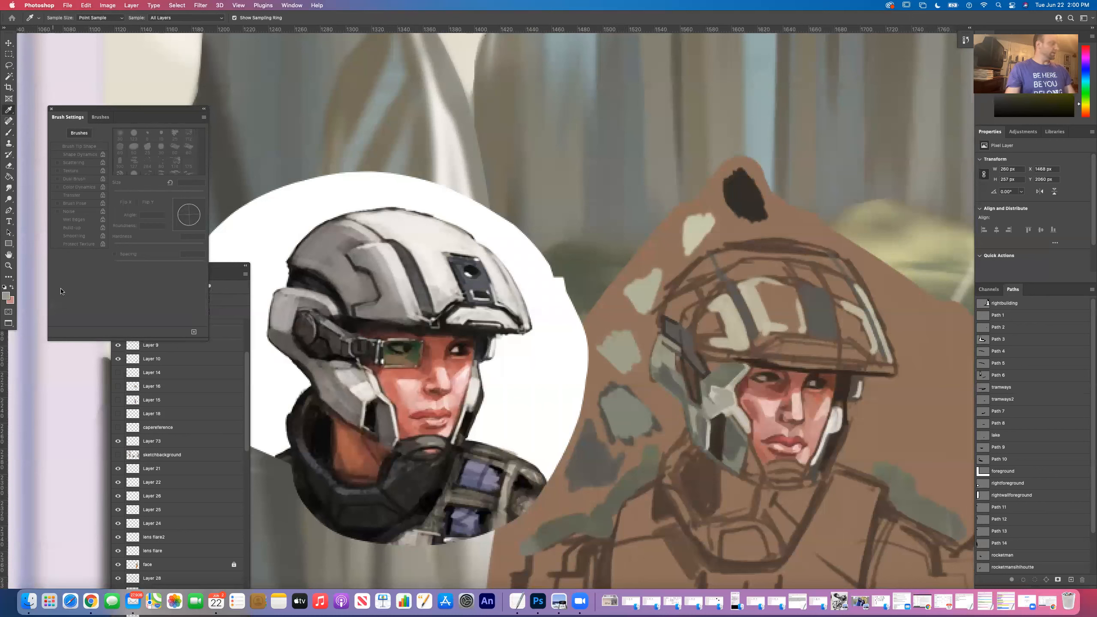
click(6, 296)
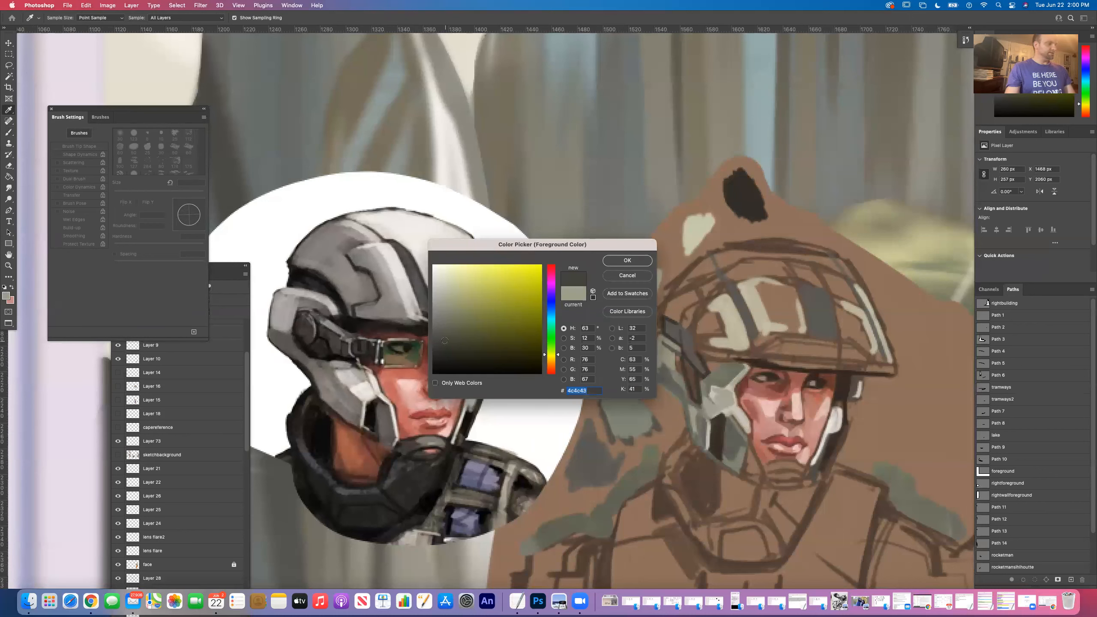
key(Return)
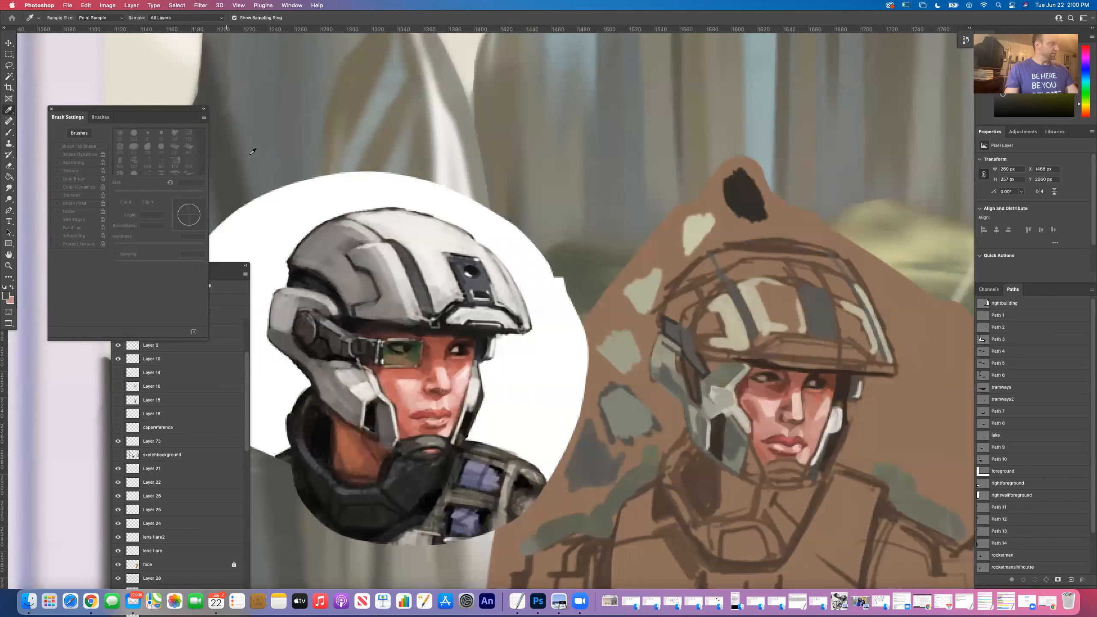
key(b)
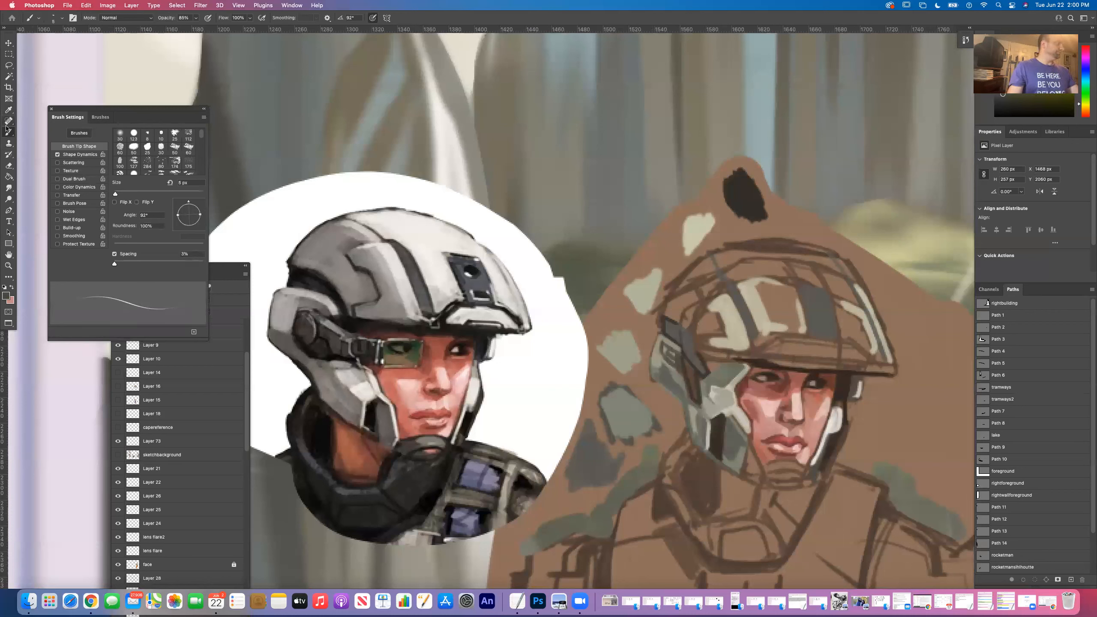
Step: Sample the near-black swatch above the helmet and paint dark slots on the ear piece
click(8, 111)
click(735, 194)
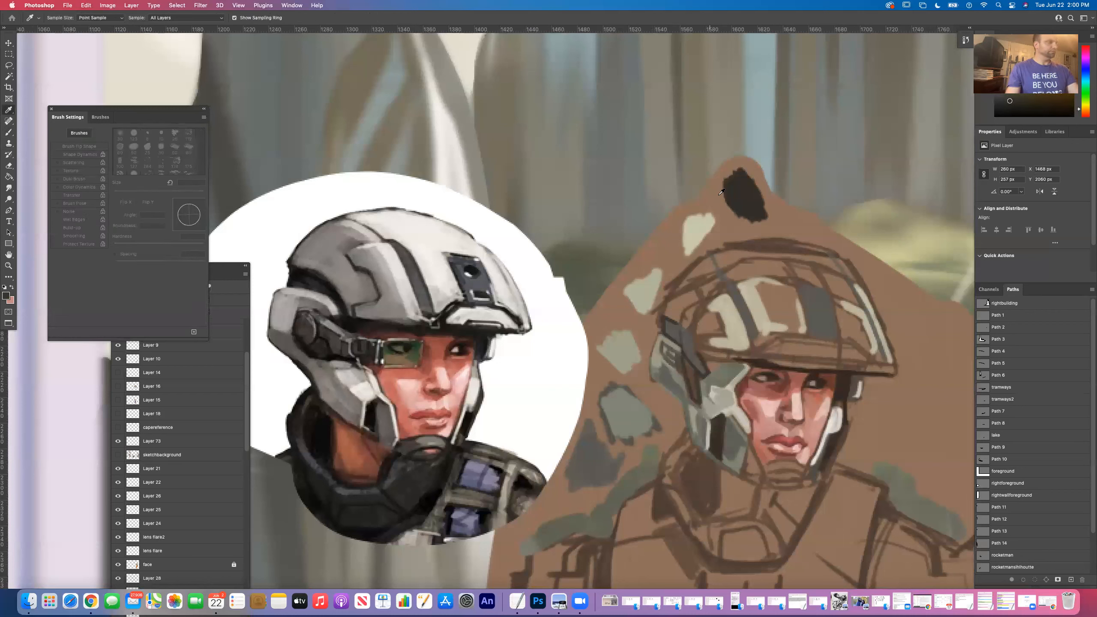
key(b)
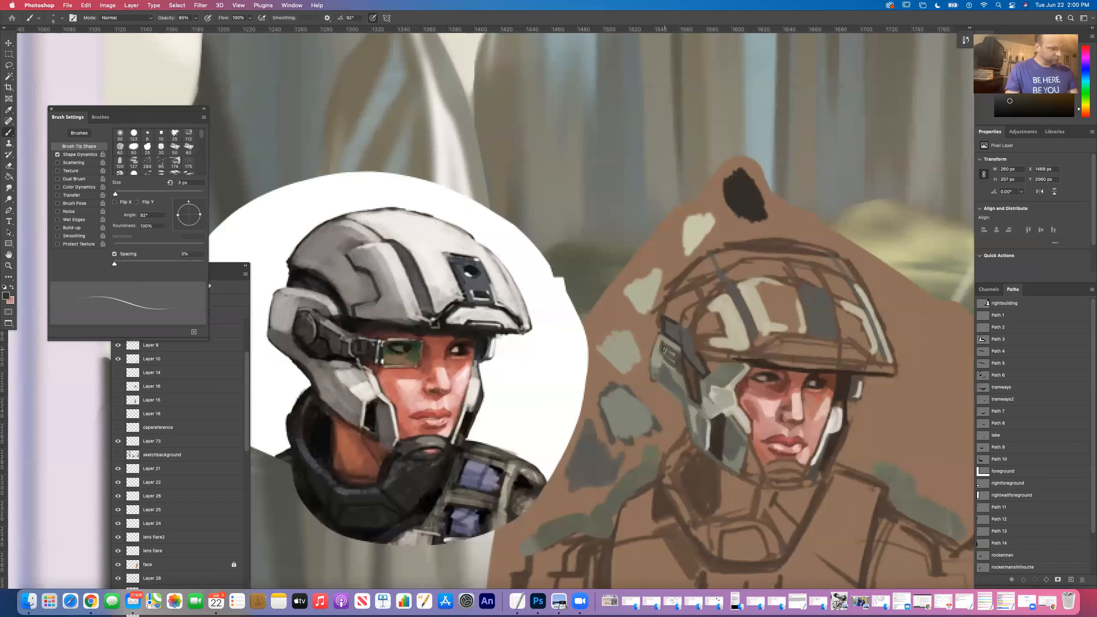
mouse_move(664, 351)
mouse_down()
mouse_move(662, 341)
mouse_move(678, 354)
mouse_up()
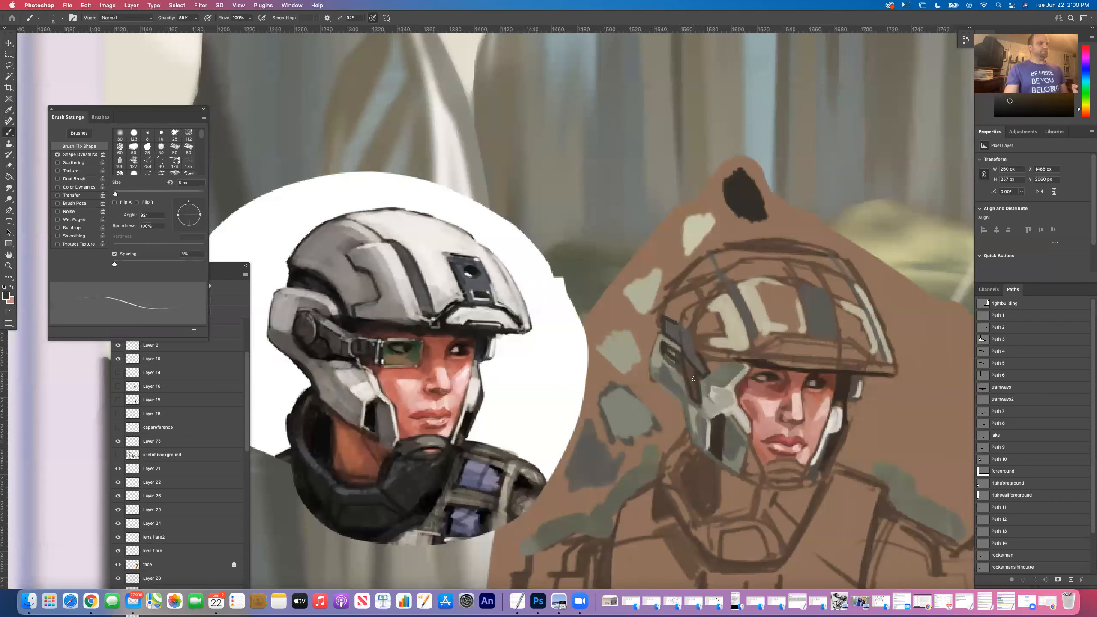
Step: Paint fine near-black lines around the ear piece and strap with a 2 px brush, enlarging it to 6 px for the broader darks
key(bracketleft)
key(bracketleft)
key(bracketleft)
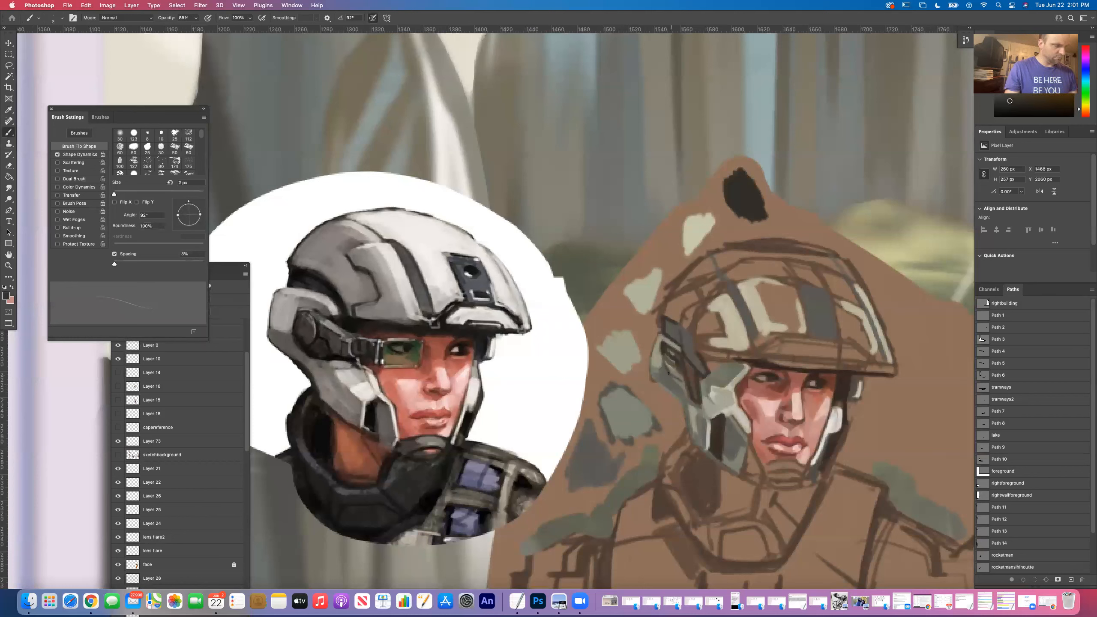
key(bracketright)
key(bracketright)
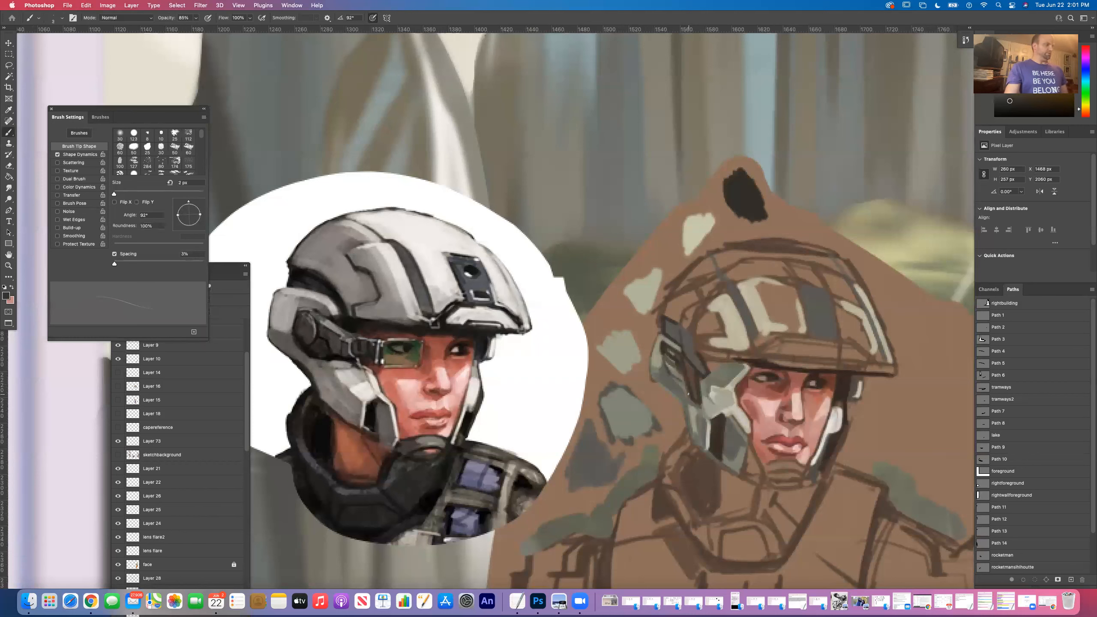
key(bracketright)
key(bracketright)
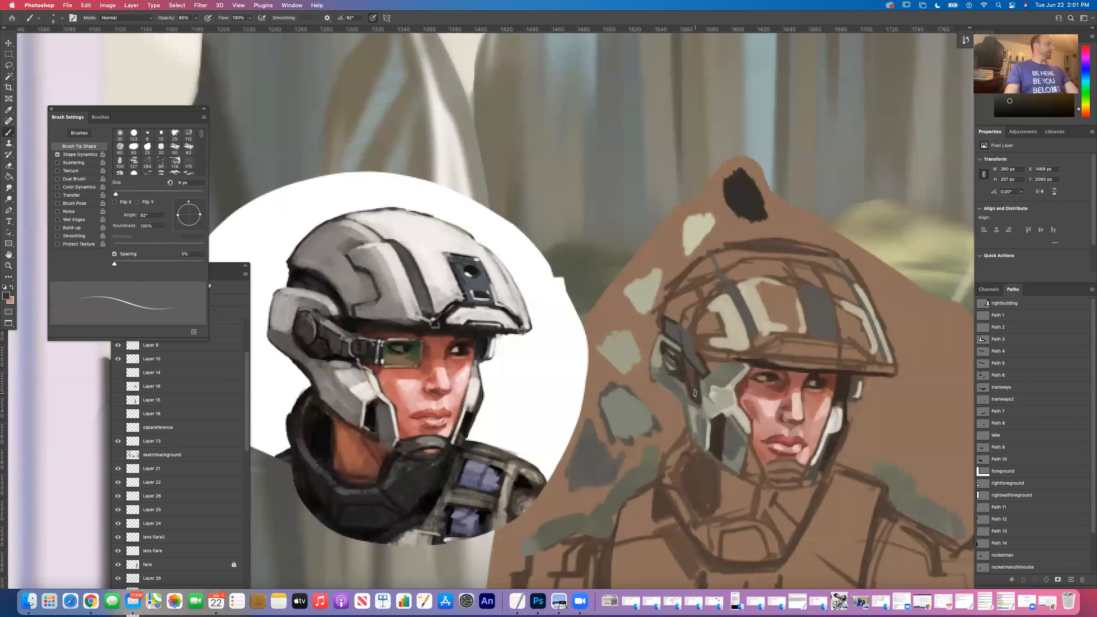
Step: Sample a gray-green, set the brush to 4 px with its tip at 3°, and touch up the ear piece
key(i)
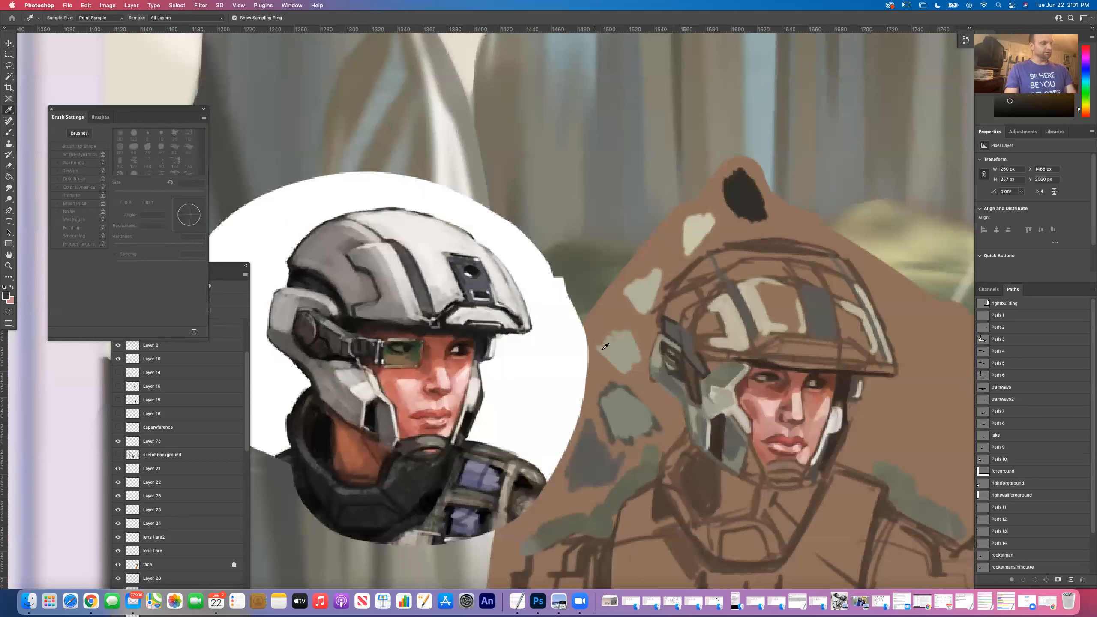
click(10, 134)
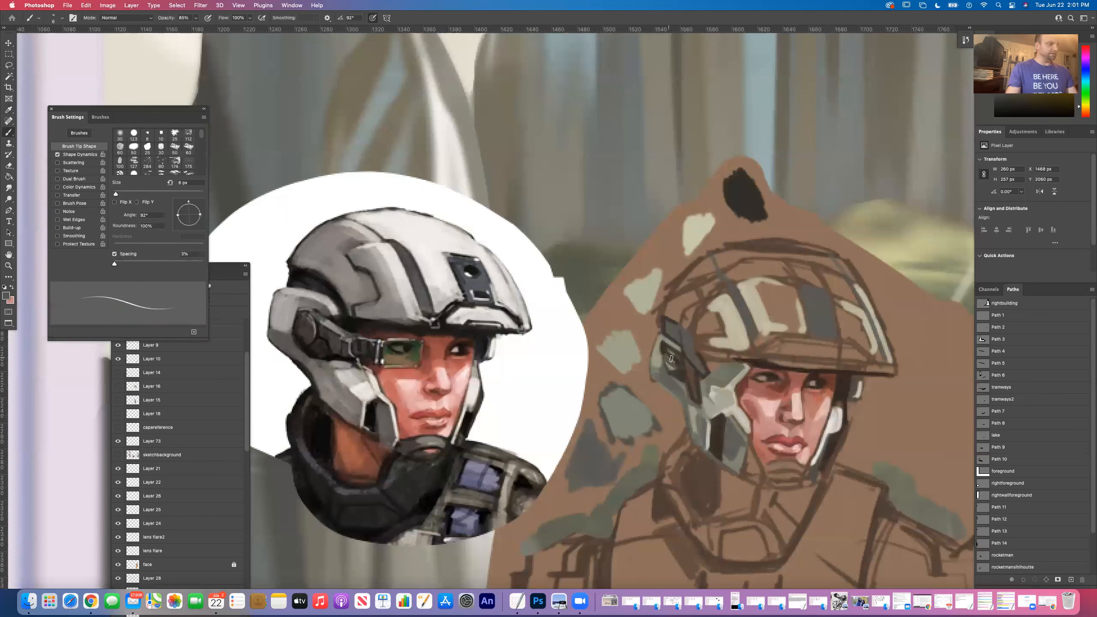
key(bracketleft)
key(bracketleft)
click(201, 214)
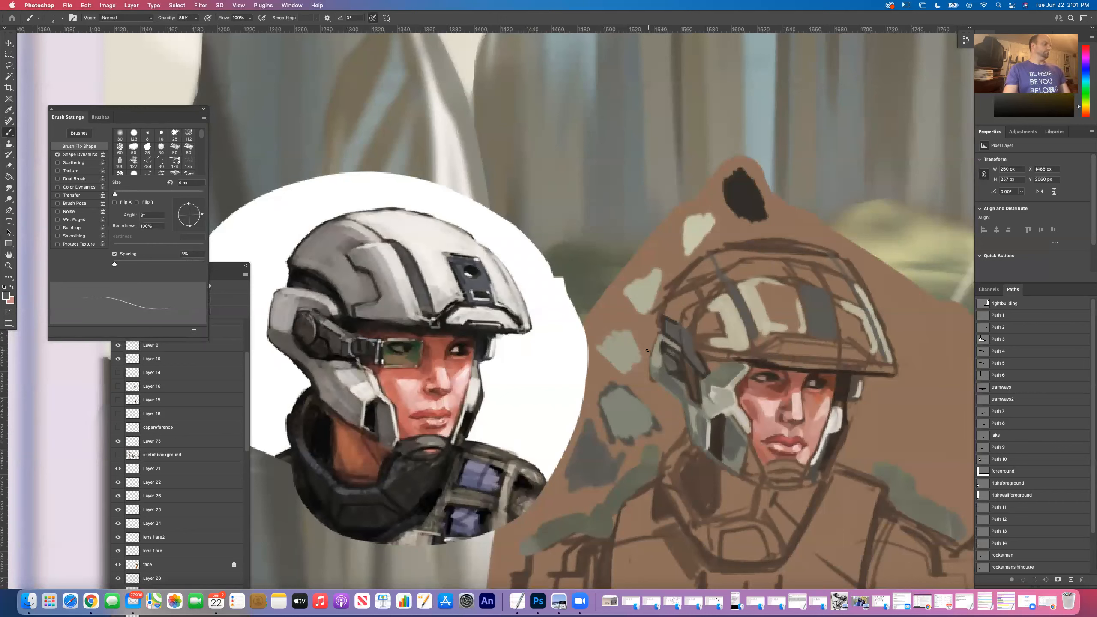
key(i)
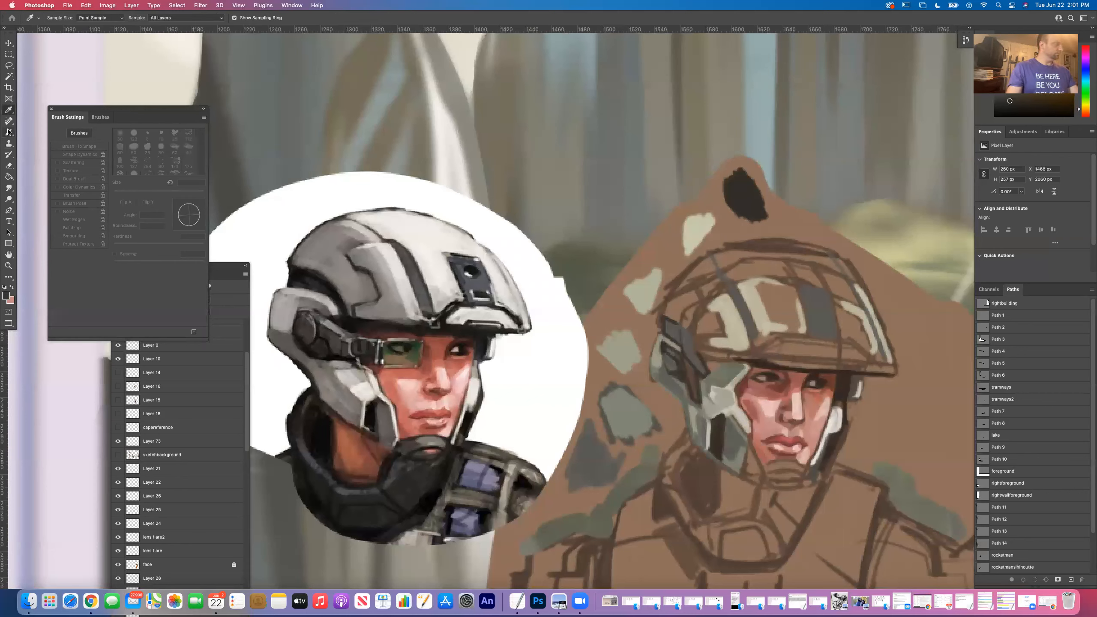
Step: Choose the hard round brush preset, reduce it to 1 px, and paint fine dark details on the ear piece
key(b)
click(134, 134)
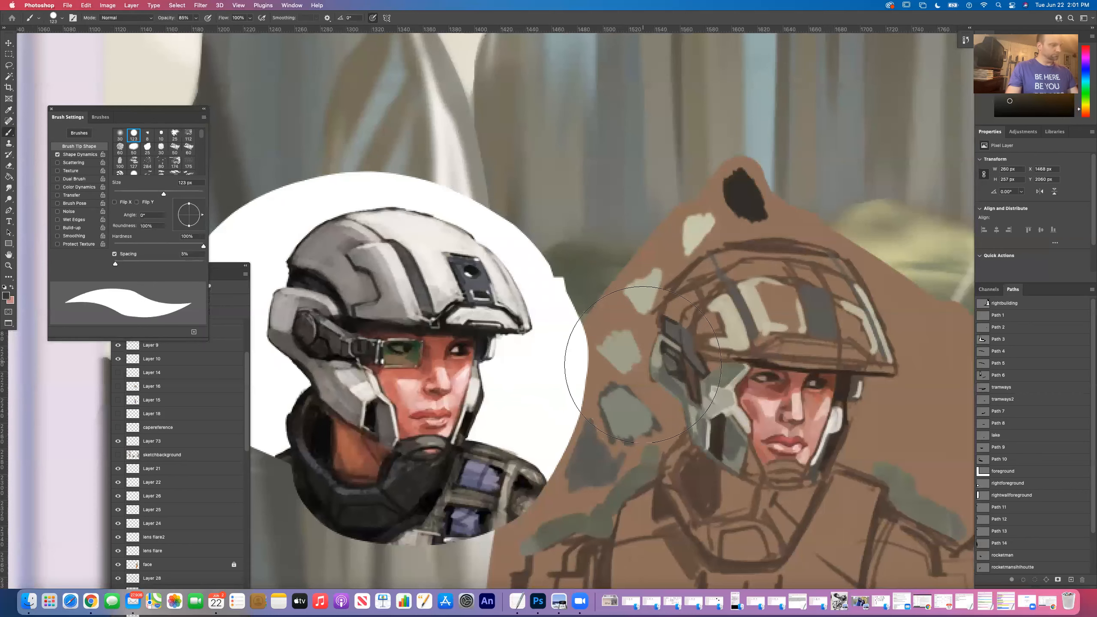
key(bracketleft)
key(bracketleft)
key(bracketleft)
key(bracketleft)
key(bracketleft)
key(bracketleft)
key(bracketleft)
key(bracketleft)
key(bracketleft)
key(bracketleft)
key(bracketleft)
key(bracketleft)
key(bracketleft)
key(bracketleft)
key(bracketleft)
key(bracketleft)
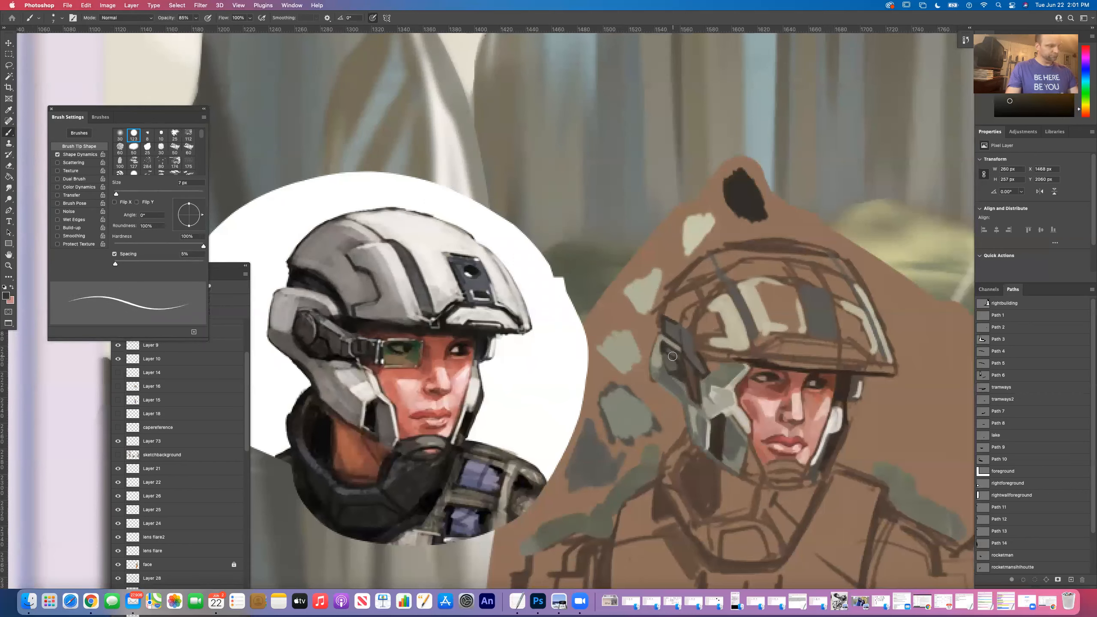
key(bracketleft)
key(bracketleft)
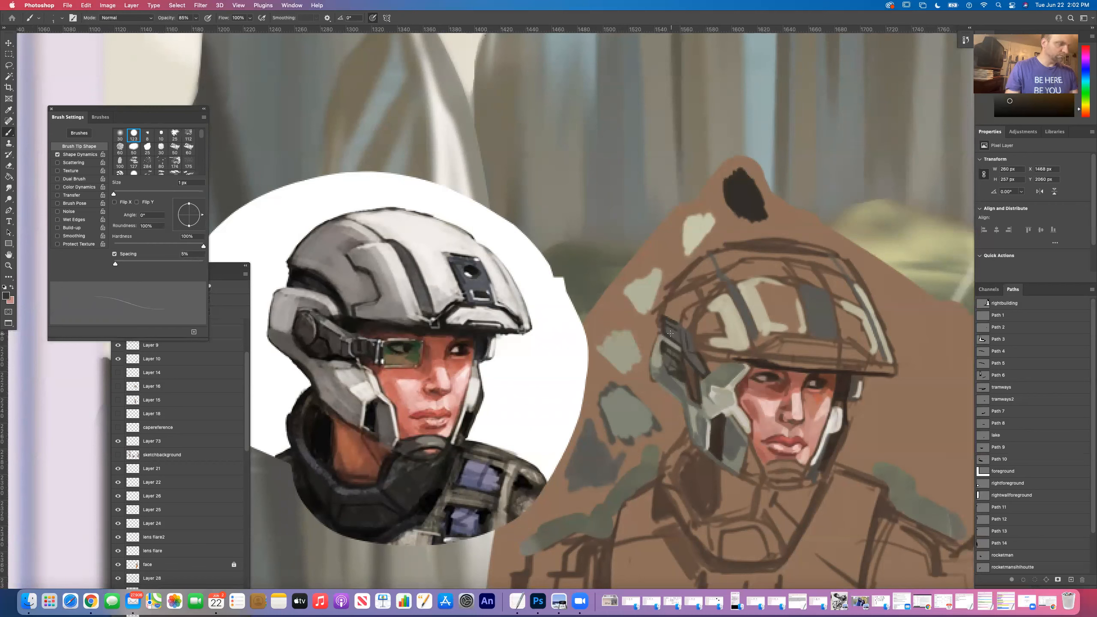
Step: Enlarge the brush to 3 px, sample a gray, and refine the ear piece's shapes
key(bracketright)
key(bracketright)
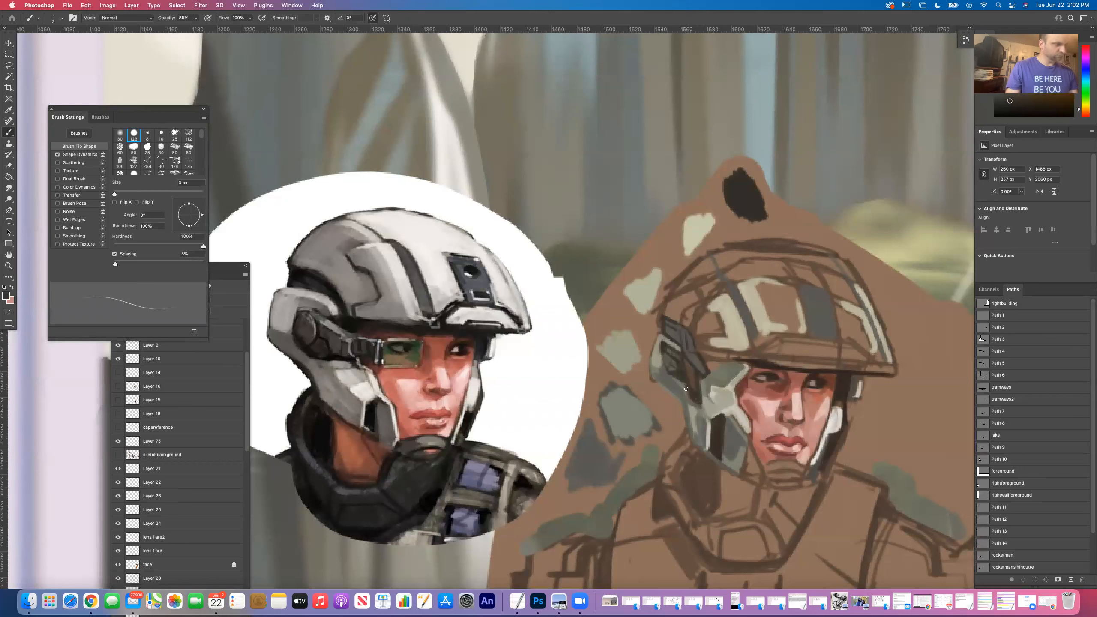
key(i)
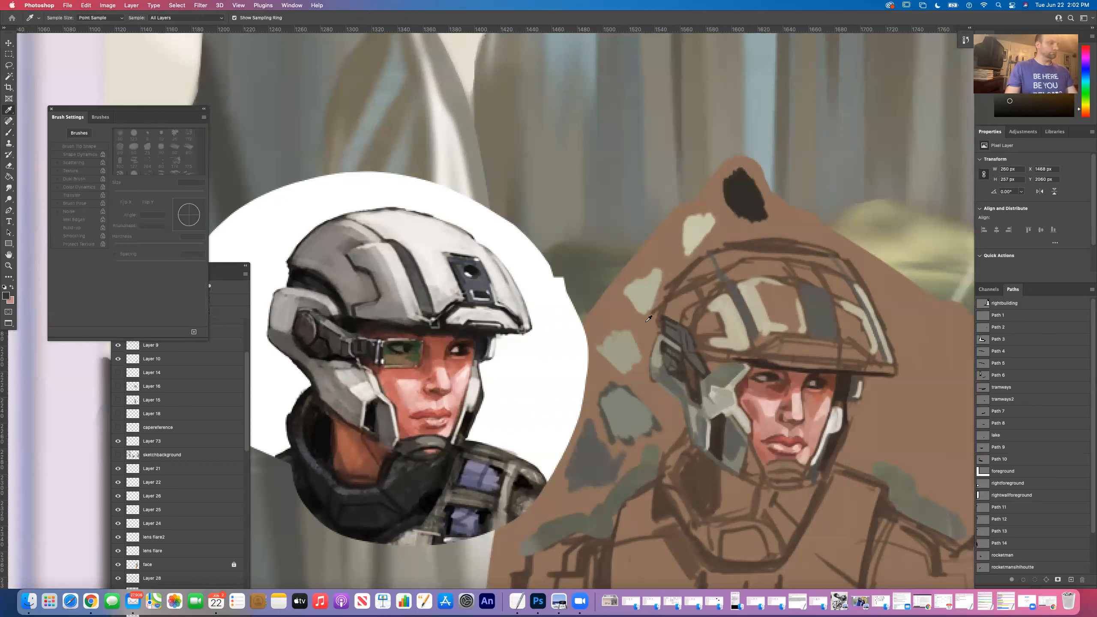
key(b)
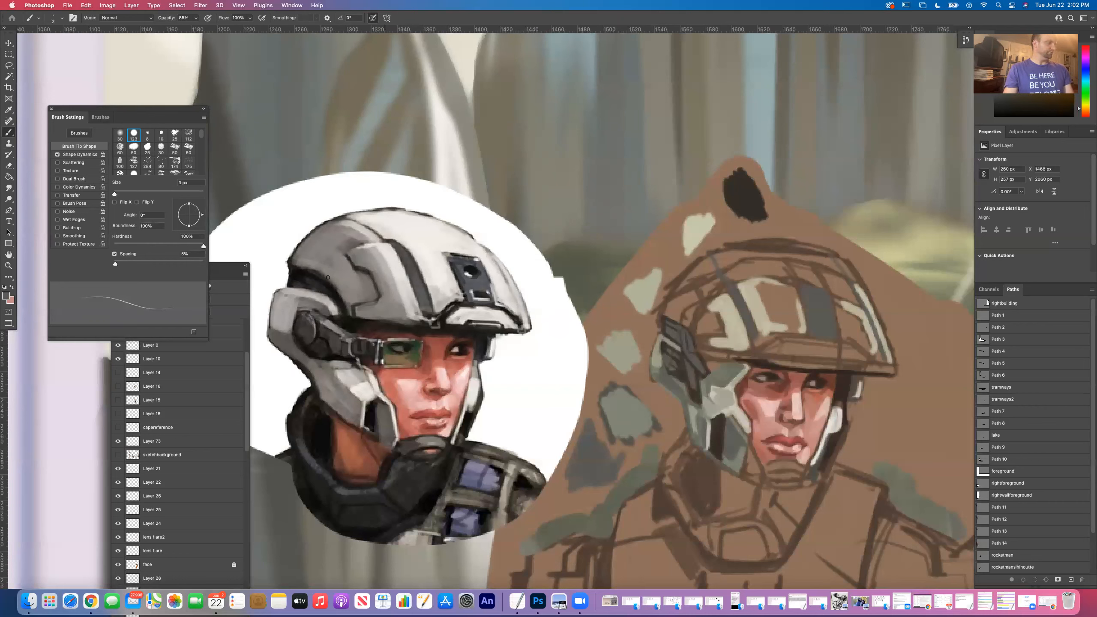
Step: Sample a near-black and strengthen the dark shapes of the ear piece
key(i)
click(596, 175)
key(b)
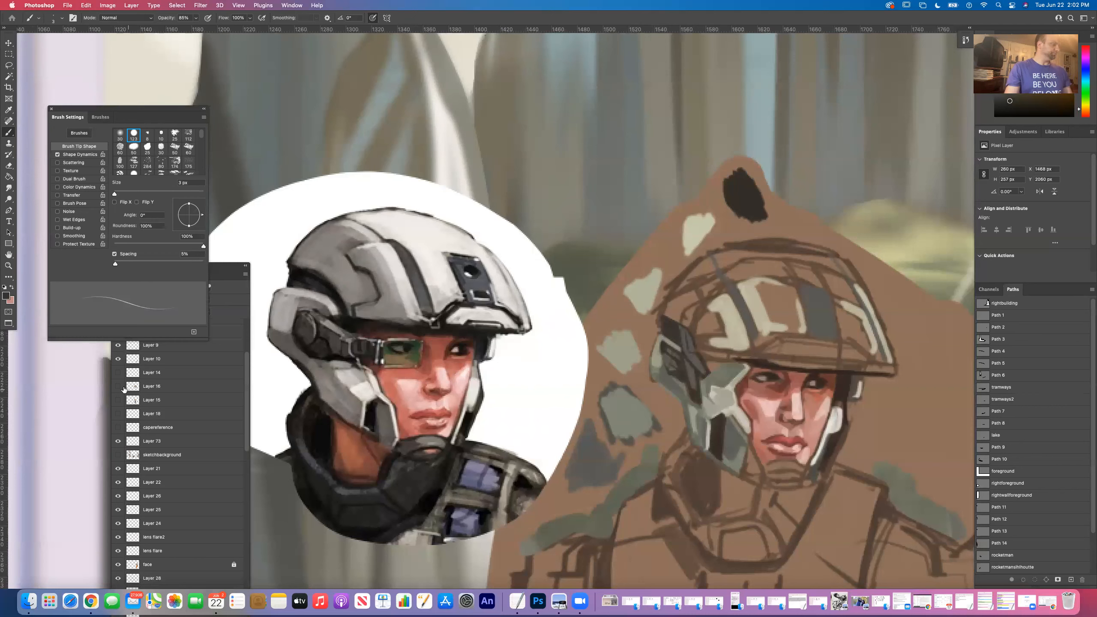
Step: Set the foreground color to the olive gray #565b41 and paint lighter accents on the ear piece
click(6, 296)
drag(552, 362, 551, 352)
click(464, 334)
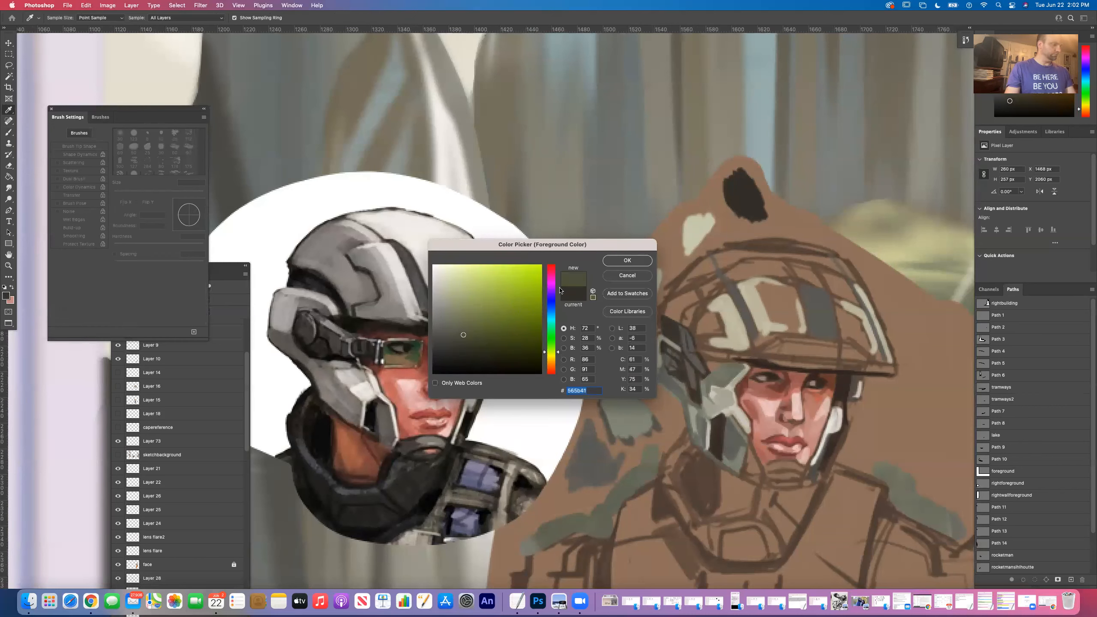
click(614, 261)
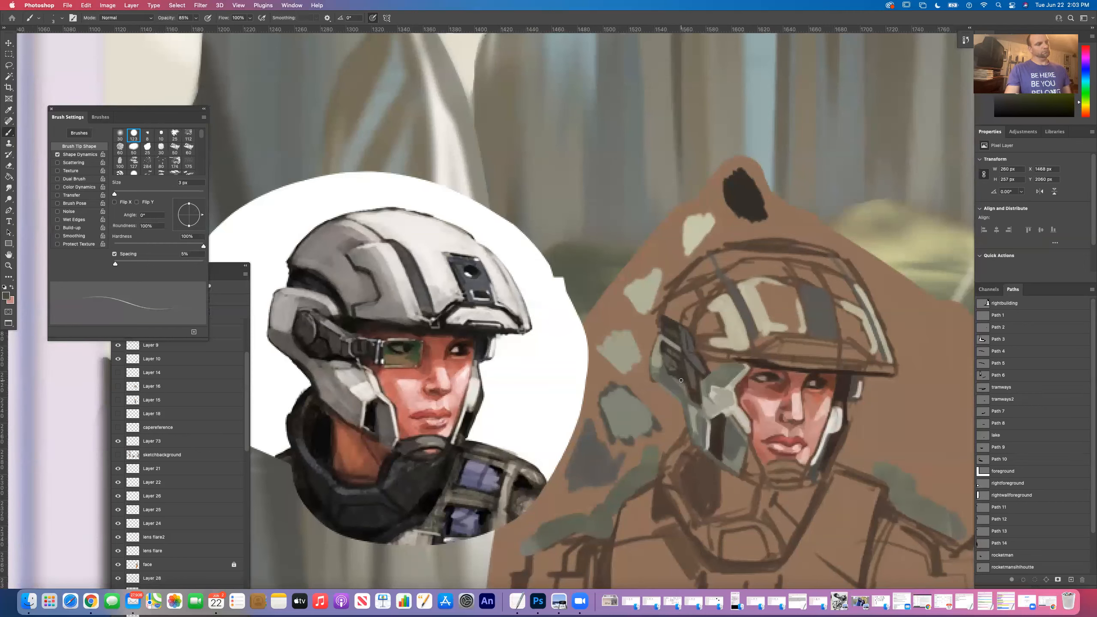
Step: Sample the near-black swatch above the helmet and paint darks on the ear piece
click(5, 295)
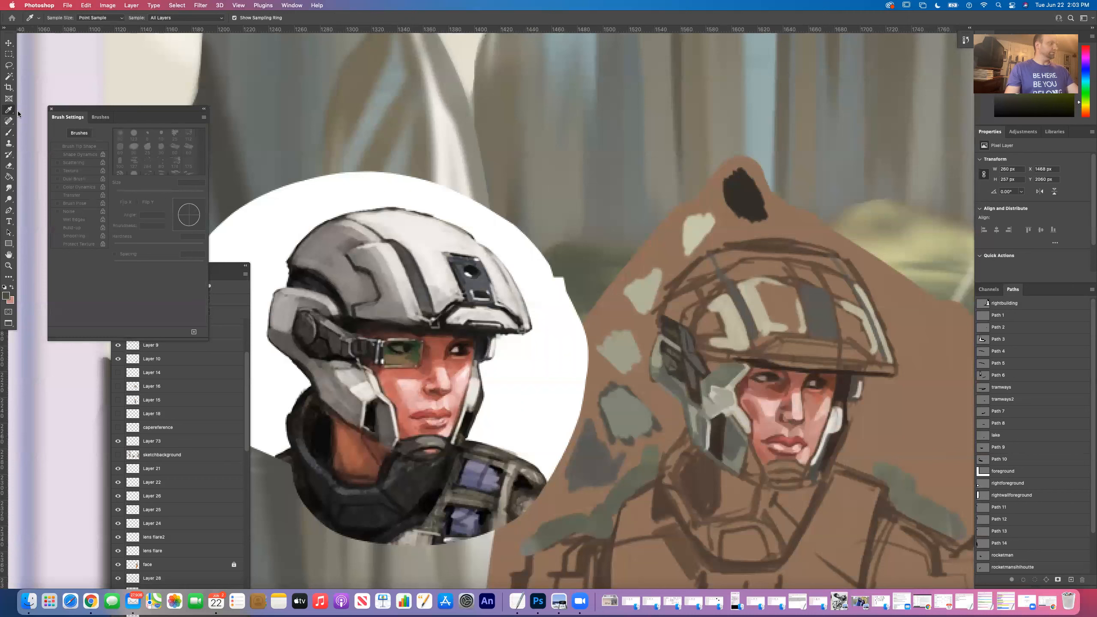
click(743, 190)
key(b)
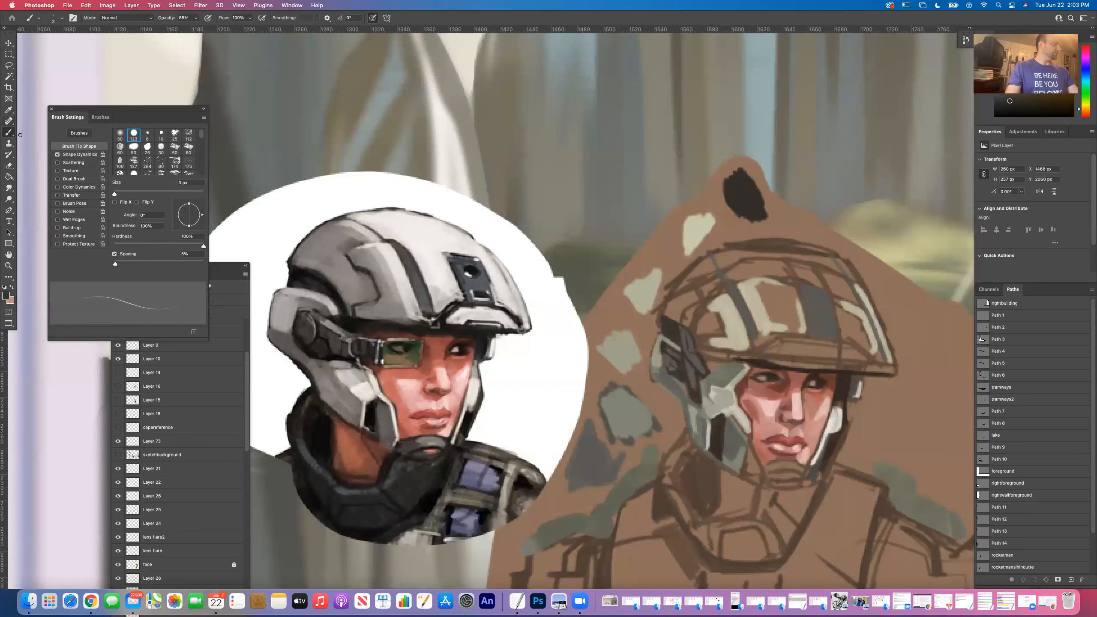
Step: Set the foreground color to the dark olive #47493a and paint midtones on the ear piece
click(7, 297)
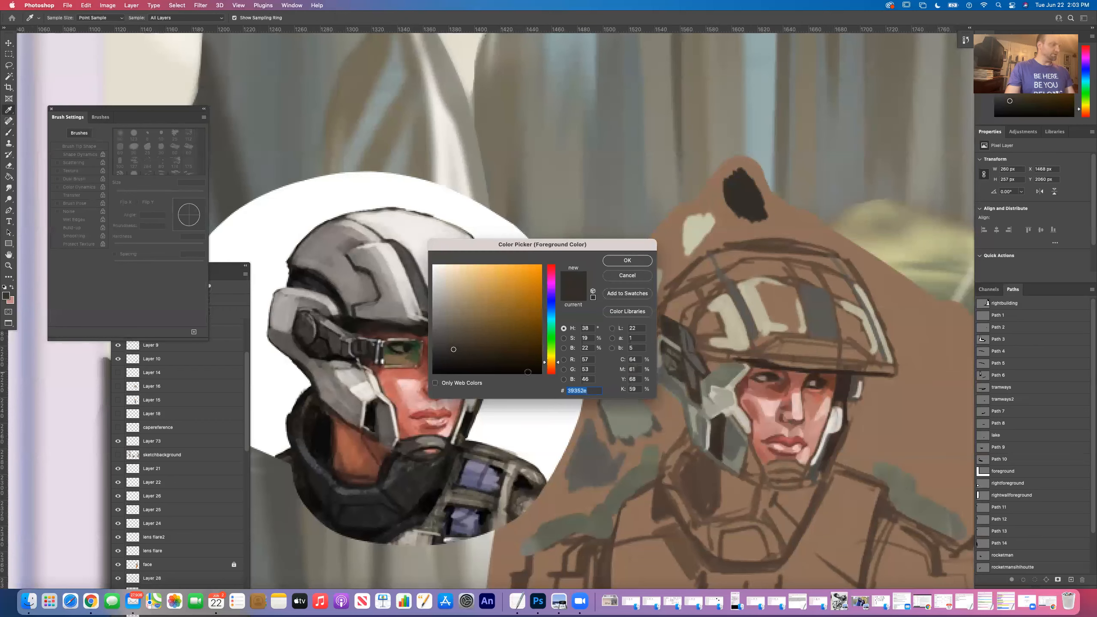
drag(551, 363, 551, 354)
click(455, 343)
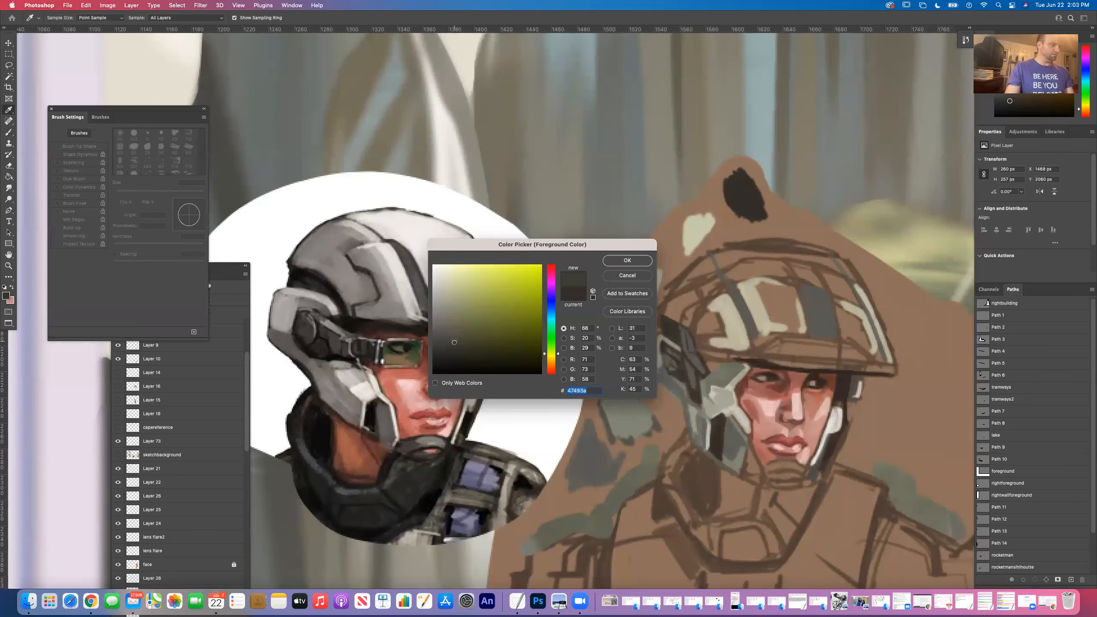
click(627, 260)
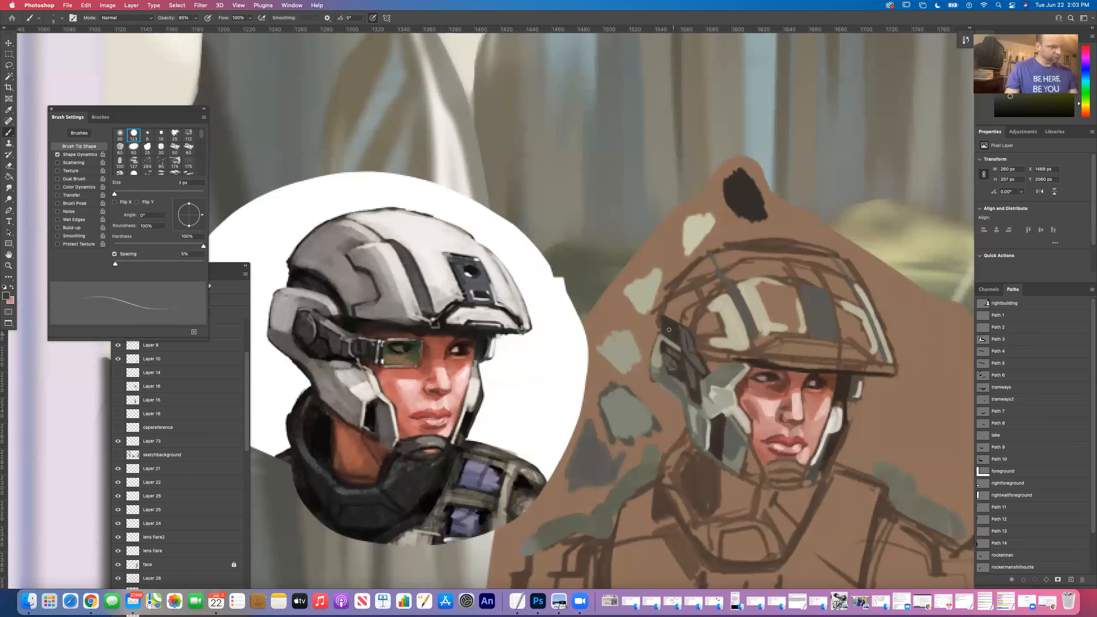
Step: Sample the near-black swatch again and paint dark lines above the ear piece at the helmet's rear
click(9, 110)
click(741, 198)
click(8, 133)
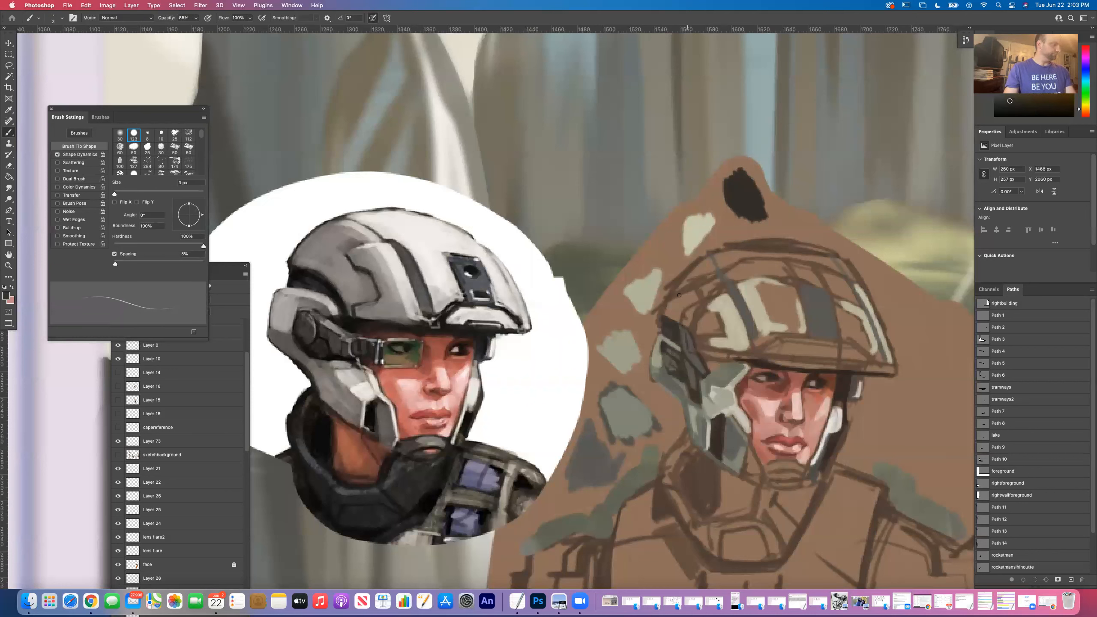
drag(697, 291, 707, 309)
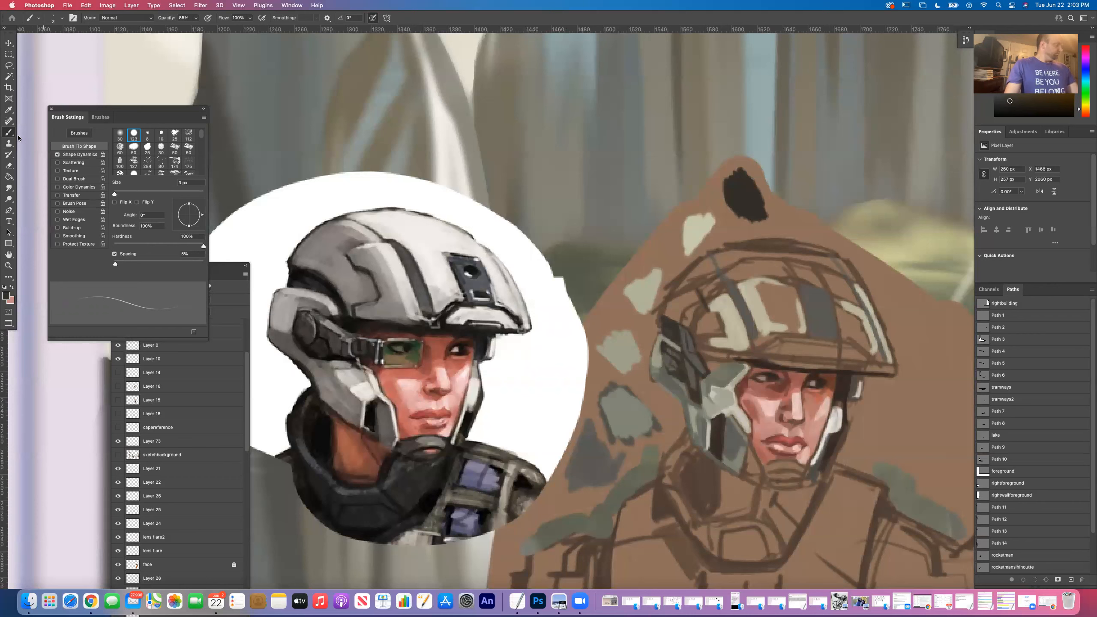
Step: Set the foreground color to the gray-olive #5b5c4b and model the ear piece and the helmet's rear edge
click(8, 111)
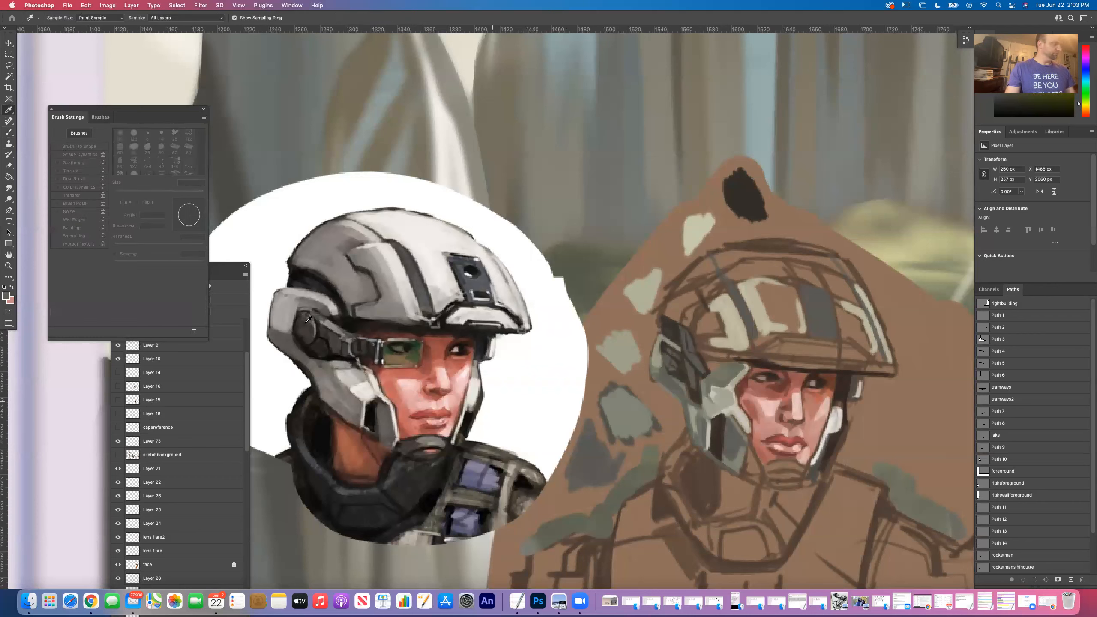
click(5, 296)
click(453, 333)
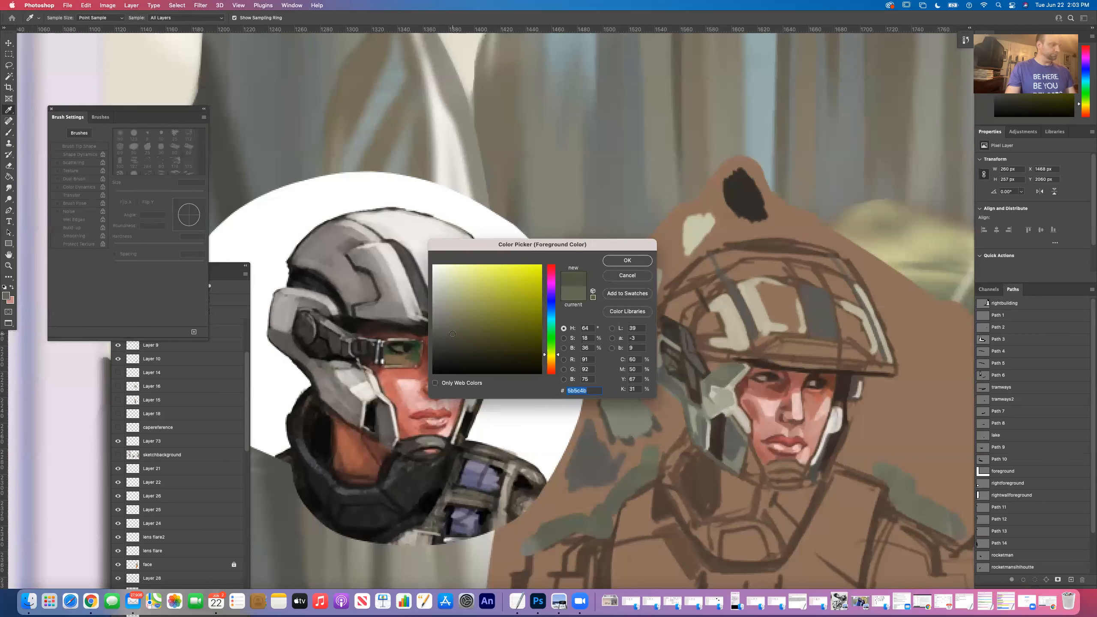
click(627, 261)
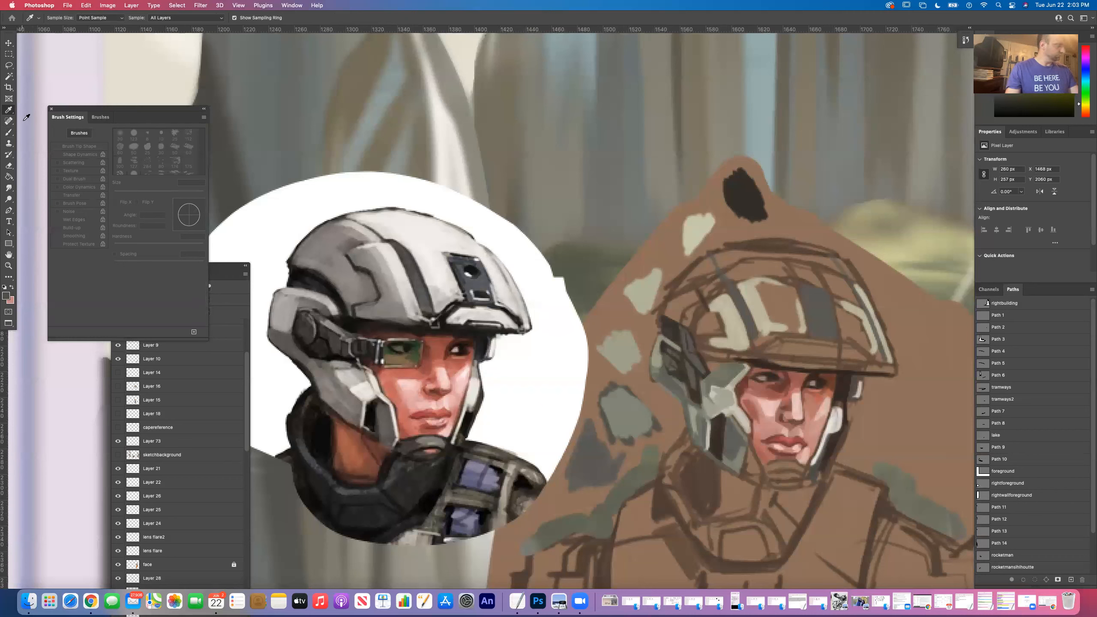
key(b)
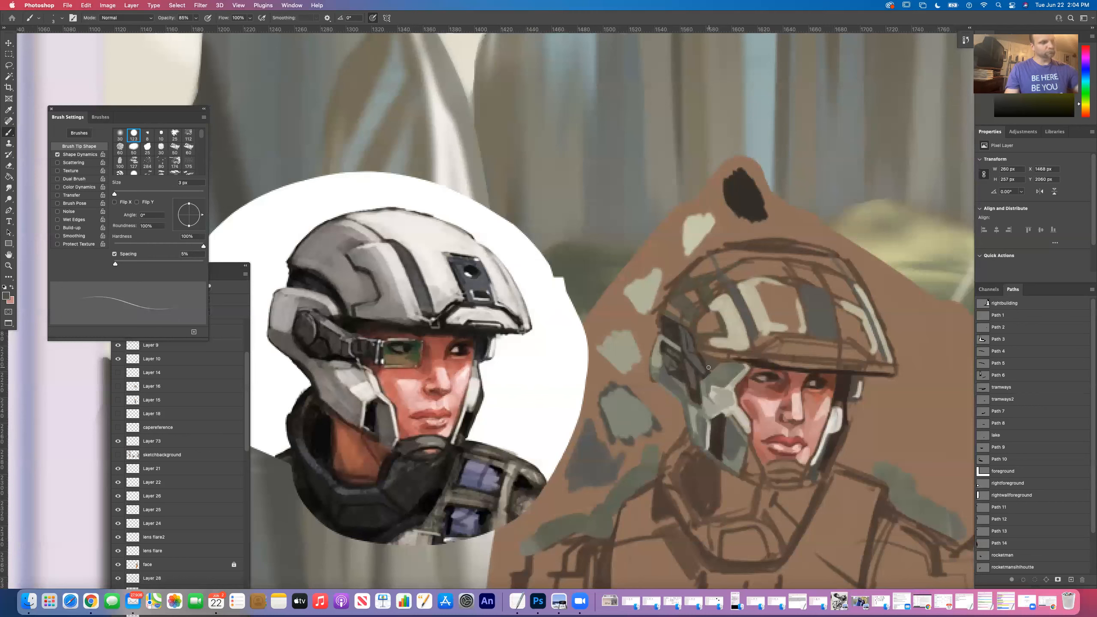
Step: Sample a light gray and paint highlights around the ear piece and the helmet's rear block, using 1 px and 3 px brush sizes
click(8, 110)
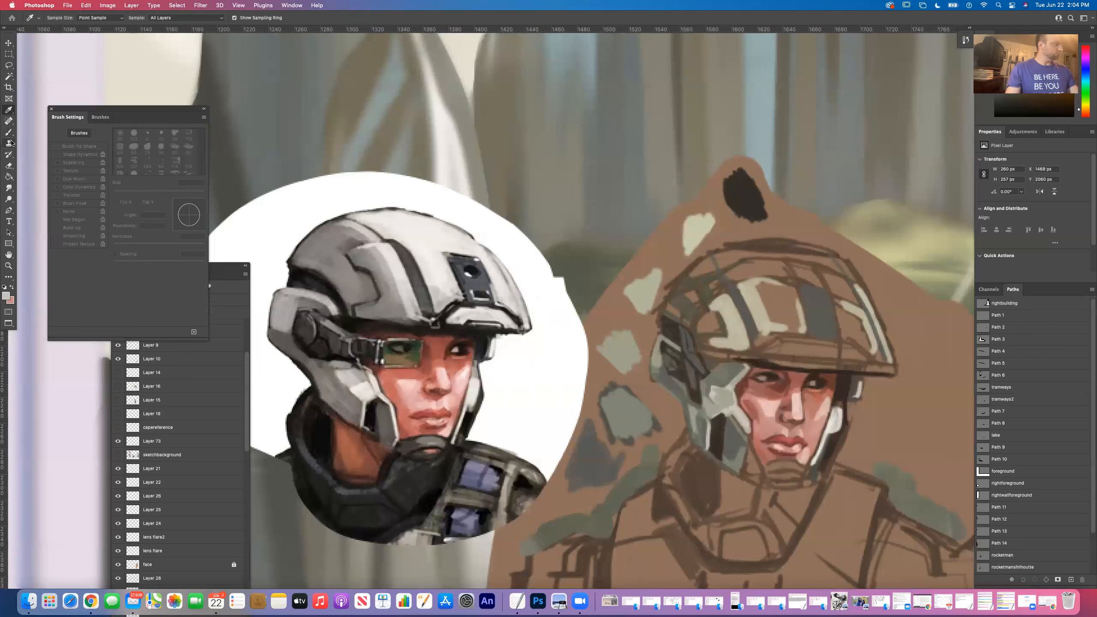
key(b)
key(bracketleft)
key(bracketleft)
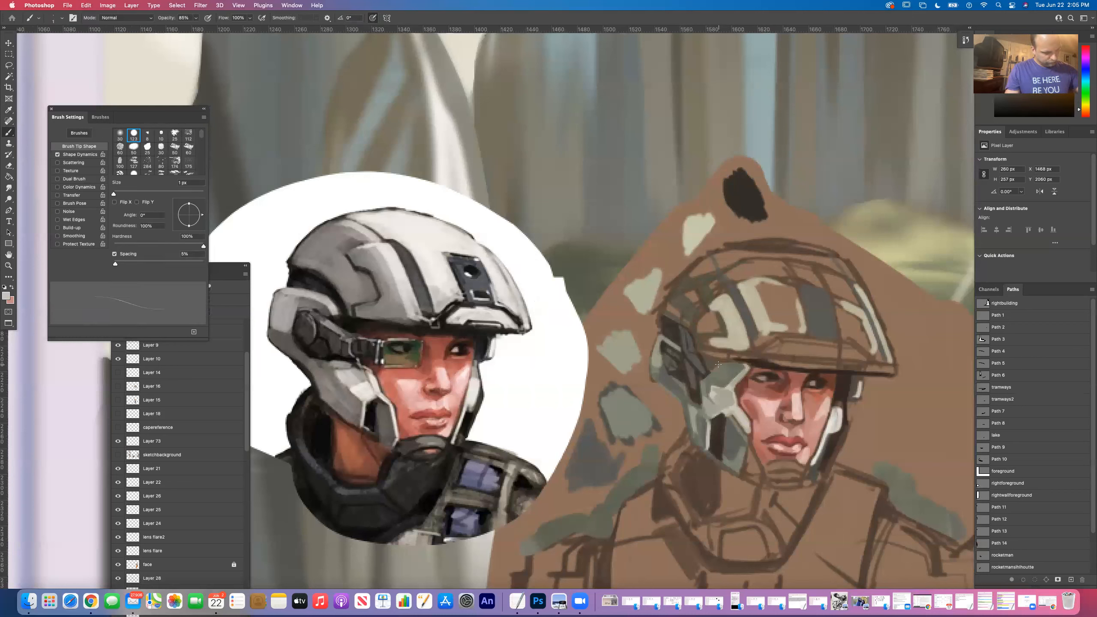
key(bracketright)
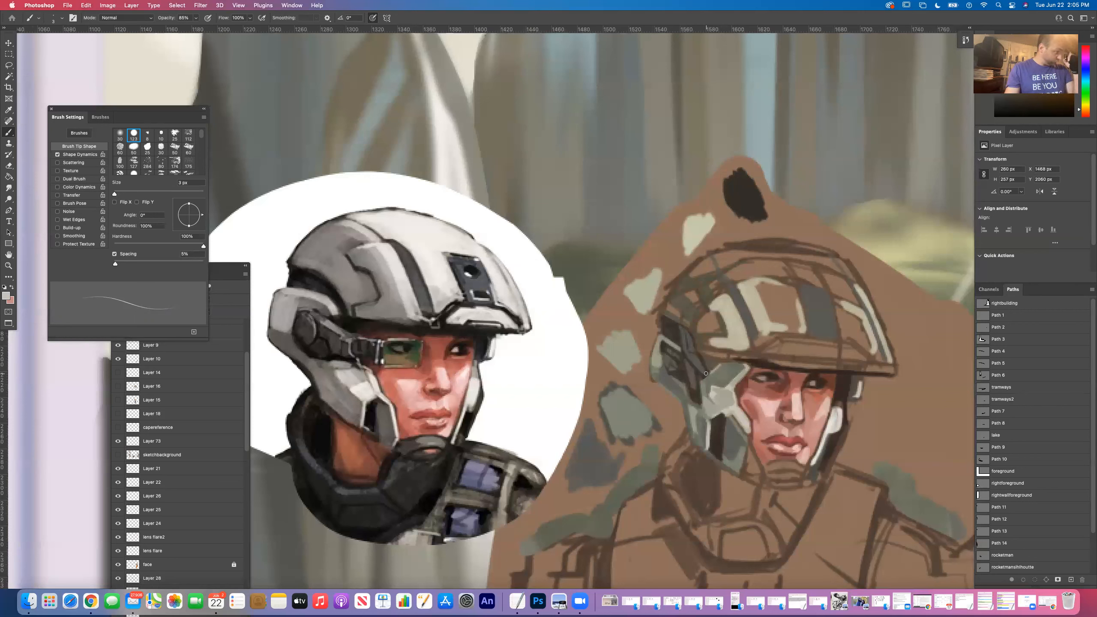
mouse_move(705, 306)
mouse_down()
mouse_move(694, 284)
mouse_move(668, 301)
mouse_up()
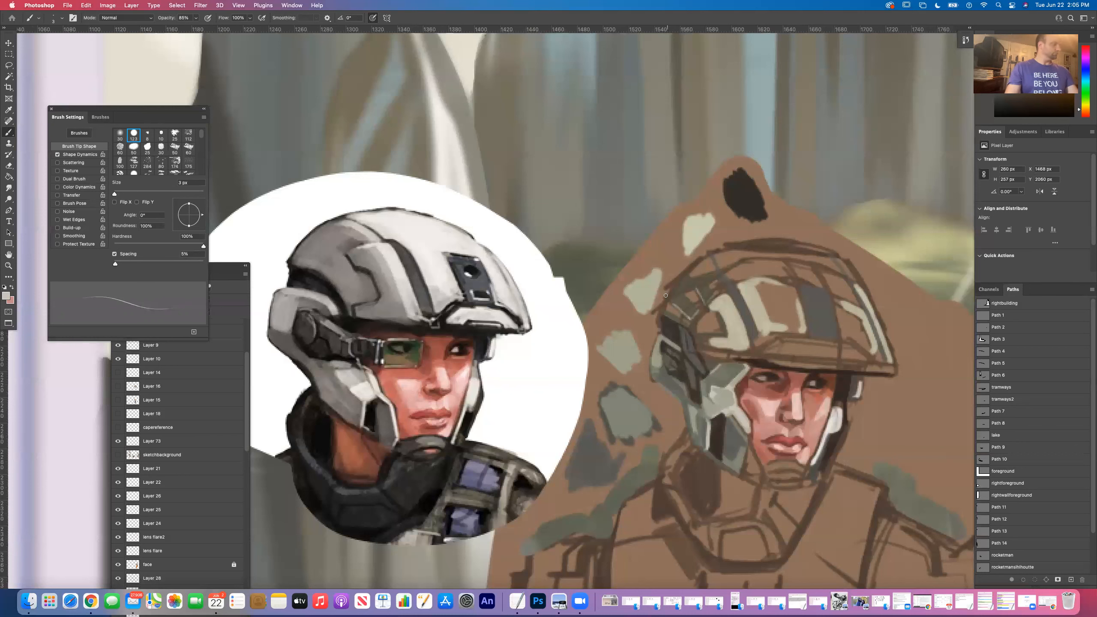
drag(701, 285, 721, 275)
Step: Sample the near-black swatch and paint the dark seam running down the side of the helmet shell
key(i)
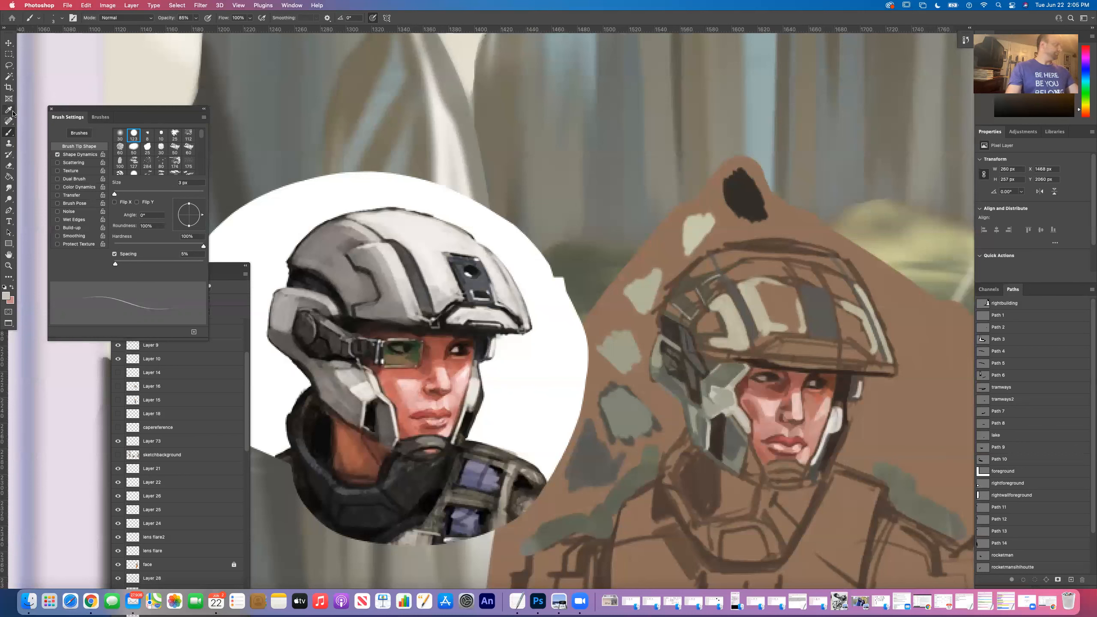
click(752, 202)
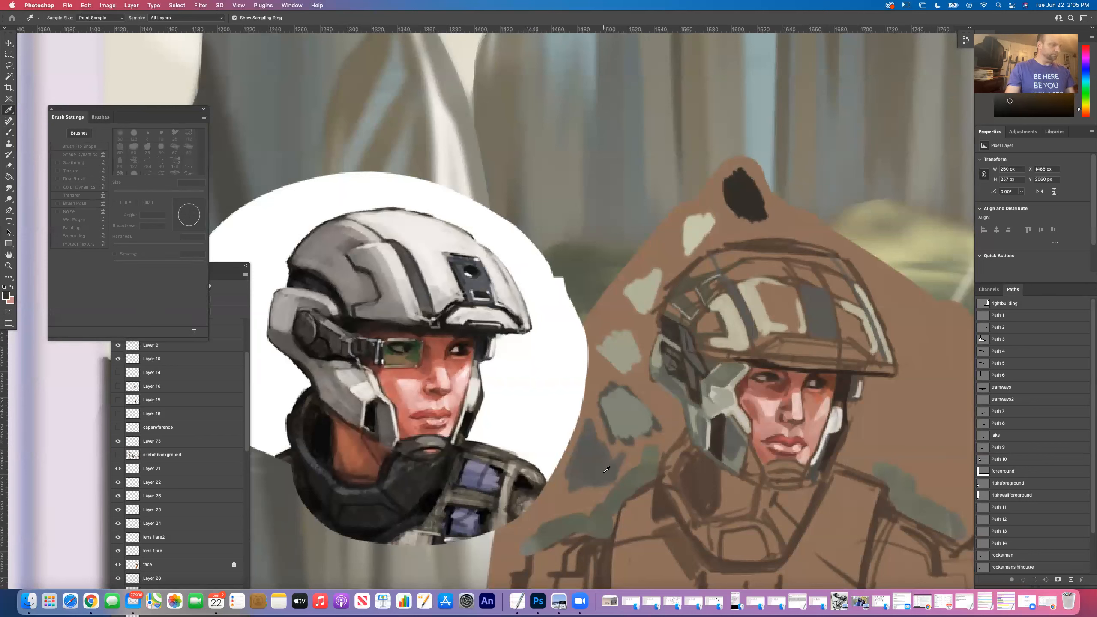
key(b)
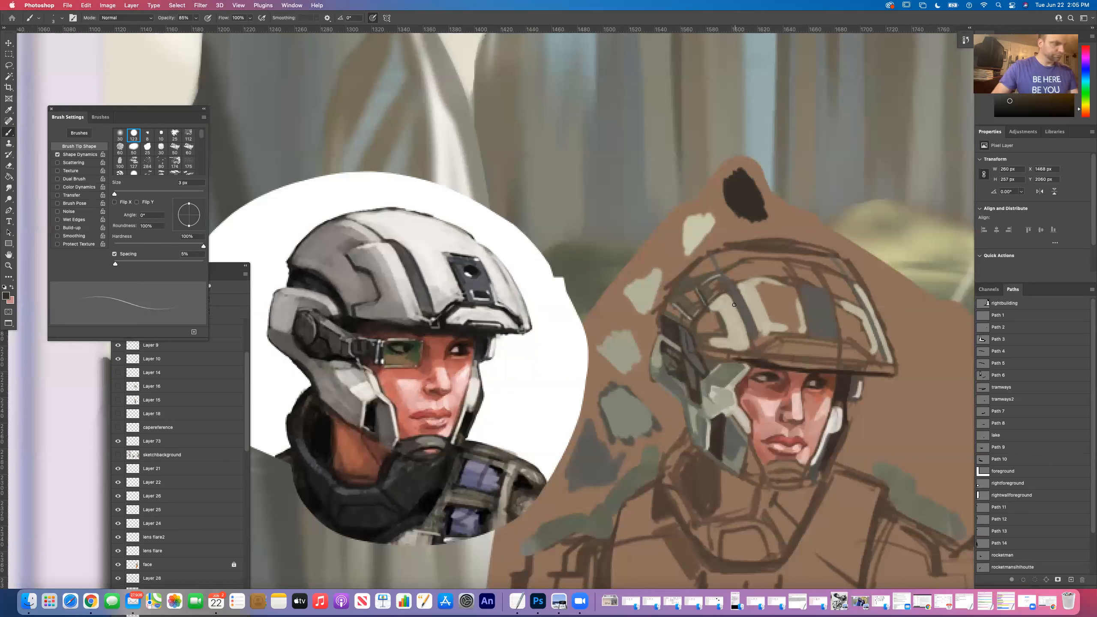
drag(733, 301, 749, 333)
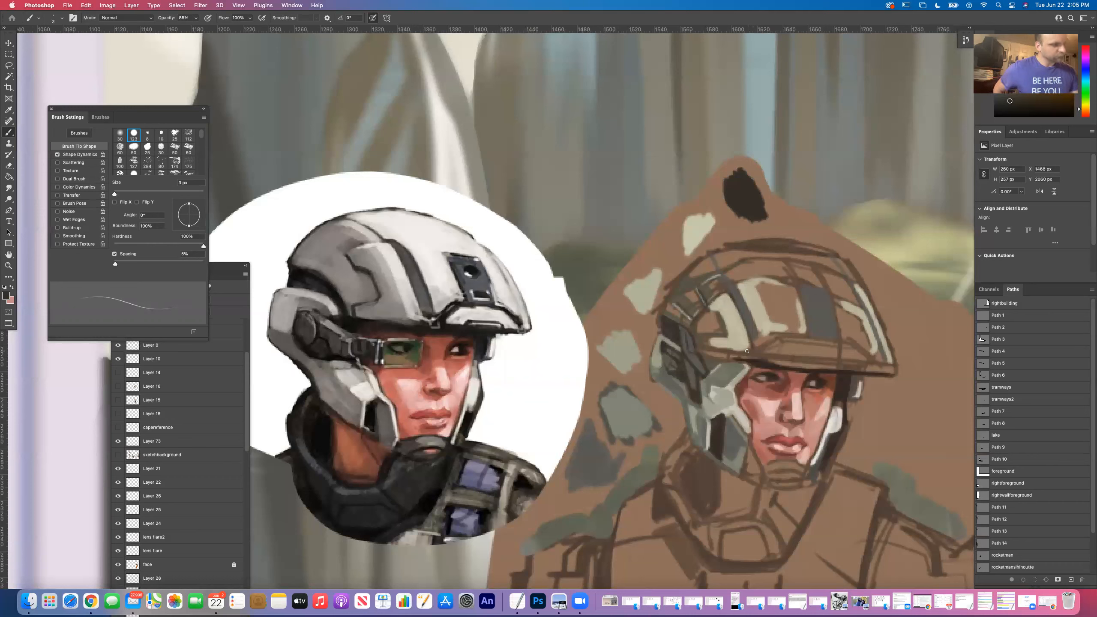
drag(735, 285, 758, 332)
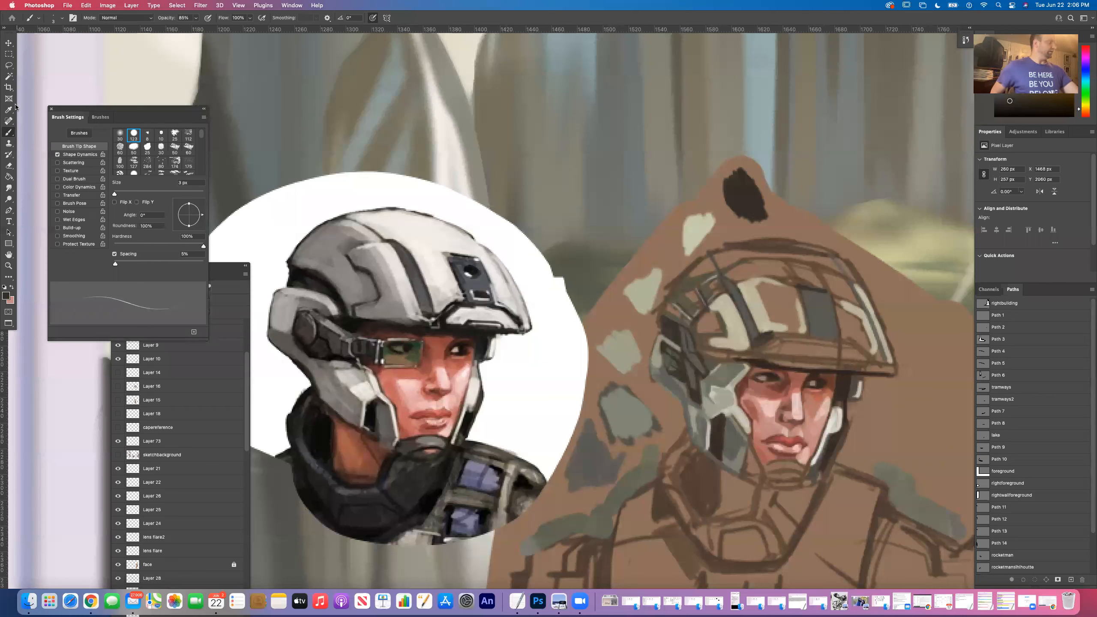
Step: Sample the light gray-green swatch beside the helmet and fill in the shell panel between the two dark bands
key(i)
click(620, 351)
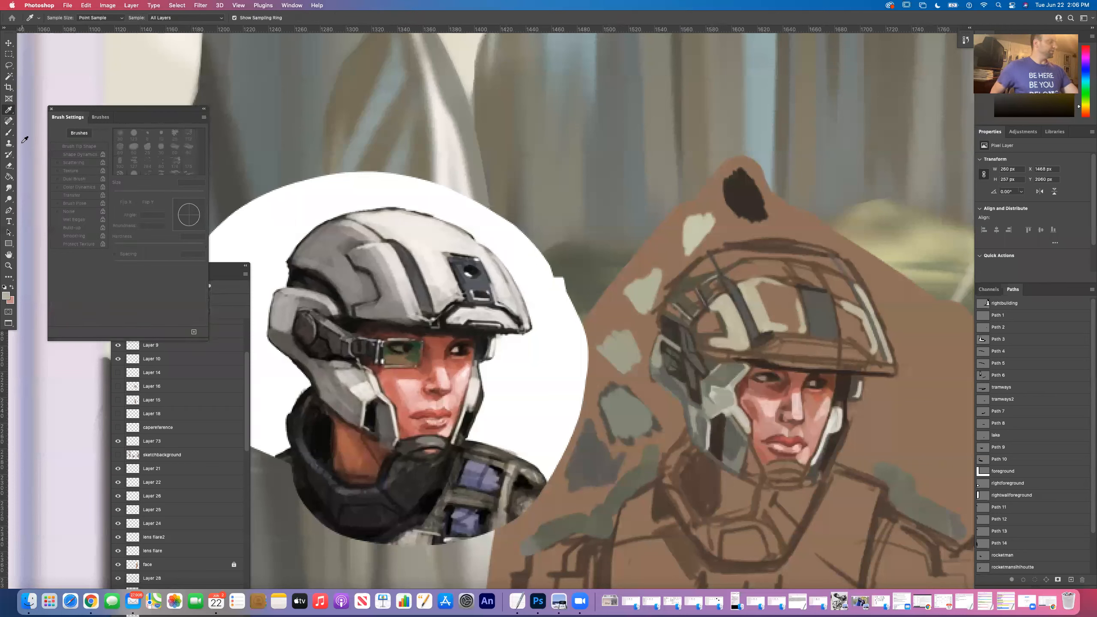
click(9, 133)
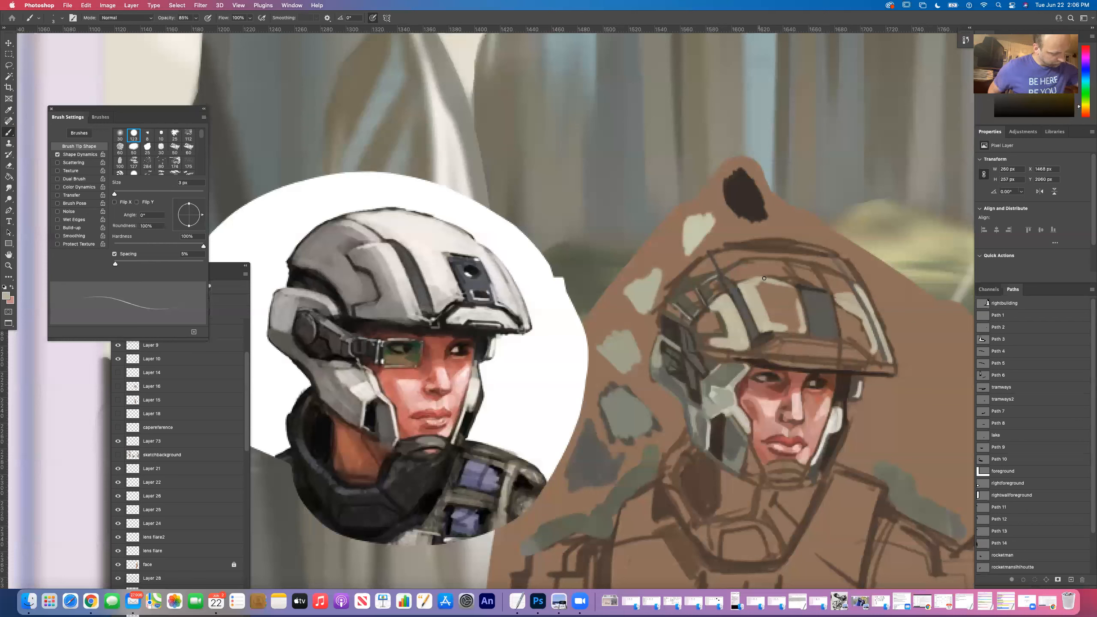
mouse_move(746, 279)
mouse_down()
mouse_move(737, 284)
mouse_move(768, 312)
mouse_move(794, 294)
mouse_move(769, 312)
mouse_move(777, 303)
mouse_up()
mouse_move(772, 306)
mouse_down()
mouse_move(793, 284)
mouse_move(780, 286)
mouse_move(802, 315)
mouse_move(794, 289)
mouse_move(754, 296)
mouse_move(763, 287)
mouse_move(768, 297)
mouse_move(754, 280)
mouse_move(776, 306)
mouse_move(756, 288)
mouse_move(779, 299)
mouse_move(757, 286)
mouse_move(790, 292)
mouse_up()
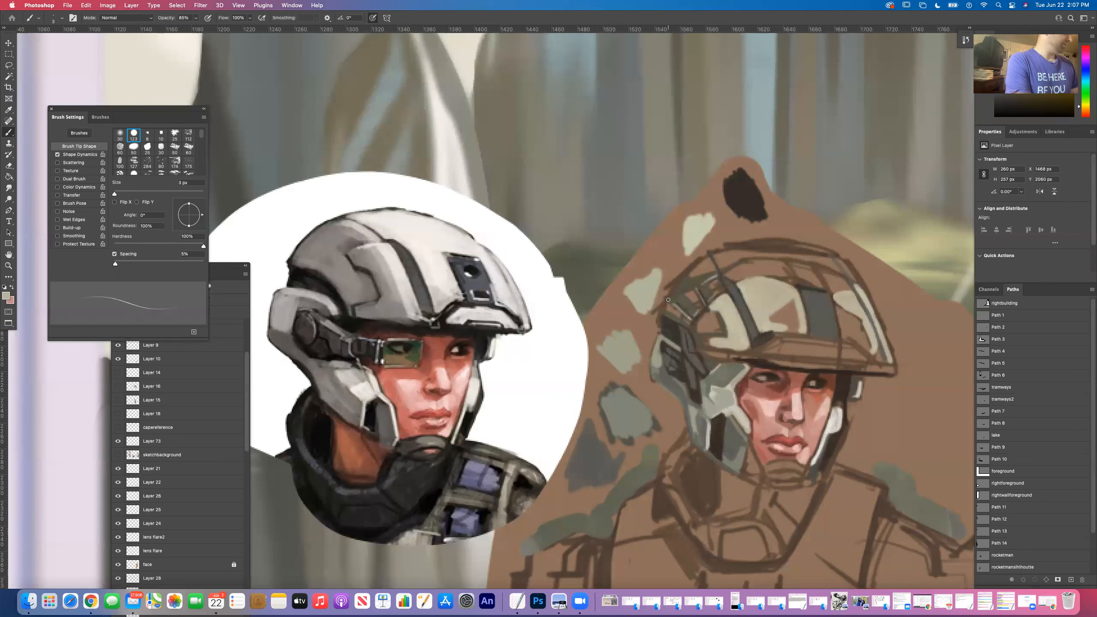
Step: Sample a gray and a darker tone from the painting and touch up the helmet shell's panels
key(i)
click(884, 349)
key(b)
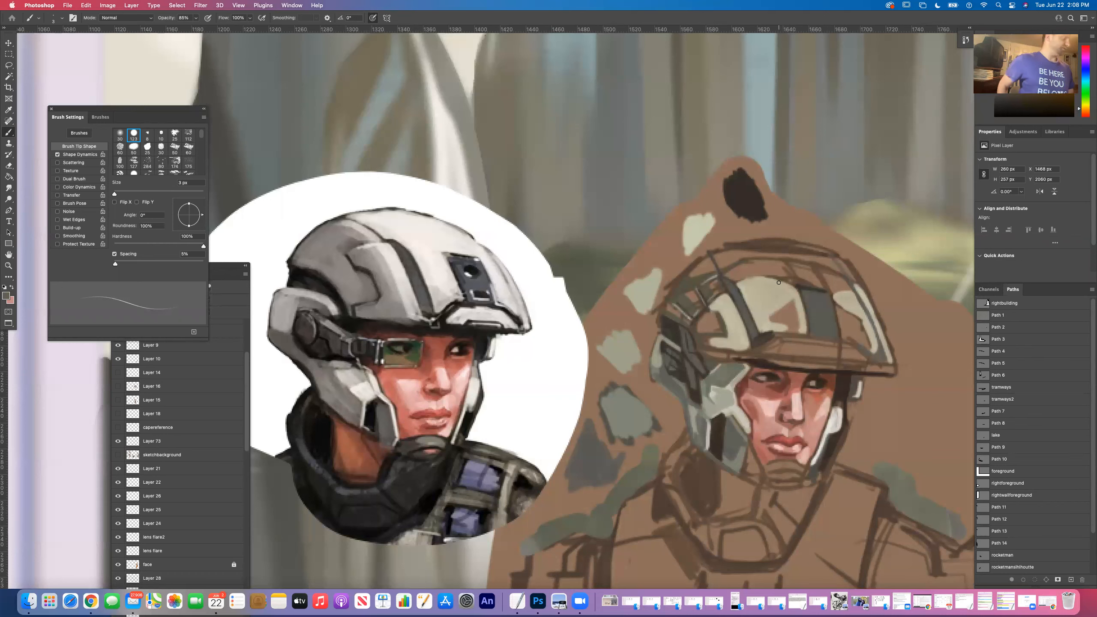
key(i)
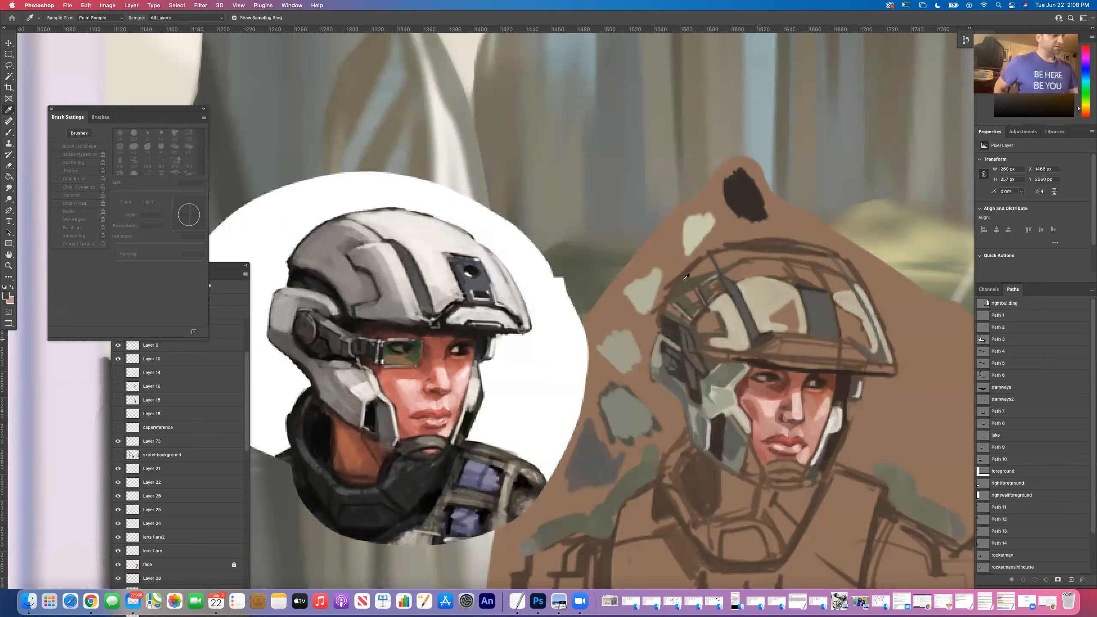
key(b)
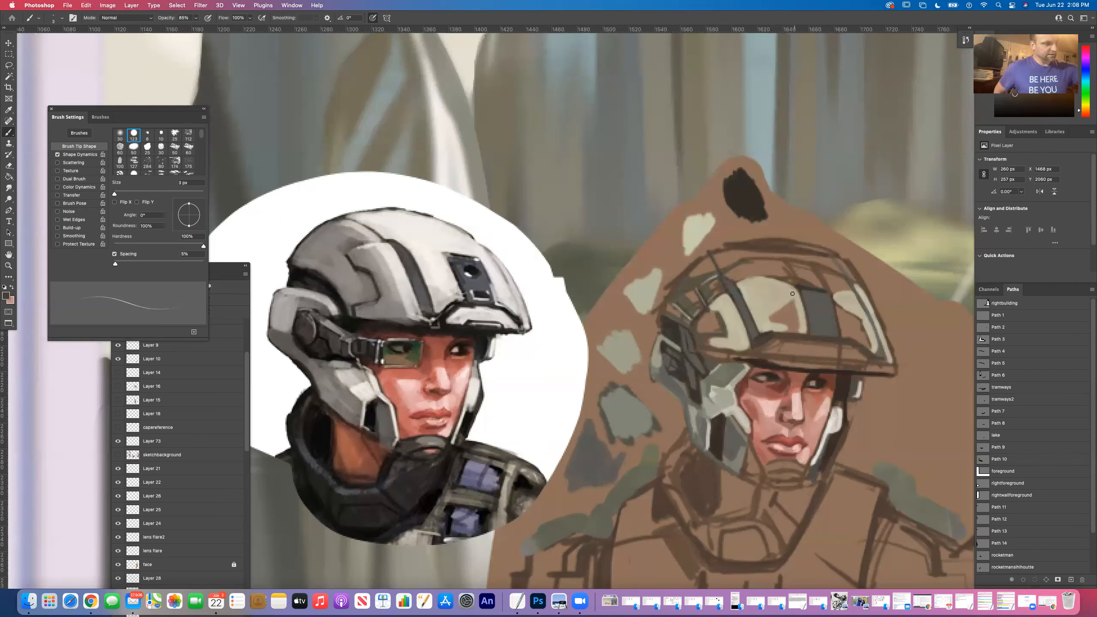
Step: Outline the patch on the middle shell panel in dark, sample a light beige, and fill in the helmet's front panel
drag(794, 293, 776, 301)
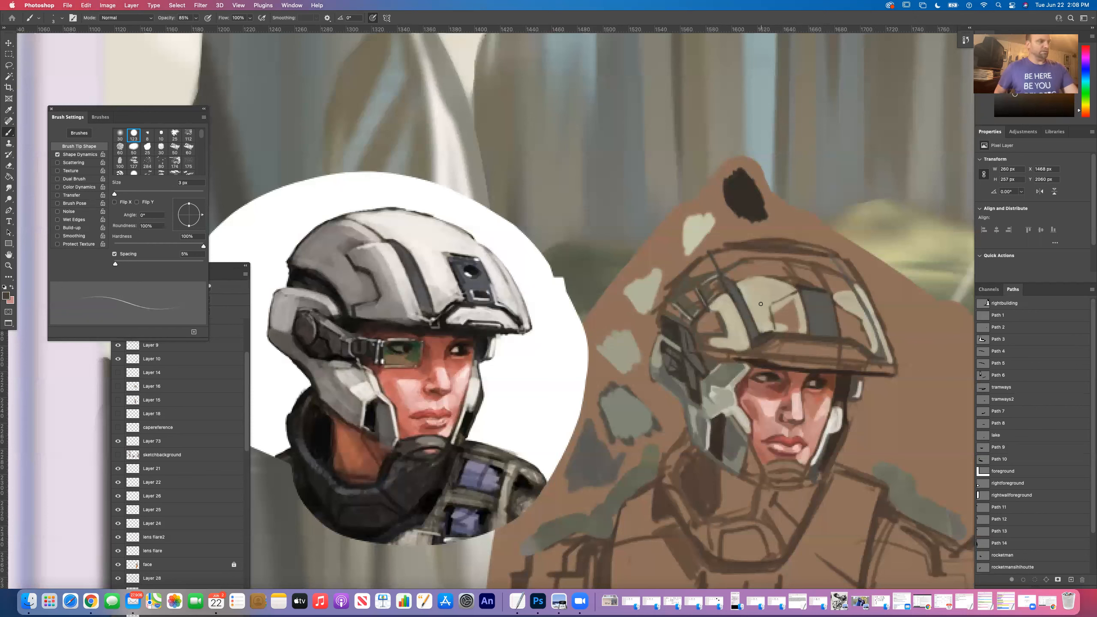
key(i)
click(854, 306)
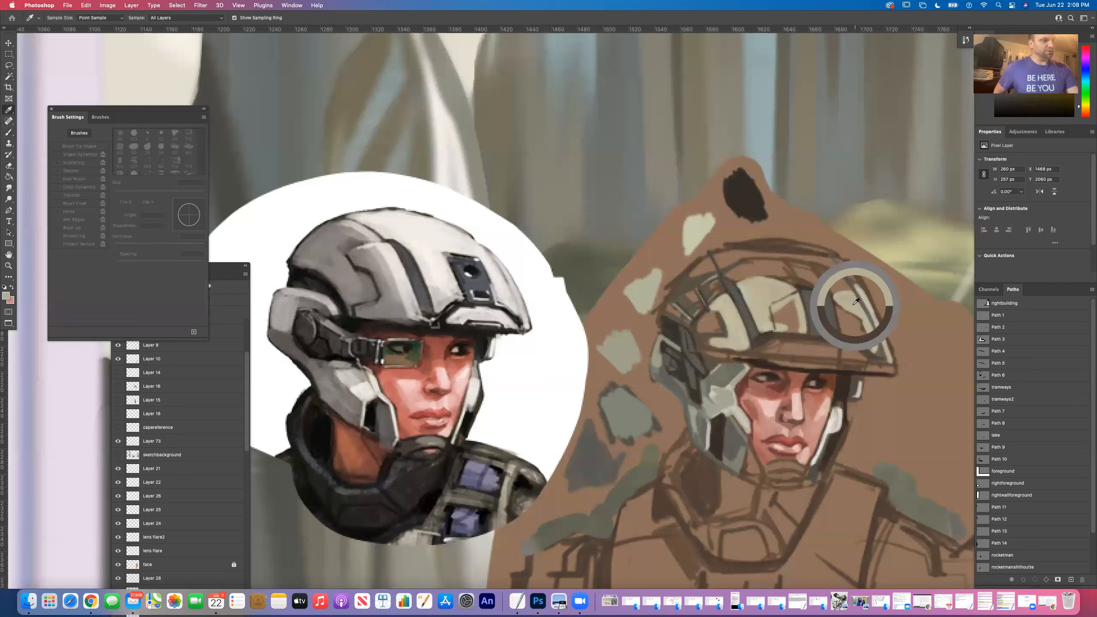
key(b)
mouse_move(856, 327)
mouse_down()
mouse_move(837, 302)
mouse_move(869, 344)
mouse_up()
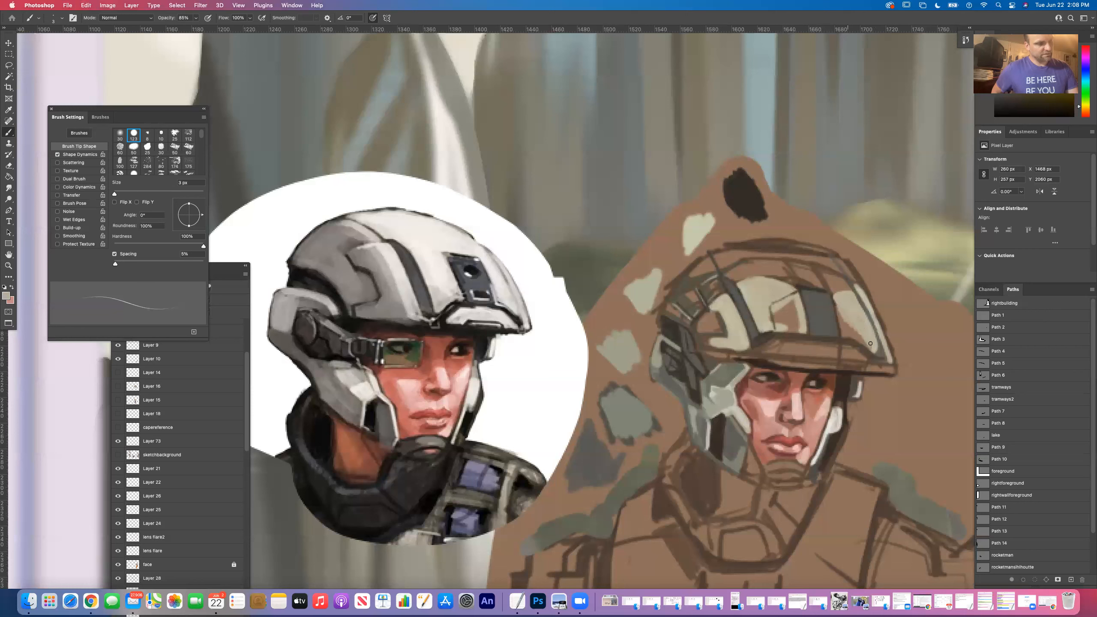
mouse_move(843, 304)
mouse_down()
mouse_move(840, 319)
mouse_move(834, 302)
mouse_move(865, 343)
mouse_up()
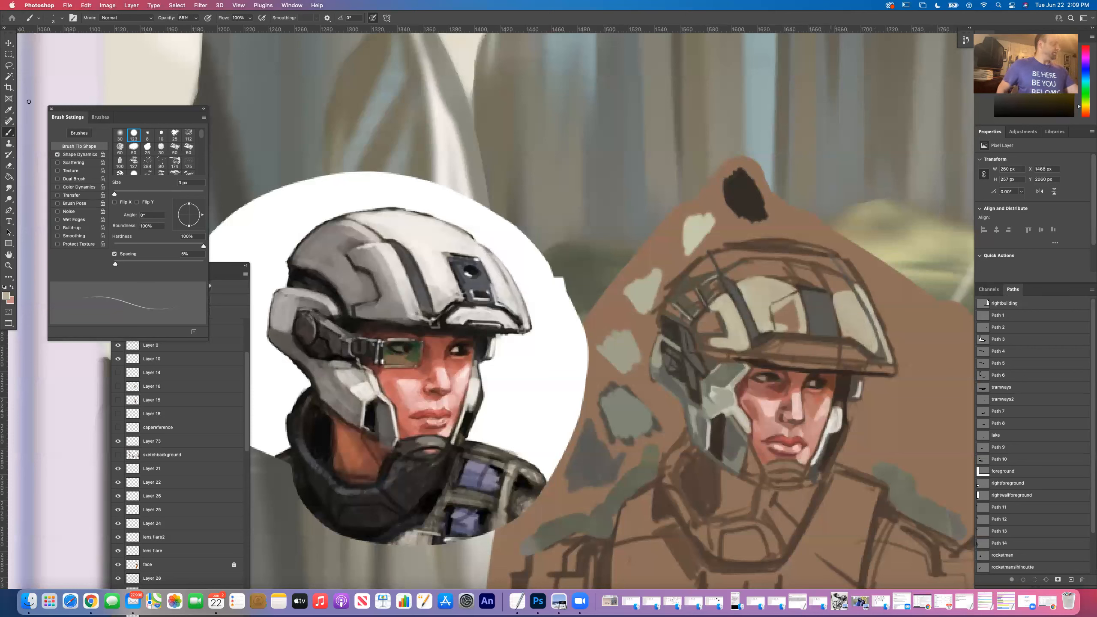
Step: Sample the dark tone at the edge of the central band and define the front panel's edges with thin lines
click(10, 112)
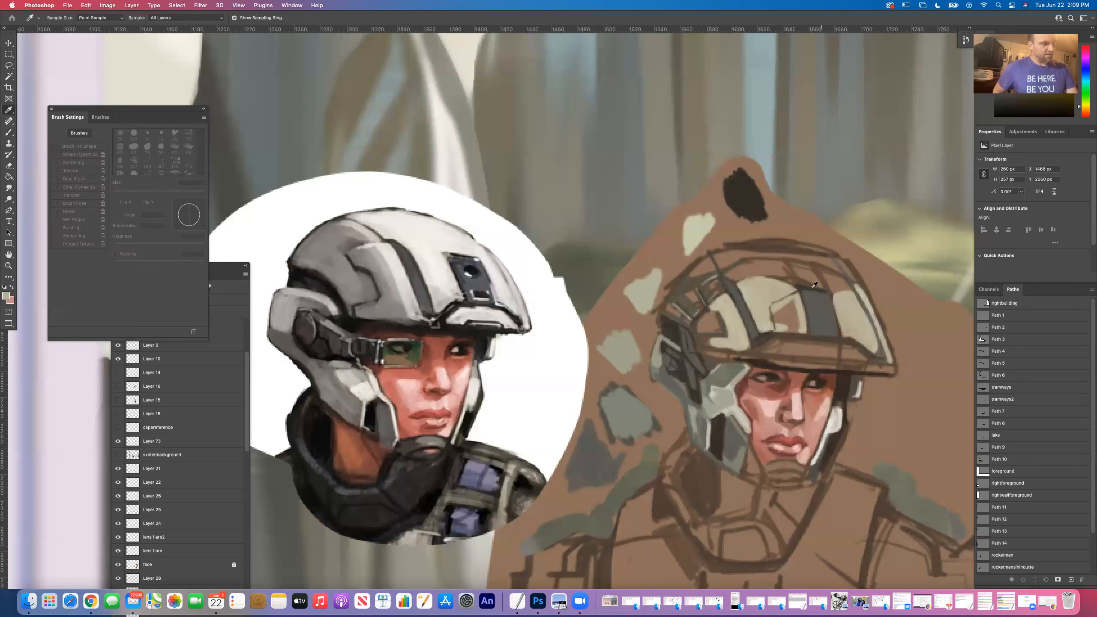
click(809, 286)
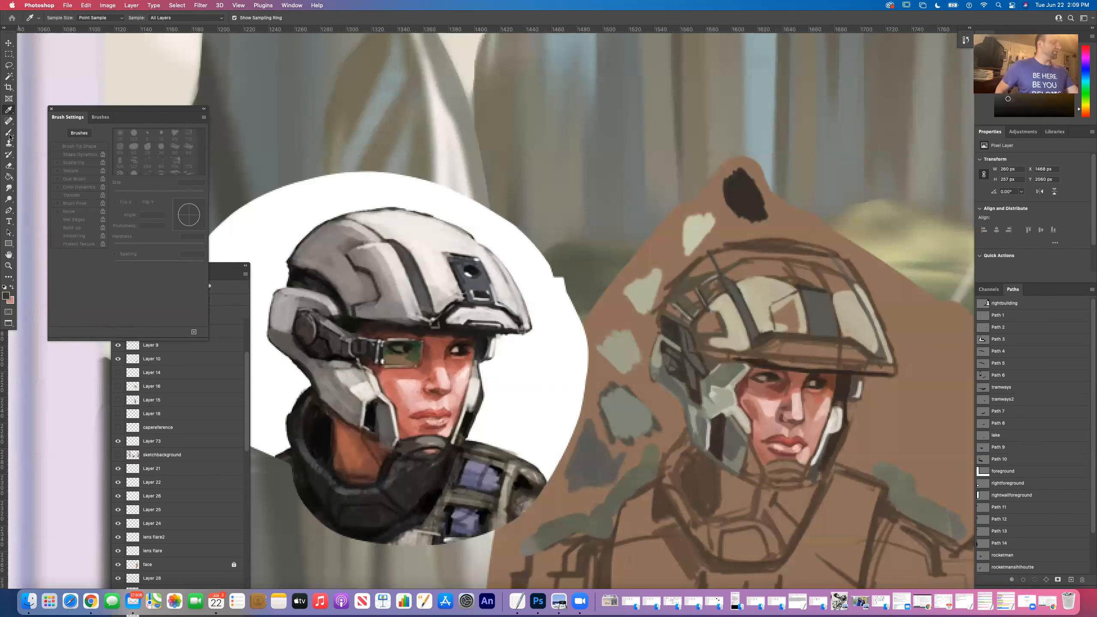
click(9, 134)
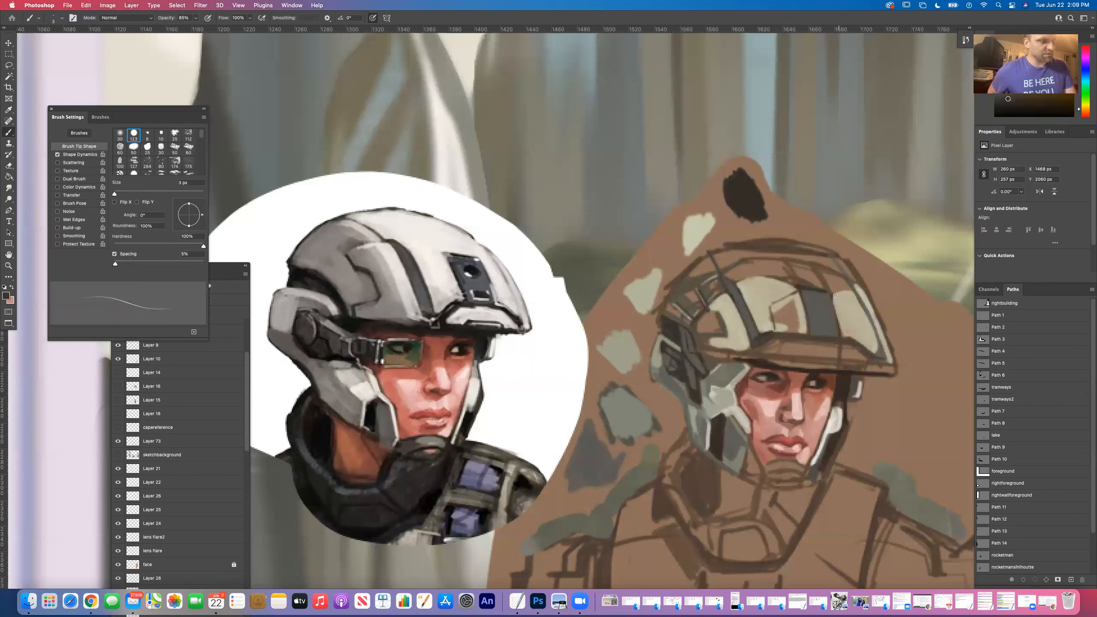
drag(835, 295, 855, 311)
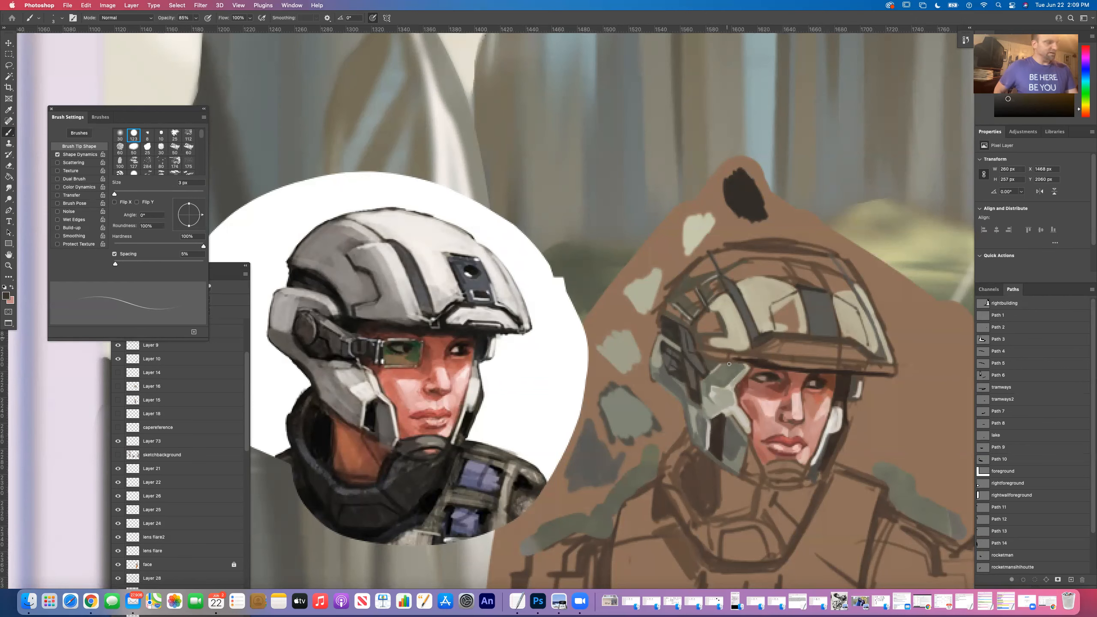
Step: Sample a light beige and fill the brown patch remaining in the shell panel beside the central dark band
click(8, 110)
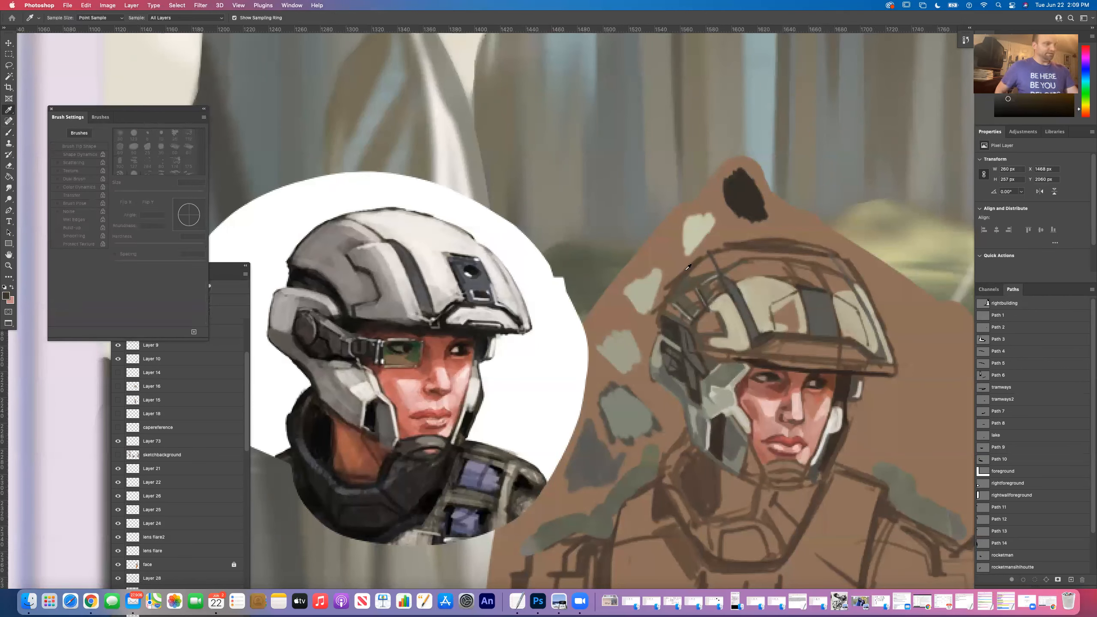
click(9, 132)
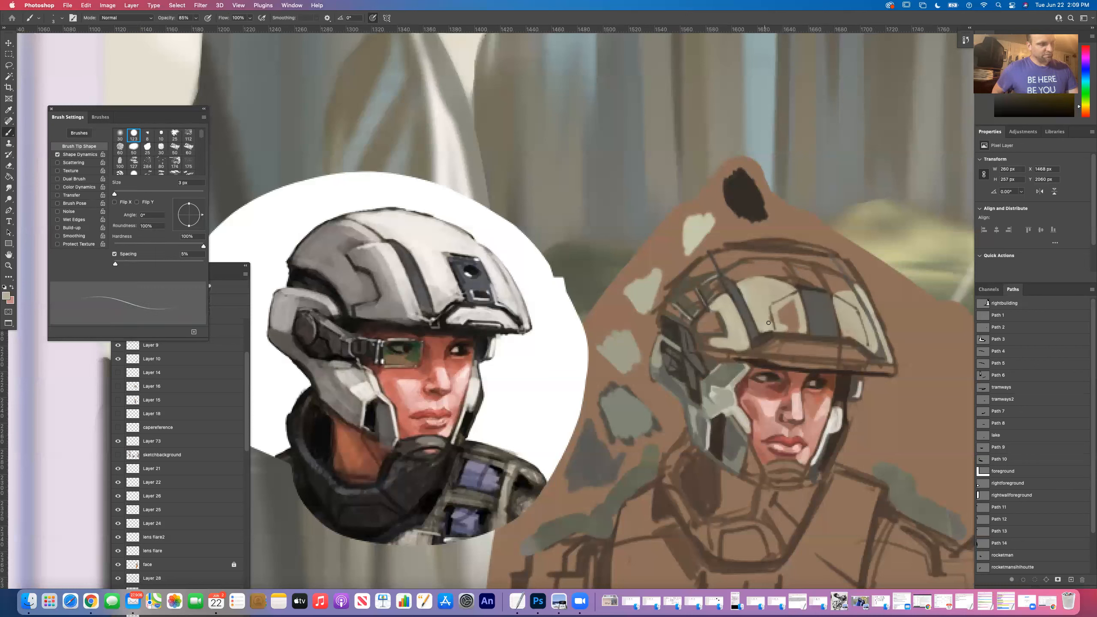
drag(781, 312, 796, 316)
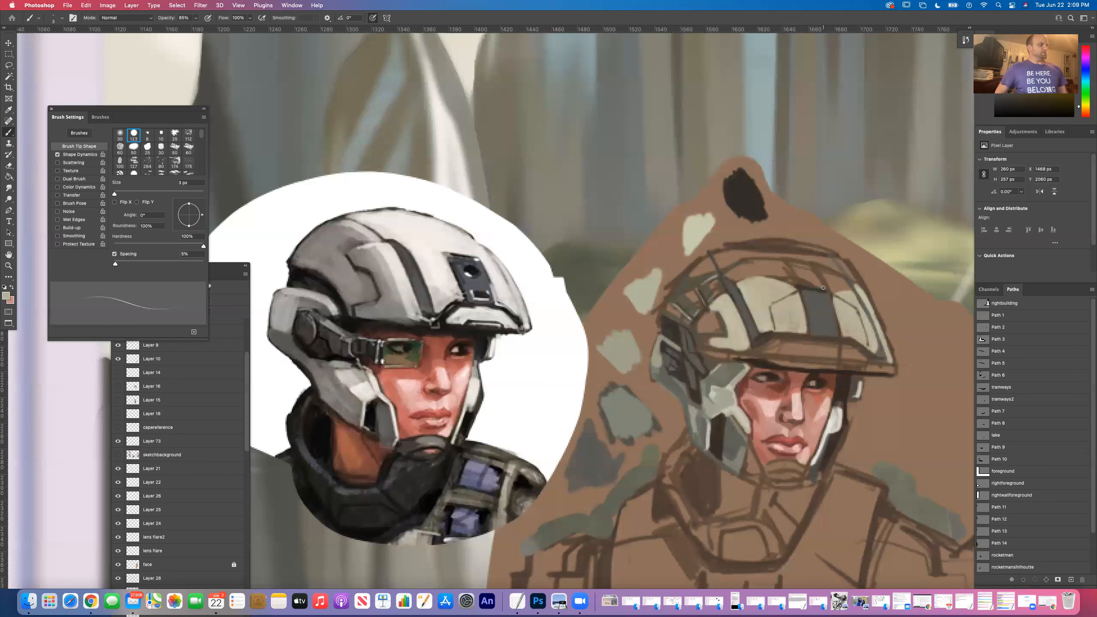
Step: Fill the strip along the helmet's front brim with the light beige
drag(792, 347, 843, 351)
drag(786, 346, 840, 348)
drag(802, 347, 836, 344)
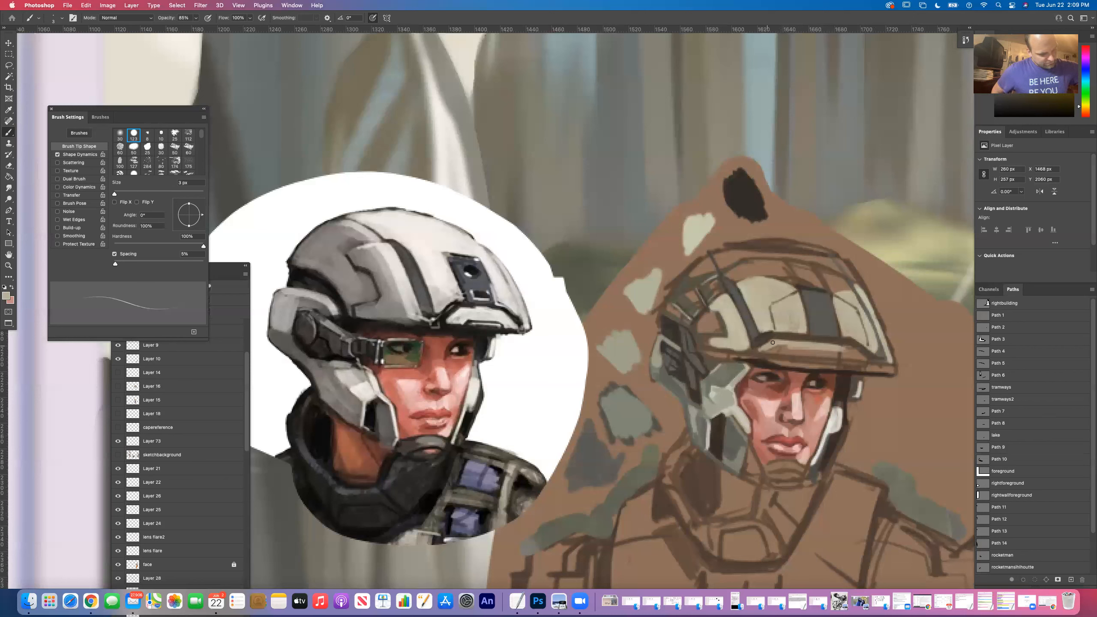
mouse_move(797, 346)
mouse_down()
mouse_move(766, 348)
mouse_move(865, 358)
mouse_move(806, 349)
mouse_up()
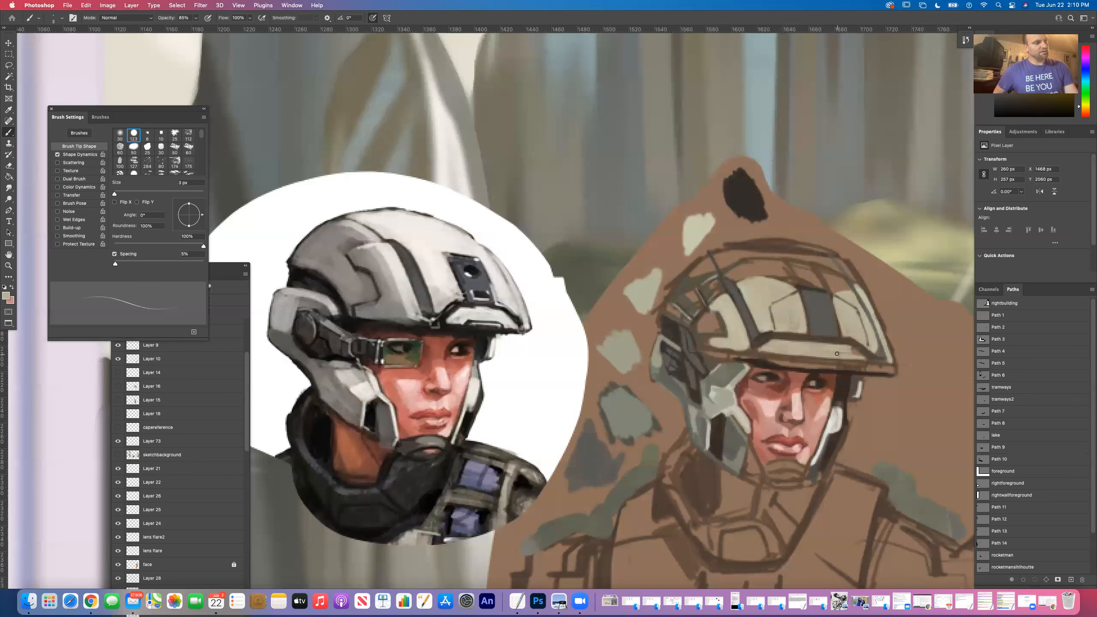
drag(848, 355, 861, 356)
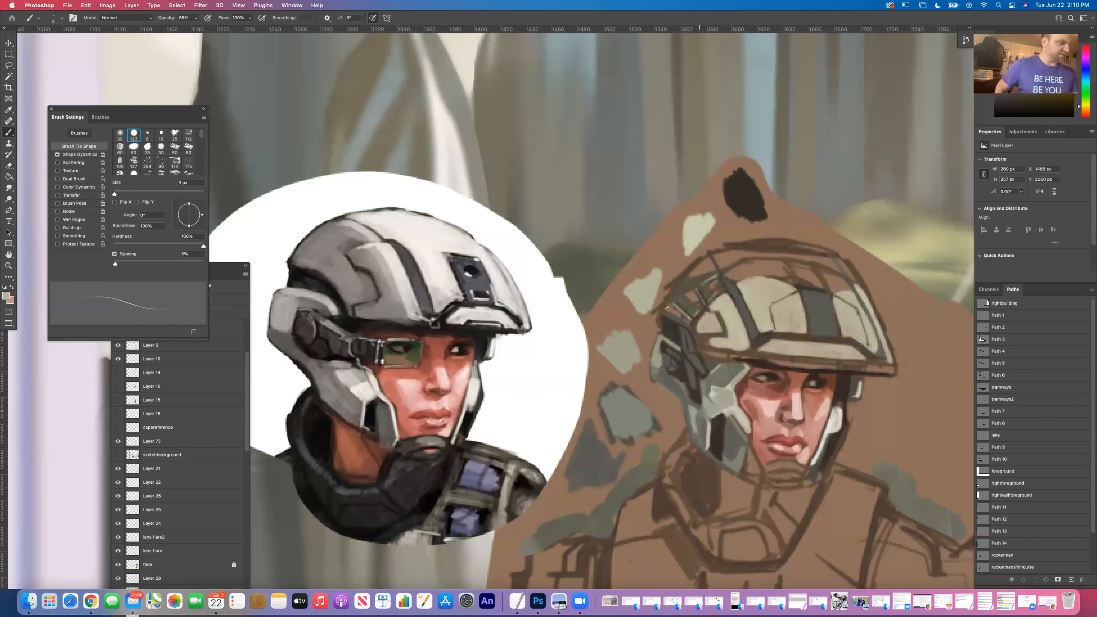
Step: Touch up the helmet's rear block, choose a darker foreground tone, and paint the rear shell segments above it
drag(670, 308, 686, 321)
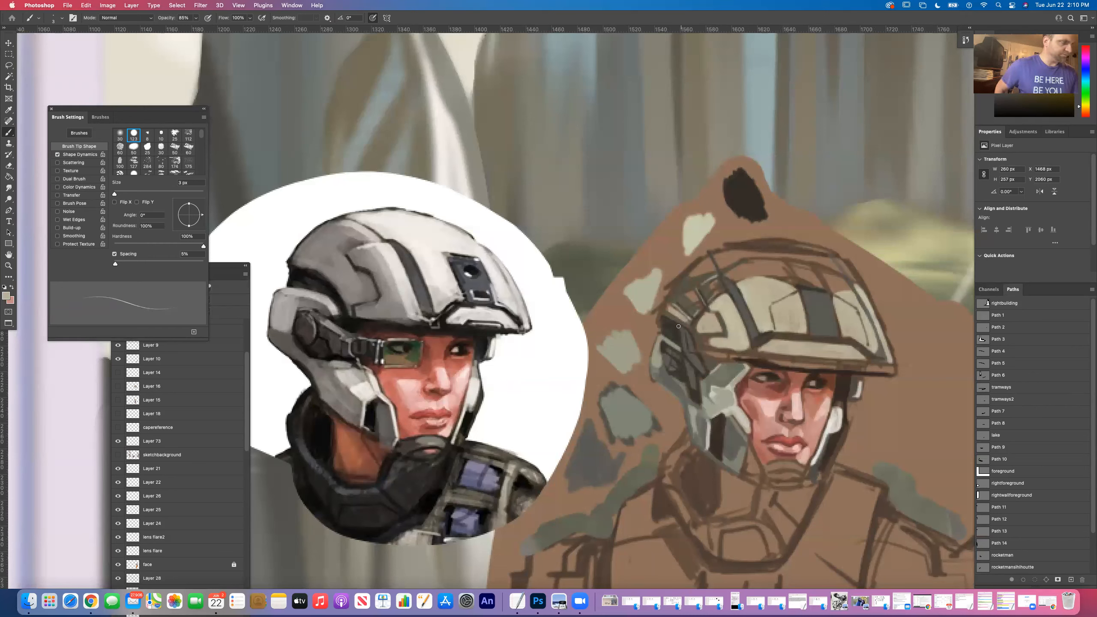
click(6, 295)
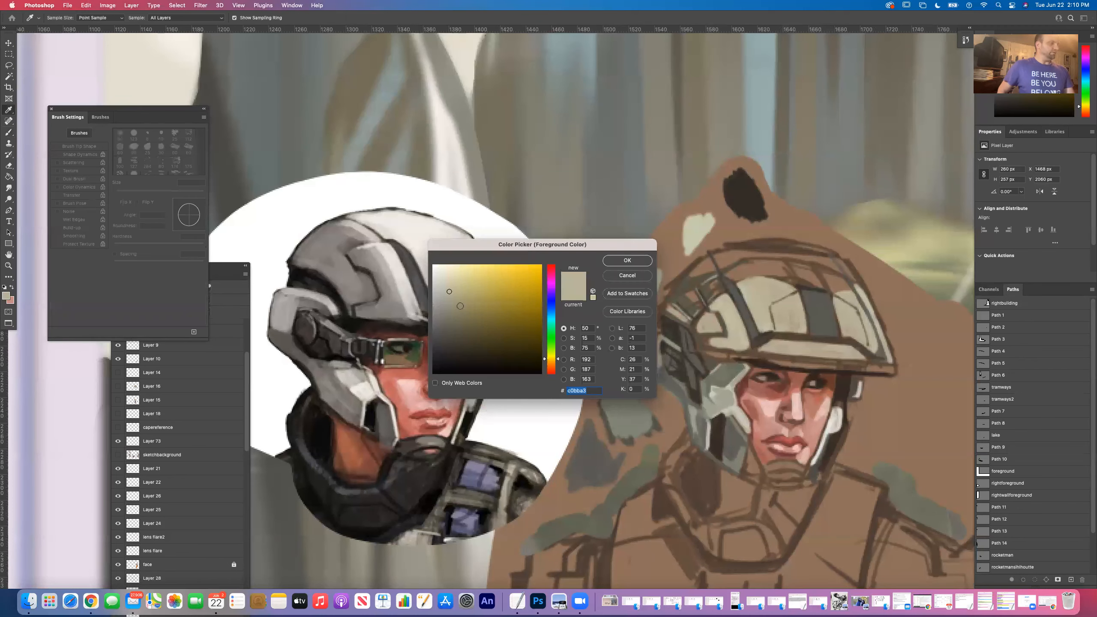
click(678, 321)
key(Return)
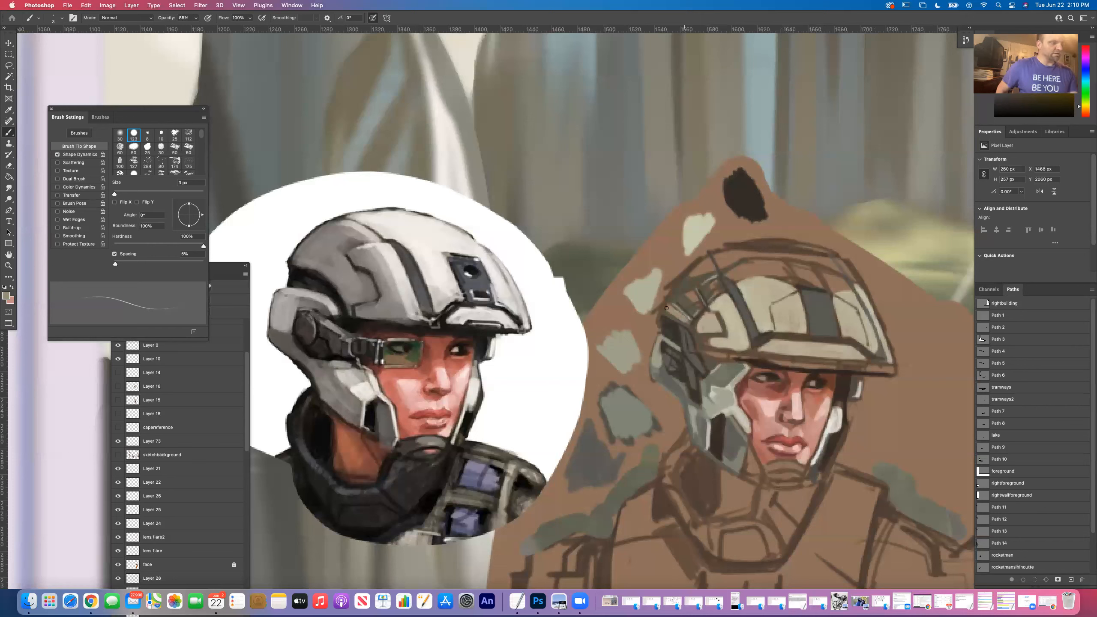
drag(686, 296, 699, 307)
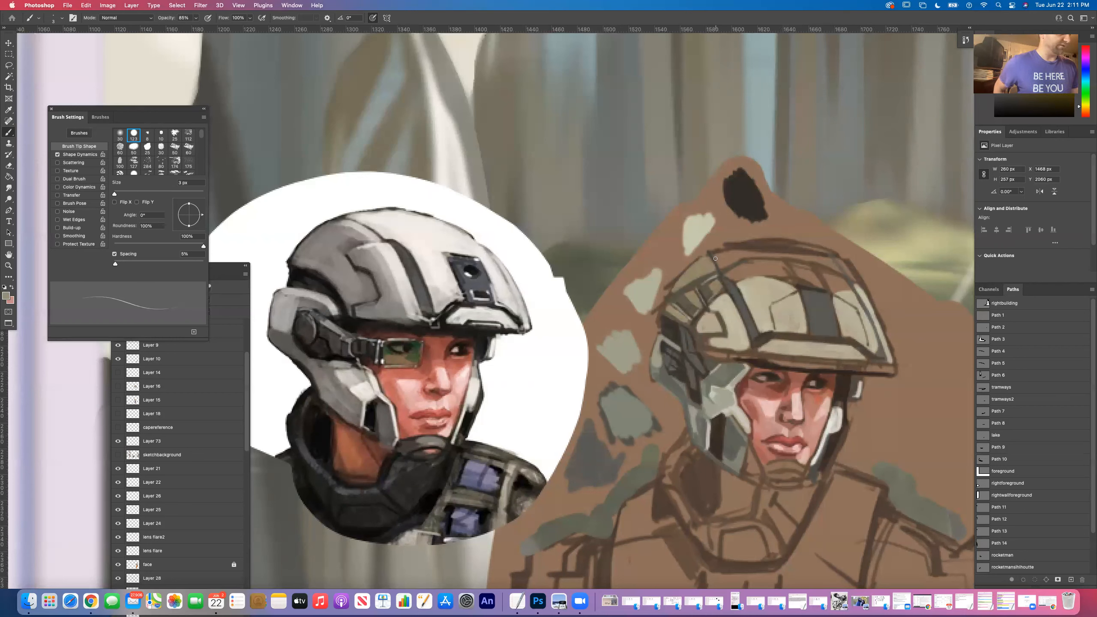
Step: Sample the light beige from the shell and fill the upper panels on both sides of the central band
click(10, 111)
click(754, 293)
click(8, 134)
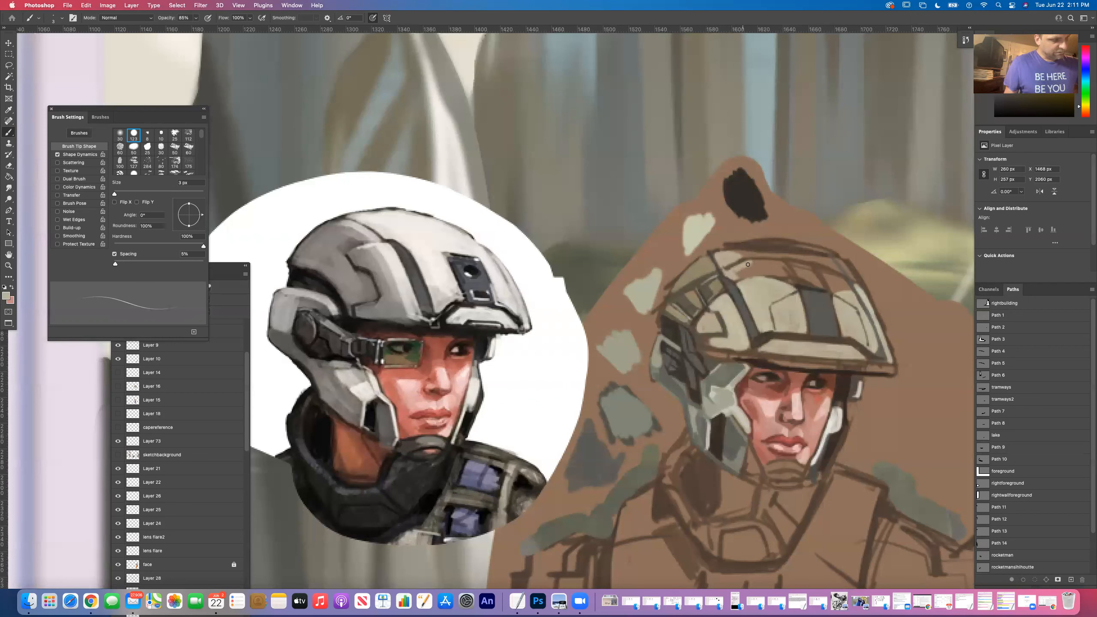
mouse_move(756, 267)
mouse_down()
mouse_move(742, 271)
mouse_move(764, 272)
mouse_up()
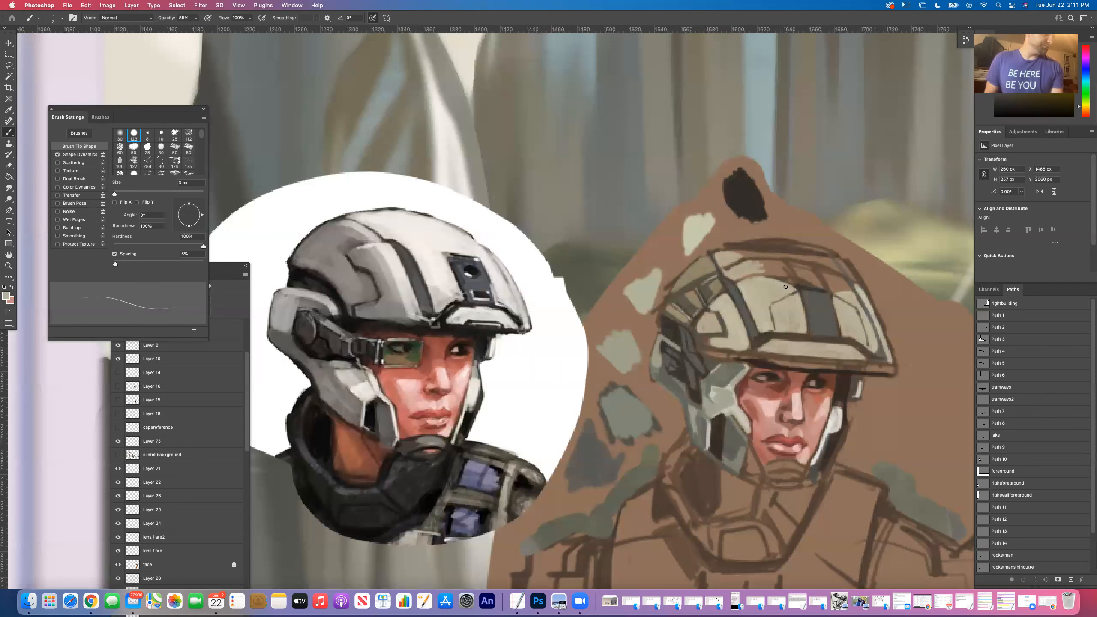
mouse_move(754, 272)
mouse_down()
mouse_move(779, 274)
mouse_move(761, 265)
mouse_move(780, 264)
mouse_up()
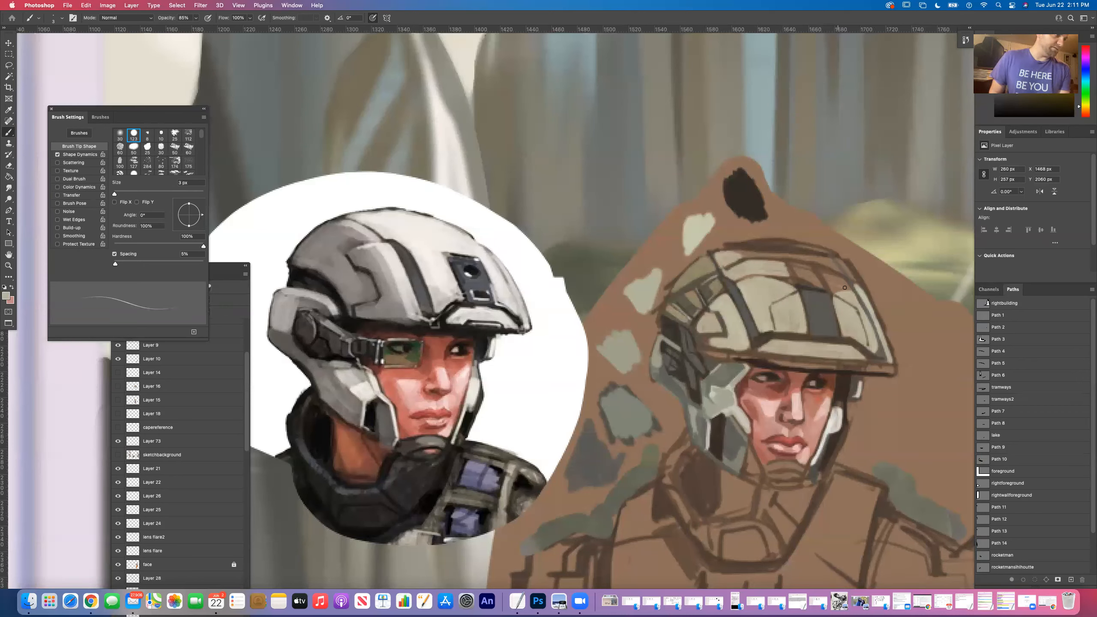
mouse_move(831, 281)
mouse_down()
mouse_move(827, 269)
mouse_move(847, 285)
mouse_move(826, 279)
mouse_up()
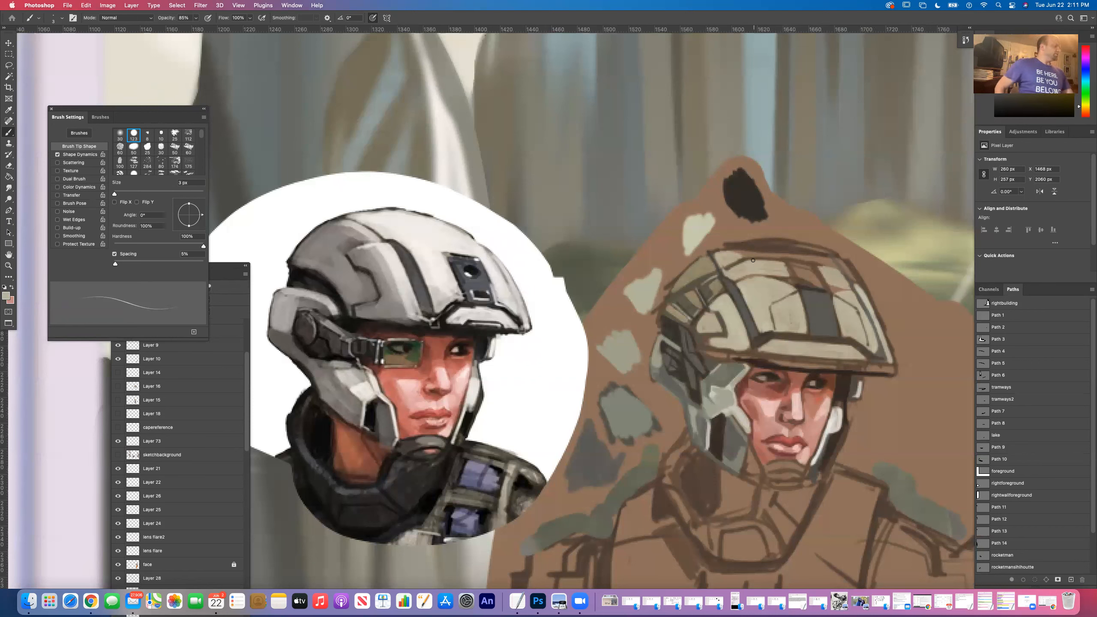
Step: Try a darker khaki (a69e7a) in the Color Picker, and continue filling the upper shell panels with light beige
click(6, 296)
click(462, 302)
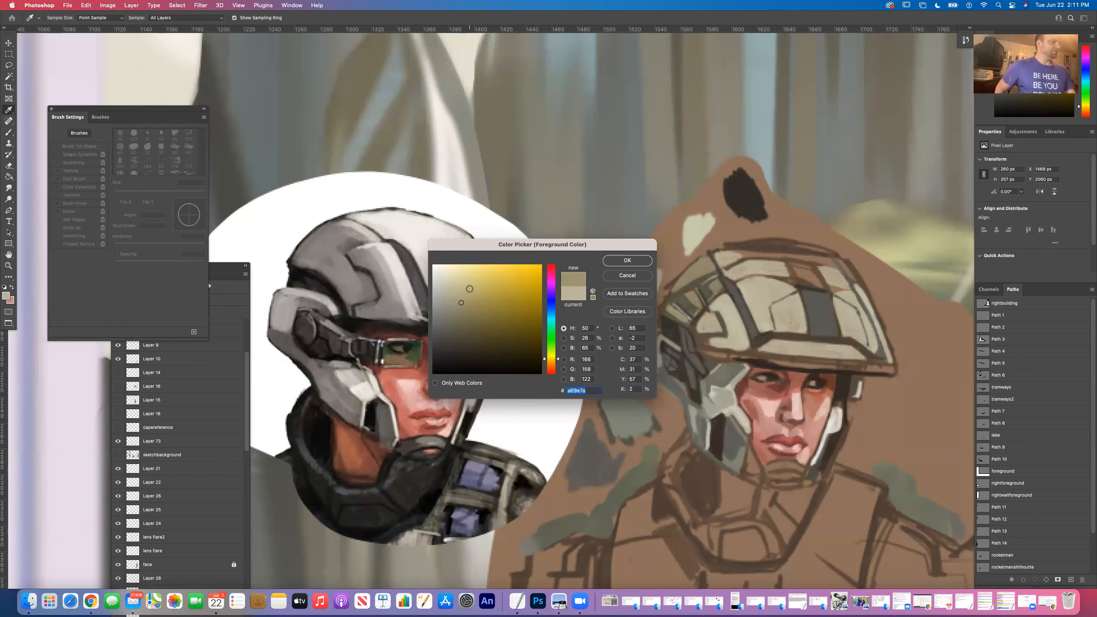
key(Return)
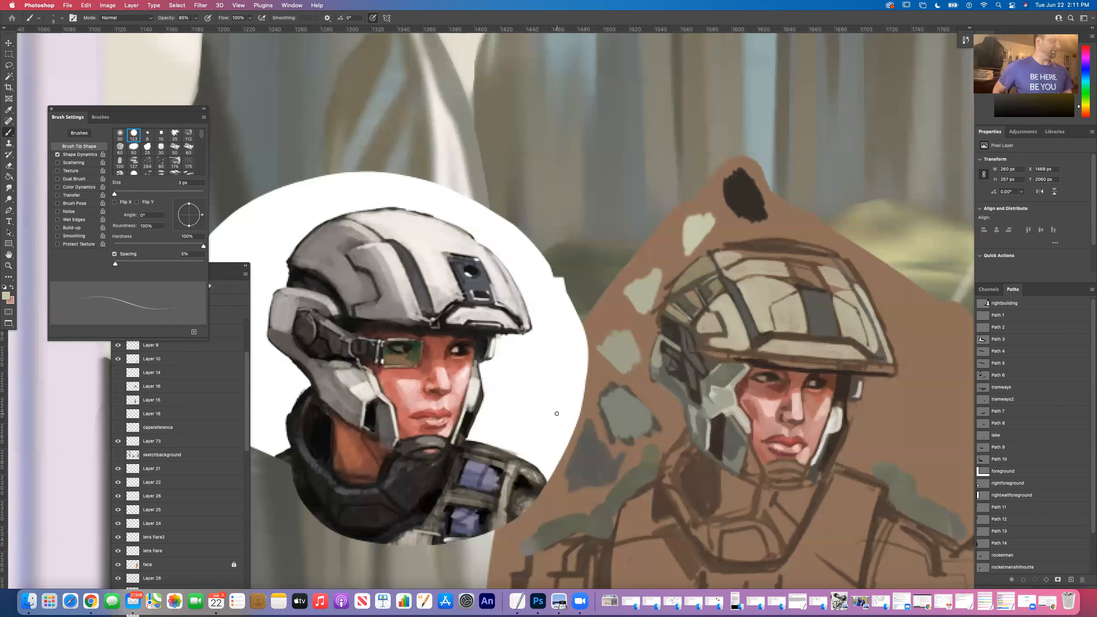
key(i)
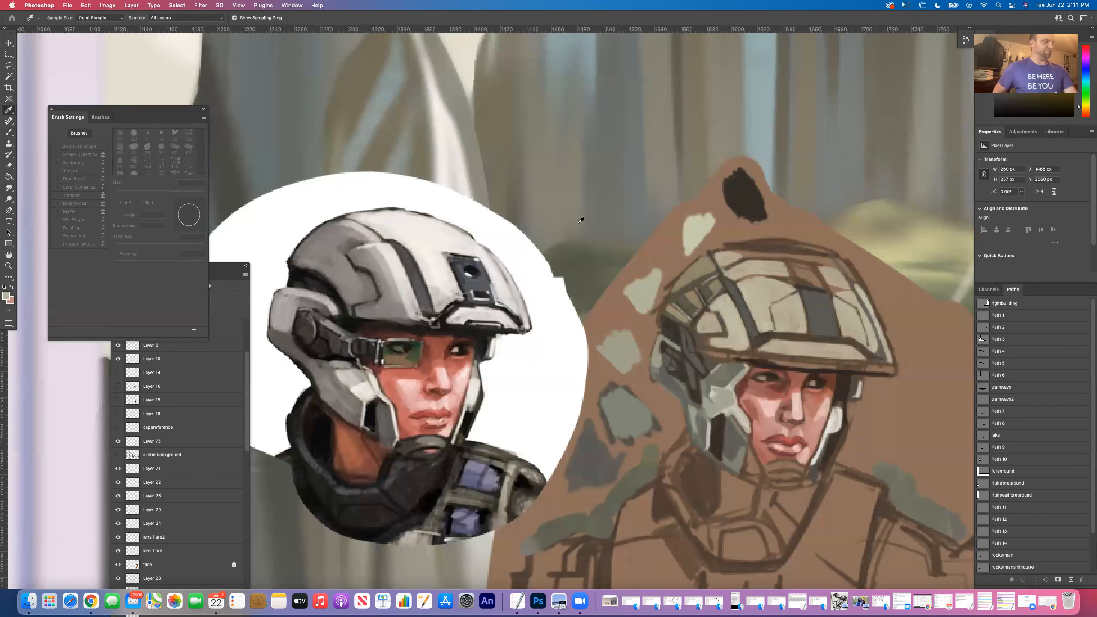
click(8, 136)
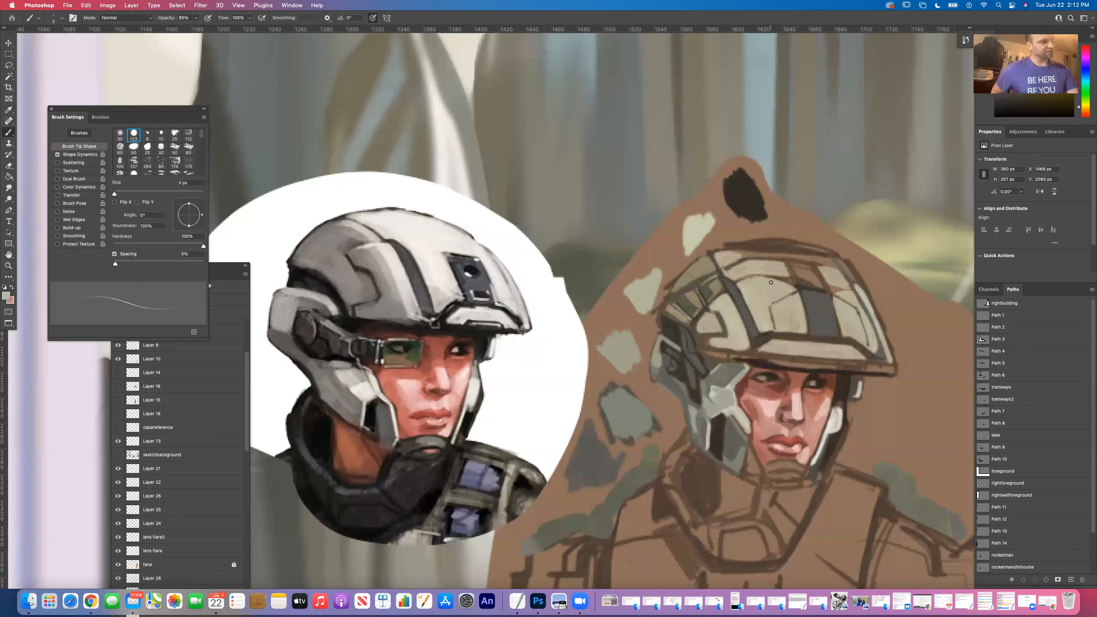
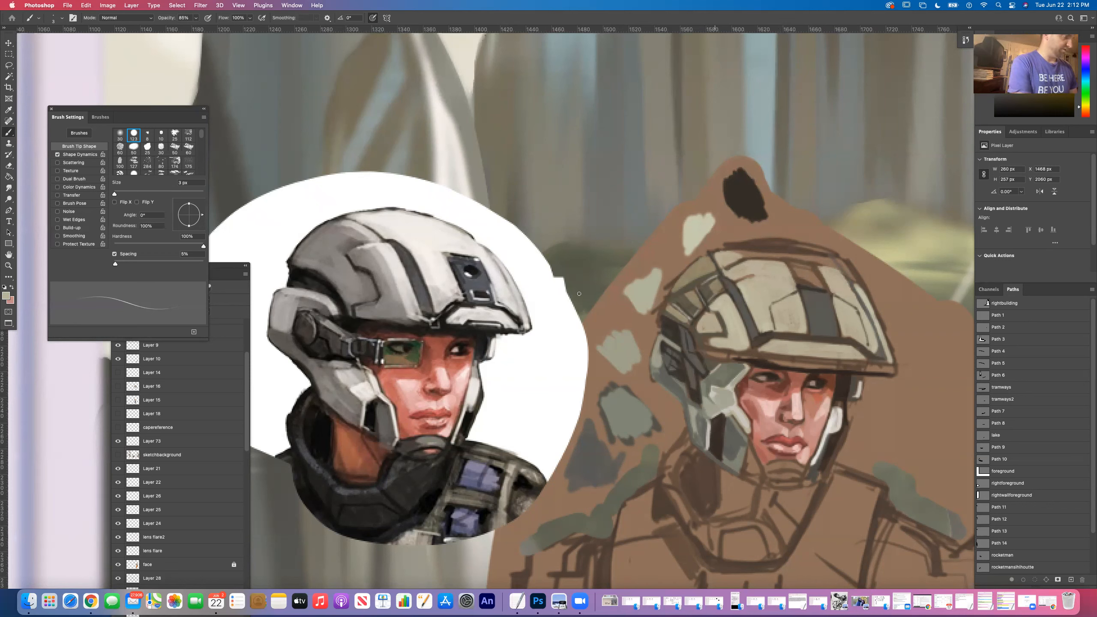
Step: Sample the dark tone from the central band and sharpen the lines between the upper shell panels
click(8, 110)
click(811, 288)
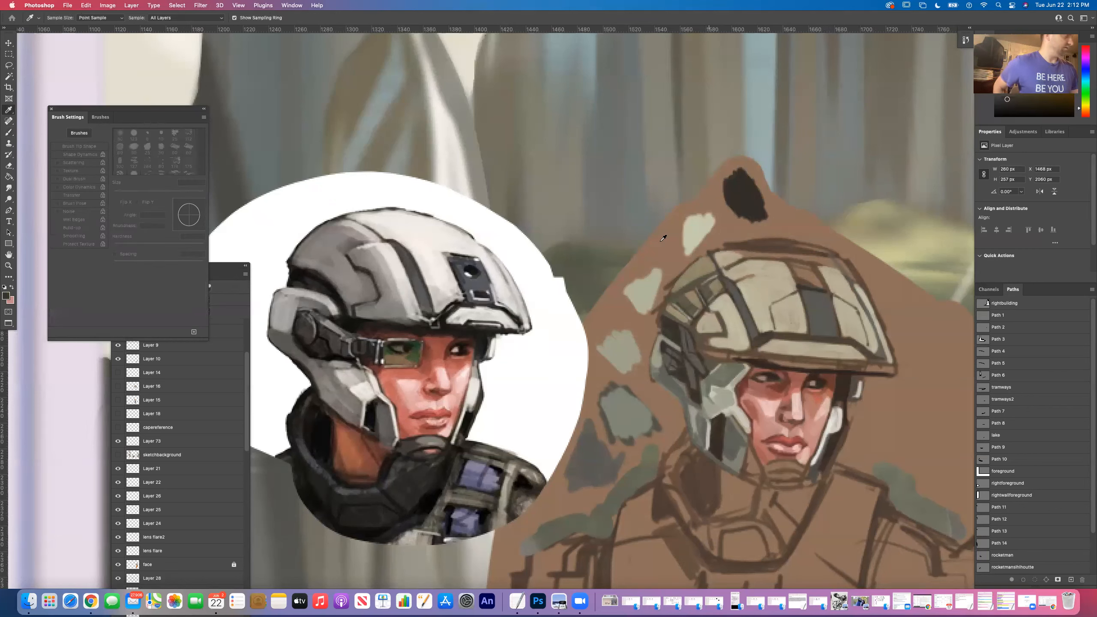
key(b)
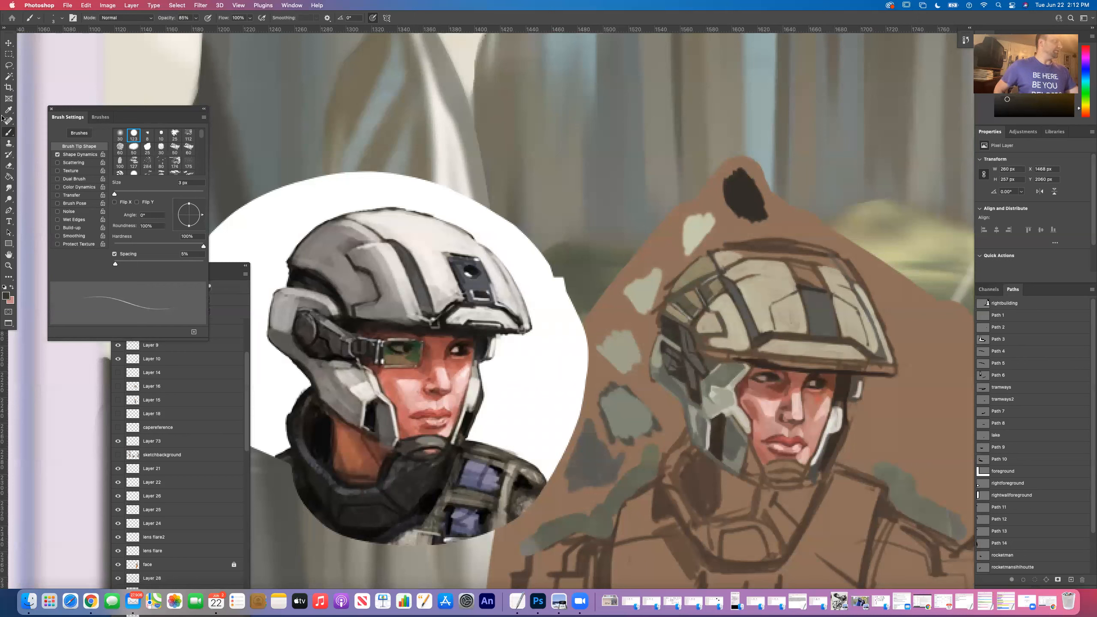
Step: Sample the muted khaki from the rear of the helmet and fill the brown gap above the central dark band
key(i)
click(690, 254)
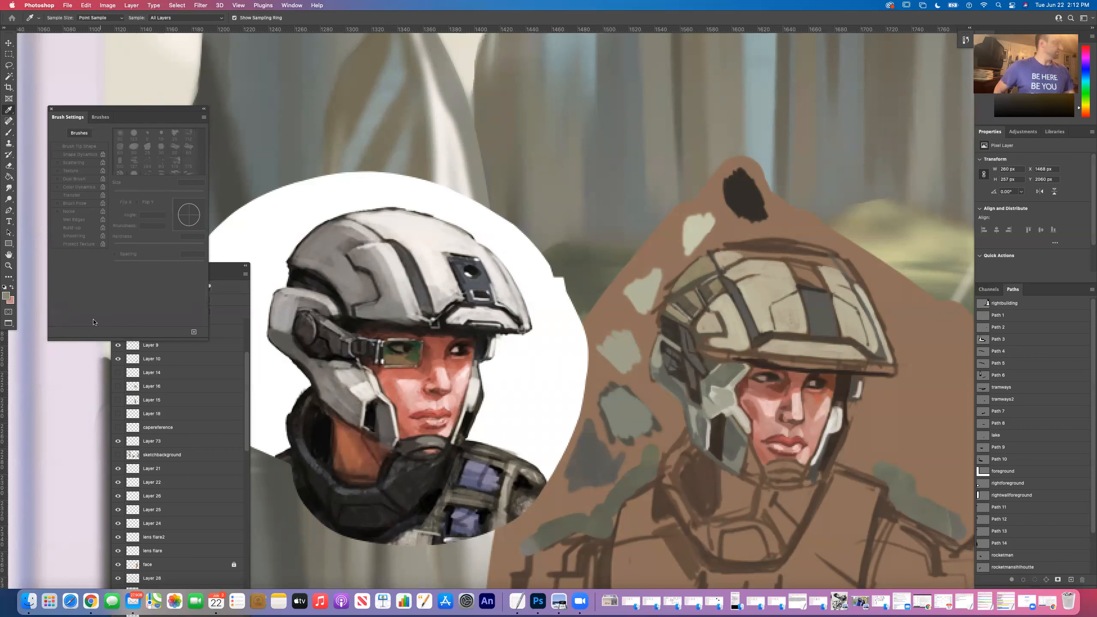
key(b)
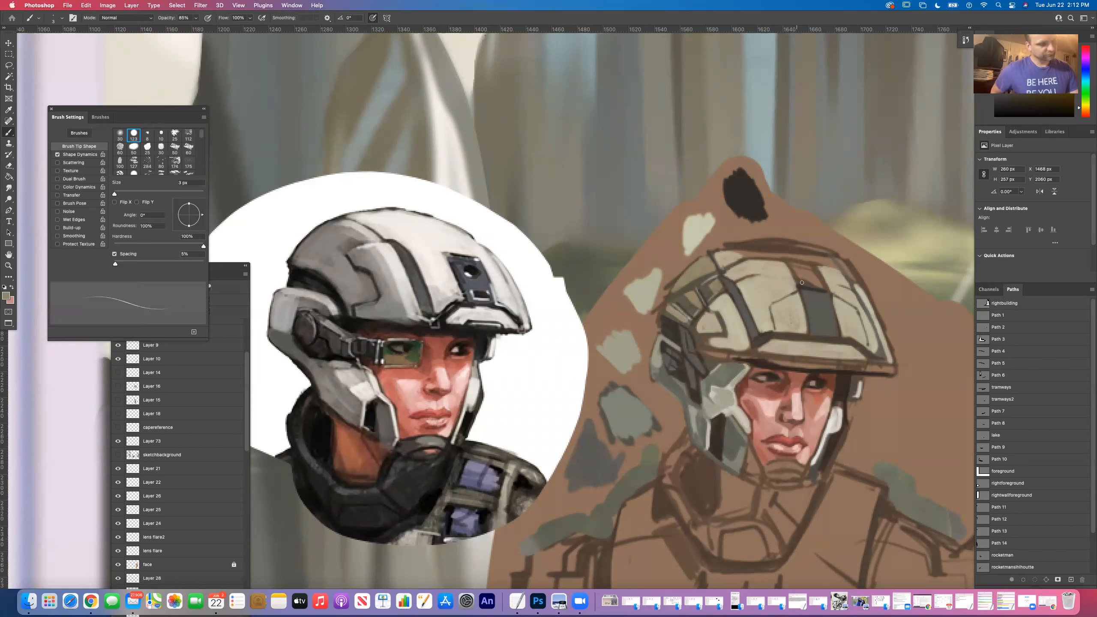
drag(802, 273, 813, 286)
drag(821, 288, 818, 278)
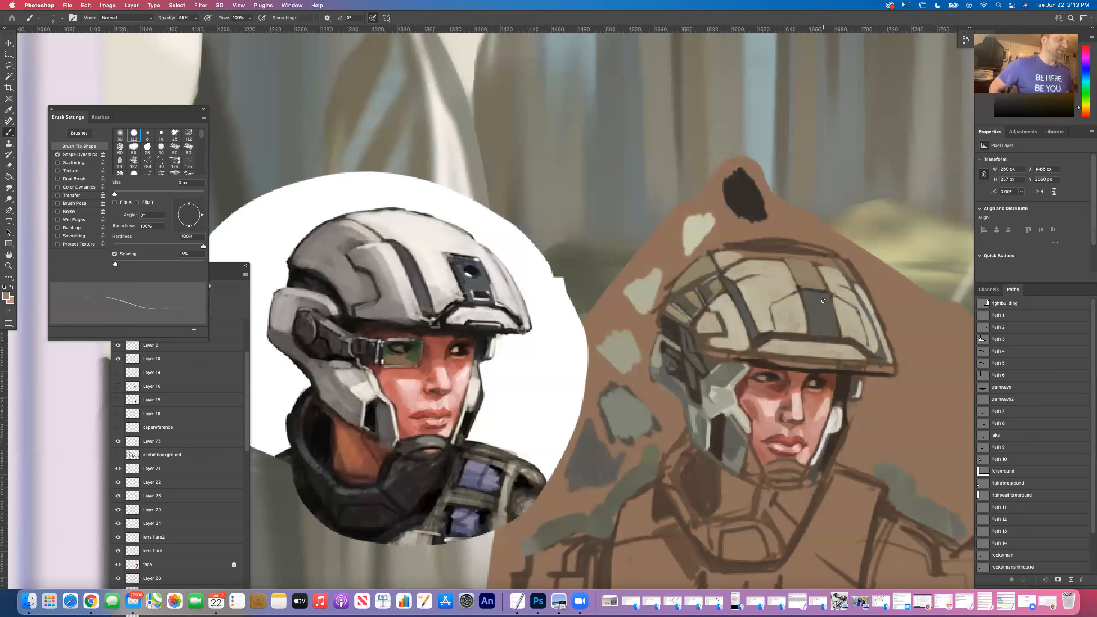
Step: Sample a light beige and paint the strip along the helmet's crown, enlarging the brush from 3 px to 7 px
key(i)
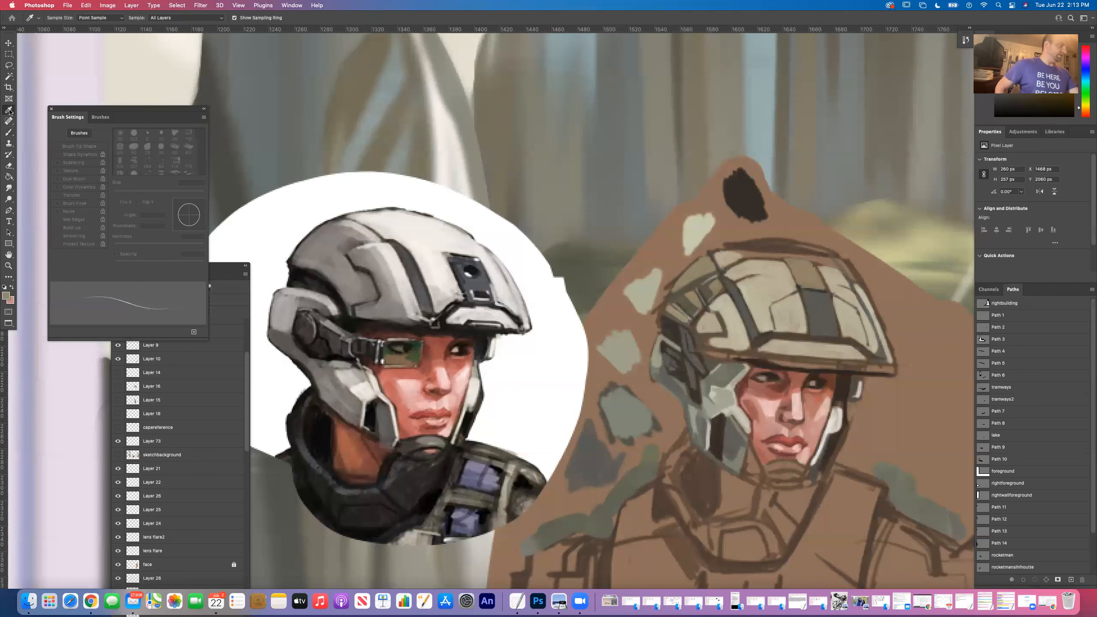
click(8, 132)
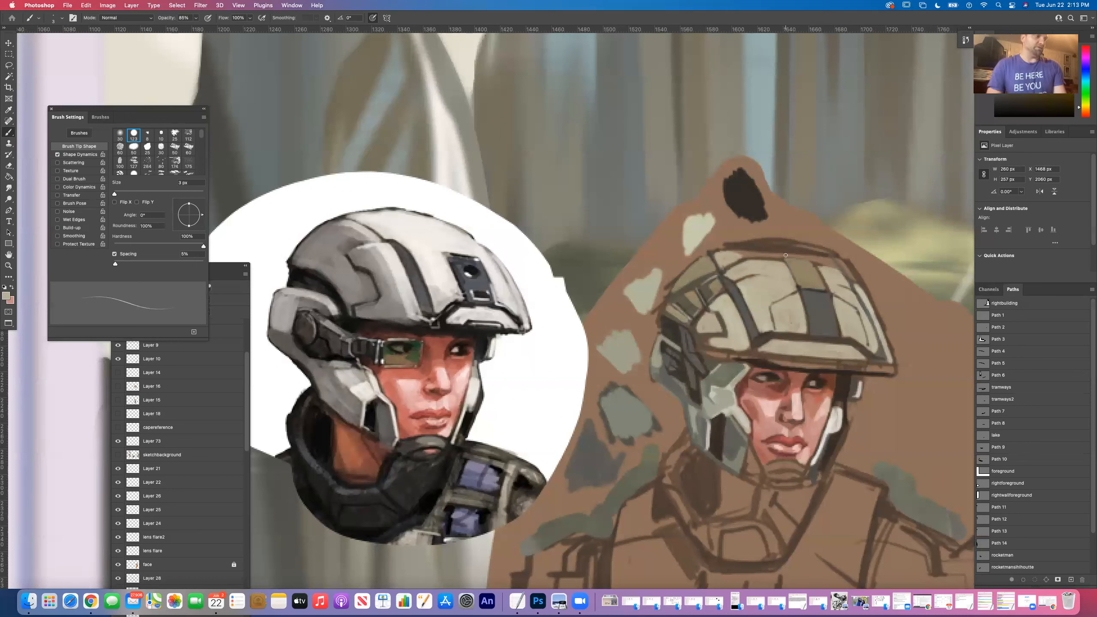
drag(734, 250, 815, 255)
key(bracketright)
key(bracketright)
key(bracketright)
key(bracketright)
mouse_move(793, 247)
mouse_down()
mouse_move(740, 246)
mouse_move(809, 250)
mouse_move(739, 246)
mouse_up()
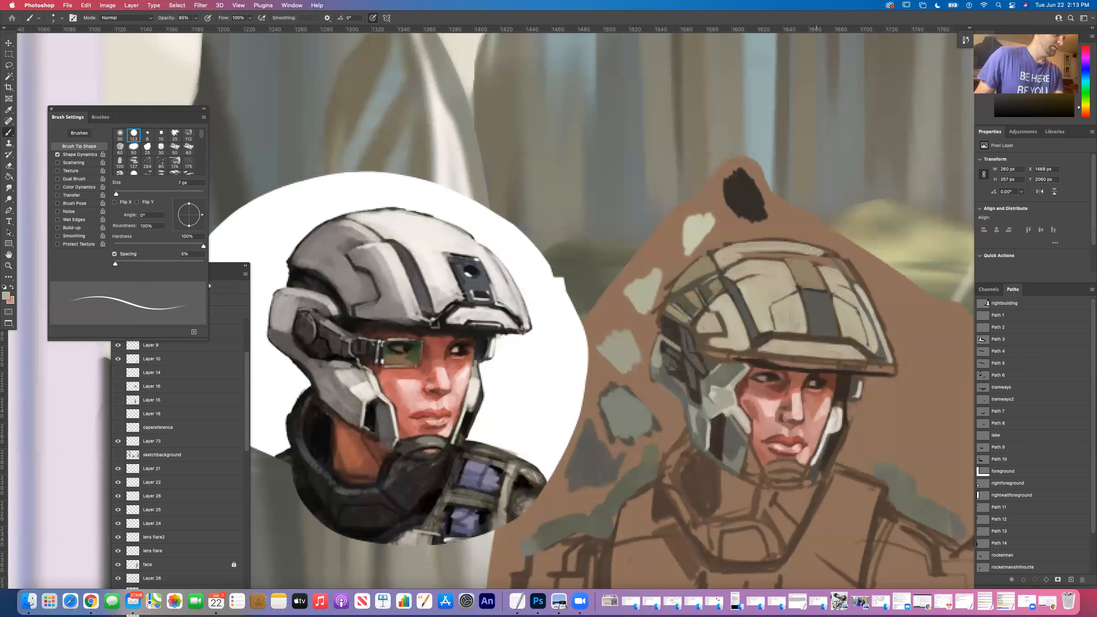
Step: Fill in the helmet's crown strip and the far-side shell panels with light beige, varying the brush between 4 and 6 px
key(bracketleft)
key(bracketleft)
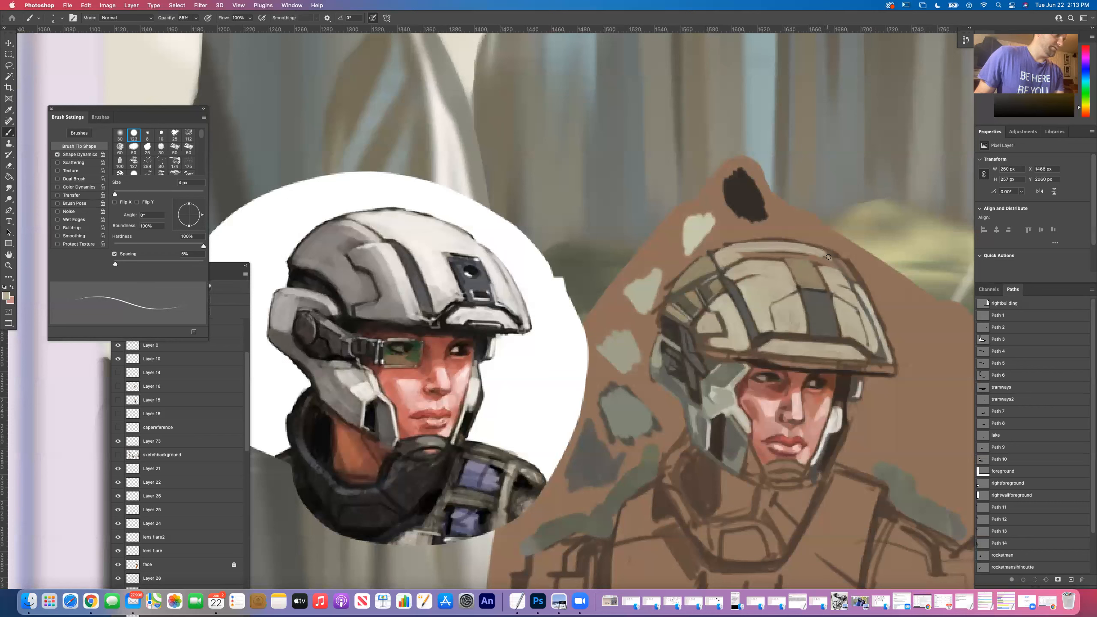
key(bracketright)
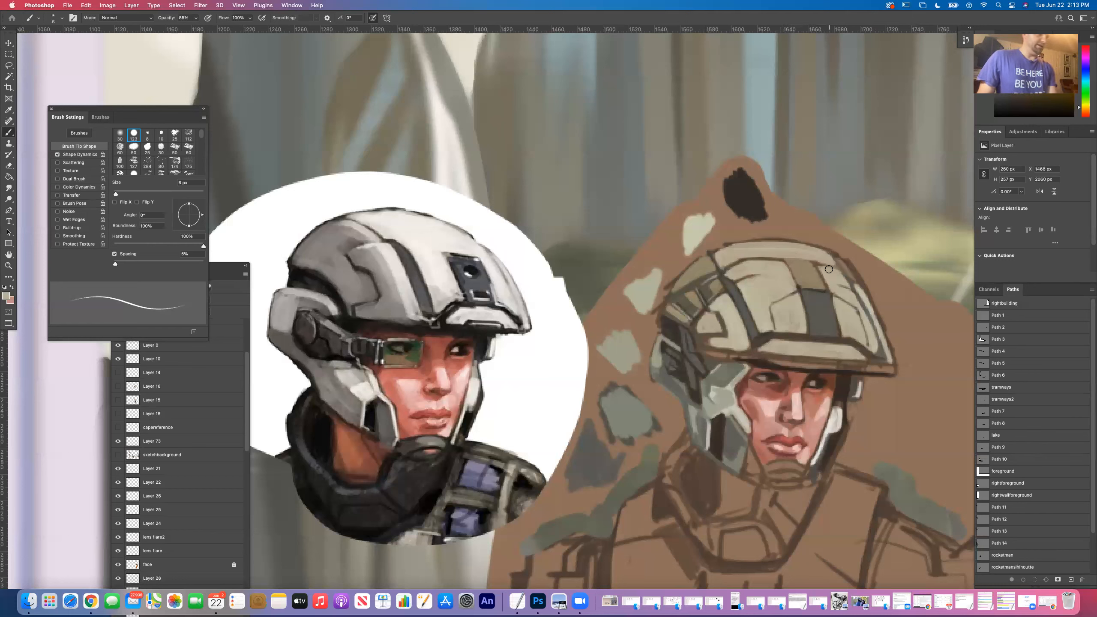
key(bracketleft)
key(bracketleft)
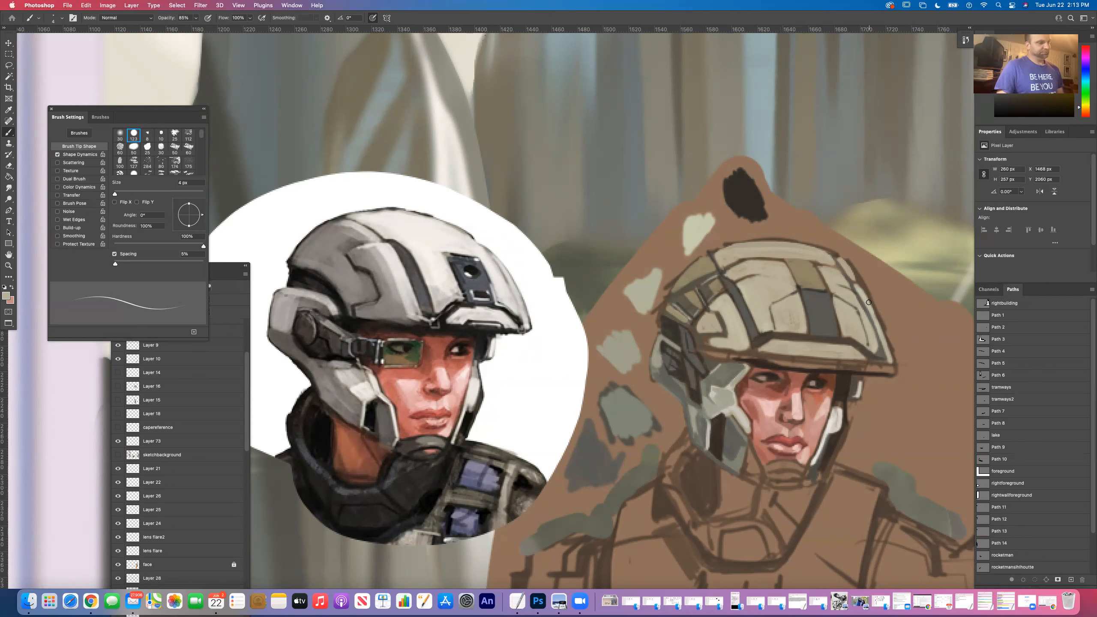
Step: Paint and refine the edges of the cheek guards on both sides of the face with the 4 px brush
mouse_move(847, 428)
mouse_down()
mouse_move(838, 451)
mouse_move(847, 432)
mouse_move(823, 479)
mouse_up()
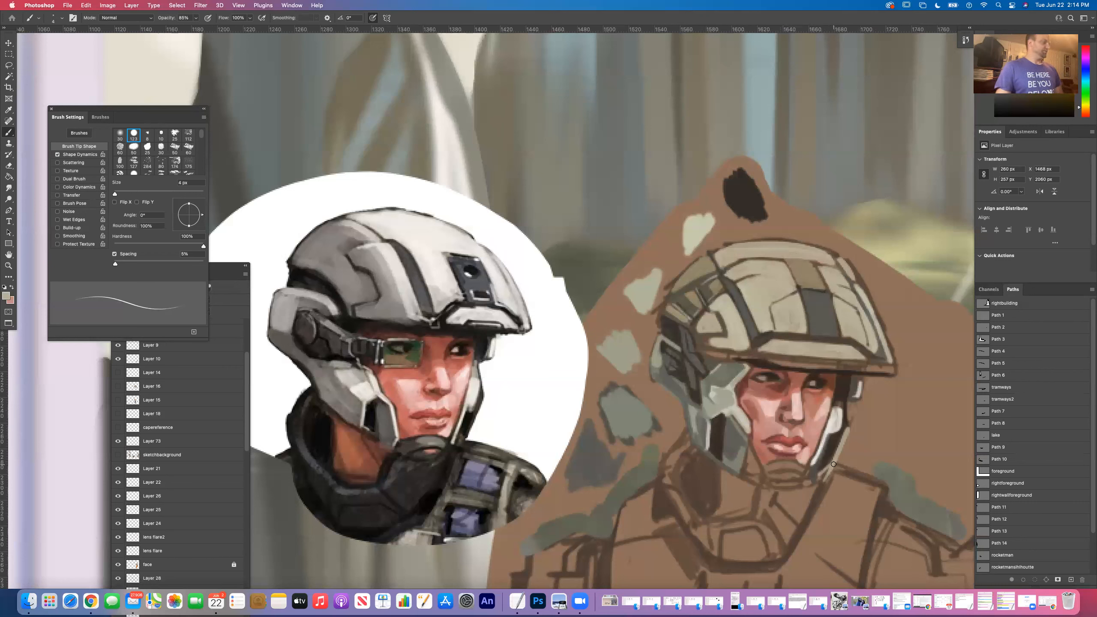
key(e)
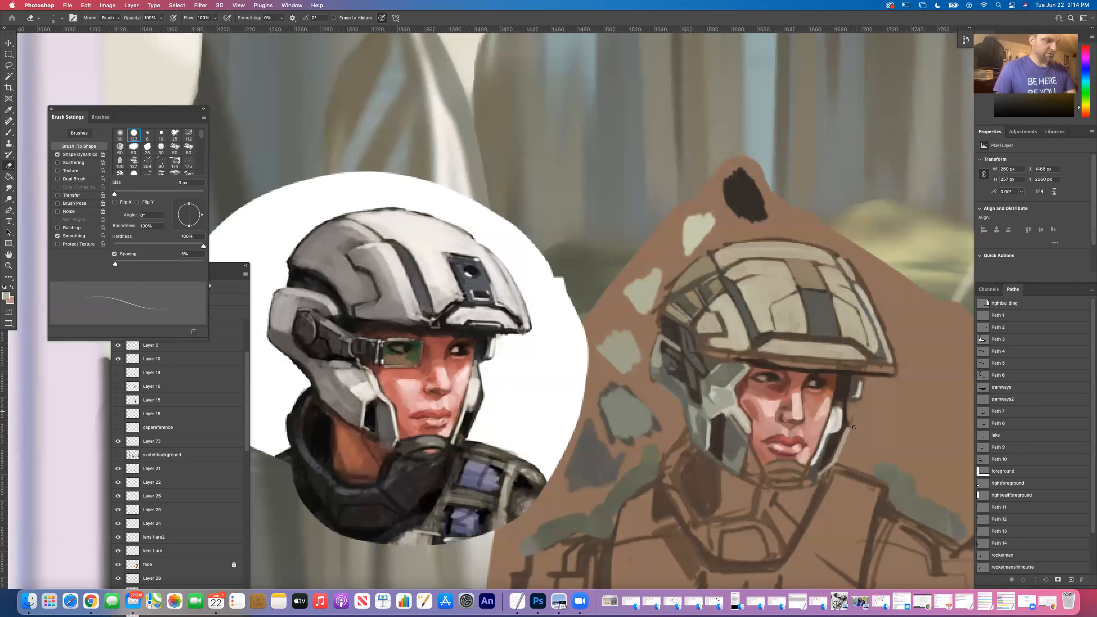
key(b)
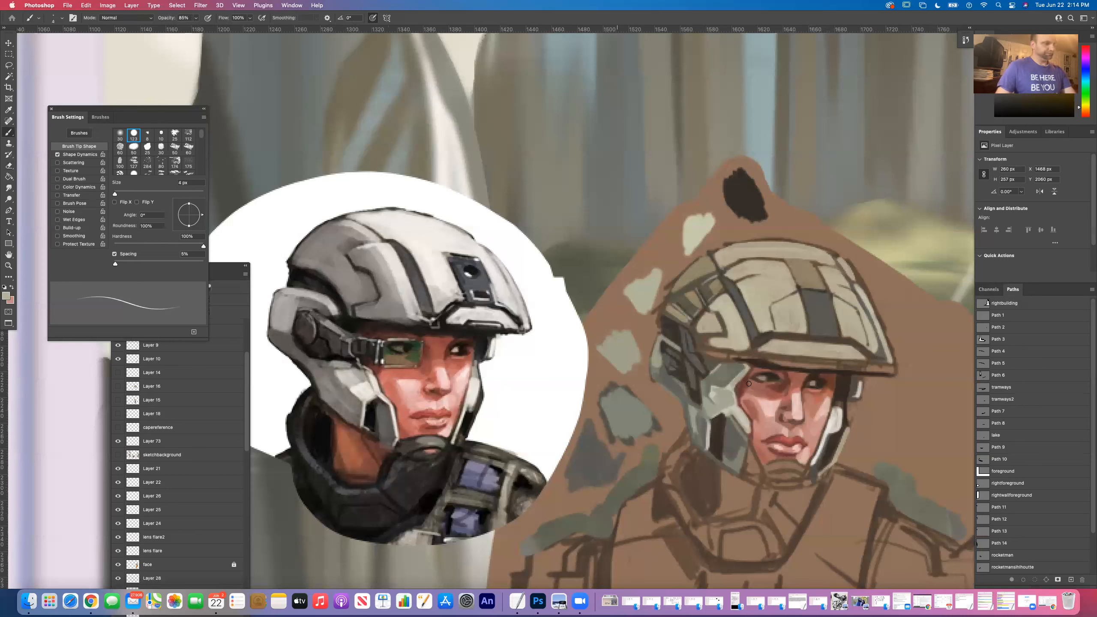
drag(849, 428, 848, 413)
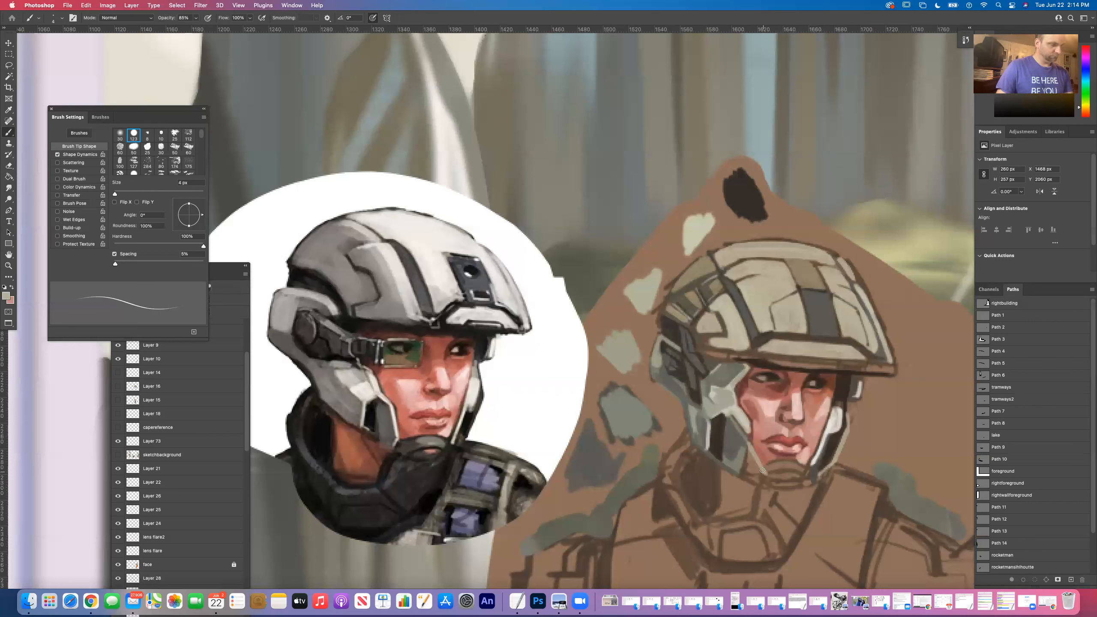
drag(750, 452, 758, 478)
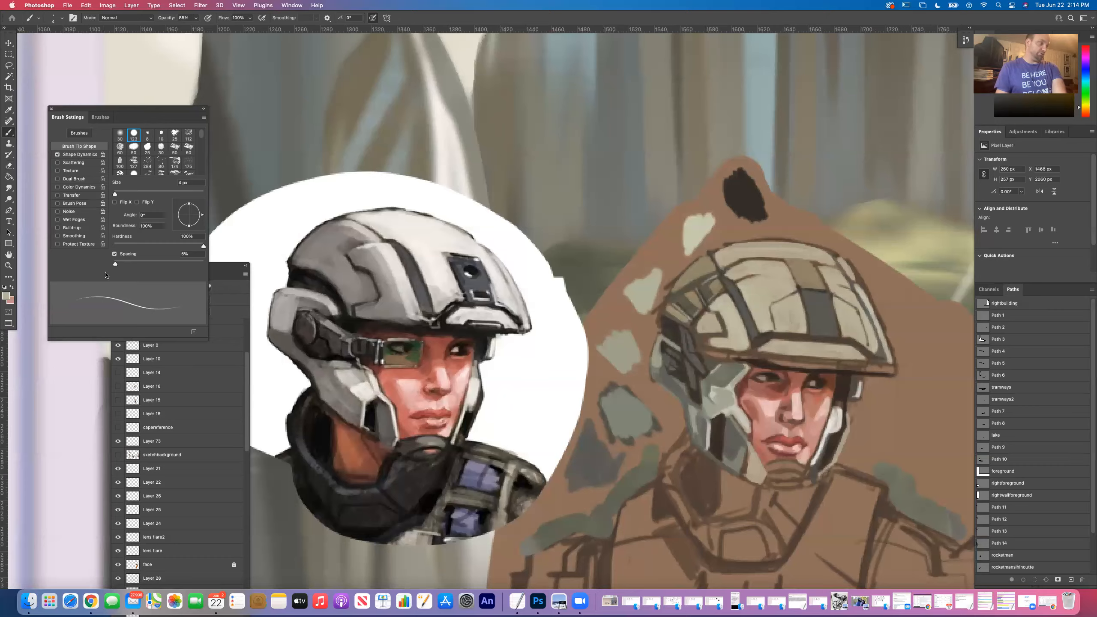
Step: Examine how the helmet reads in the whole scene, comparing it with the caped couple and the red-haired woman
alt+click(583, 250)
alt+click(582, 250)
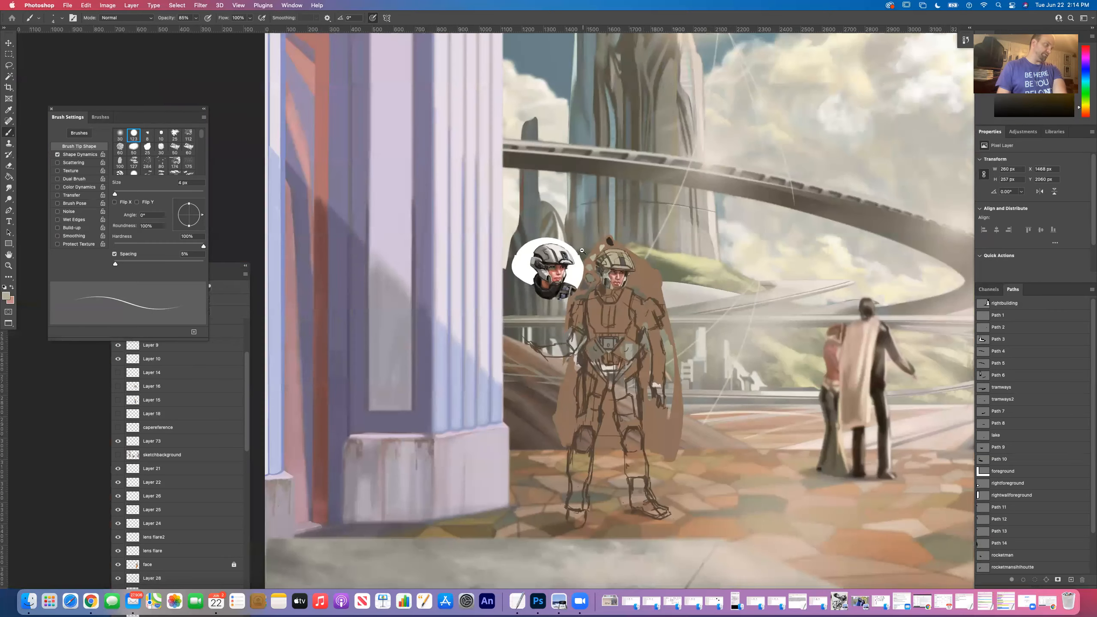
alt+click(633, 235)
drag(684, 231, 514, 325)
drag(590, 326, 478, 352)
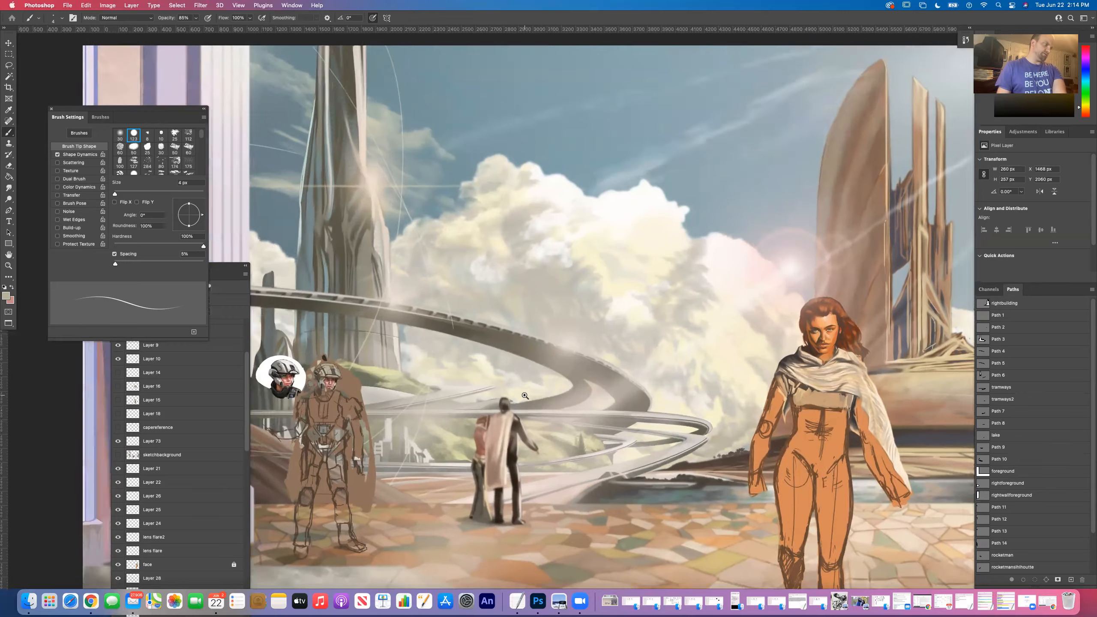
click(523, 394)
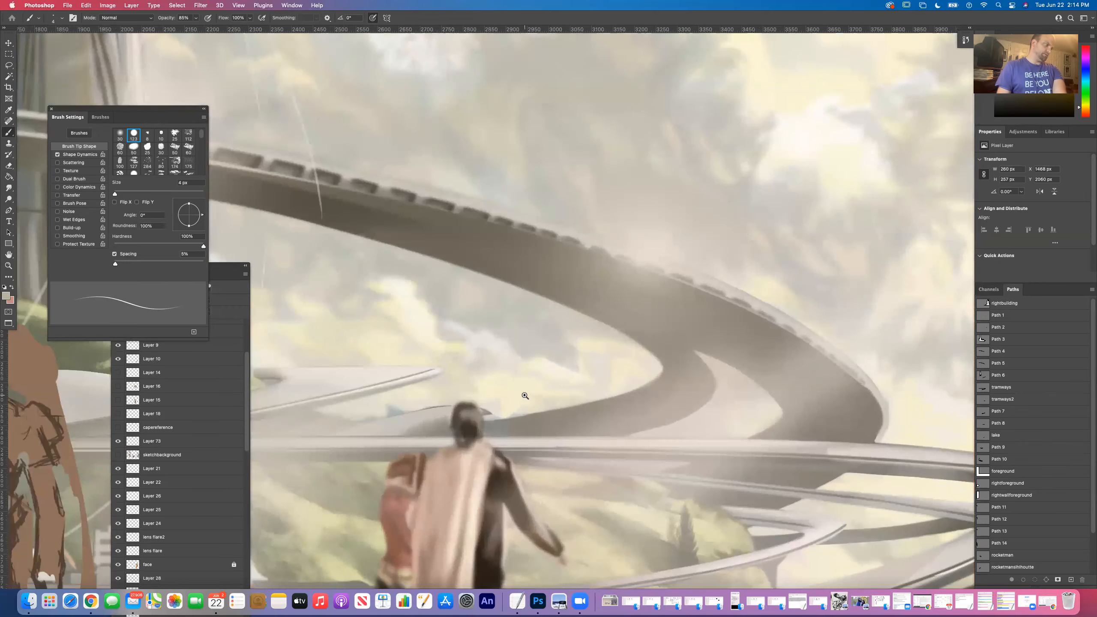
alt+click(489, 402)
alt+click(489, 402)
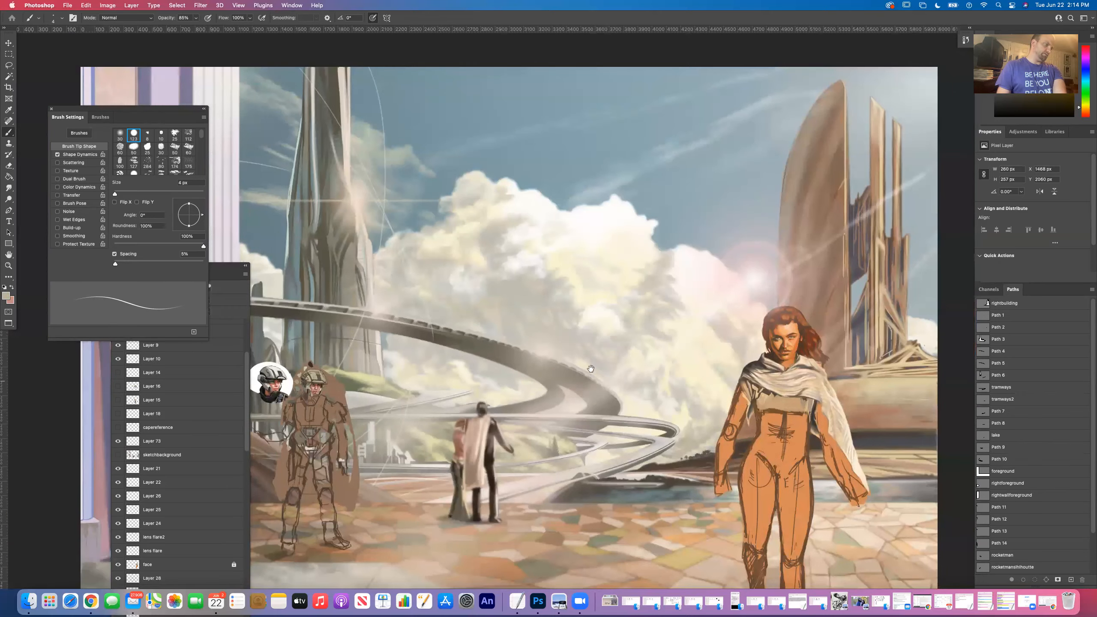
click(788, 332)
click(788, 332)
alt+click(816, 332)
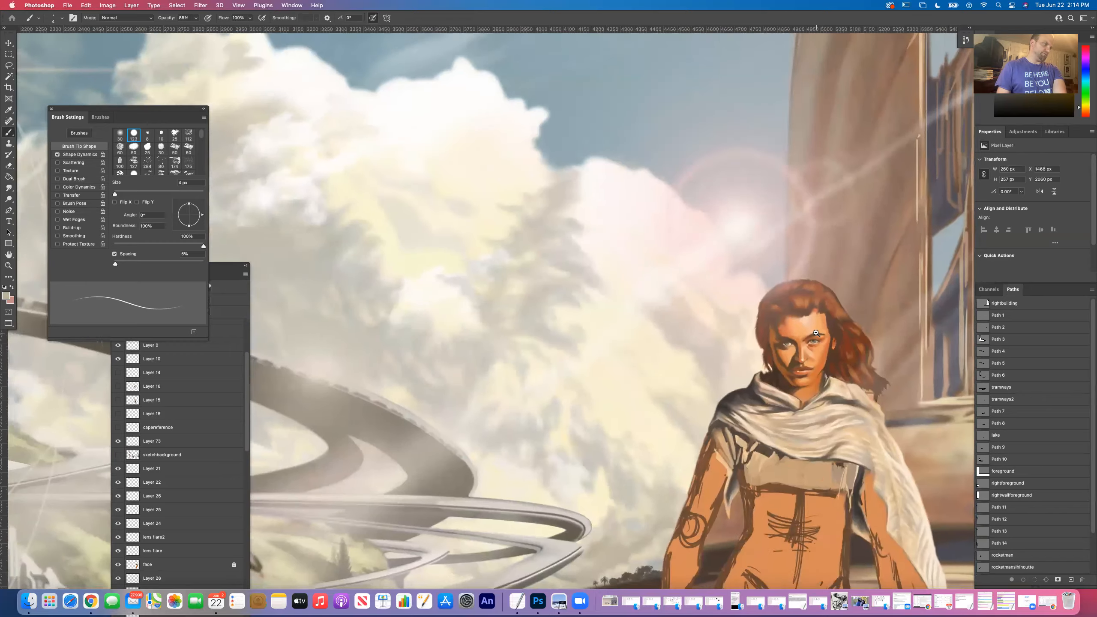
alt+click(816, 333)
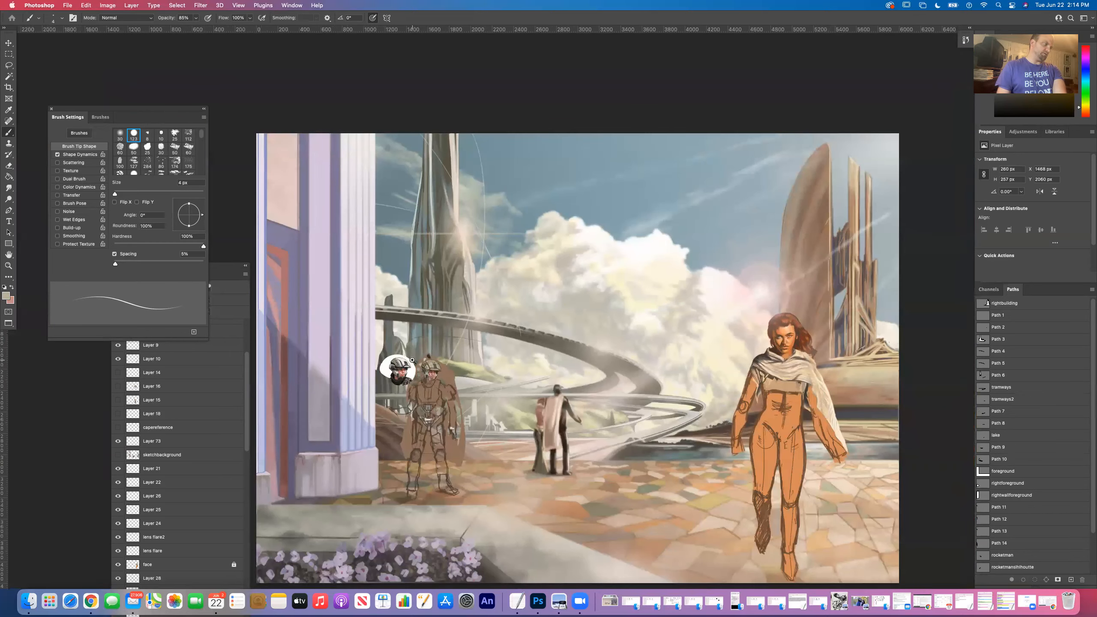
Step: Compare the helmet's values up close and at a distance with the lighting of the surrounding towers and clouds
click(412, 360)
click(412, 360)
drag(463, 424, 556, 411)
click(483, 369)
click(482, 369)
click(482, 370)
alt+click(520, 355)
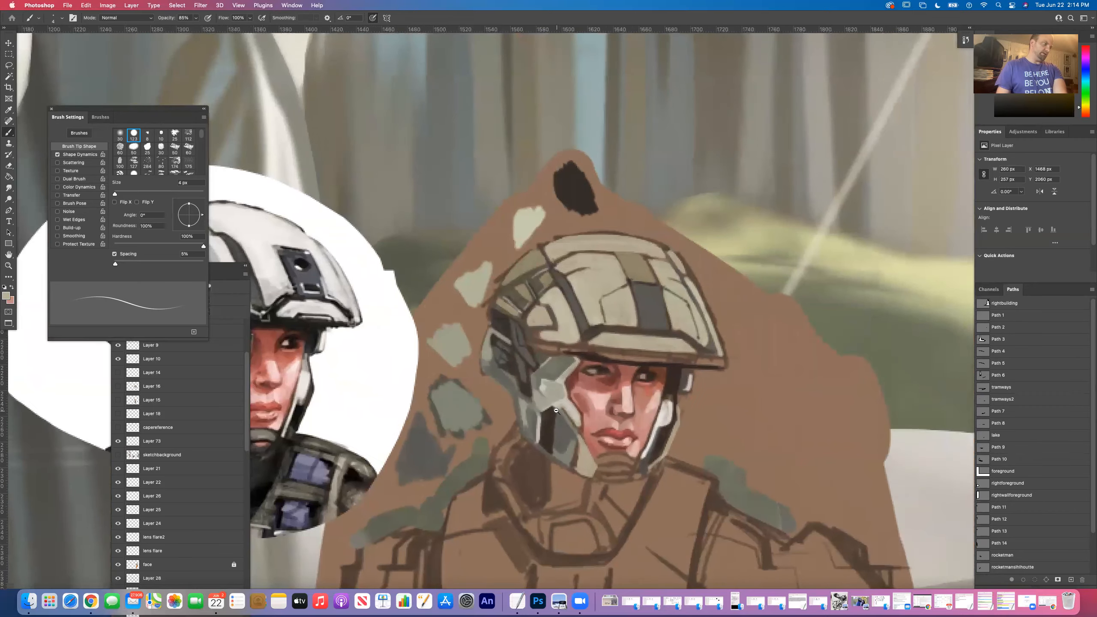
alt+click(556, 411)
alt+click(551, 406)
alt+click(545, 400)
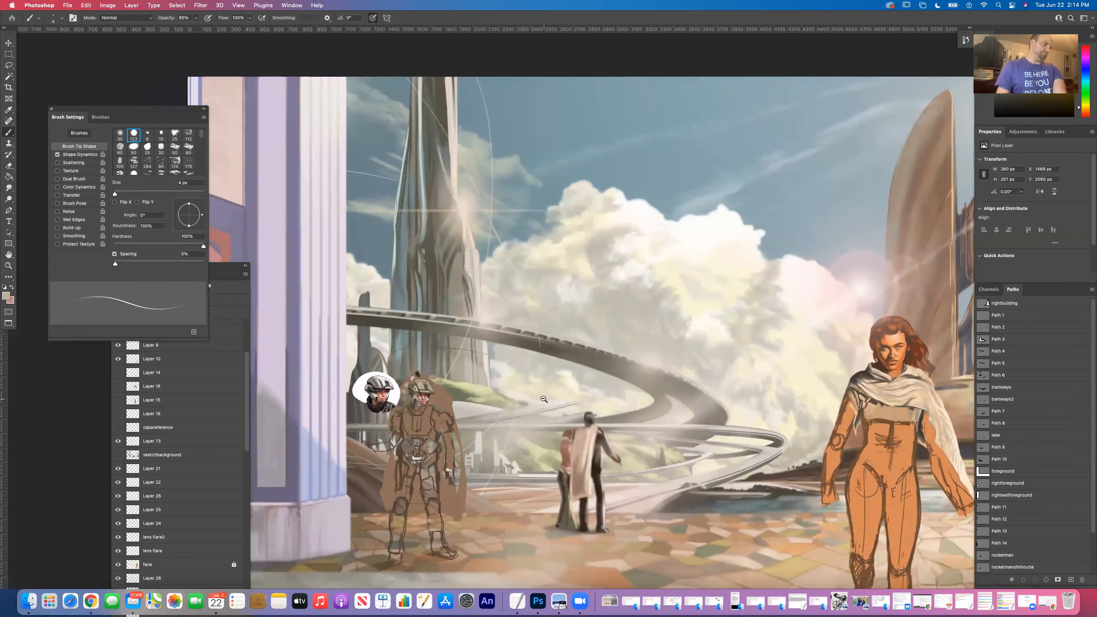
alt+click(544, 400)
mouse_move(462, 387)
mouse_down()
mouse_move(501, 371)
mouse_move(475, 379)
mouse_up()
alt+click(548, 350)
alt+click(548, 350)
alt+click(547, 349)
alt+click(548, 349)
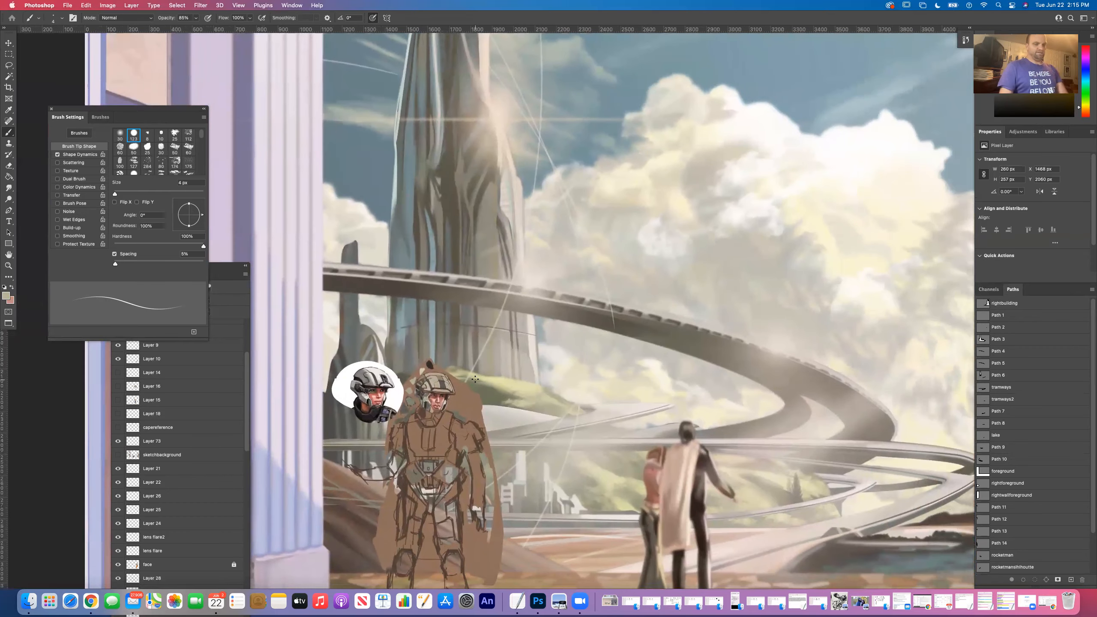
drag(575, 336, 438, 321)
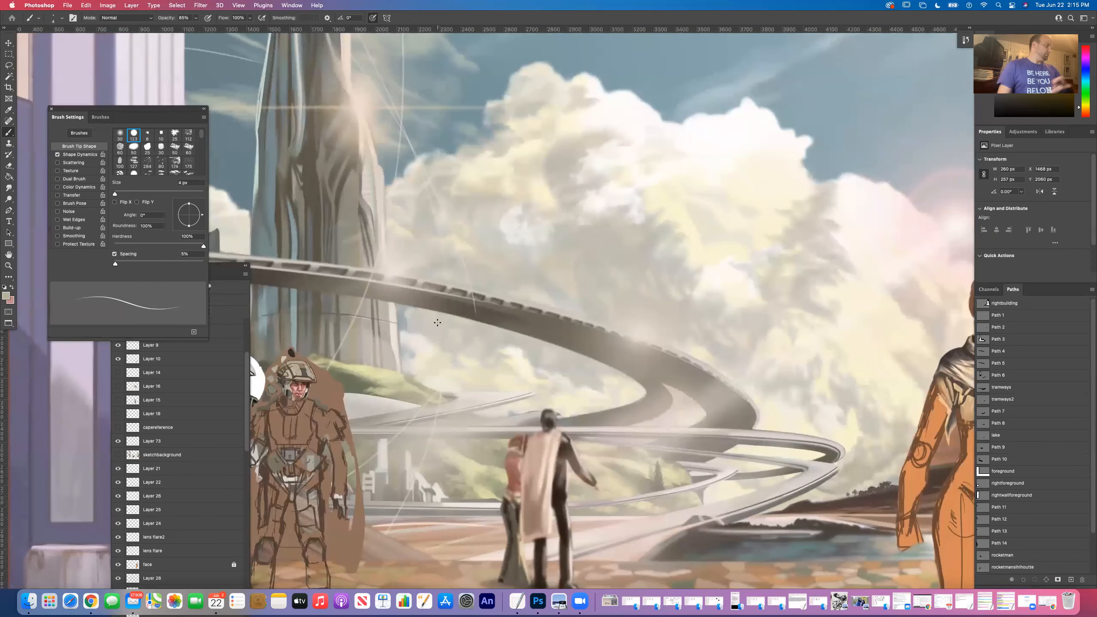
Step: Sample a pale warm cream from the bright clouds and paint highlights on the helmet's far-side panels and crown strip
key(i)
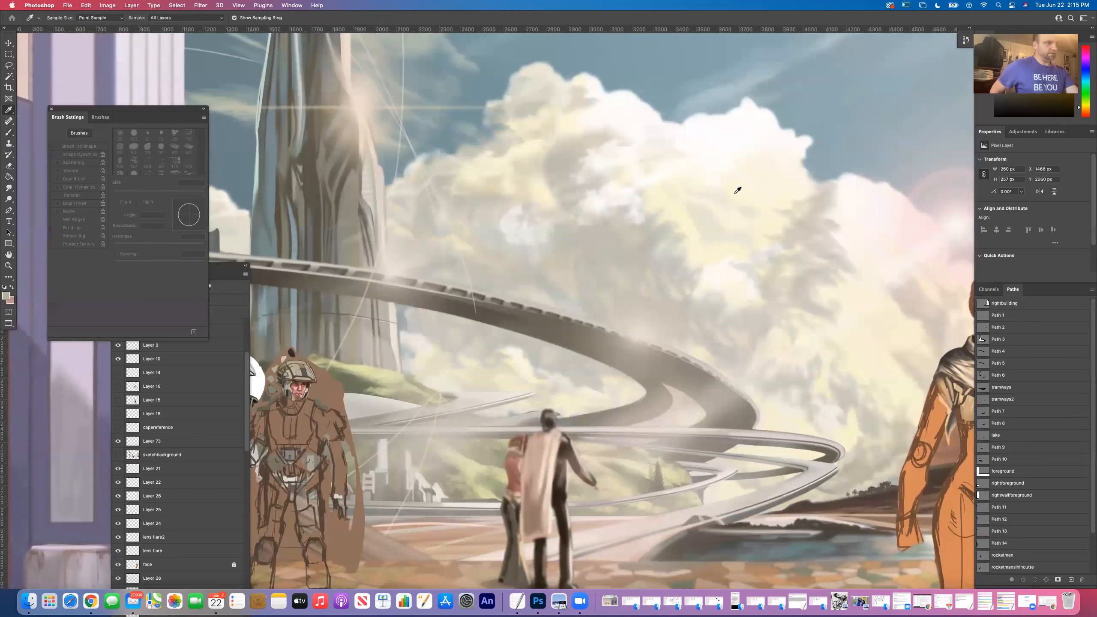
click(864, 230)
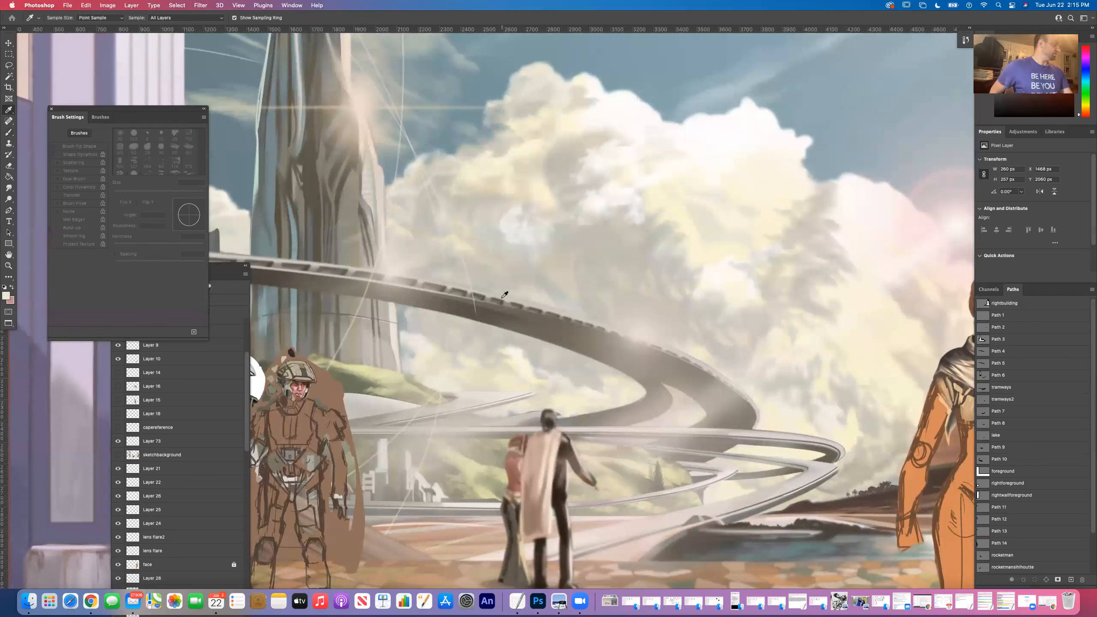
key(b)
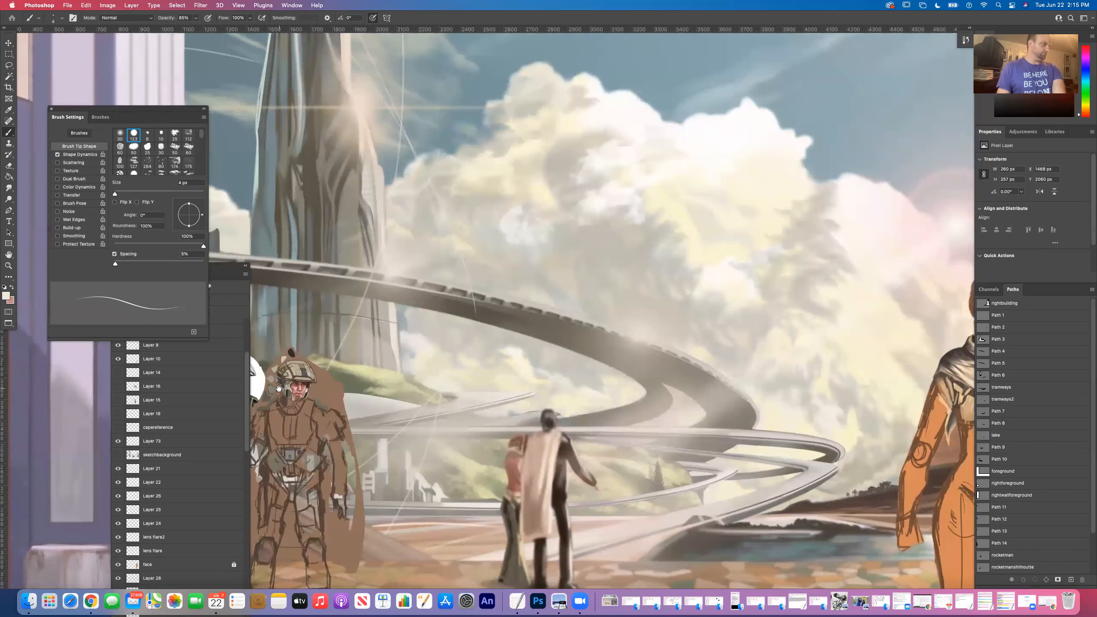
scroll(279, 388, up, 10)
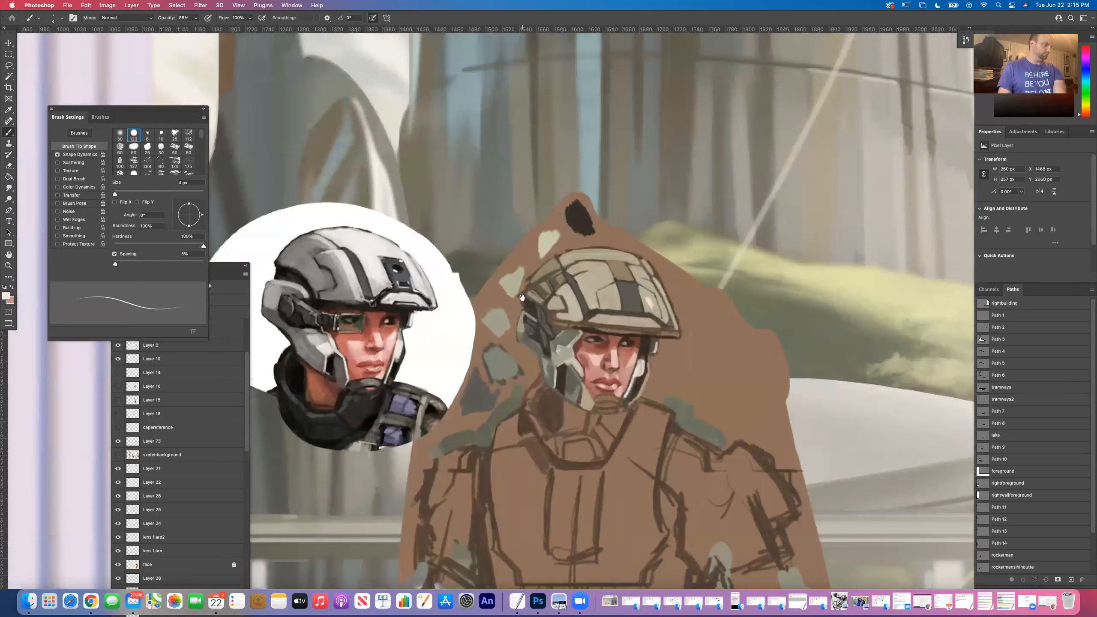
drag(522, 298, 508, 318)
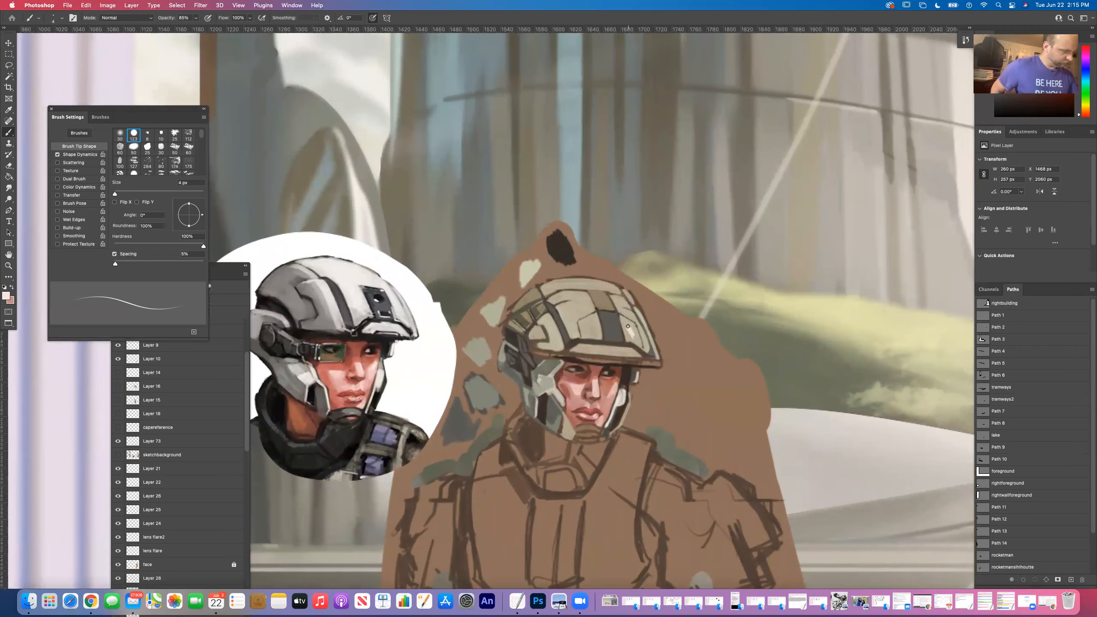
mouse_move(634, 332)
mouse_down()
mouse_move(660, 357)
mouse_move(635, 297)
mouse_up()
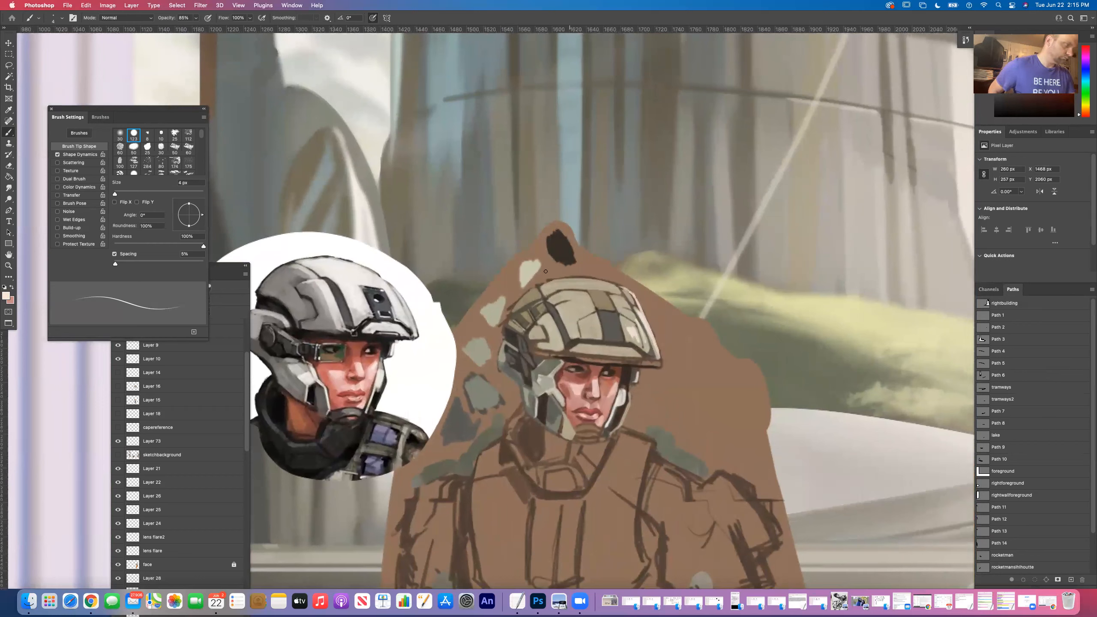
mouse_move(563, 285)
mouse_down()
mouse_move(602, 287)
mouse_move(560, 285)
mouse_move(614, 281)
mouse_up()
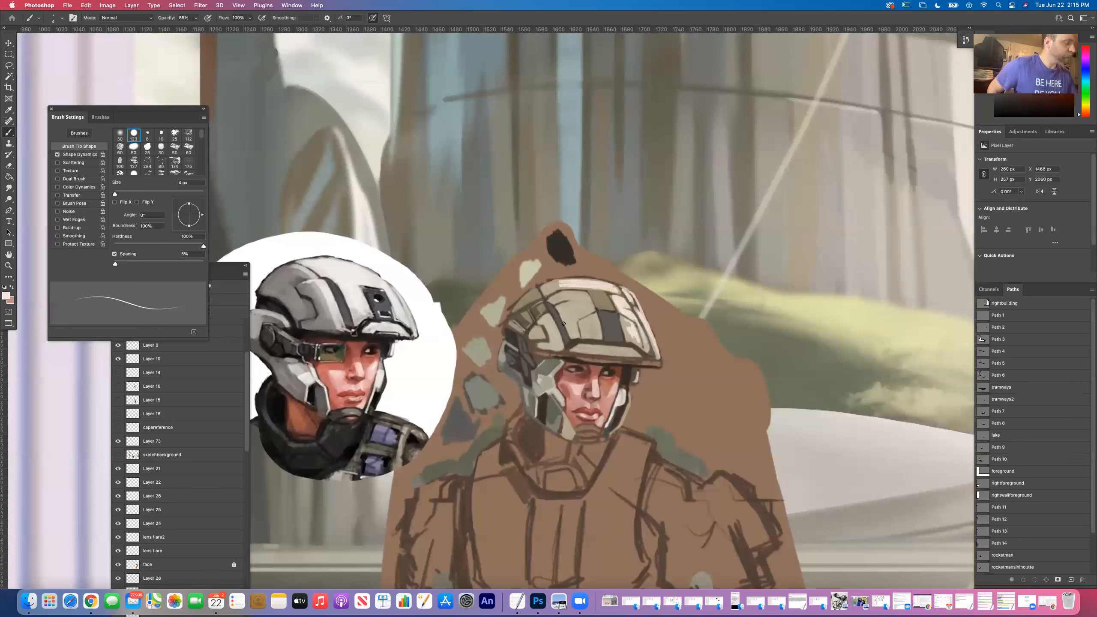
Step: Paint pale cream highlights on the helmet's front and near-side shell panels, undoing unwanted strokes around the central khaki band
mouse_move(575, 333)
mouse_down()
mouse_move(565, 313)
mouse_move(575, 307)
mouse_up()
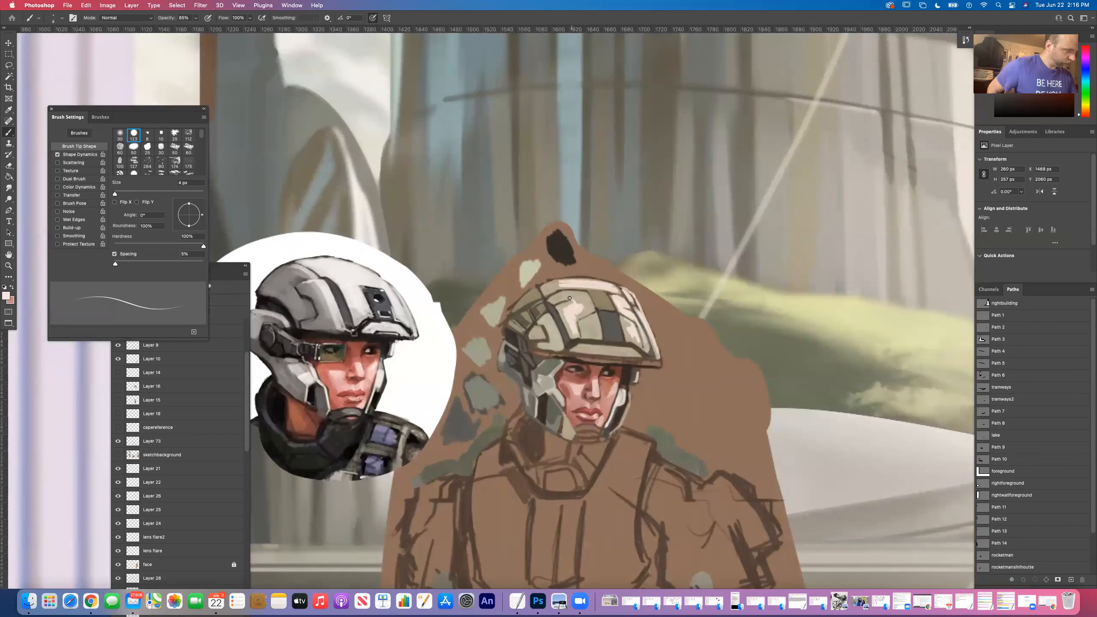
mouse_move(568, 297)
mouse_down()
mouse_move(591, 310)
mouse_move(582, 295)
mouse_move(605, 284)
mouse_move(612, 308)
mouse_up()
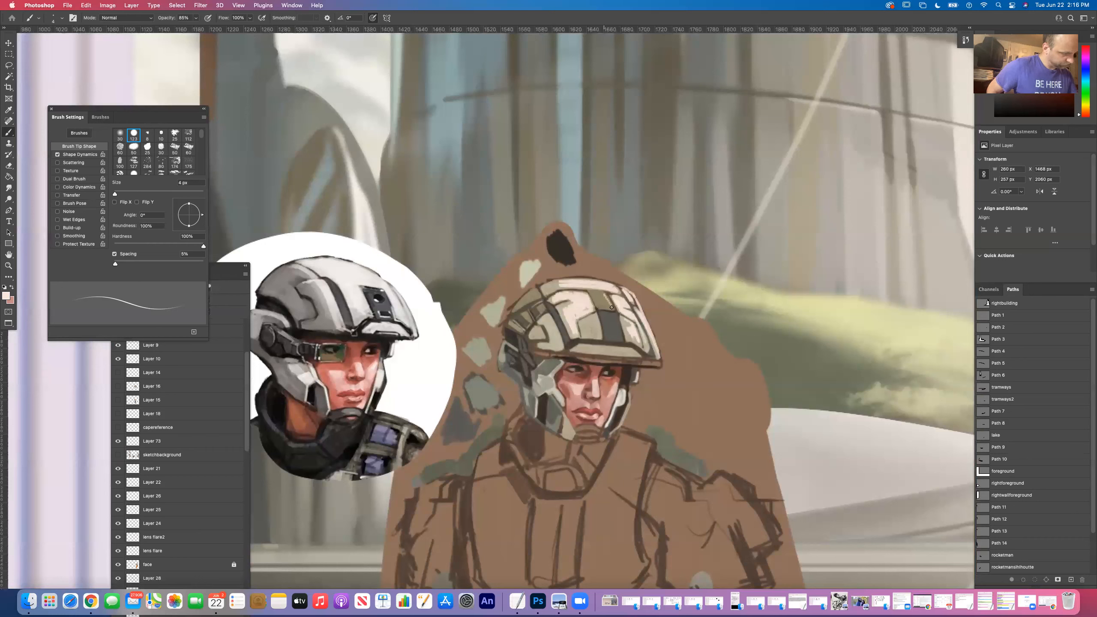
key(super+z)
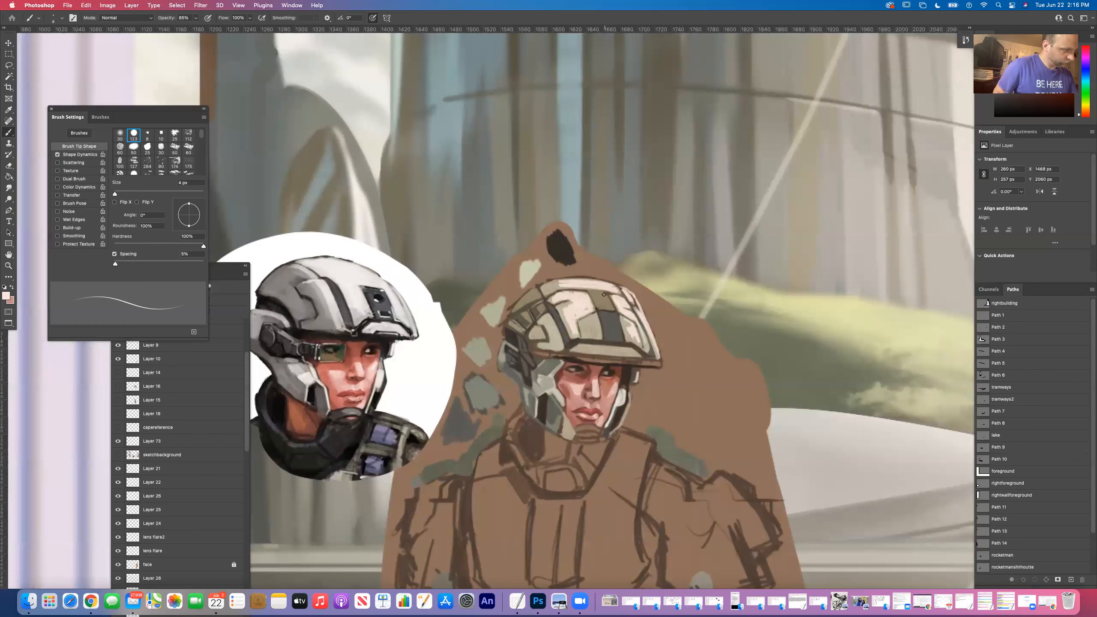
drag(606, 297, 609, 312)
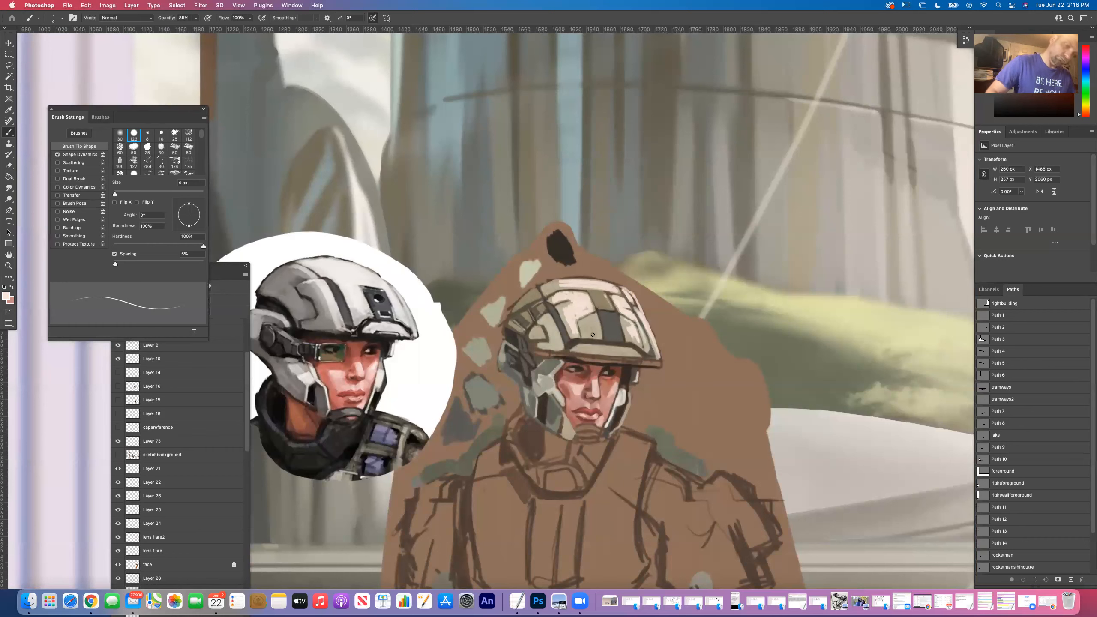
key(super+z)
drag(589, 292, 597, 307)
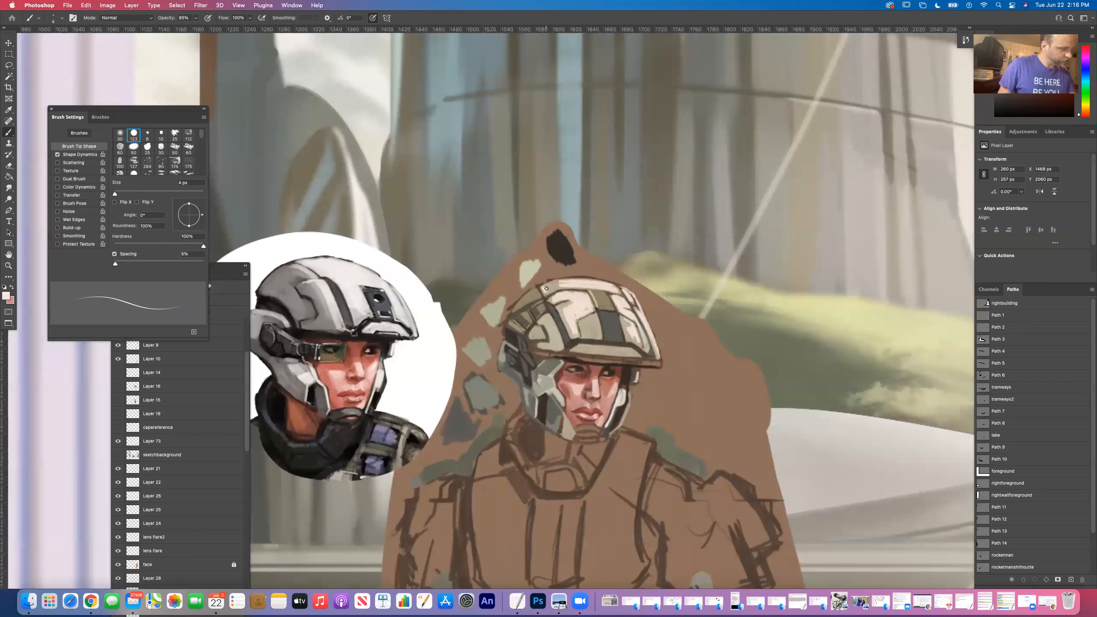
drag(547, 319, 560, 345)
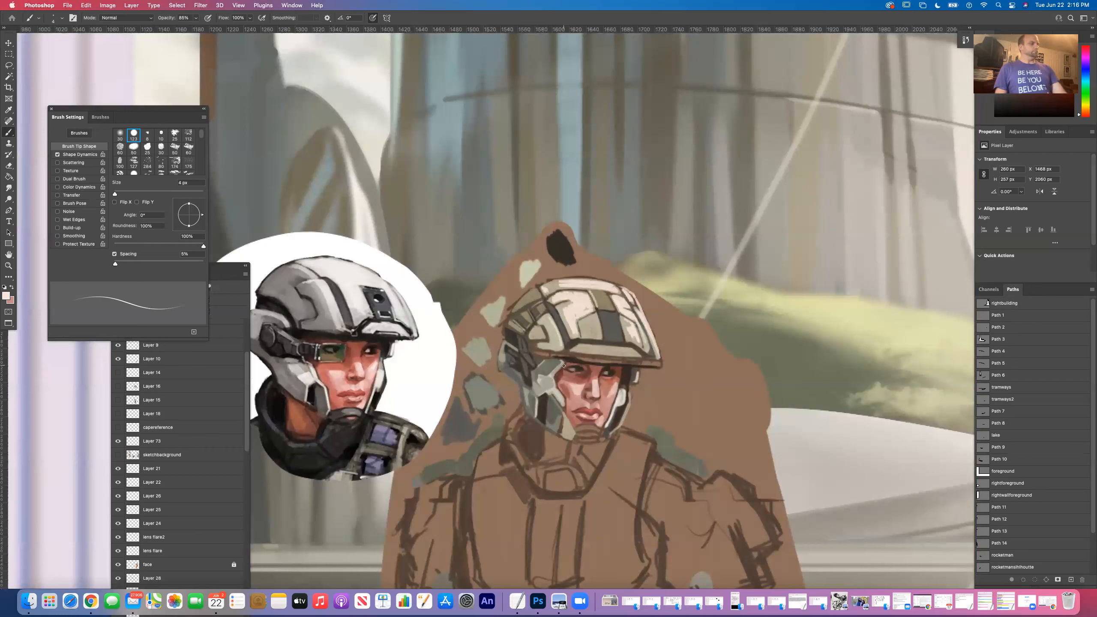
drag(585, 326, 598, 338)
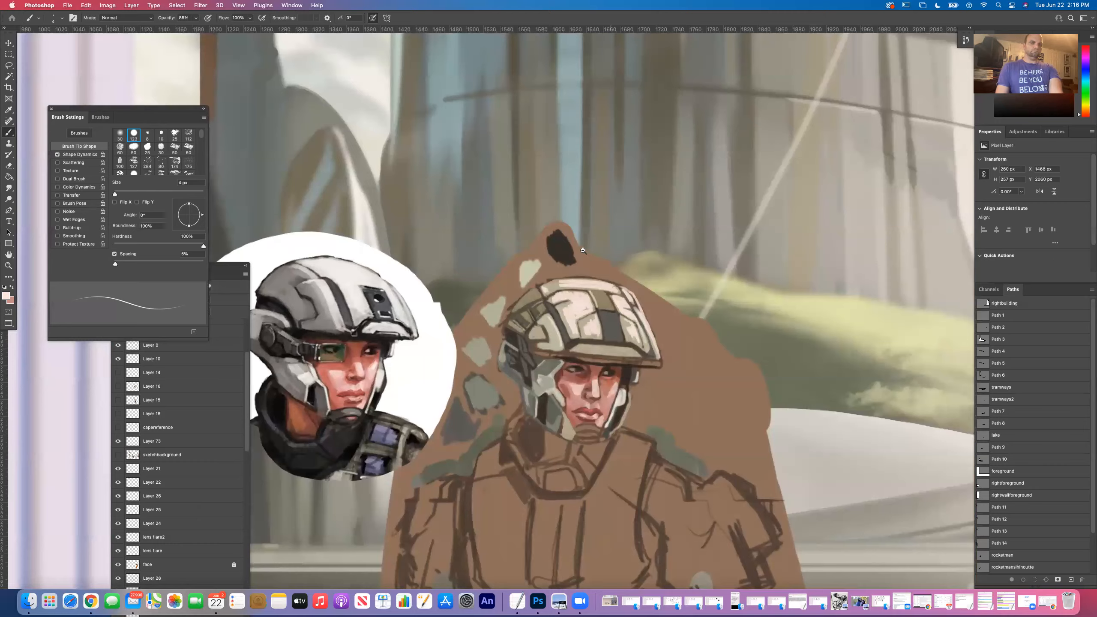
scroll(462, 263, down, 5)
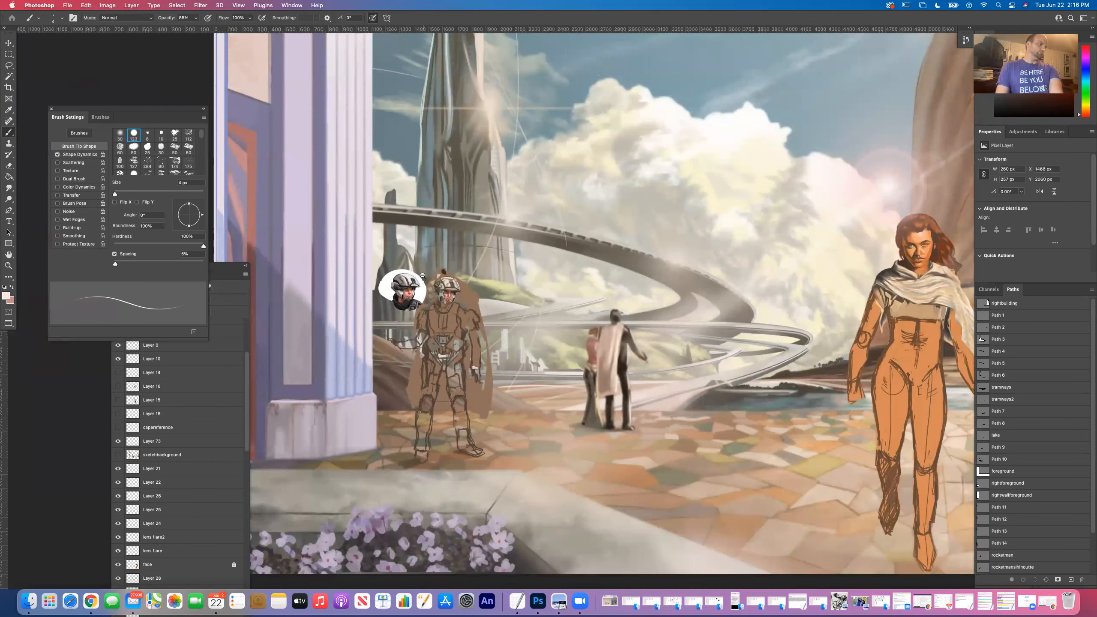
scroll(481, 265, up, 5)
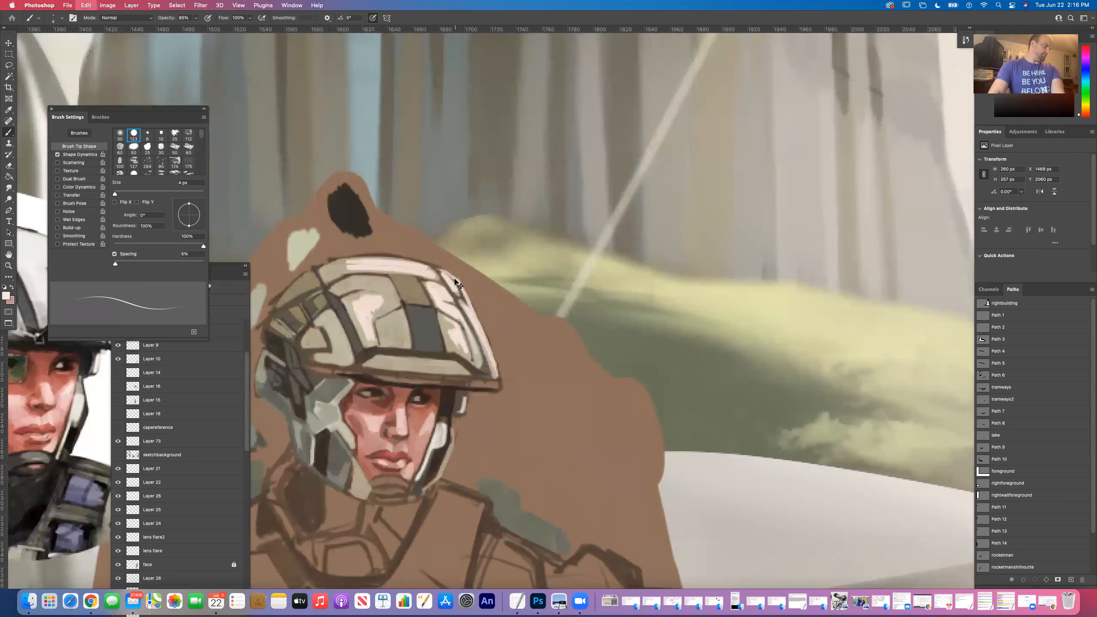
scroll(457, 283, down, 6)
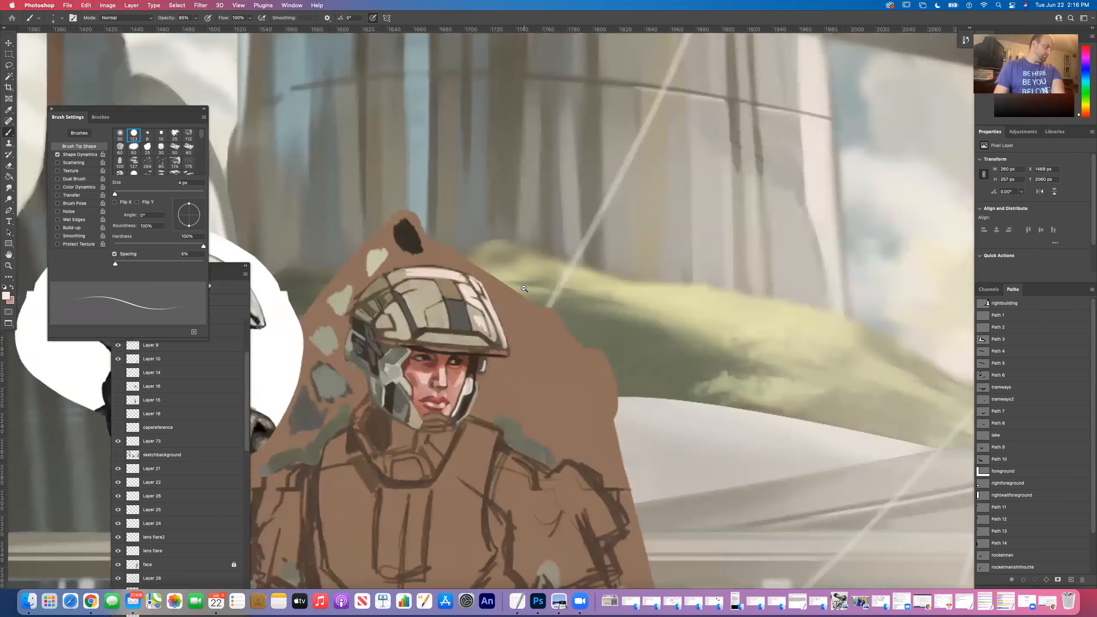
Step: Sample a muted beige from the helmet and paint along the highlight strip across its crown
scroll(524, 288, down, 2)
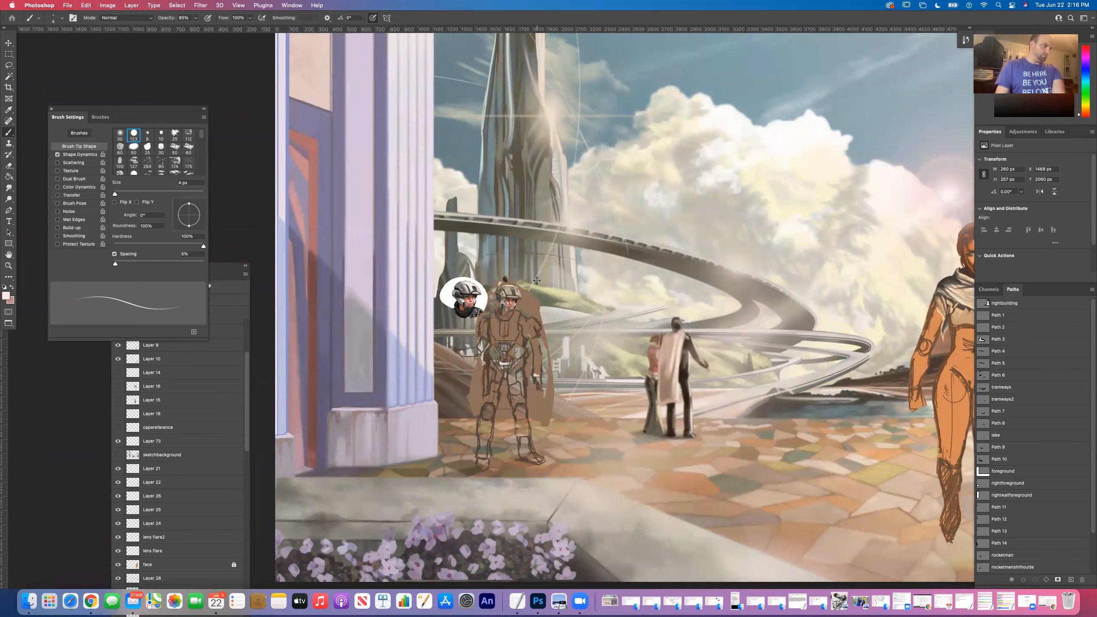
scroll(510, 286, up, 8)
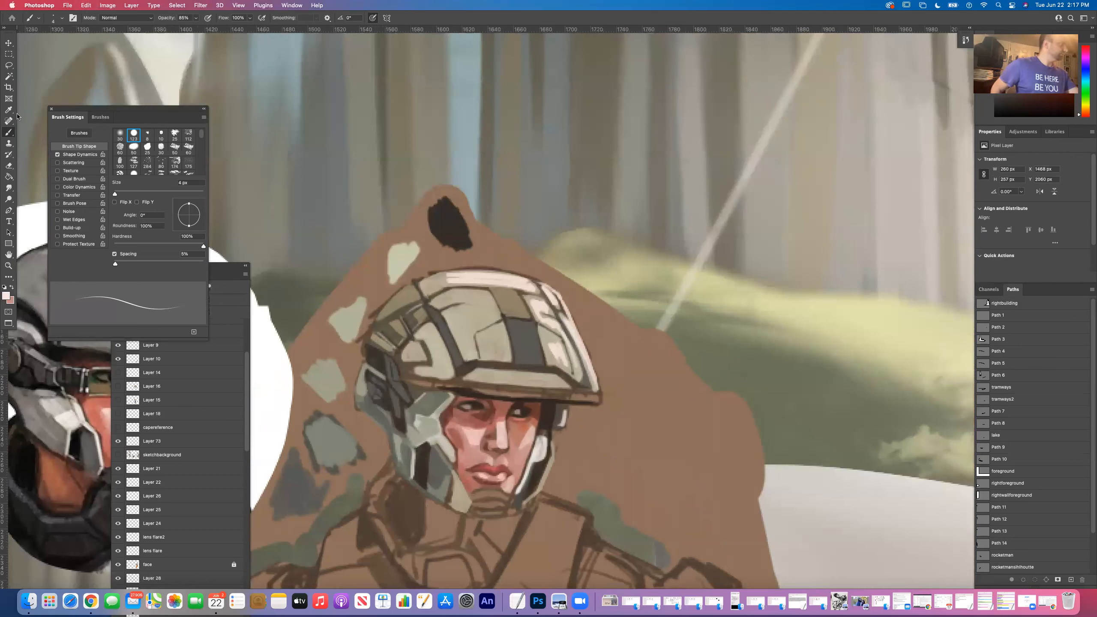
key(j)
click(427, 280)
key(Return)
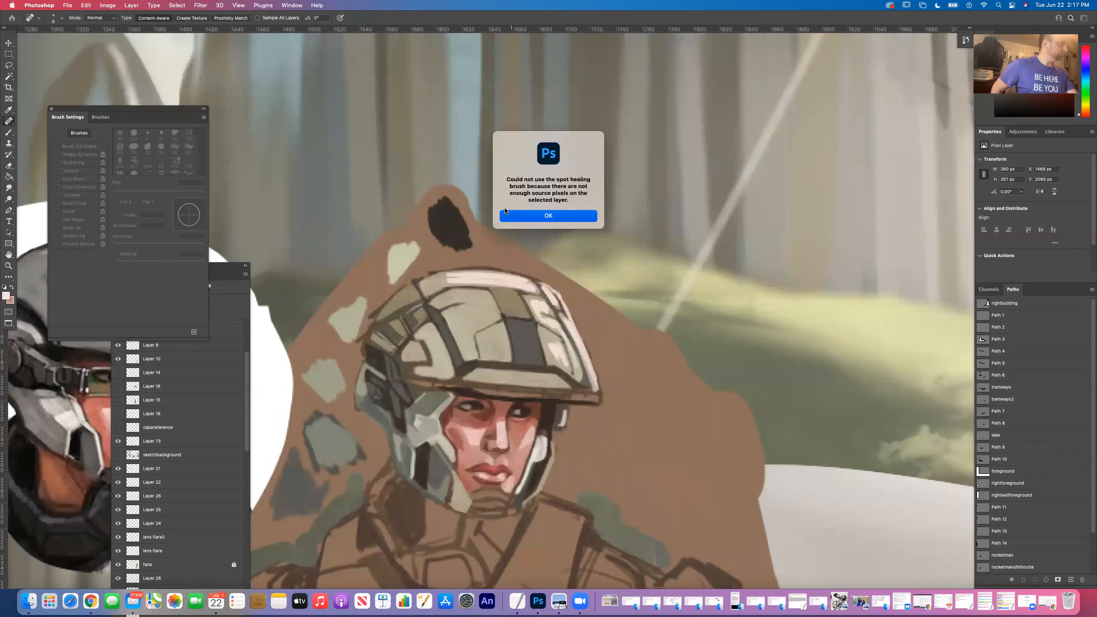
key(i)
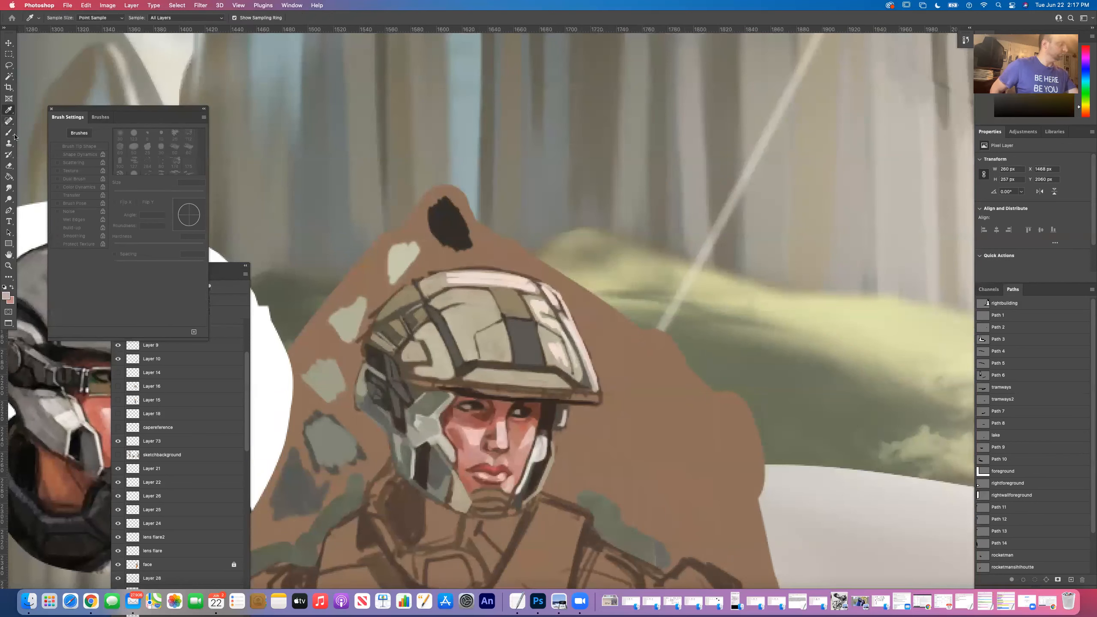
key(b)
drag(464, 284, 523, 291)
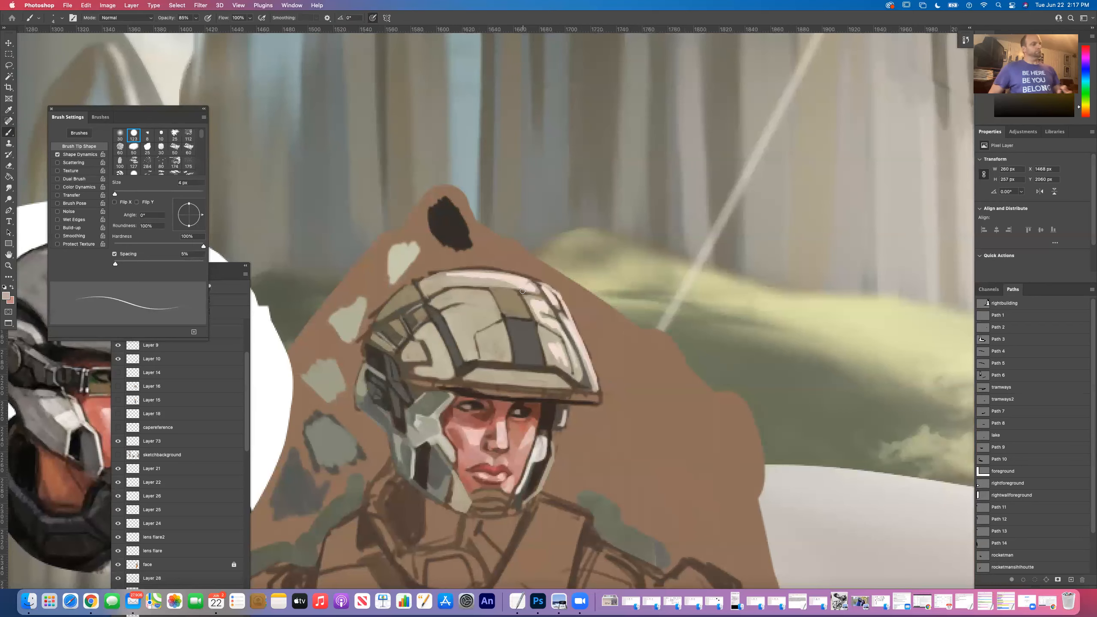
Step: Examine how the helmet and face read at a distance, comparing them with the caped couple, red-haired woman and surrounding scene
alt+click(538, 387)
alt+click(538, 387)
alt+click(540, 384)
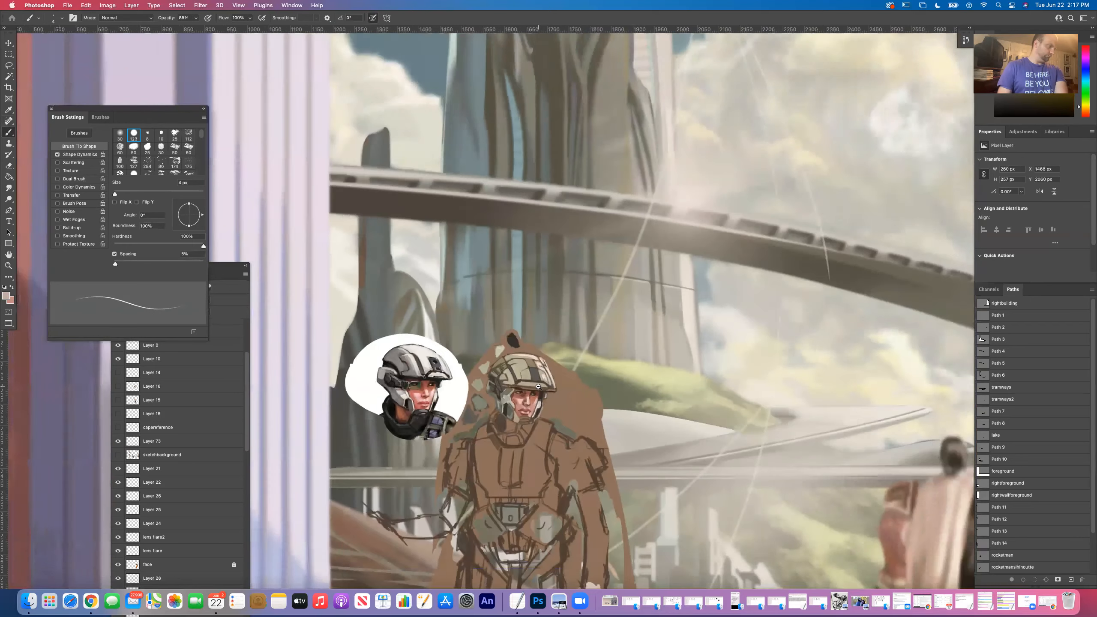
alt+click(545, 376)
alt+click(561, 351)
drag(596, 346, 507, 347)
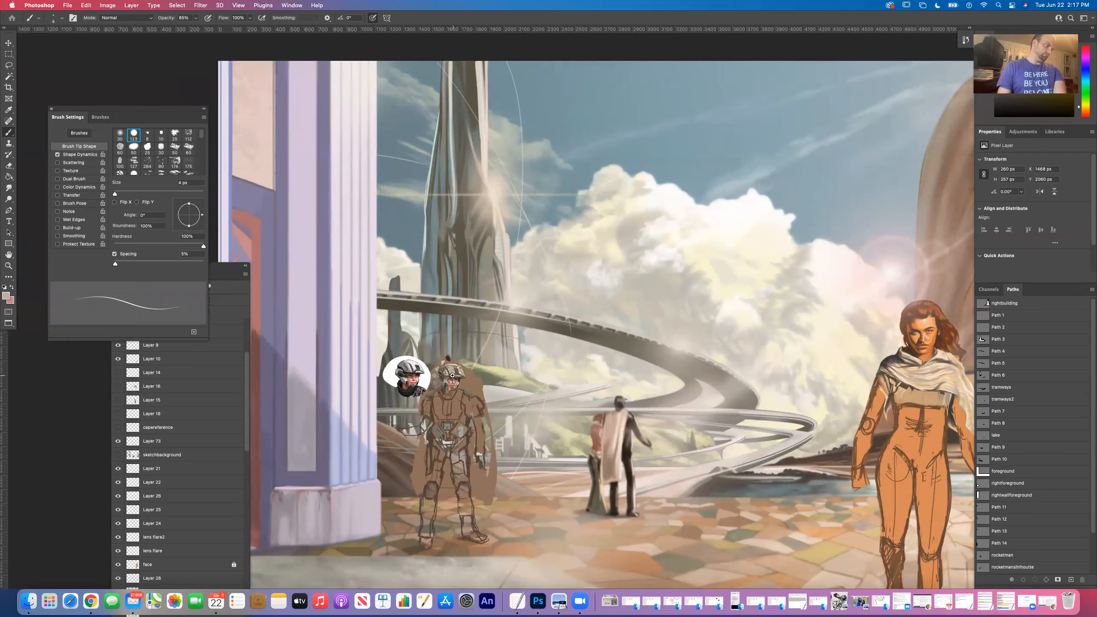
click(454, 374)
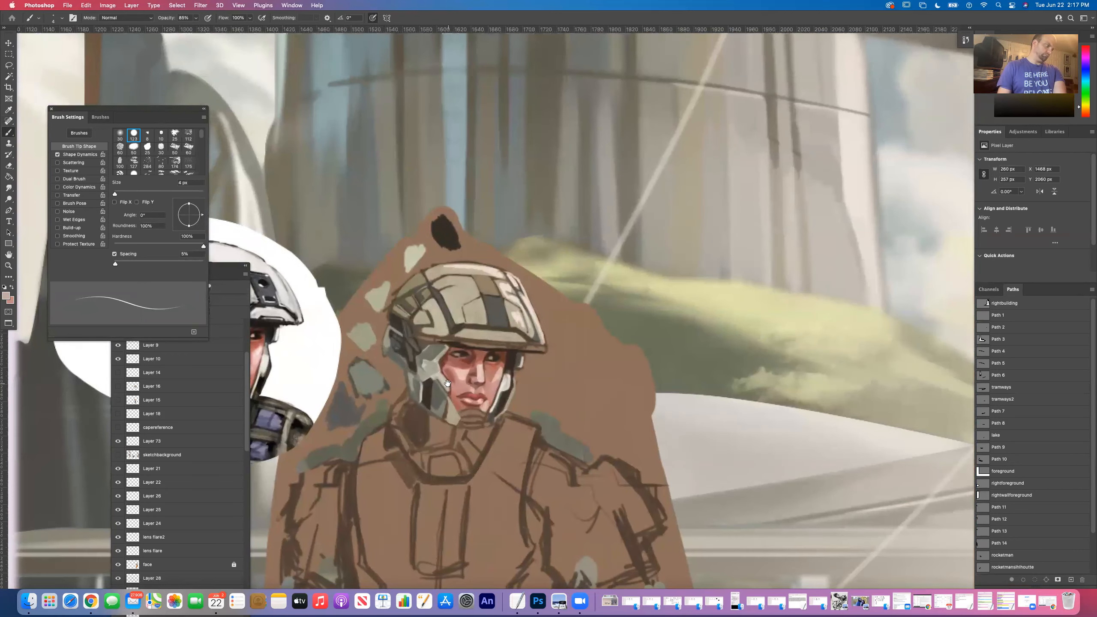
super+click(444, 383)
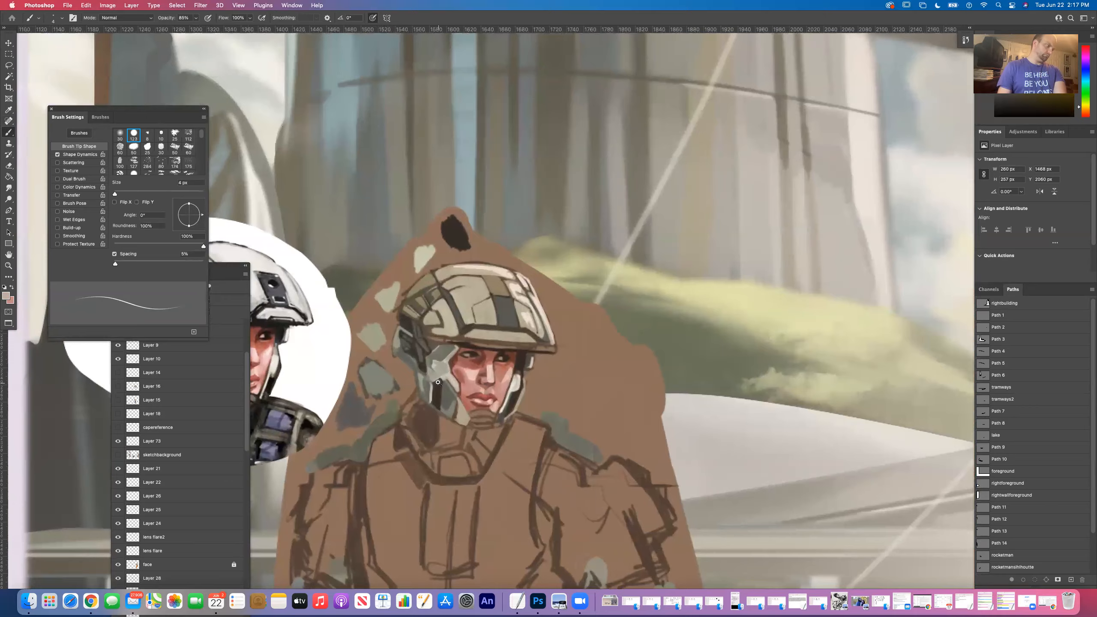
super+click(444, 382)
alt+super+click(438, 382)
alt+super+click(438, 382)
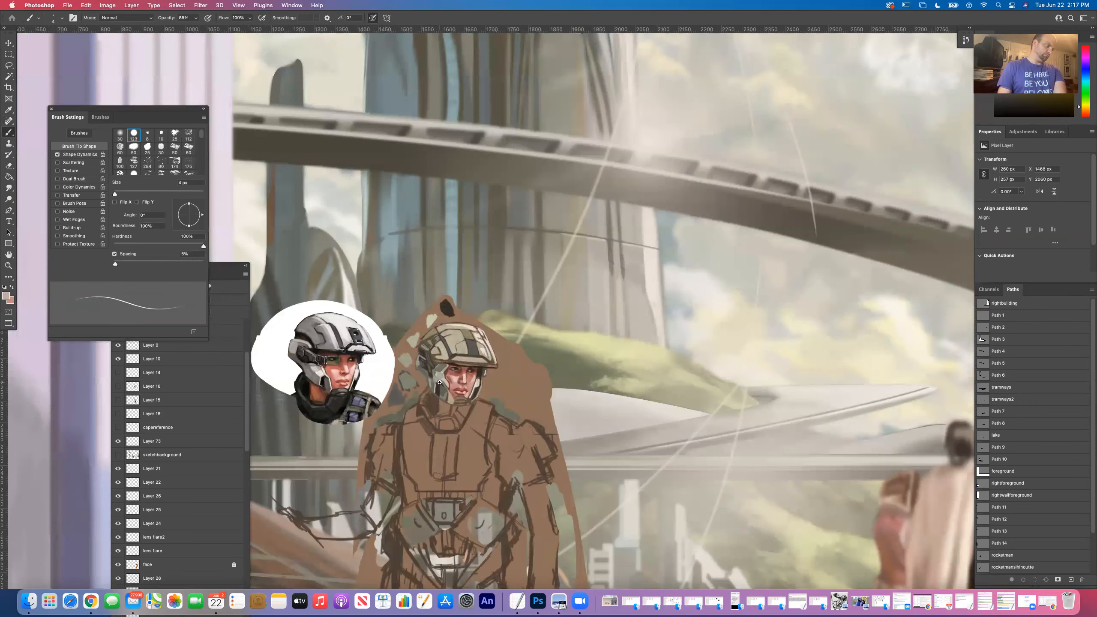
super+click(460, 390)
super+click(459, 389)
super+click(459, 390)
drag(459, 390, 529, 366)
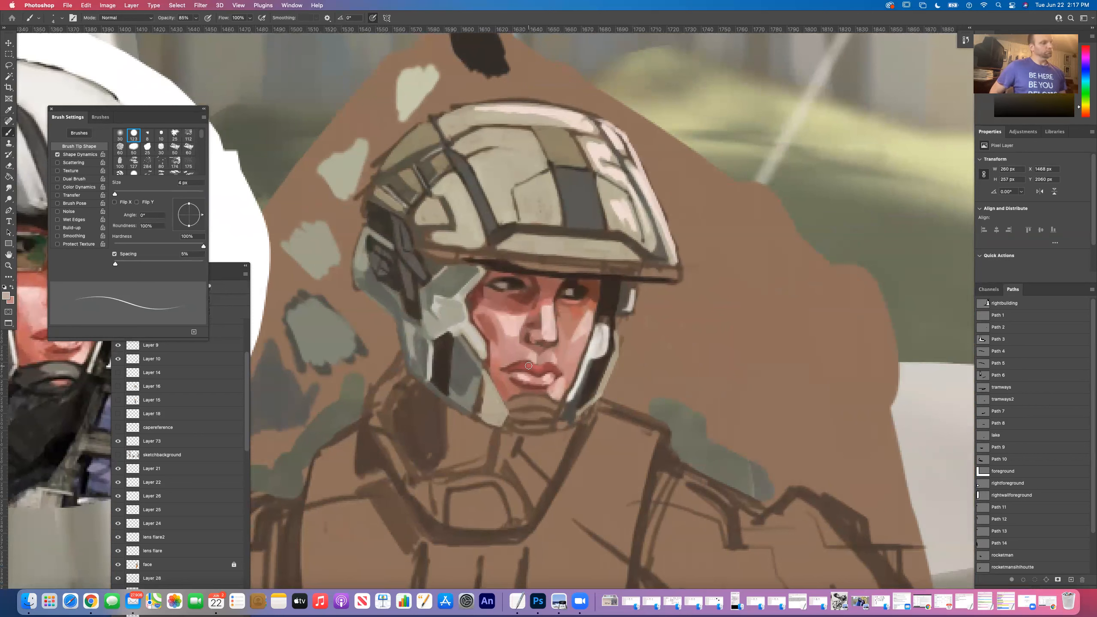
Step: Sample the pale highlight from the helmet's far side and paint light edges along the chin guard and cheek plates
click(8, 110)
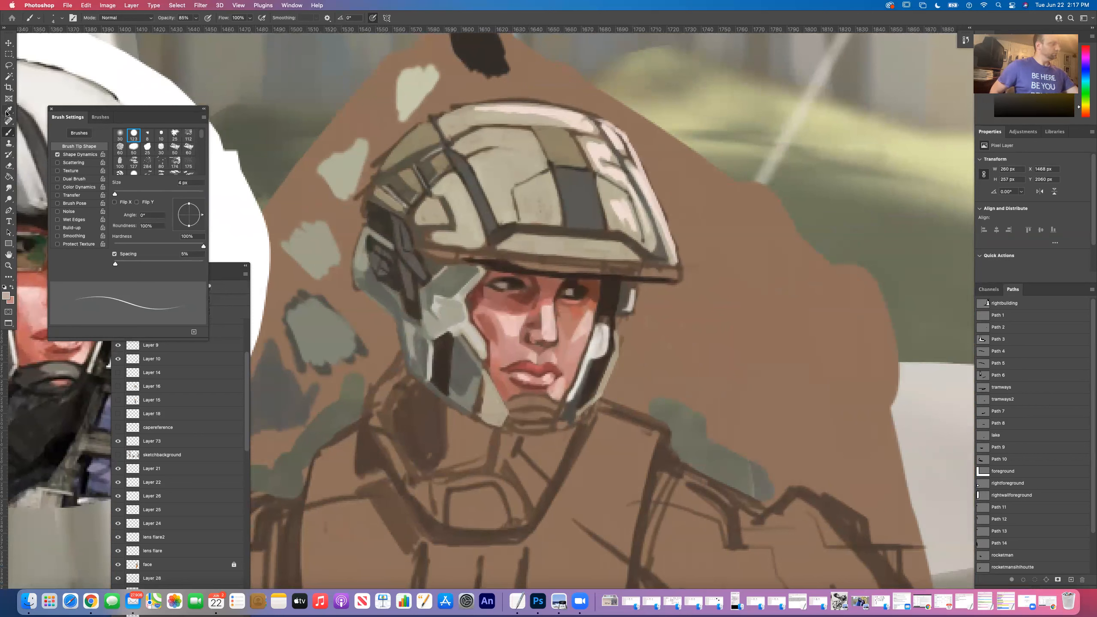
click(653, 204)
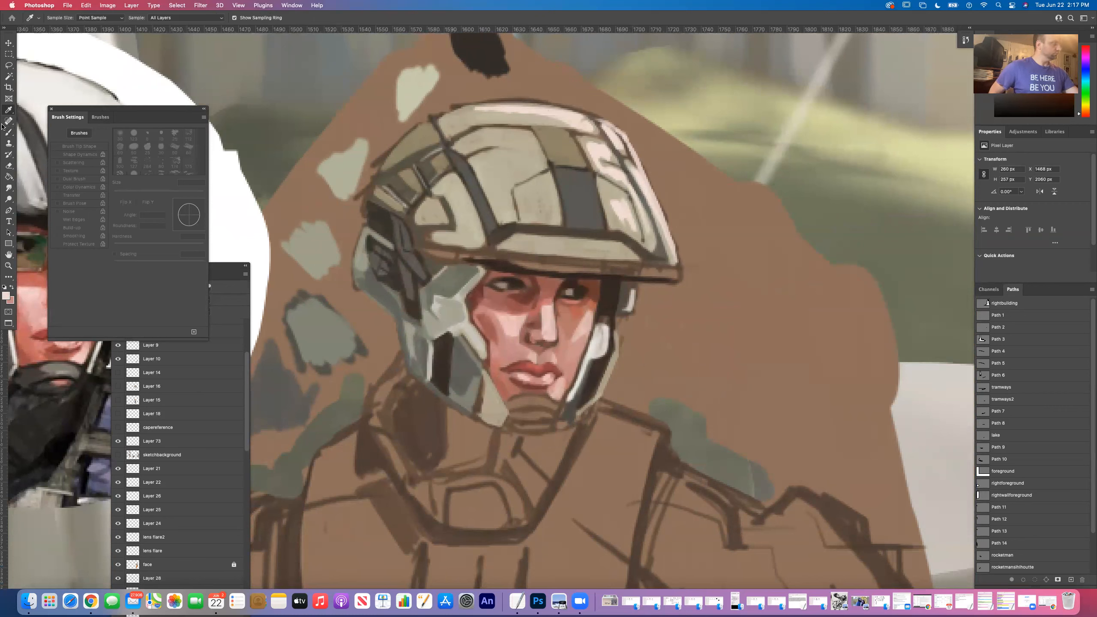
key(b)
drag(614, 358, 595, 400)
drag(490, 380, 498, 416)
drag(471, 327, 485, 355)
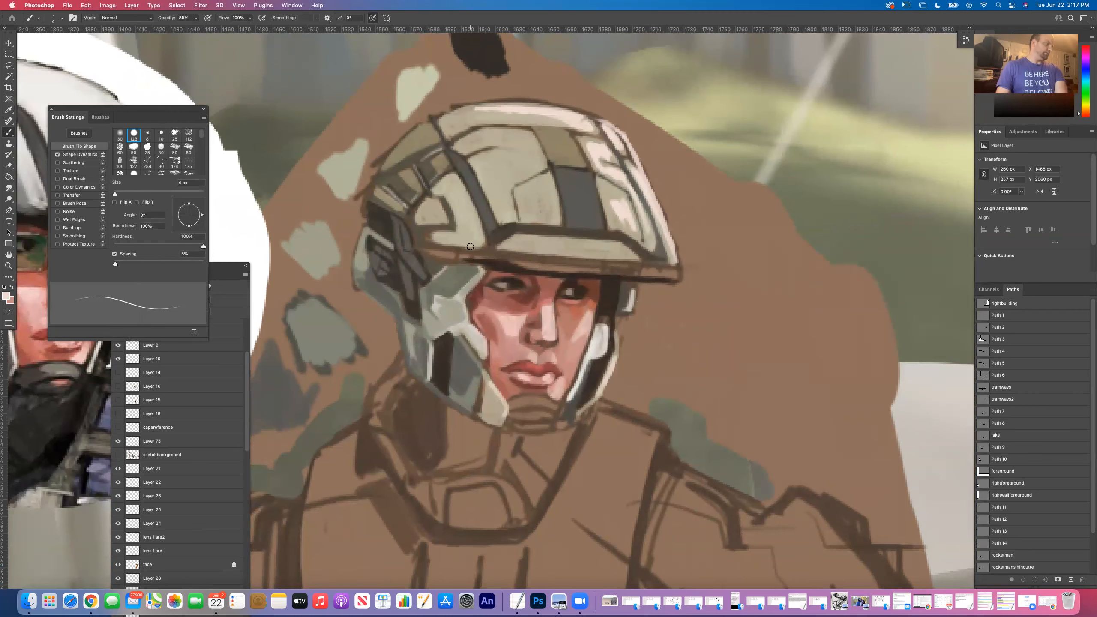
drag(413, 286, 469, 275)
Step: Check the updated helmet against the whole scene from a distance and at actual size
alt+click(469, 276)
alt+click(469, 275)
alt+click(469, 275)
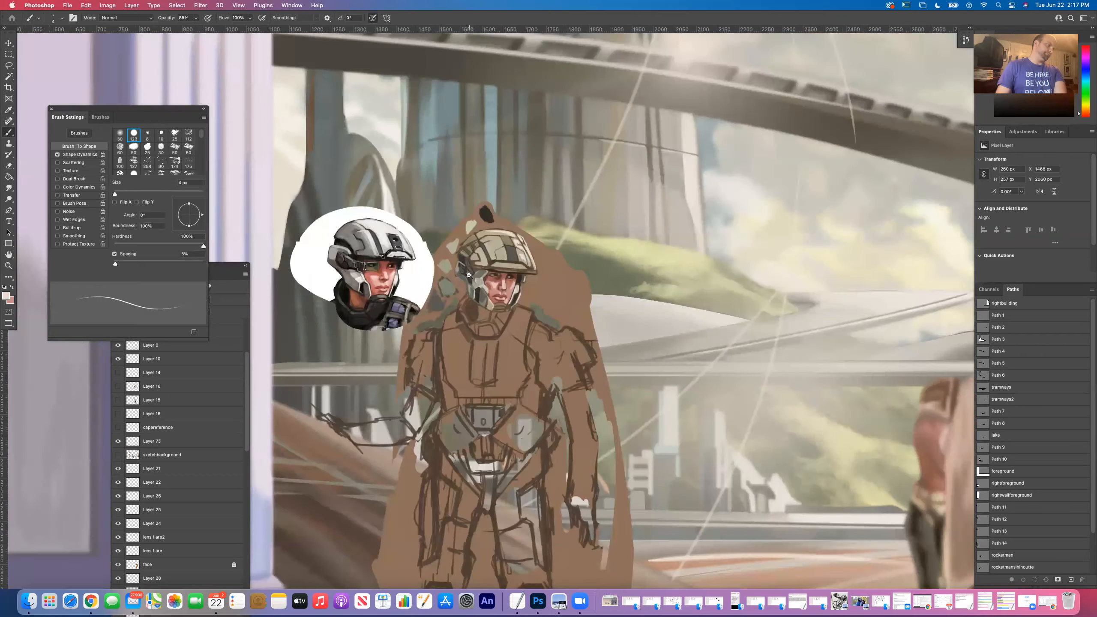
alt+click(469, 275)
alt+click(469, 275)
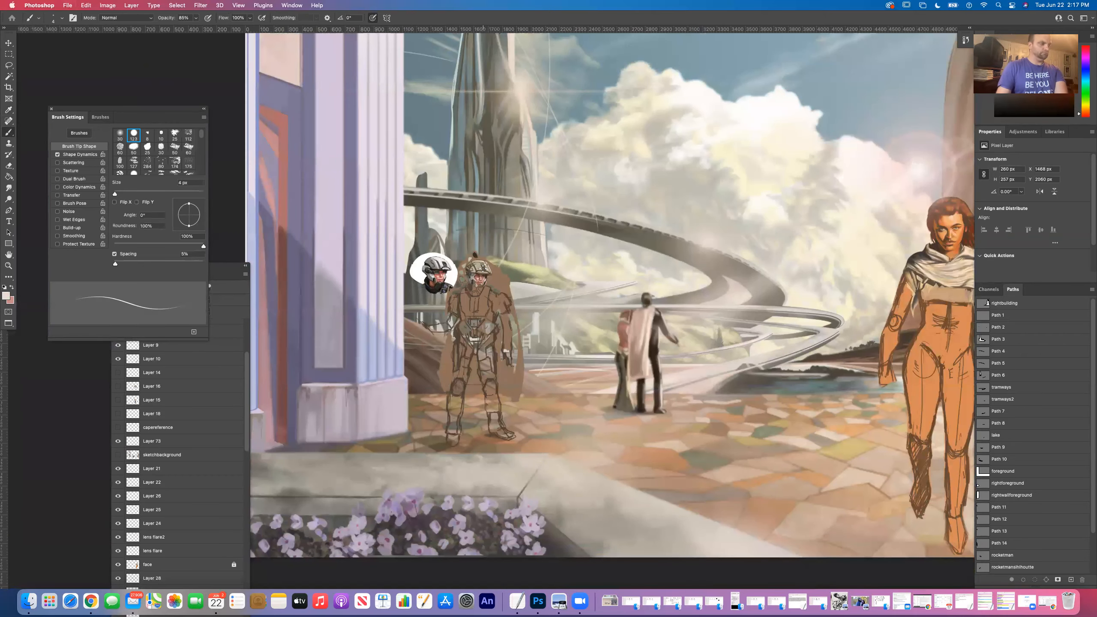
click(247, 5)
click(246, 5)
click(238, 5)
click(243, 129)
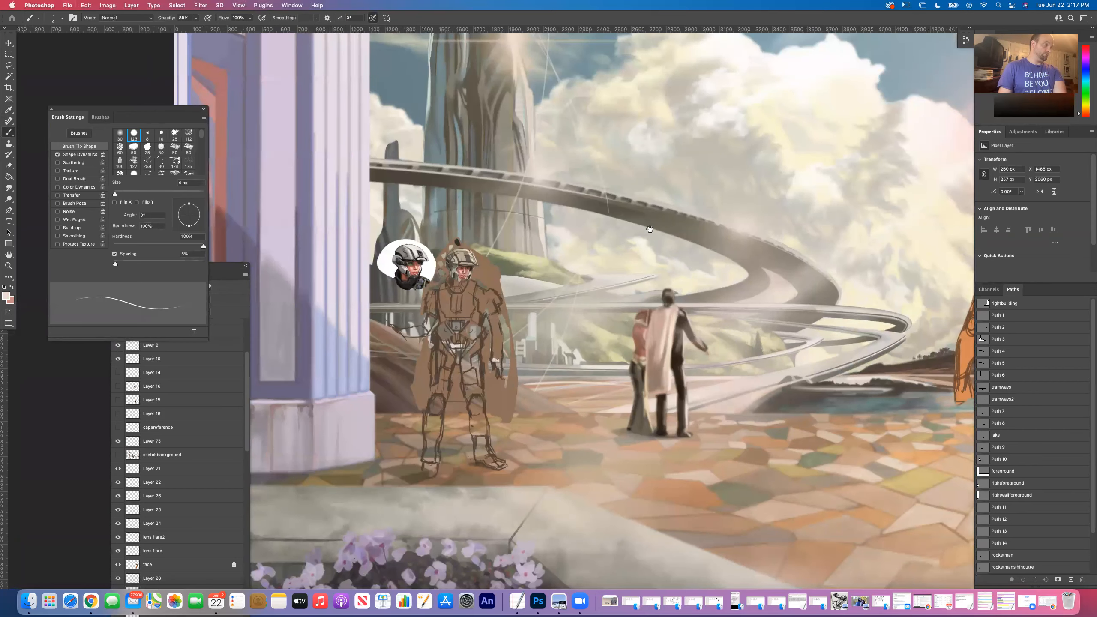
drag(650, 229, 641, 228)
mouse_move(708, 220)
mouse_down()
mouse_move(537, 229)
mouse_move(559, 223)
mouse_up()
Step: Move the Layers and Brush Settings panels off the armored figure to clear the view across the scene
drag(236, 266, 212, 441)
mouse_move(163, 111)
mouse_down()
mouse_move(165, 125)
mouse_move(443, 393)
mouse_up()
drag(488, 287, 451, 269)
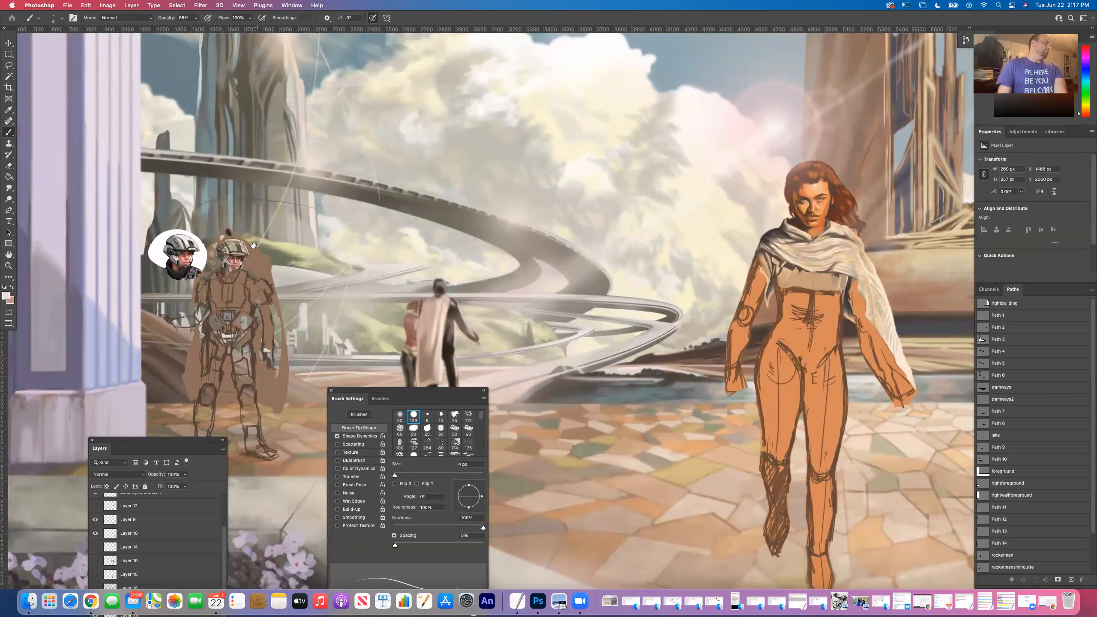
Step: Sample a near-black brown from the shadows around the eyes and darken the near-side eyebrow beneath the helmet brim
scroll(253, 245, up, 15)
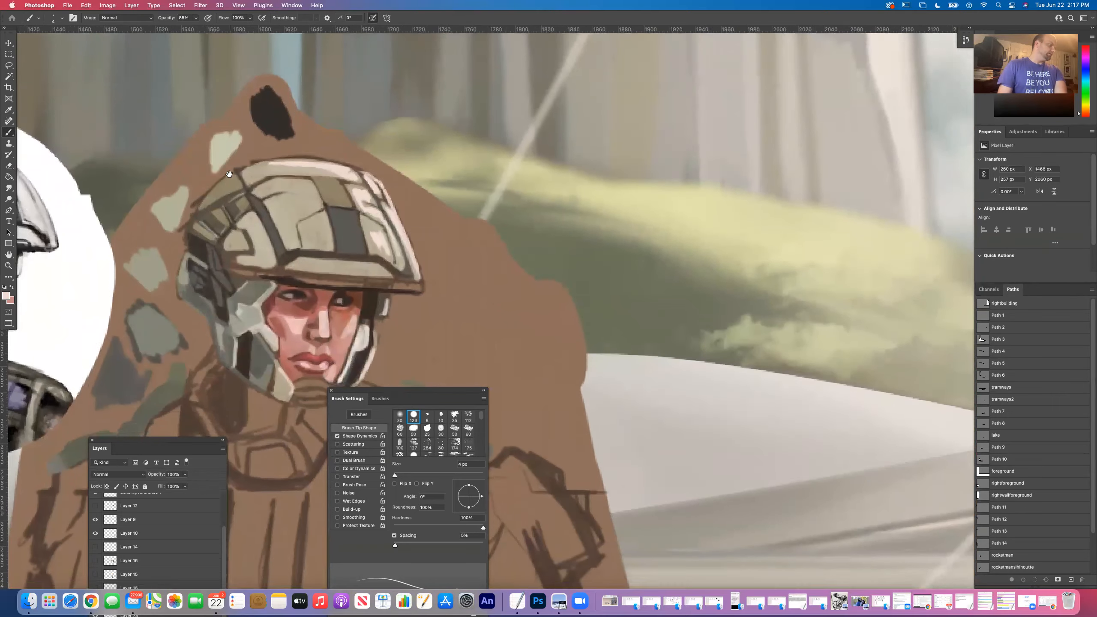
scroll(290, 246, up, 5)
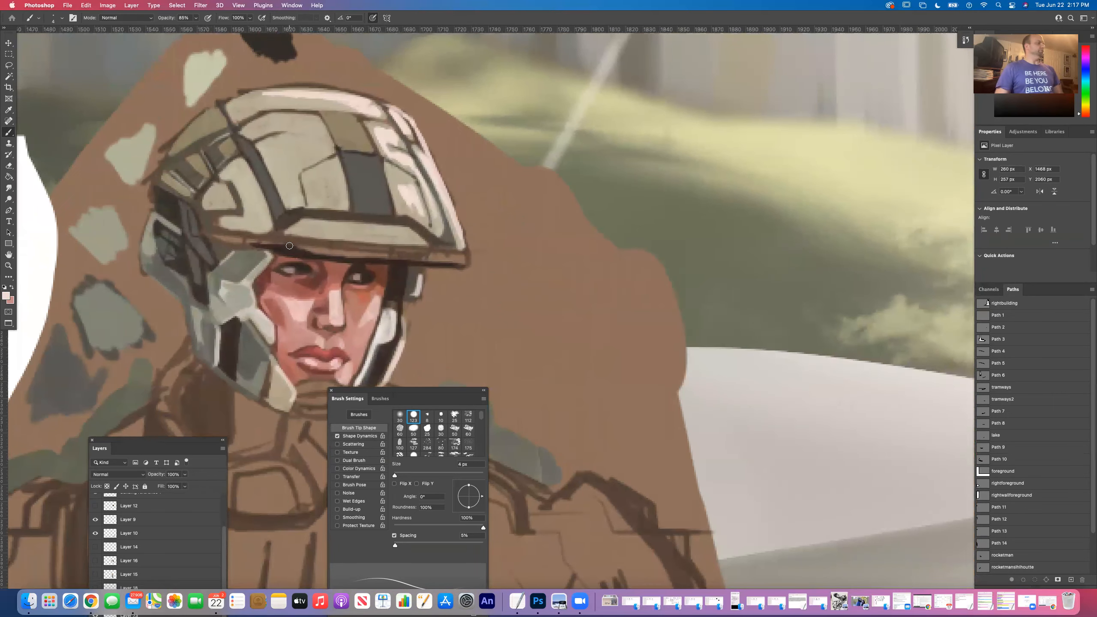
key(i)
click(321, 266)
key(b)
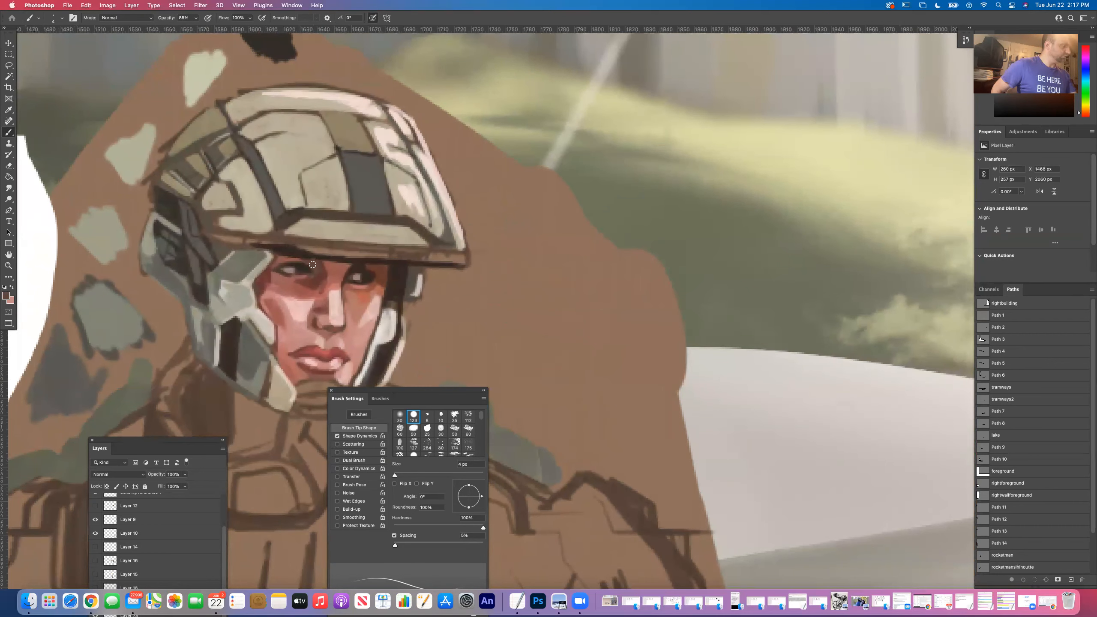
key(i)
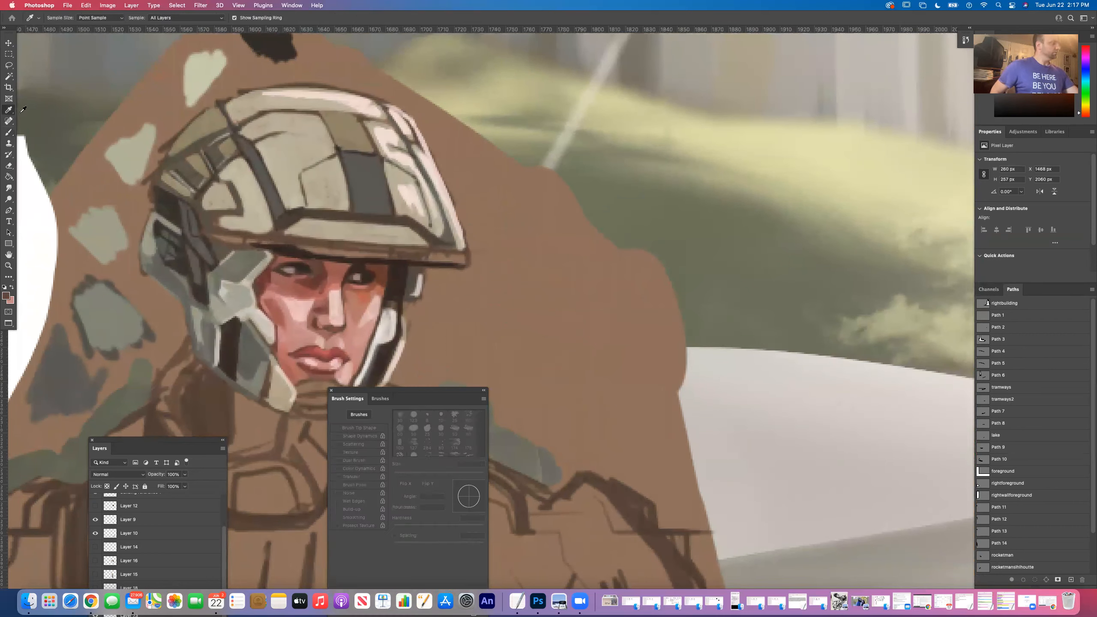
click(304, 265)
key(b)
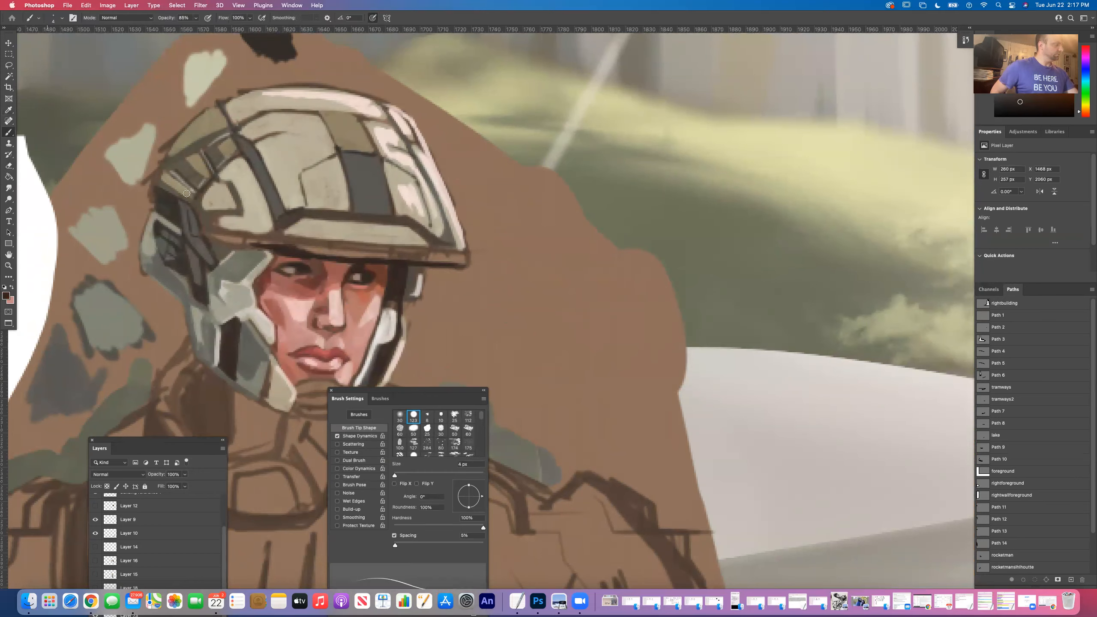
drag(307, 267, 320, 264)
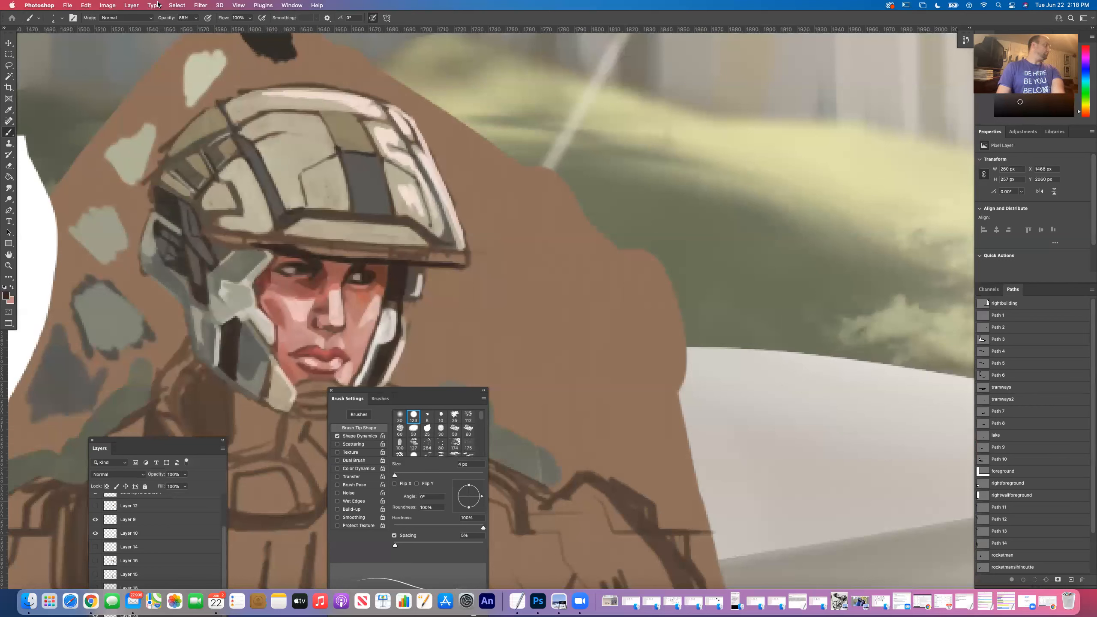
Step: Compare the figure's face and helmet with the red-haired woman at actual size and with the helmet reference up close
click(238, 5)
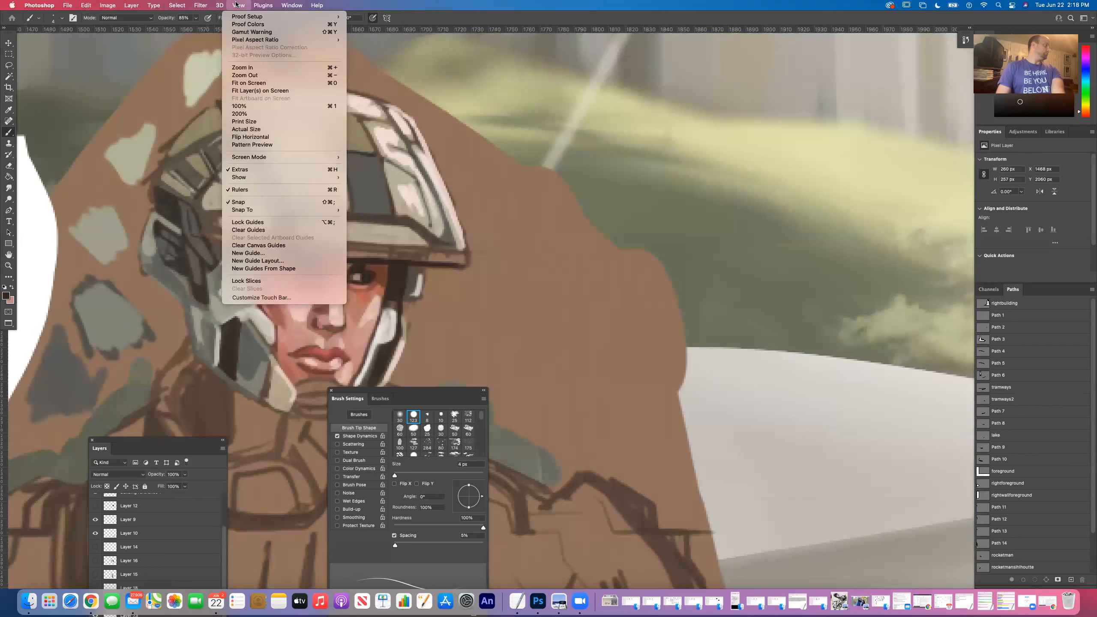
click(242, 130)
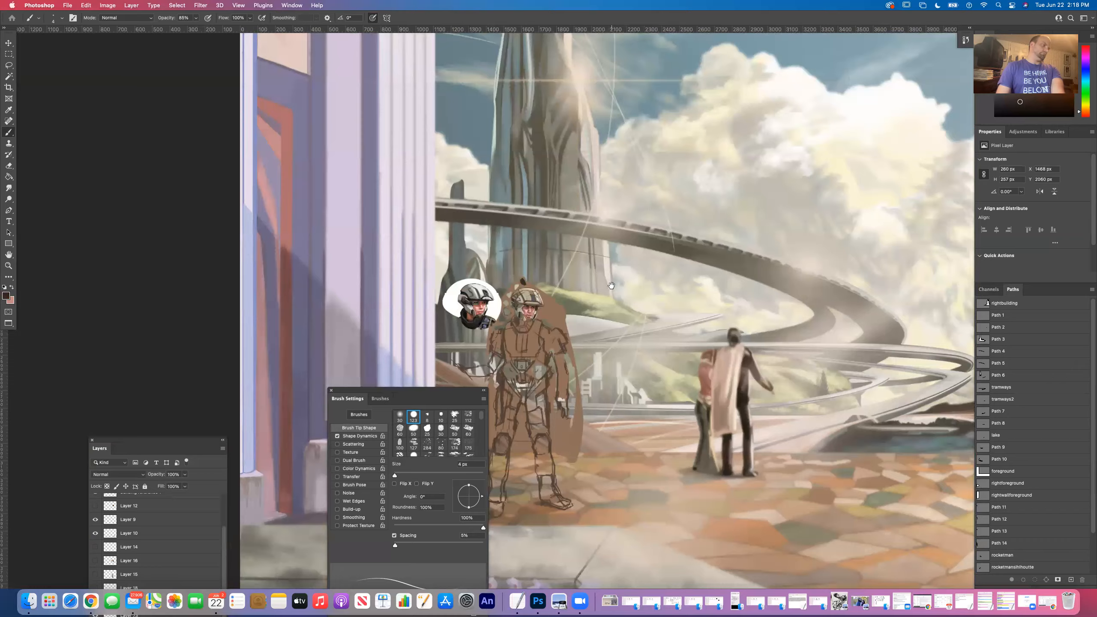
drag(611, 286, 470, 268)
drag(555, 264, 440, 230)
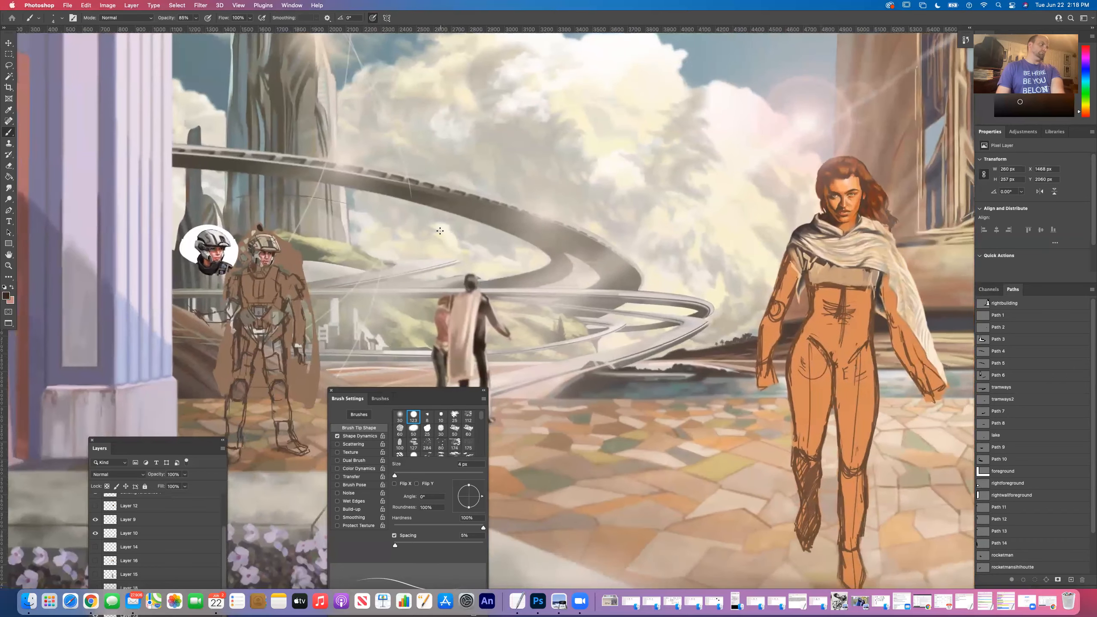
scroll(265, 256, up, 10)
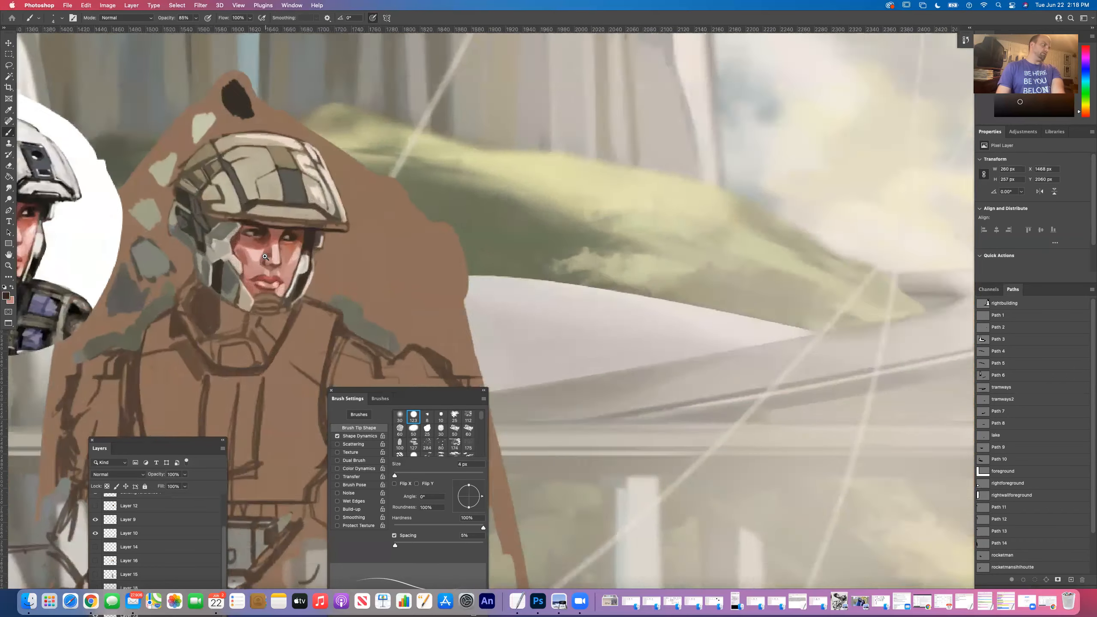
drag(265, 256, 454, 253)
scroll(454, 253, up, 3)
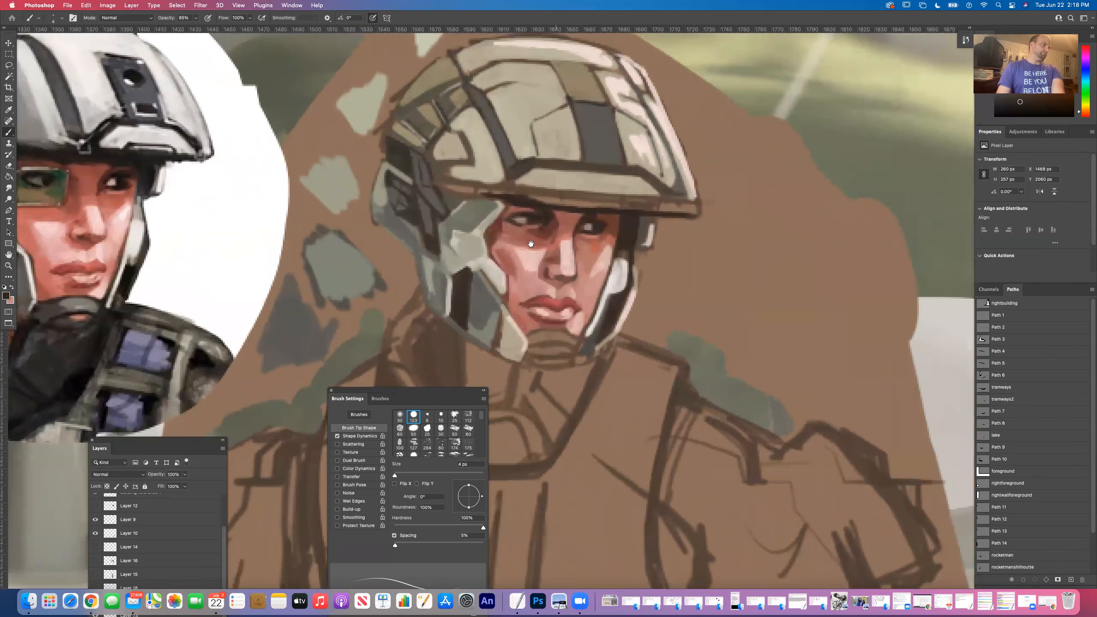
drag(531, 243, 578, 268)
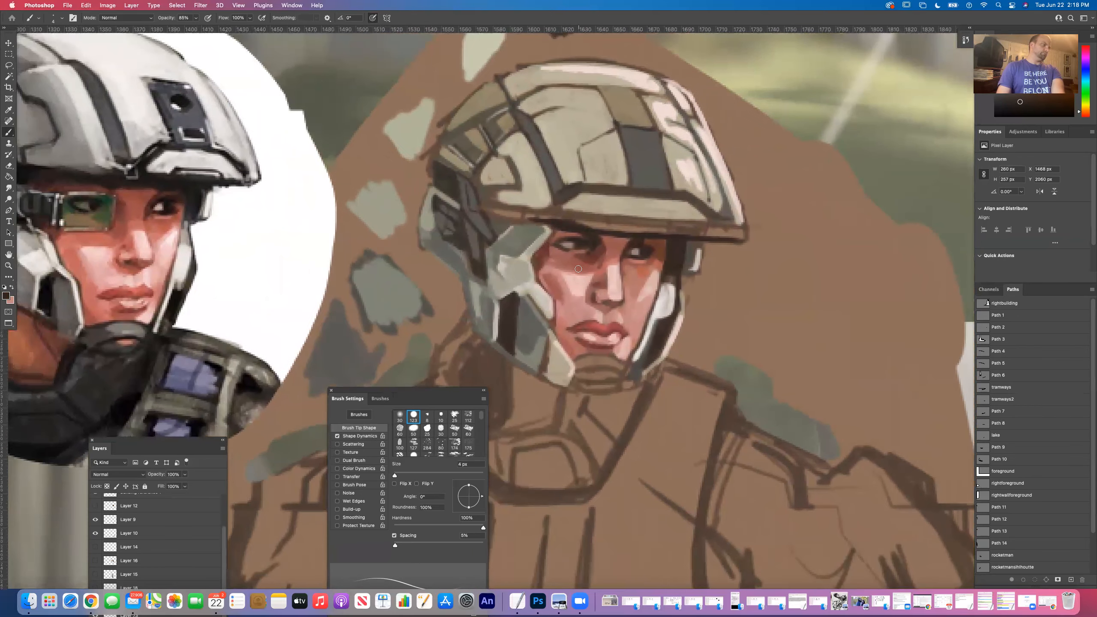
Step: Sample the pale pink skin highlight from the nose and pick a brighter shade of it as the foreground color
key(i)
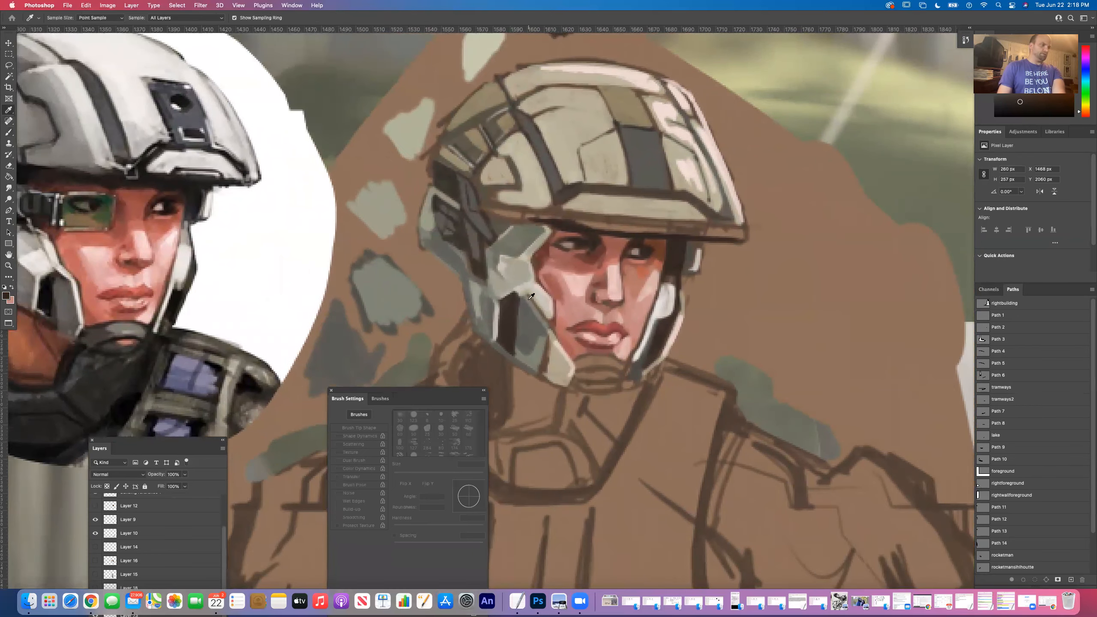
click(613, 286)
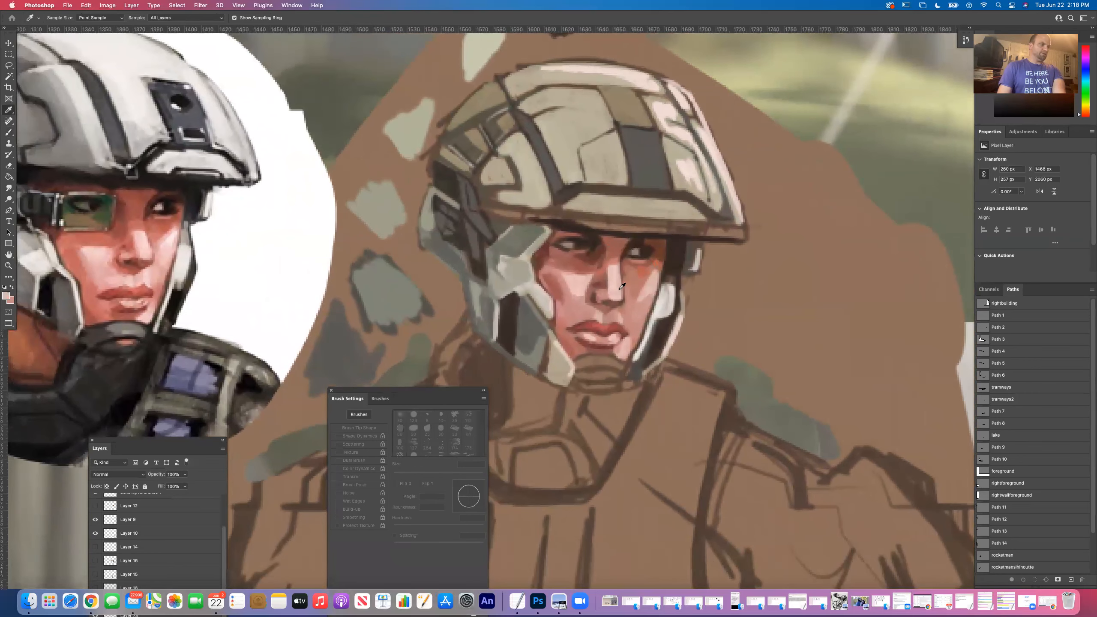
click(8, 133)
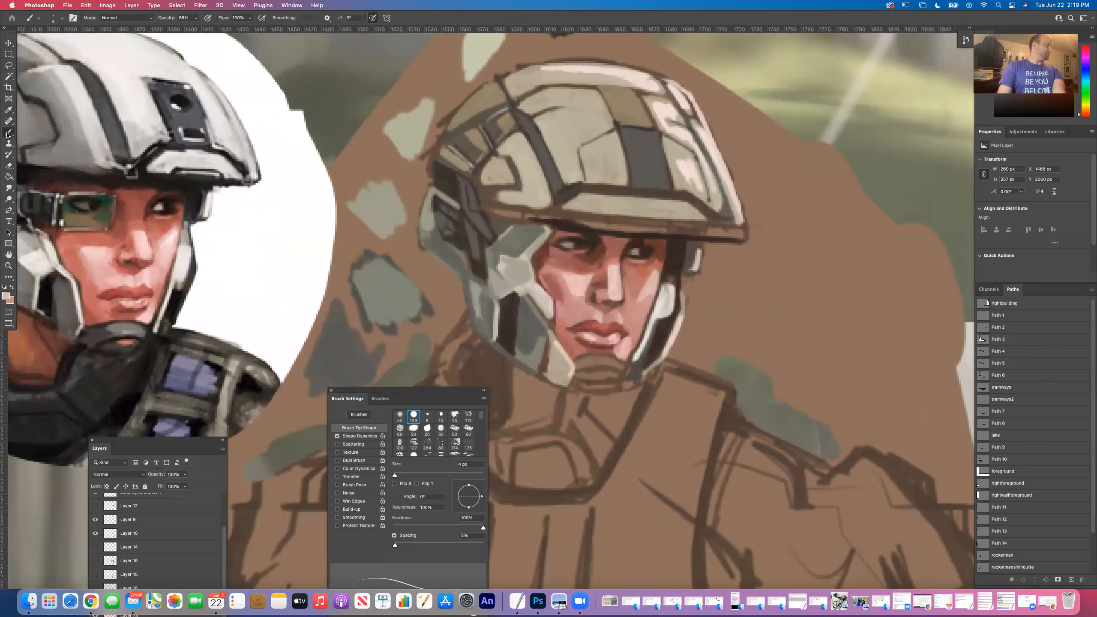
click(6, 297)
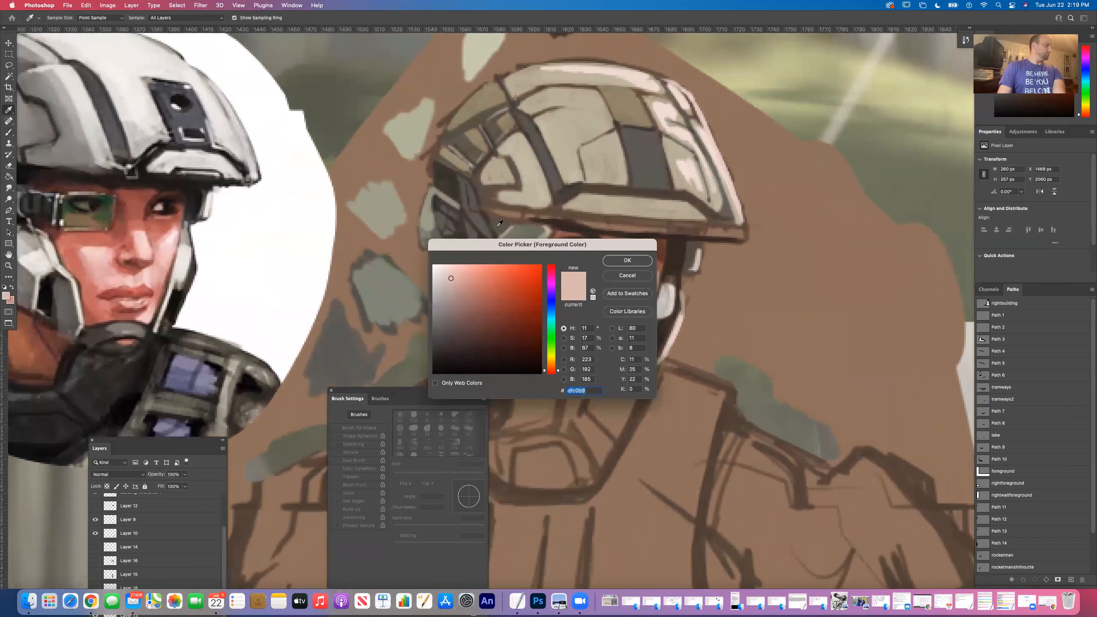
click(450, 270)
click(605, 260)
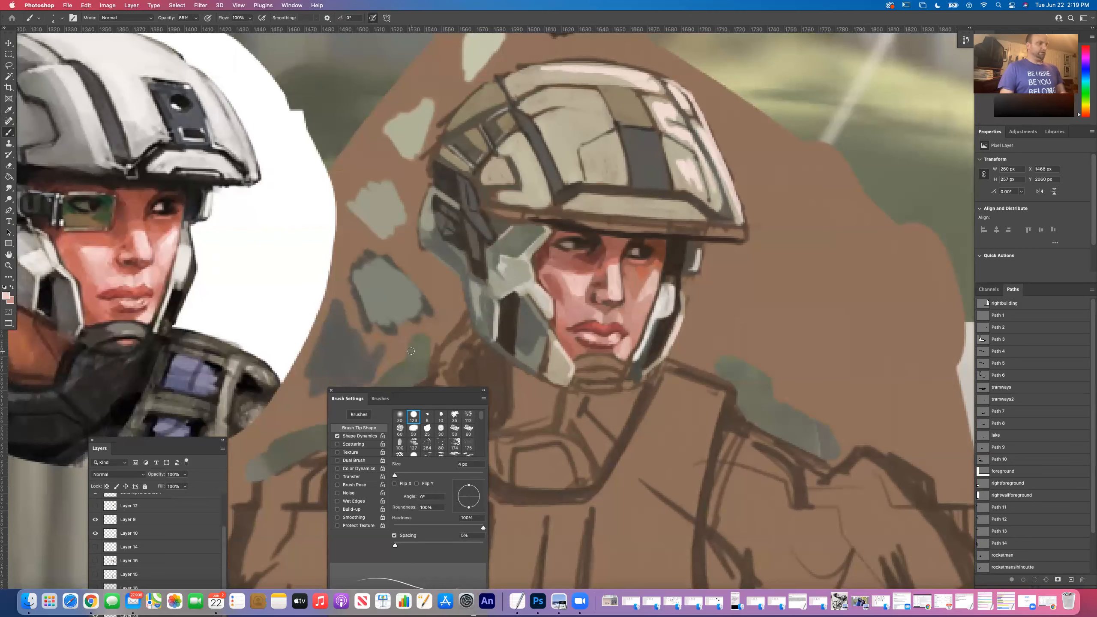
Step: Sample the muted gray-green from the color patches beside the figure and start blocking in the chin guard below the lips
scroll(586, 227, down, 10)
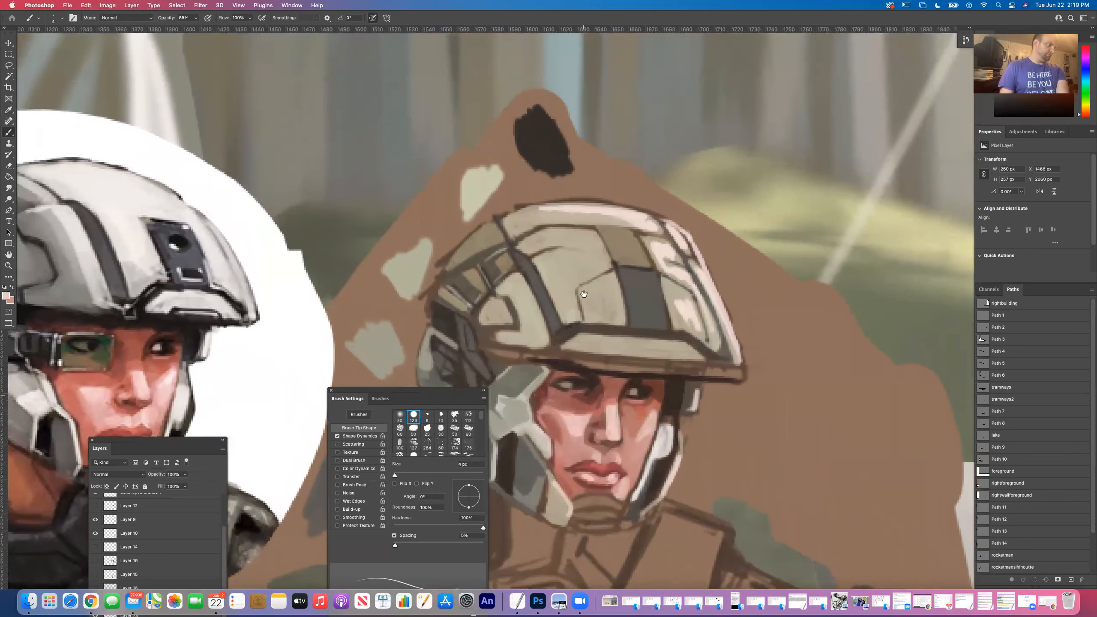
scroll(598, 320, down, 3)
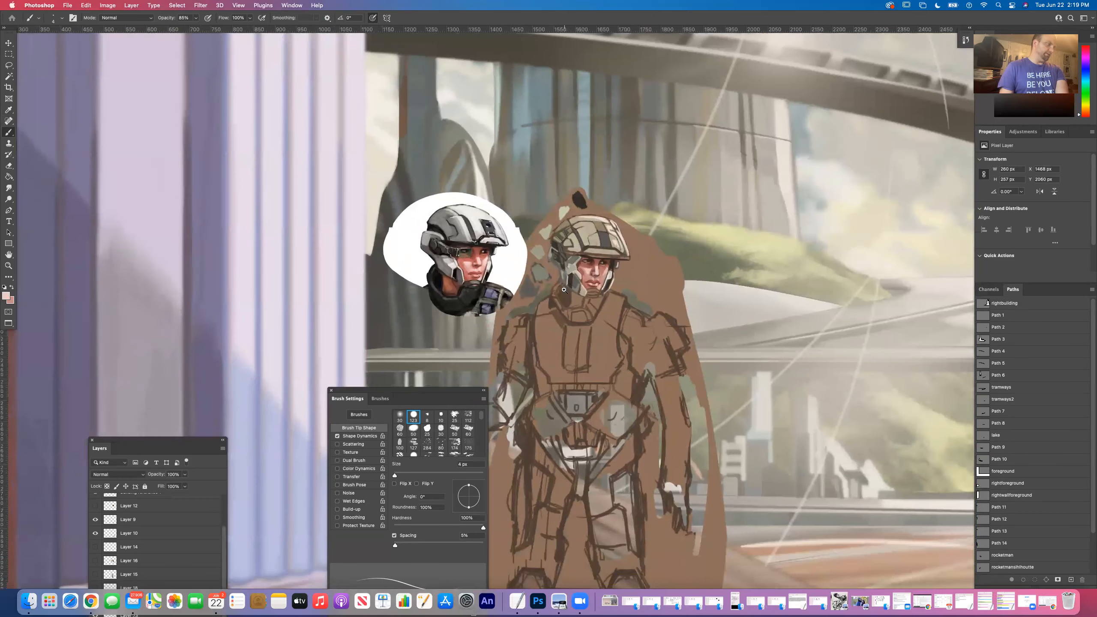
scroll(576, 294, up, 8)
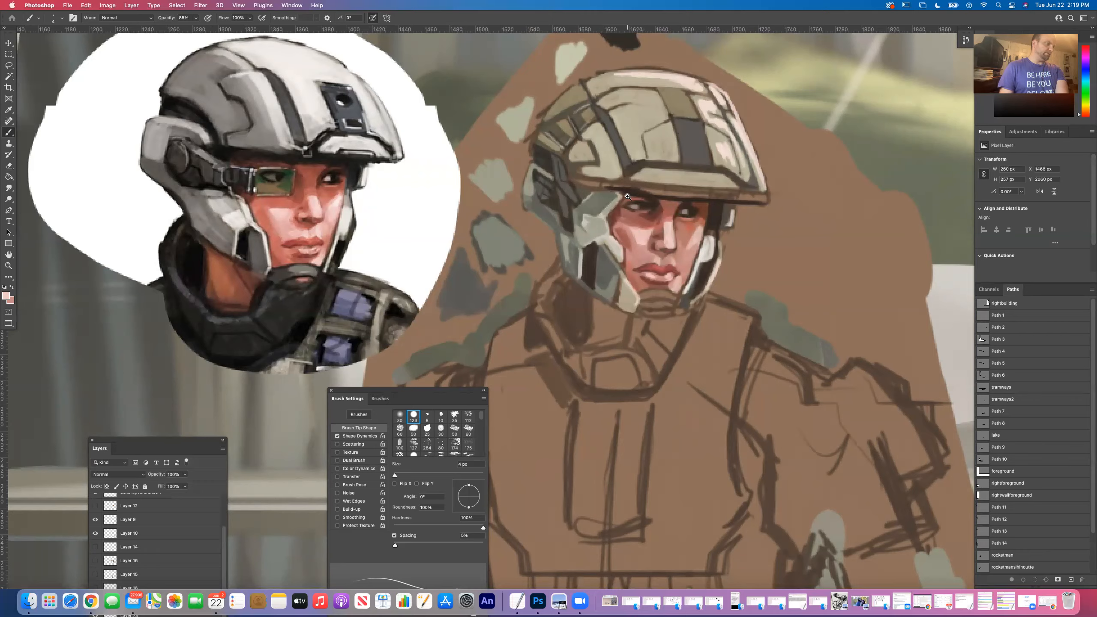
scroll(669, 208, up, 5)
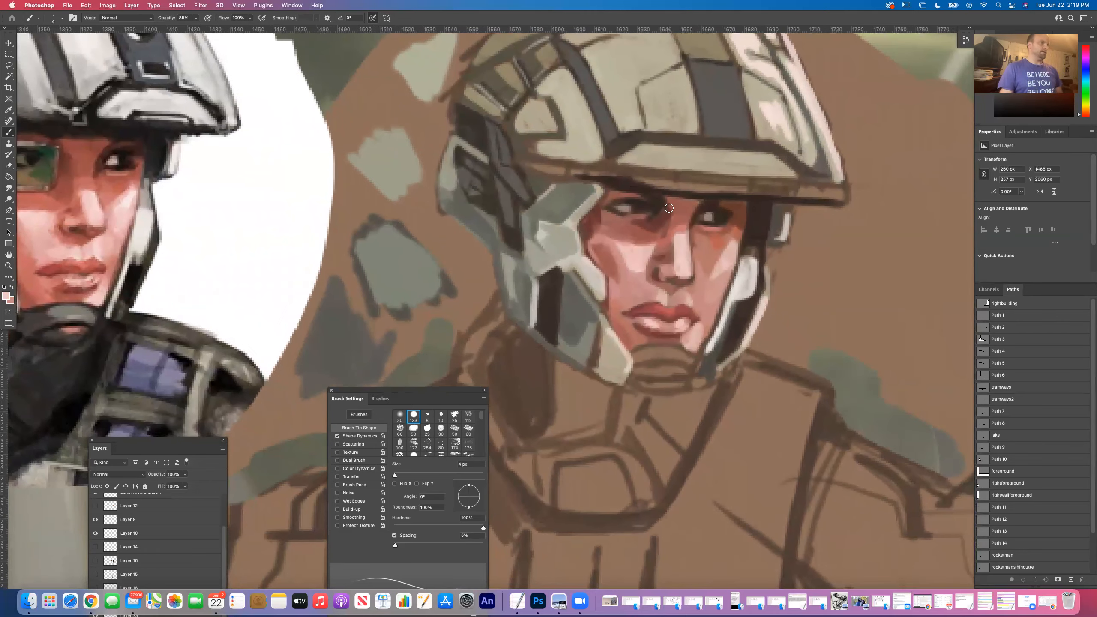
click(8, 110)
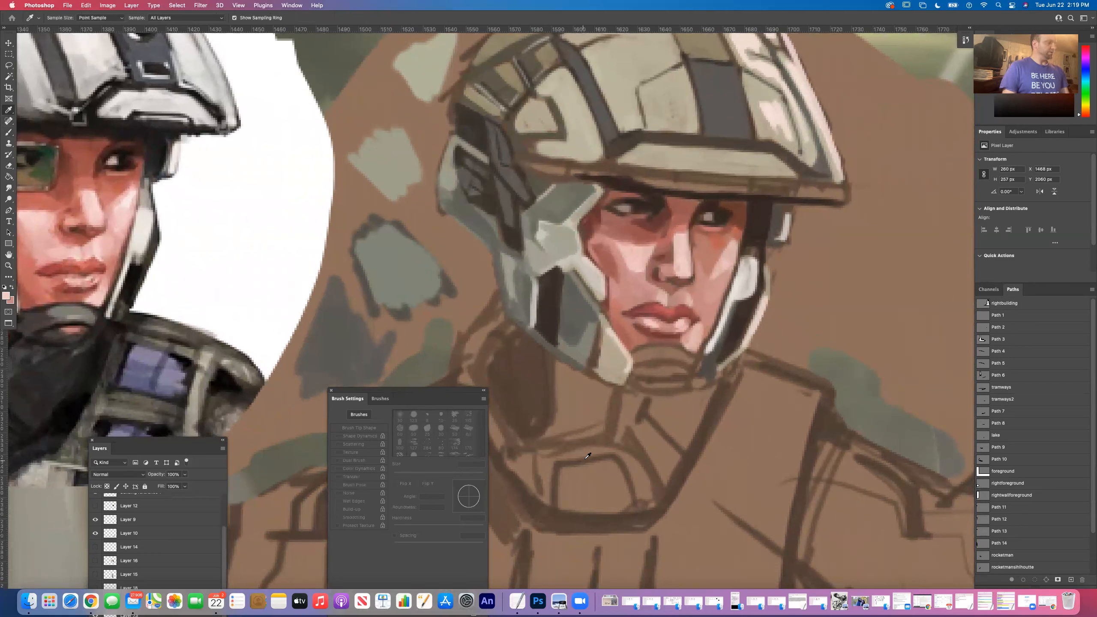
click(432, 369)
key(b)
mouse_move(600, 376)
mouse_down()
mouse_move(730, 398)
mouse_move(706, 367)
mouse_move(600, 323)
mouse_move(627, 298)
mouse_move(644, 297)
mouse_move(613, 306)
mouse_move(643, 307)
mouse_move(620, 304)
mouse_move(645, 302)
mouse_up()
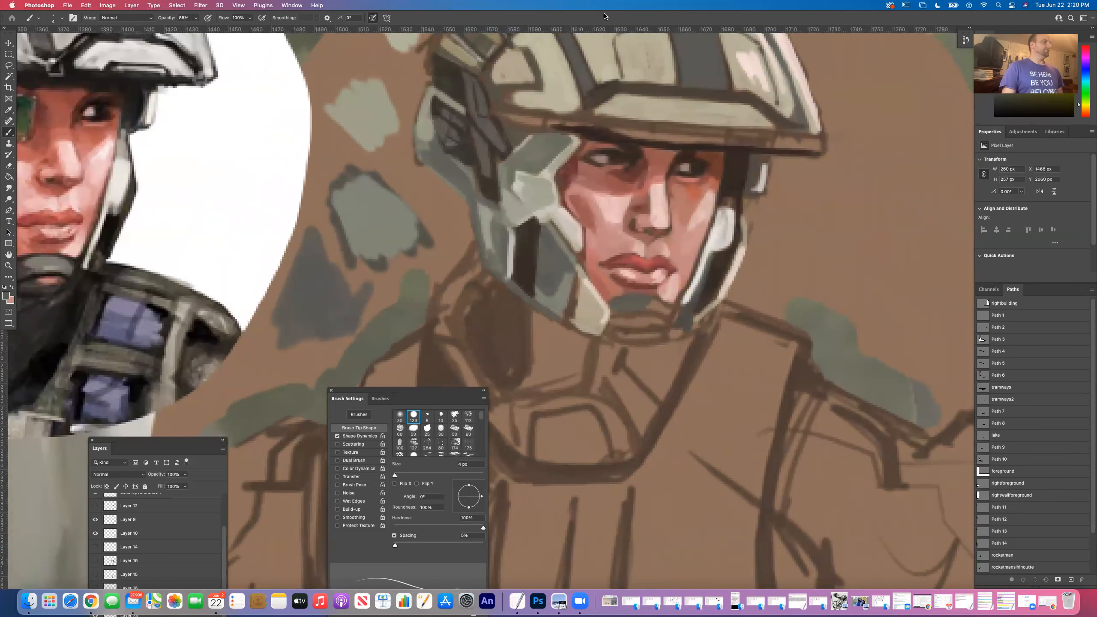
Step: Check the painted helmet and face at reduced size against the helmet reference and the surrounding scene
alt+super+click(637, 179)
alt+super+click(636, 178)
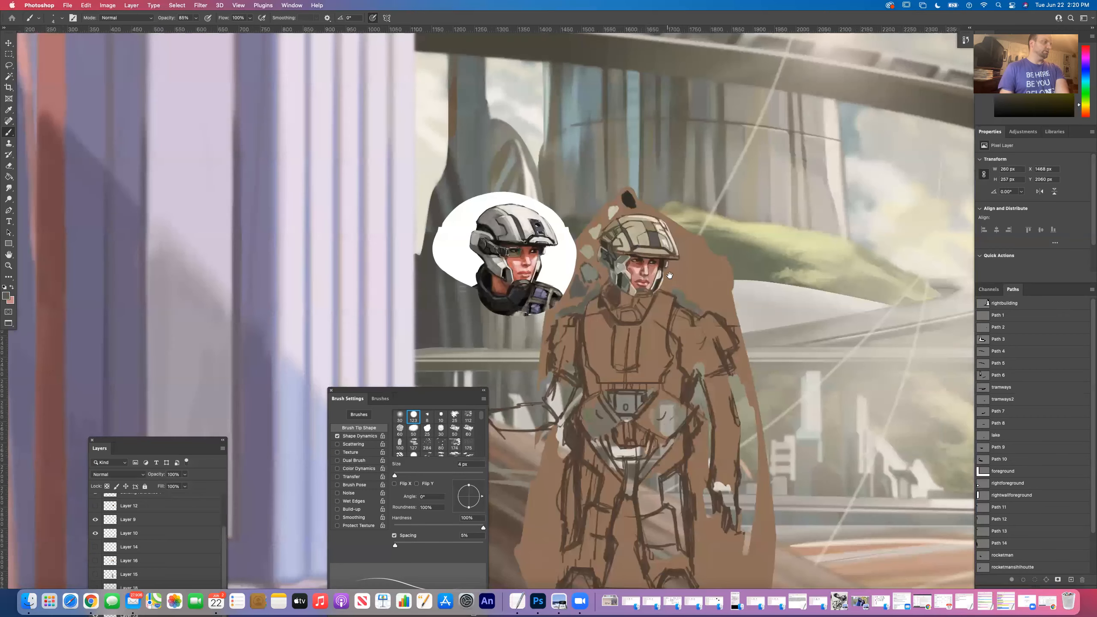
drag(670, 275, 629, 261)
alt+super+click(629, 260)
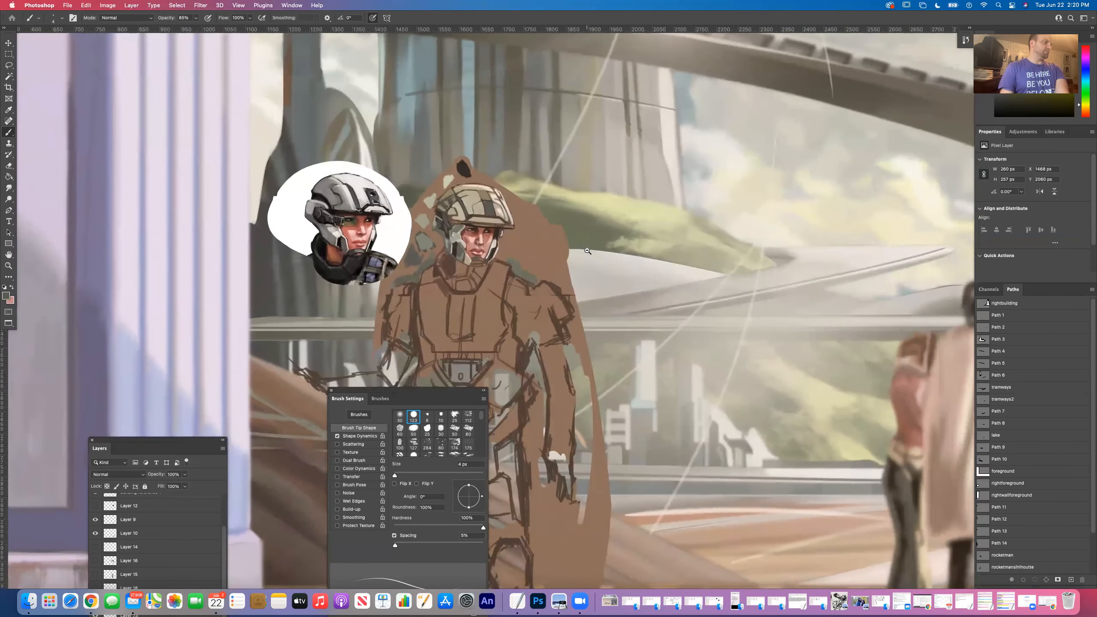